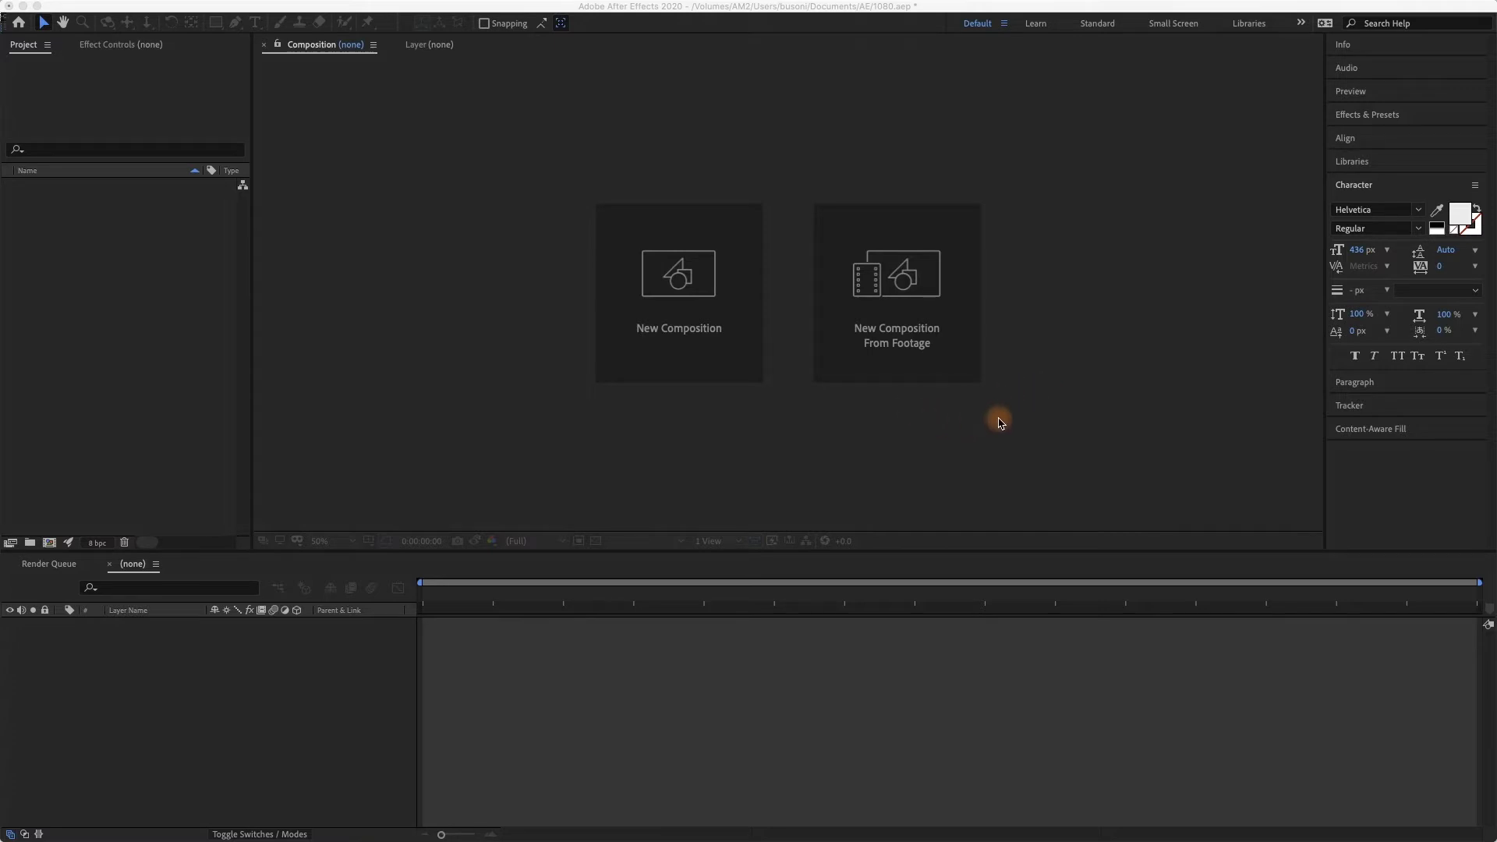
# Import 1080p.psd as Composition - Retain Layer Sizes with editable layer styles, and open the 1080p composition
pyautogui.click(907, 301)
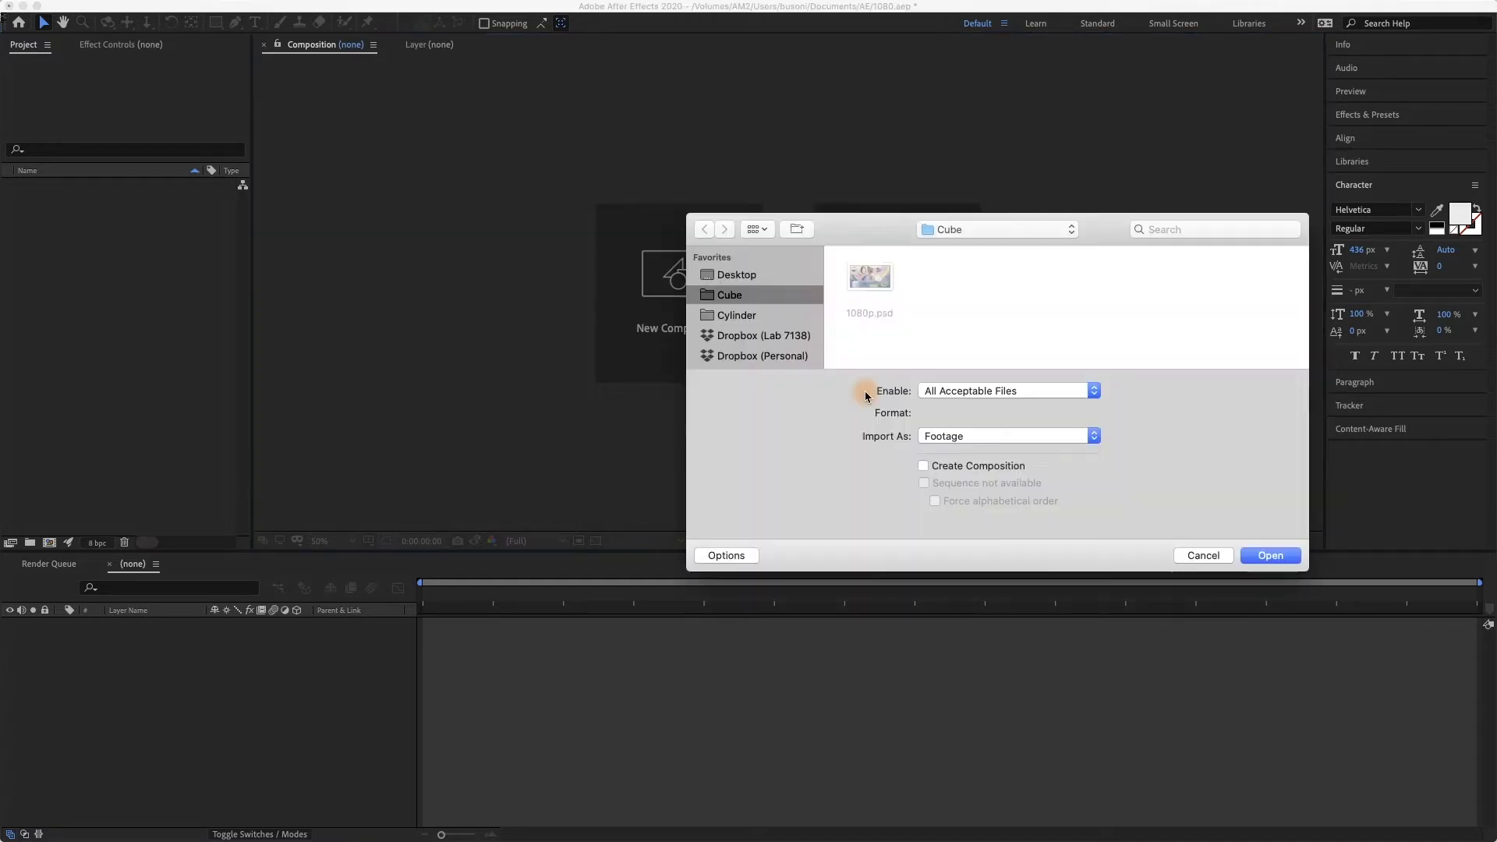
pyautogui.click(888, 287)
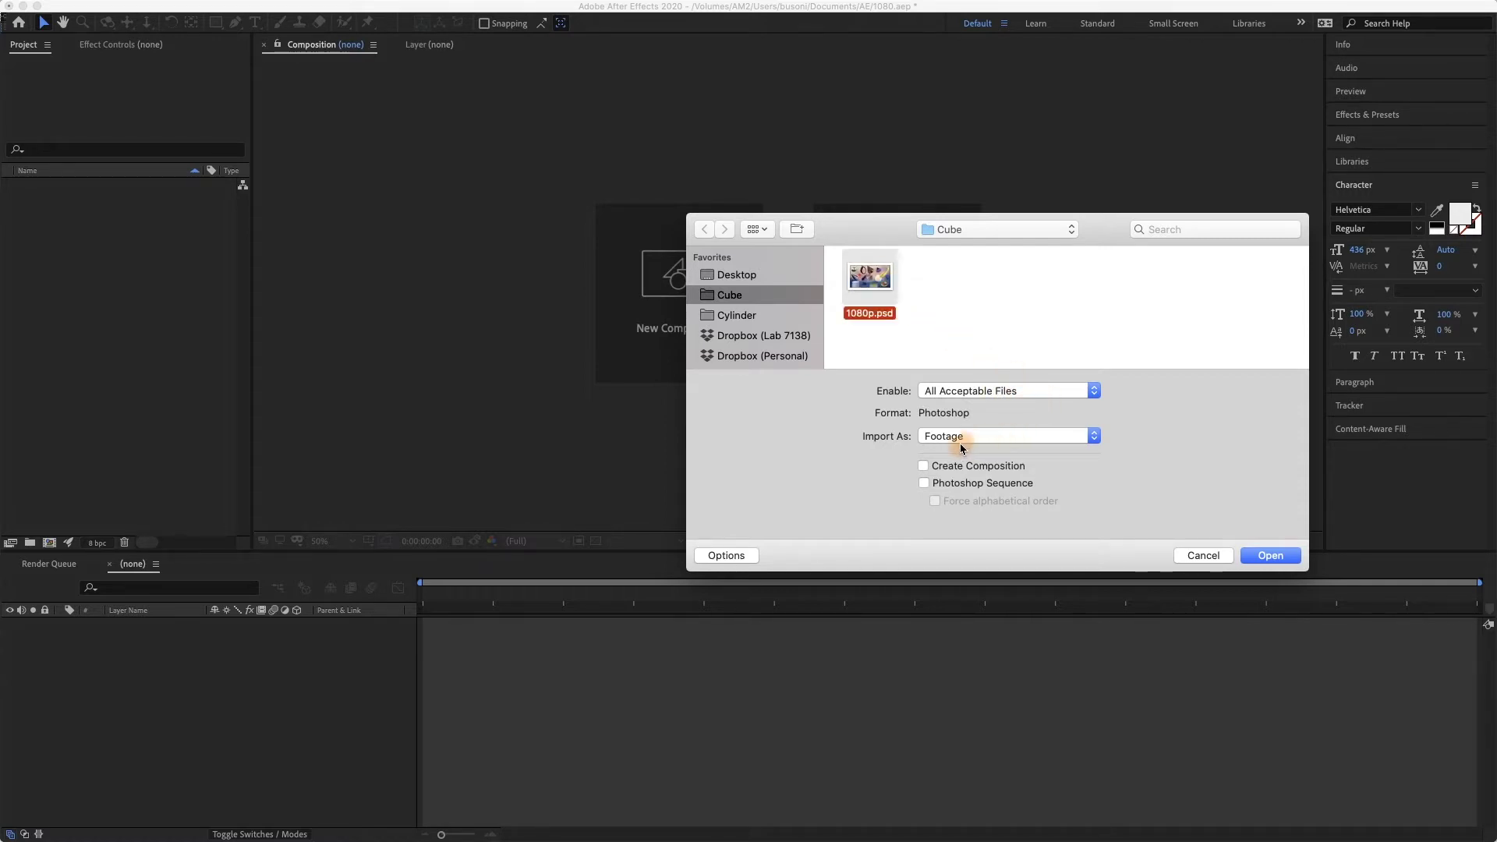
pyautogui.click(996, 440)
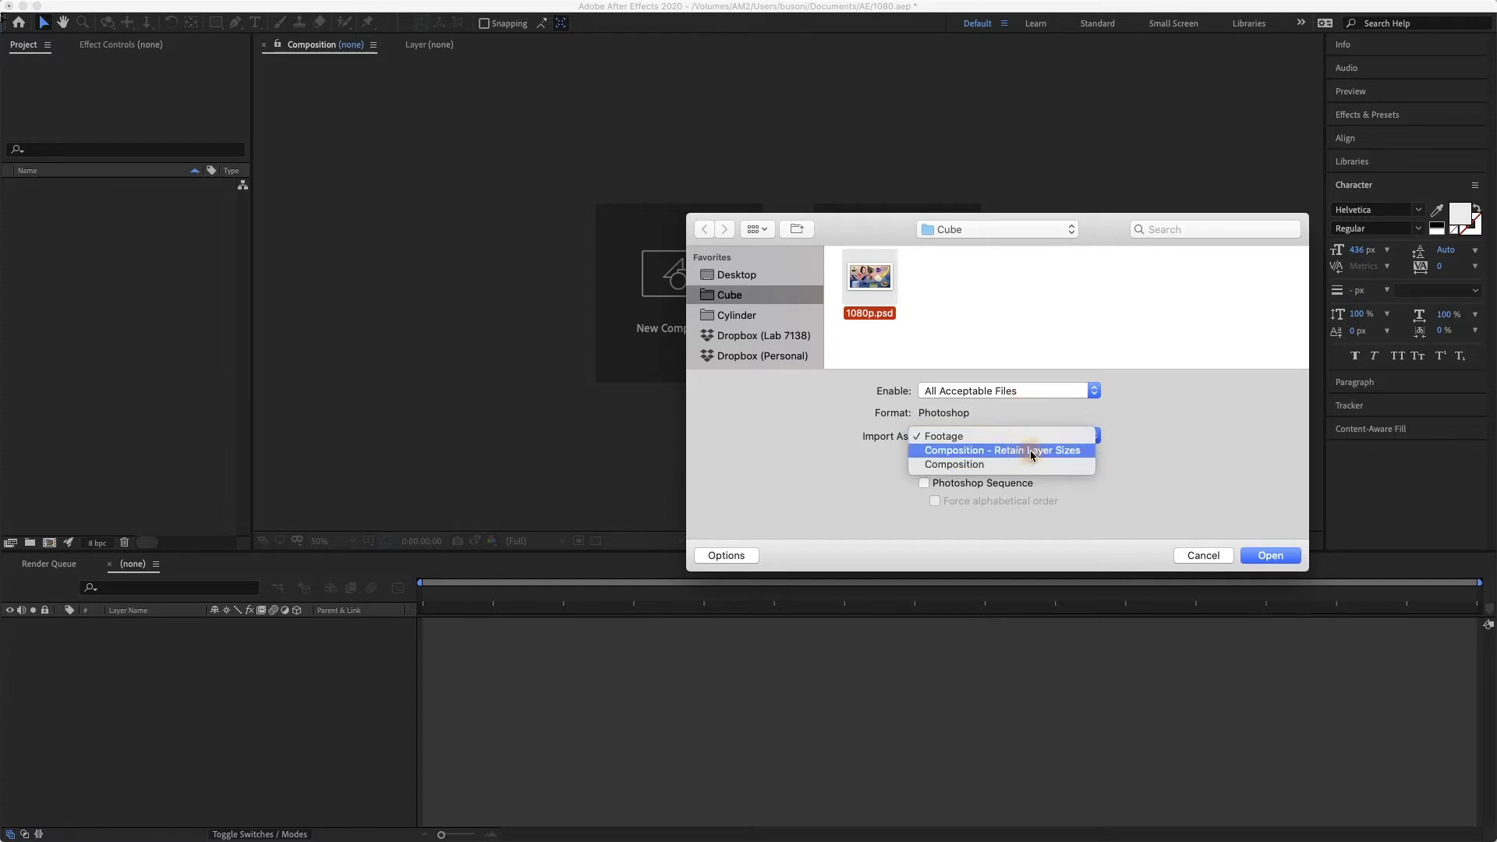
pyautogui.click(1080, 459)
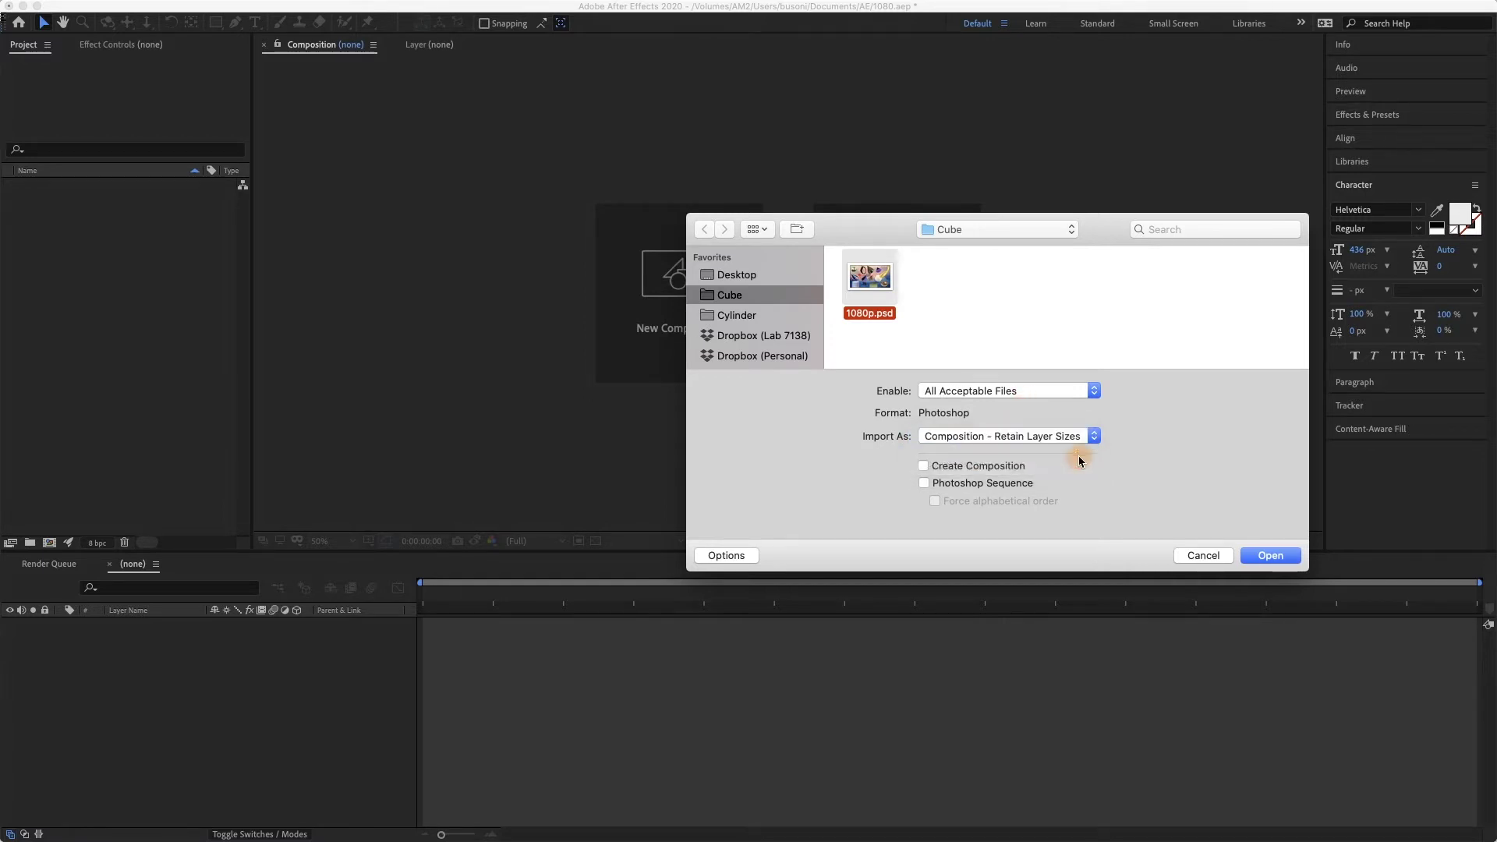
pyautogui.click(1271, 558)
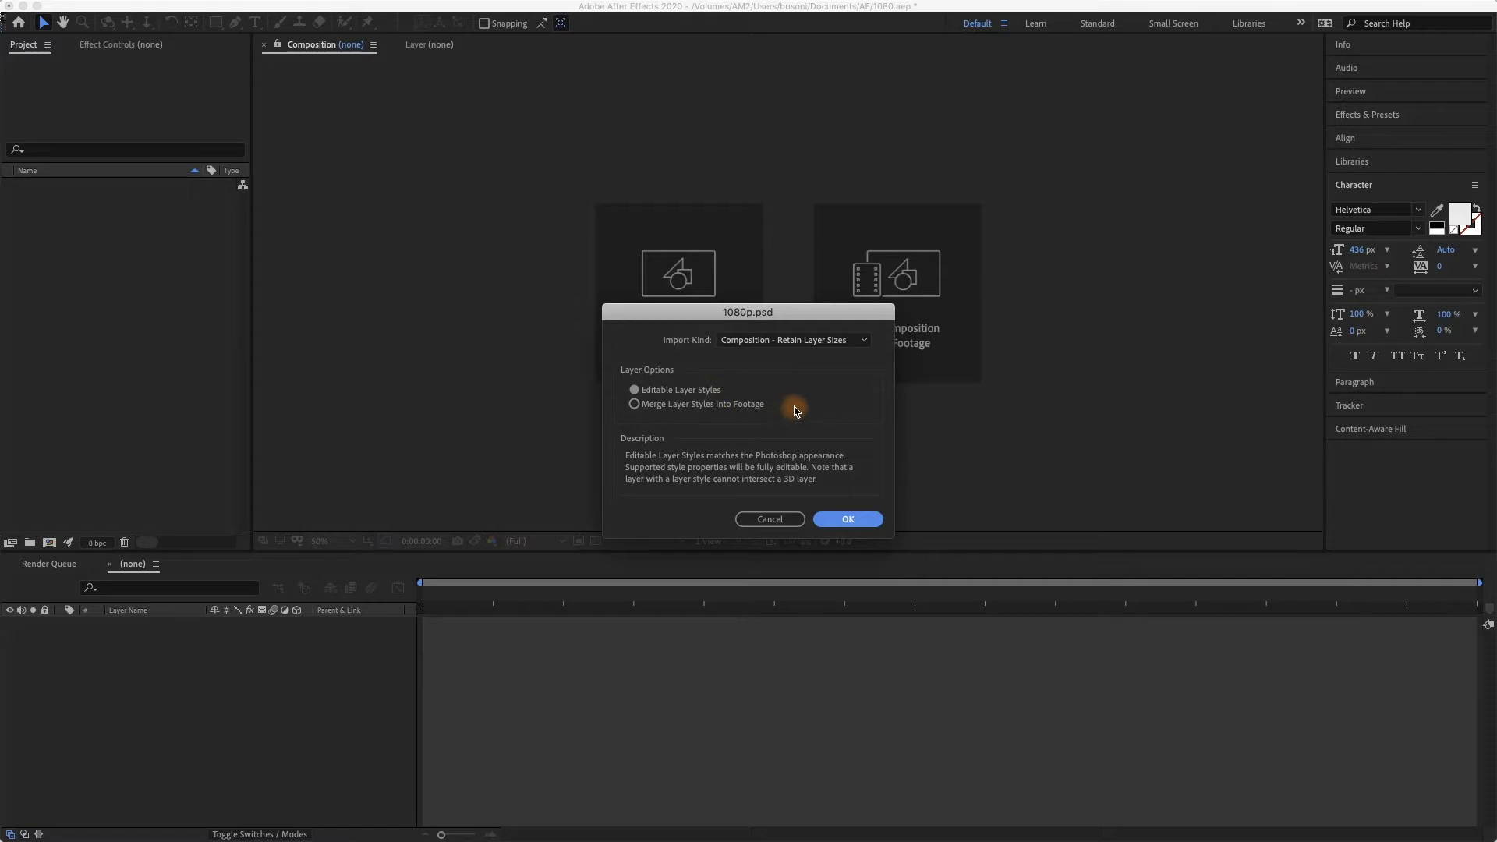
pyautogui.click(852, 519)
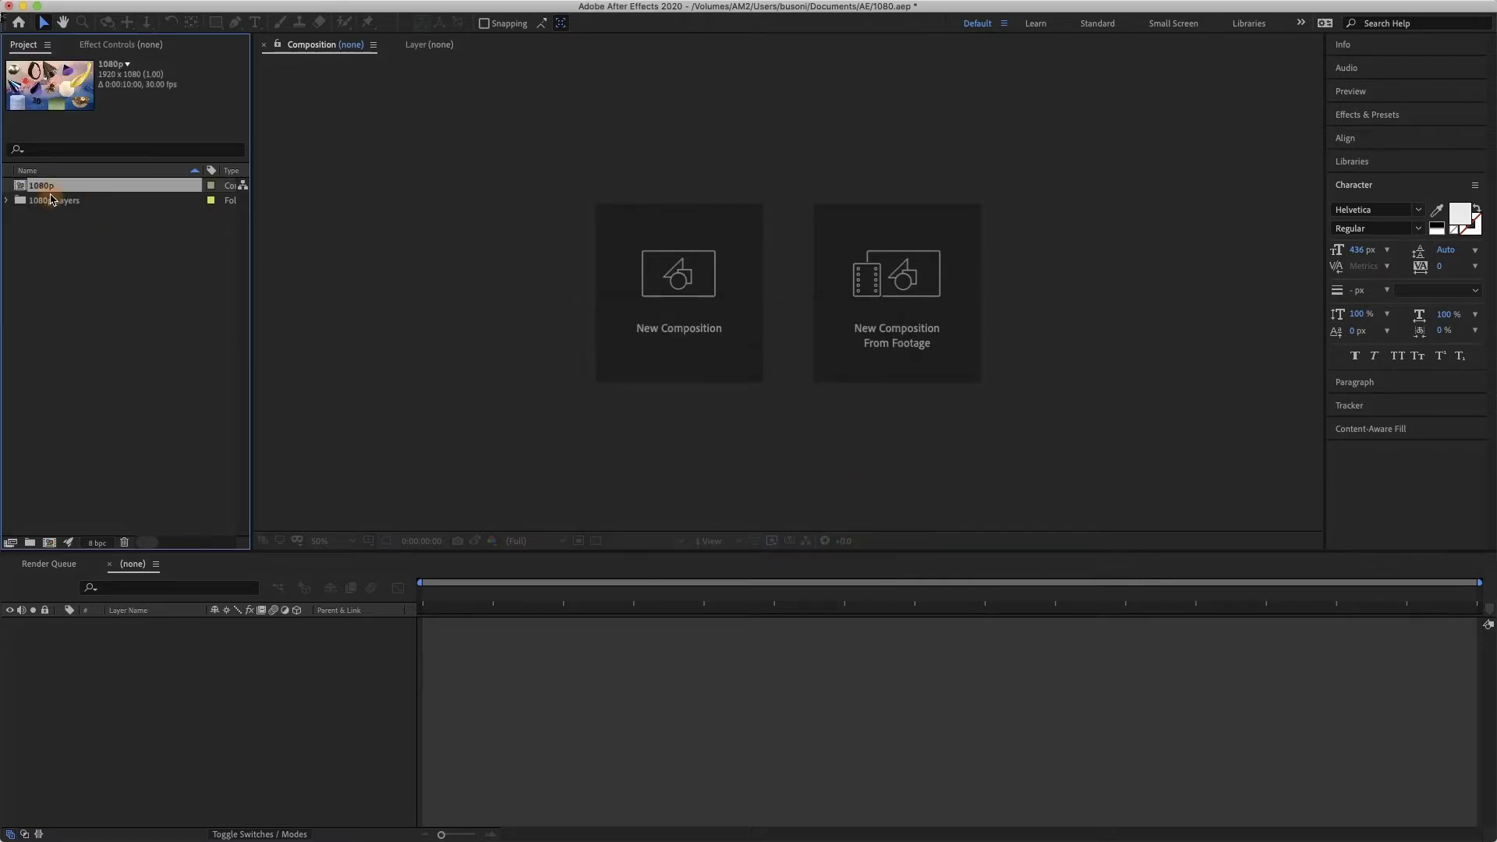
pyautogui.click(38, 189)
pyautogui.doubleClick(120, 194)
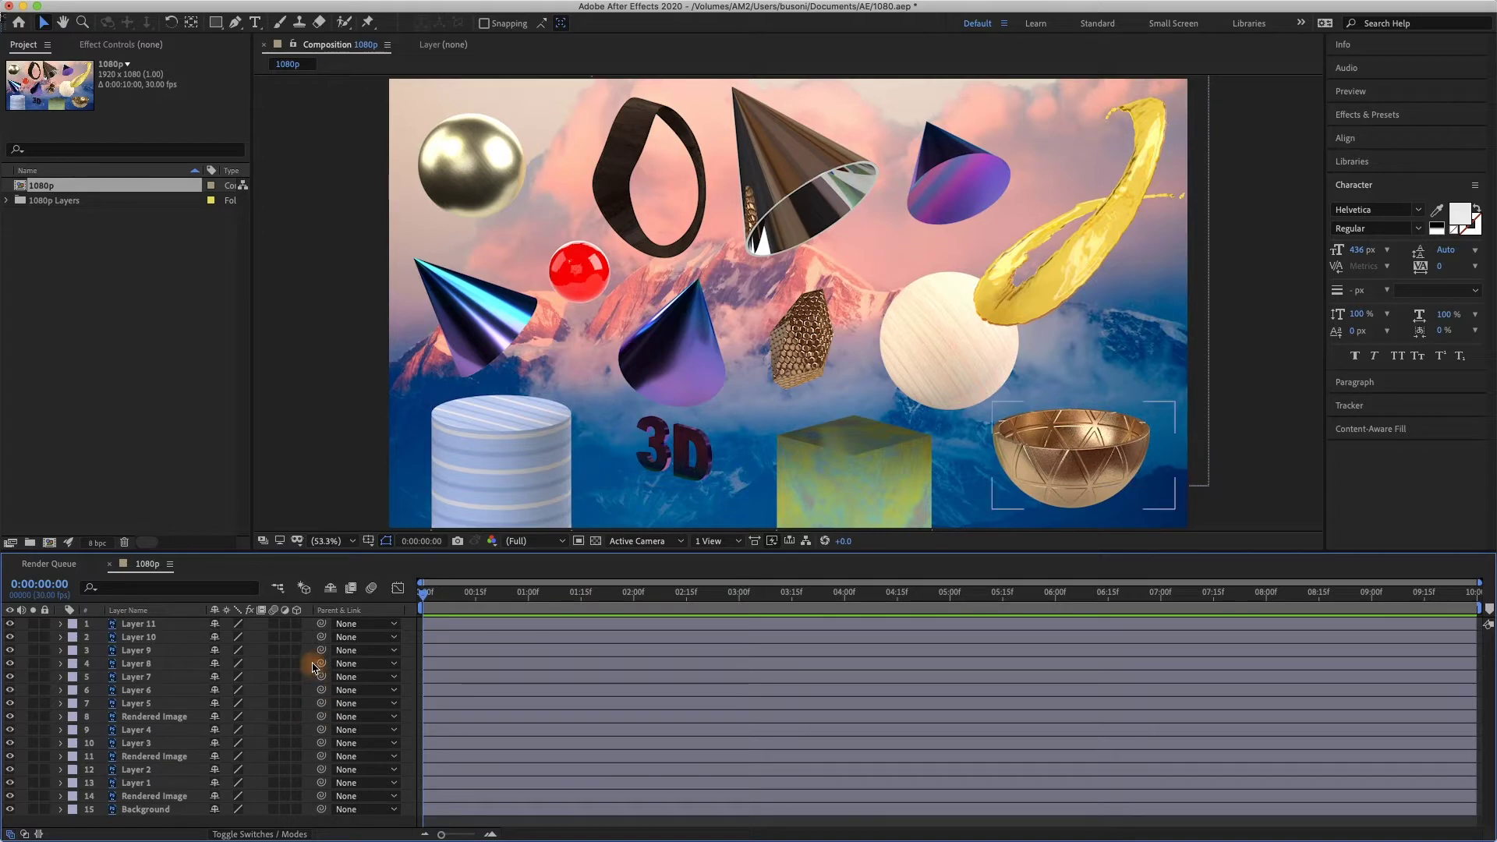
# Turn all layers of the 1080p composition, including the Background, into 3D layers and deselect them
pyautogui.click(180, 640)
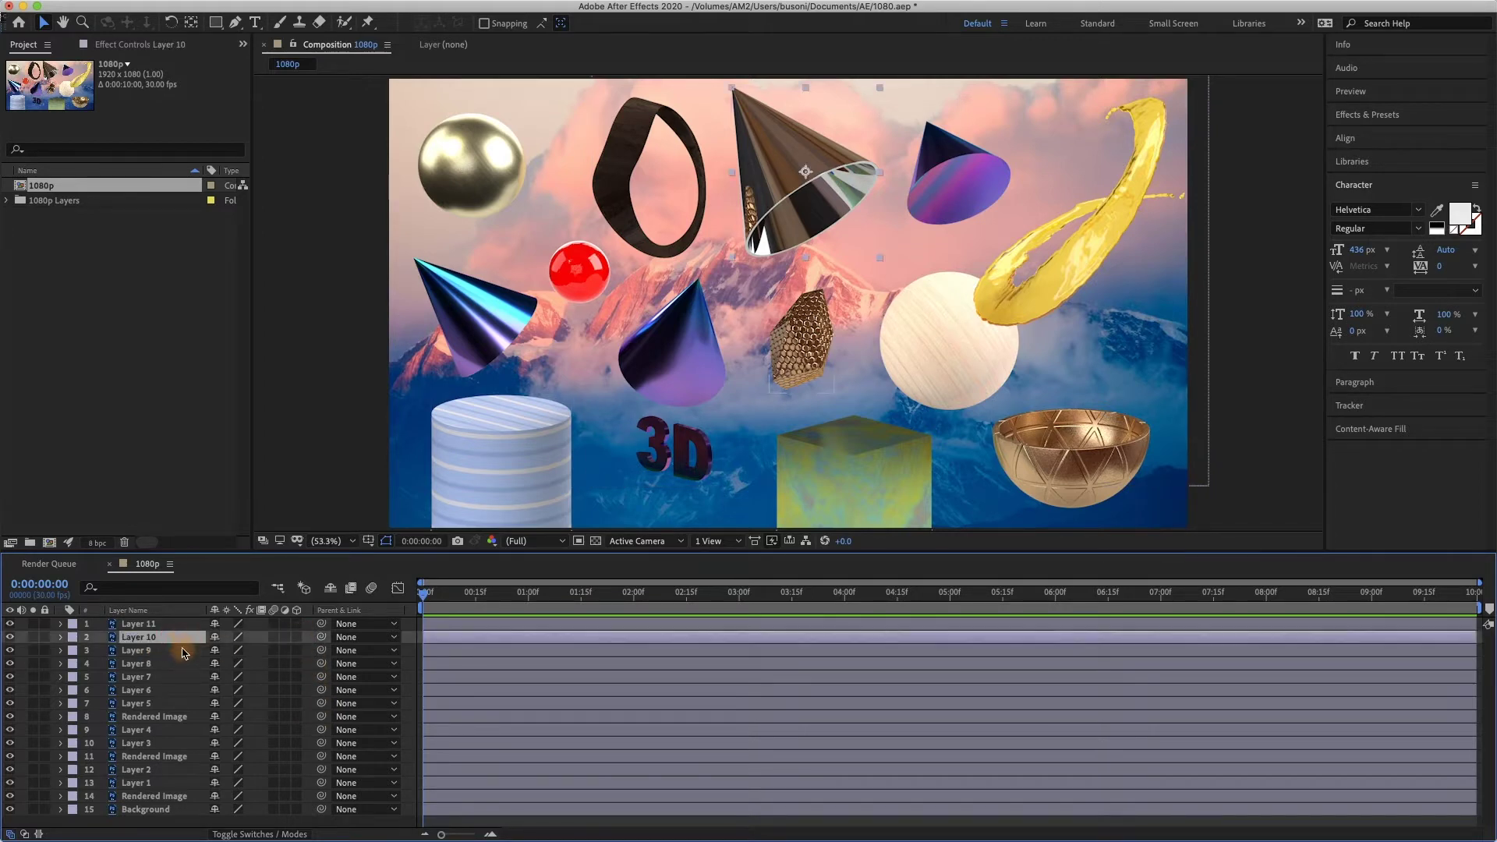
pyautogui.press('super+a')
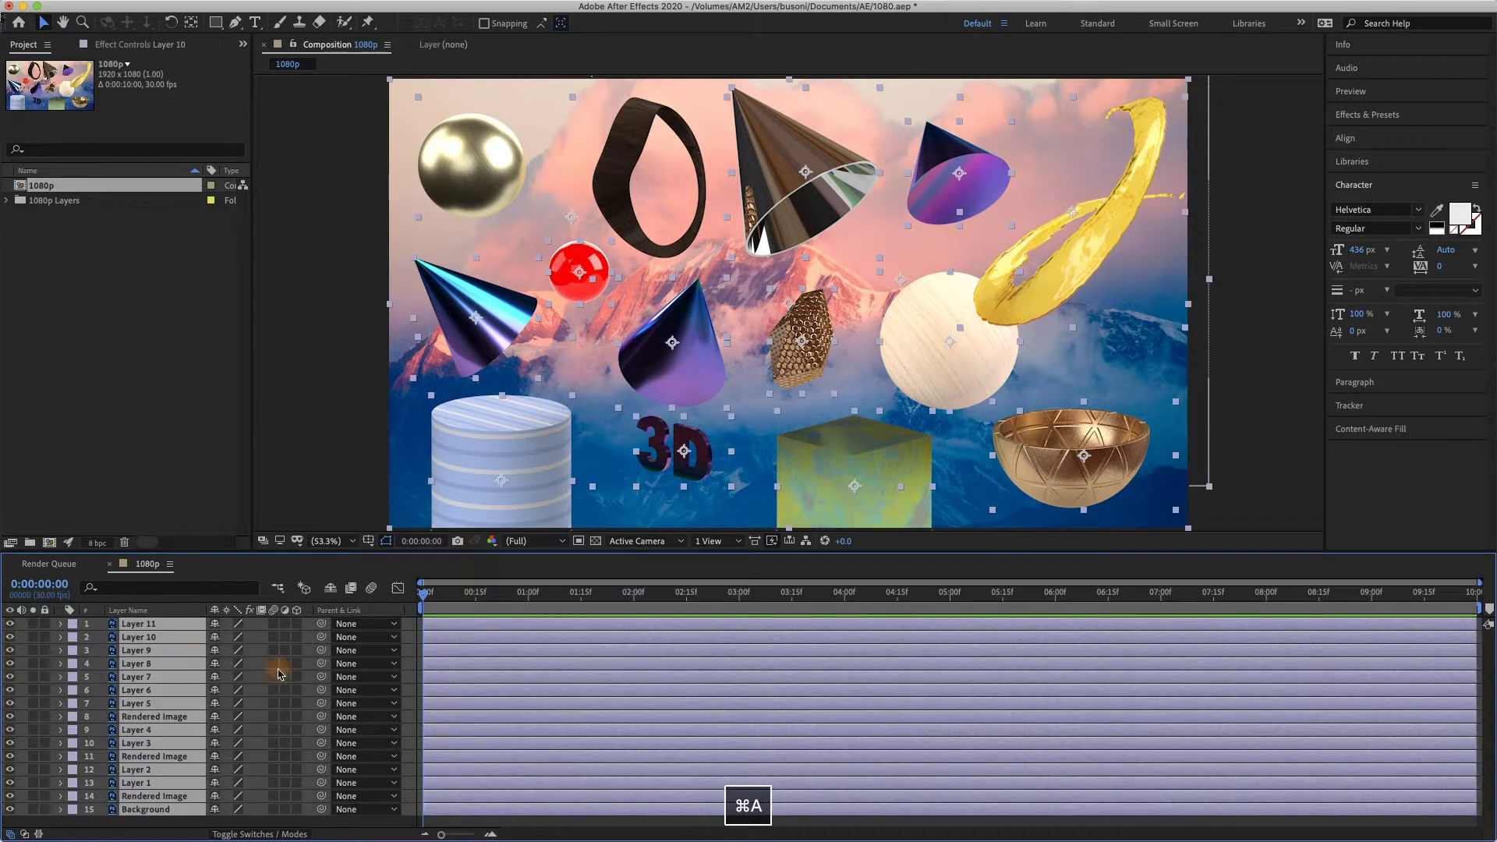
pyautogui.click(296, 627)
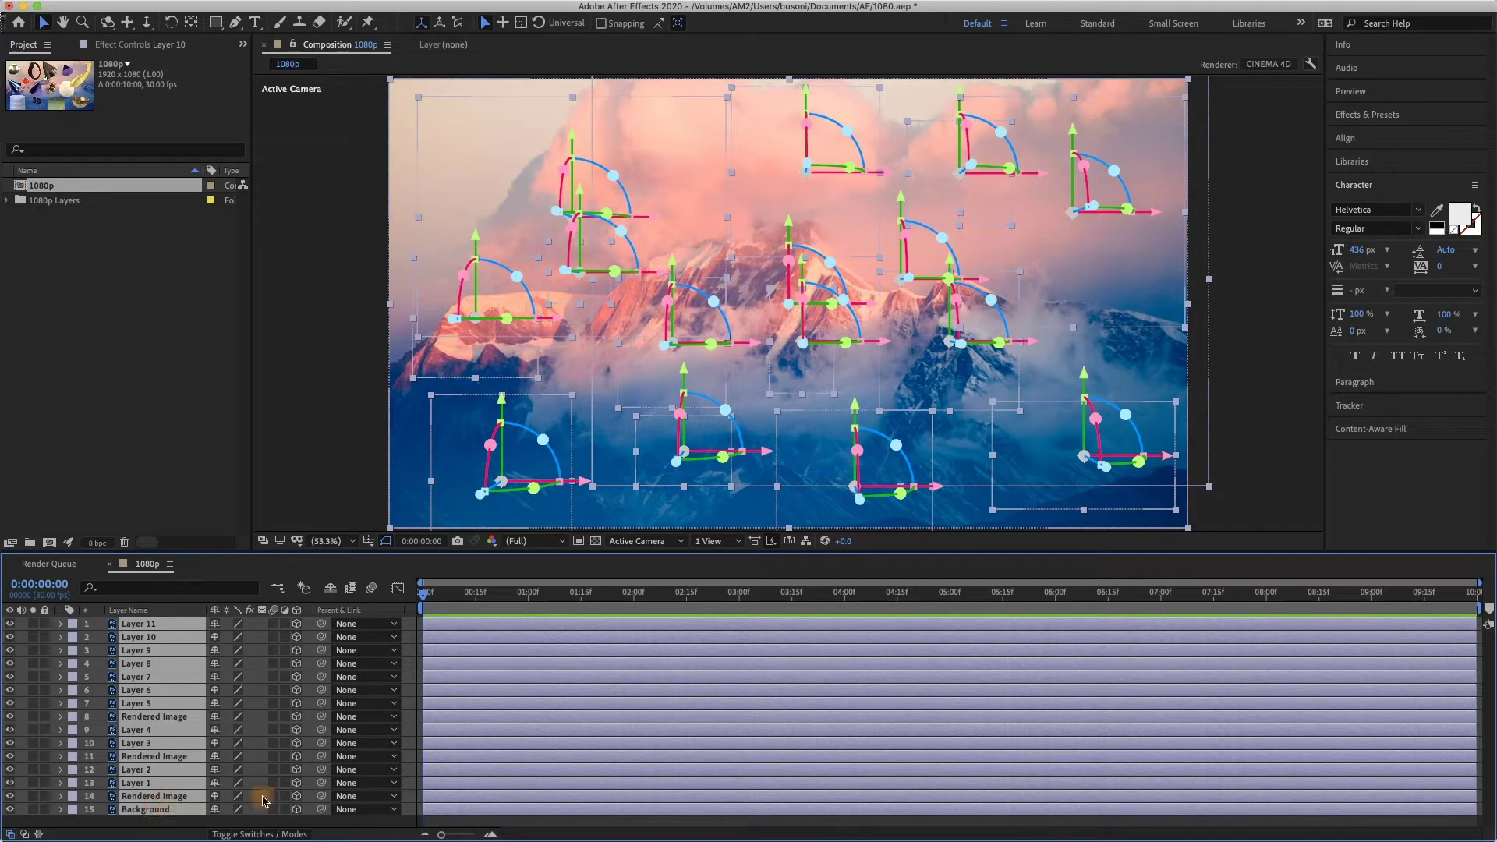
pyautogui.click(208, 461)
pyautogui.click(312, 436)
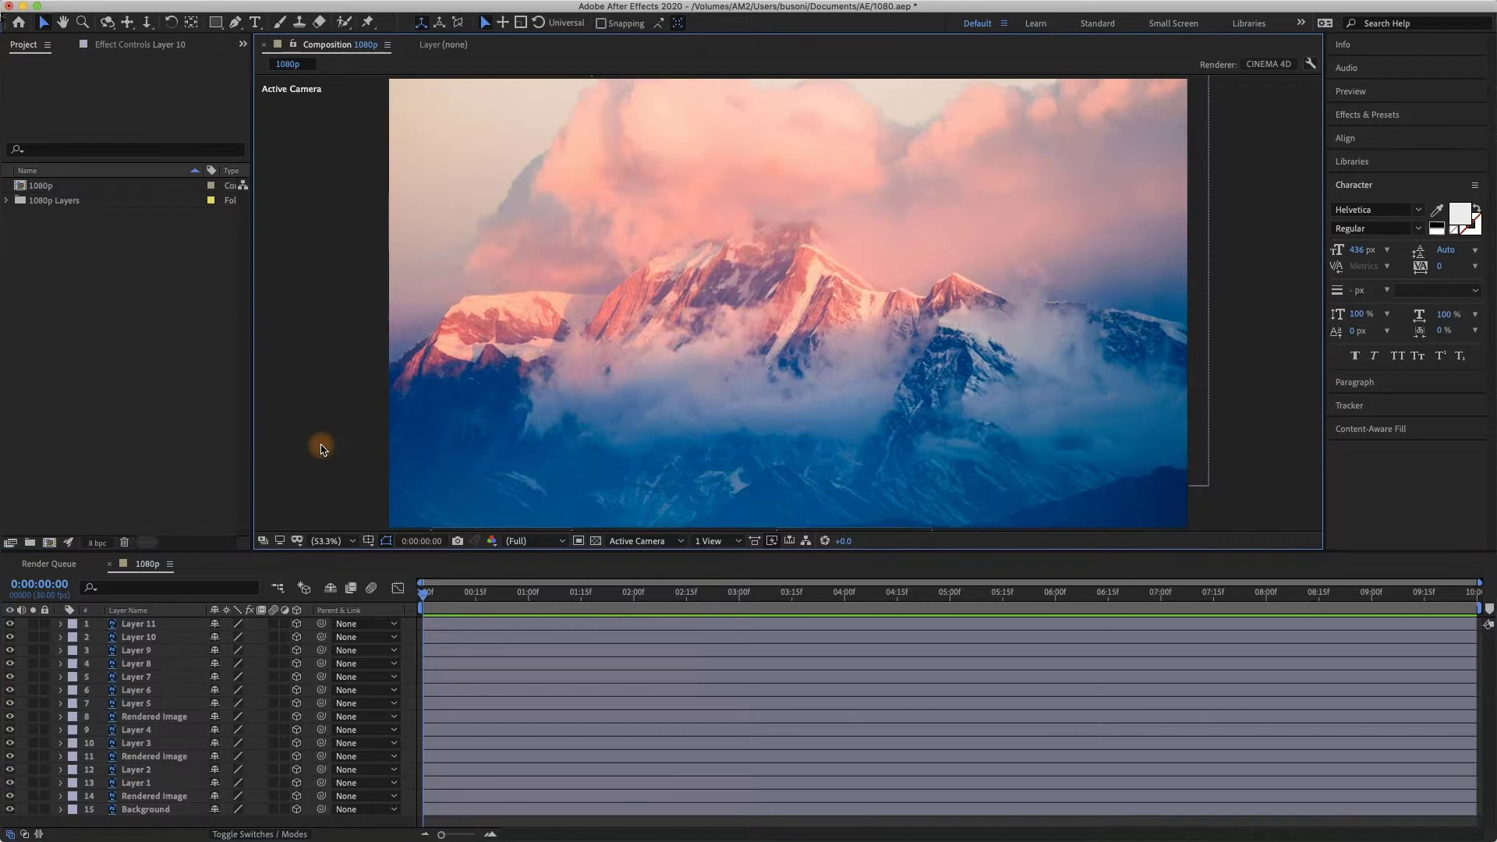
pyautogui.click(205, 450)
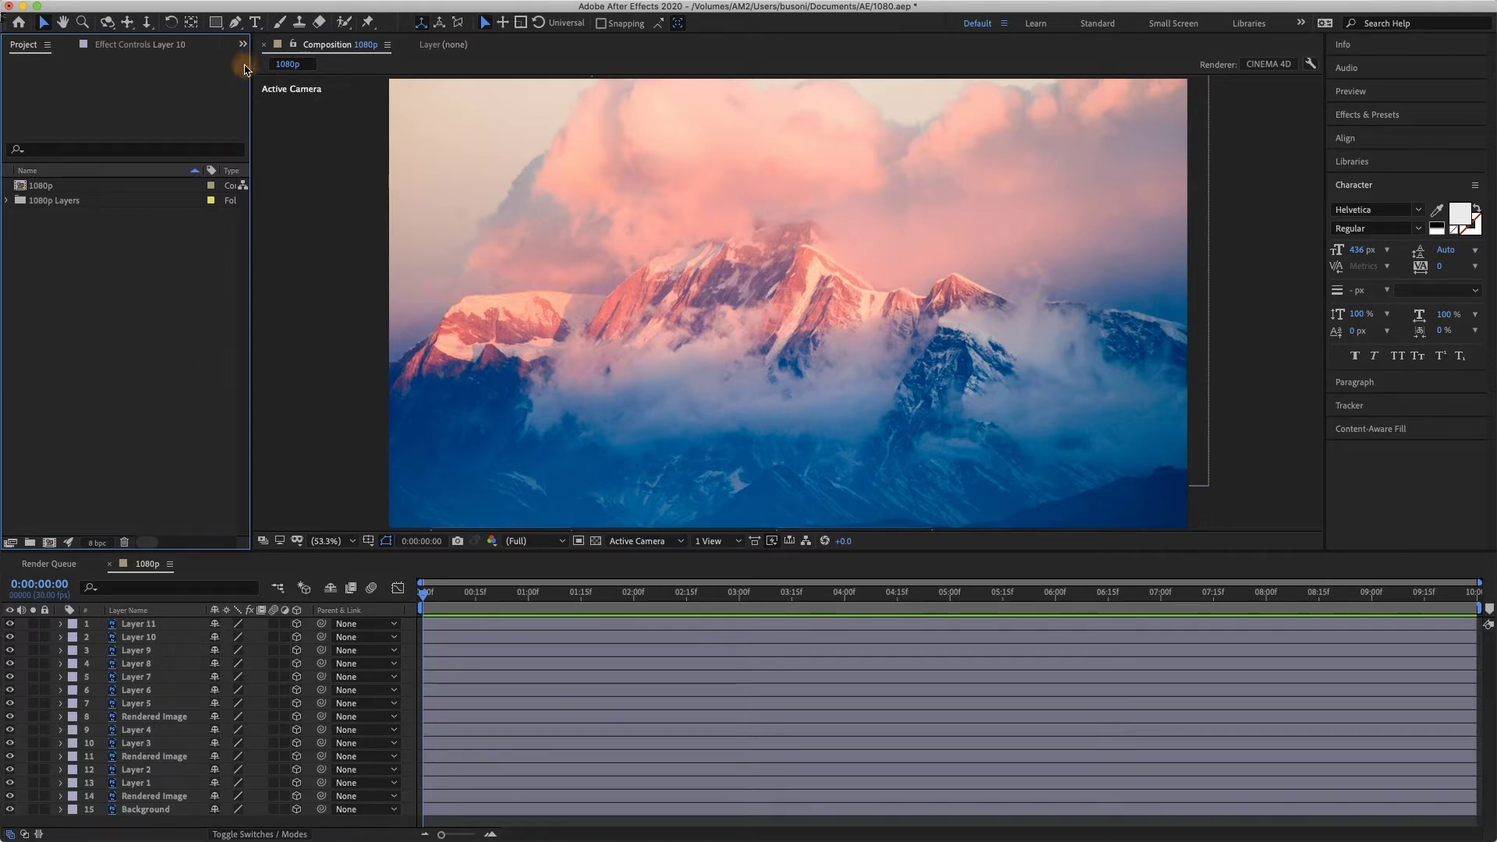
# Start a new camera layer directly above Layer 9 in the 1080p composition
pyautogui.click(291, 2)
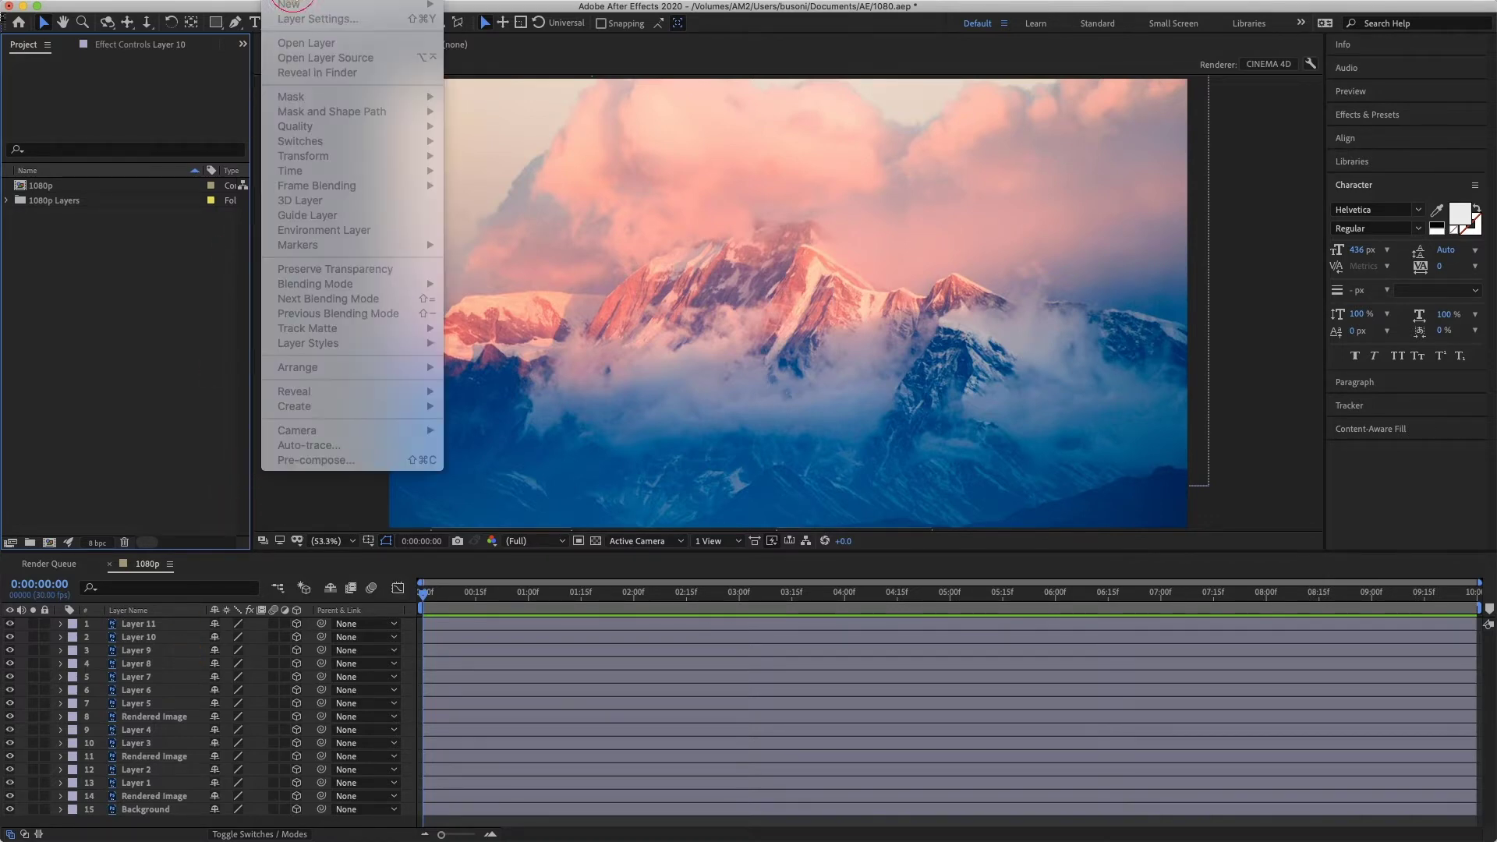
pyautogui.click(158, 308)
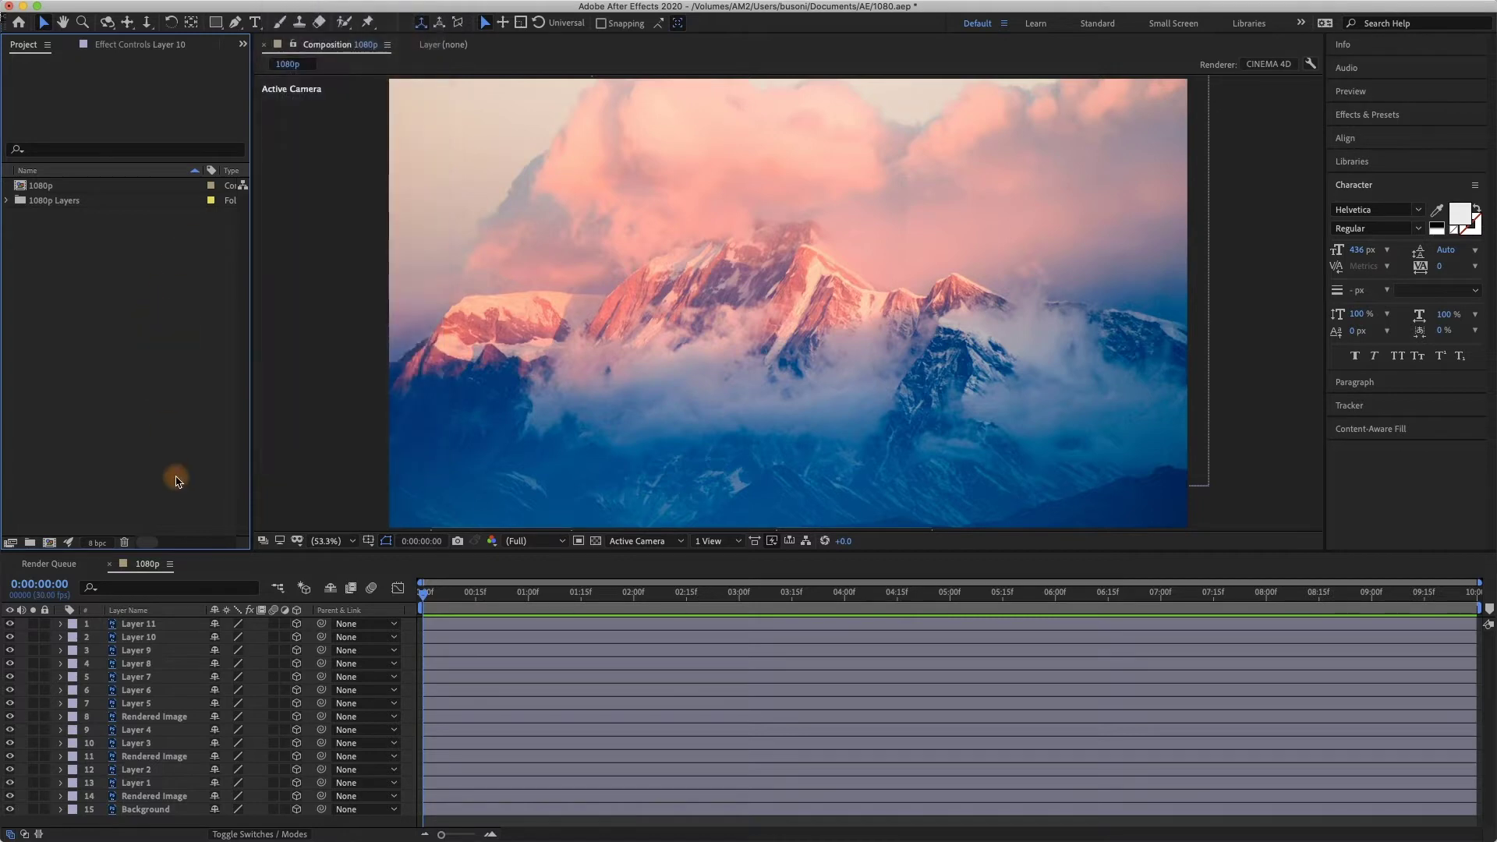
pyautogui.click(195, 650)
pyautogui.click(291, 2)
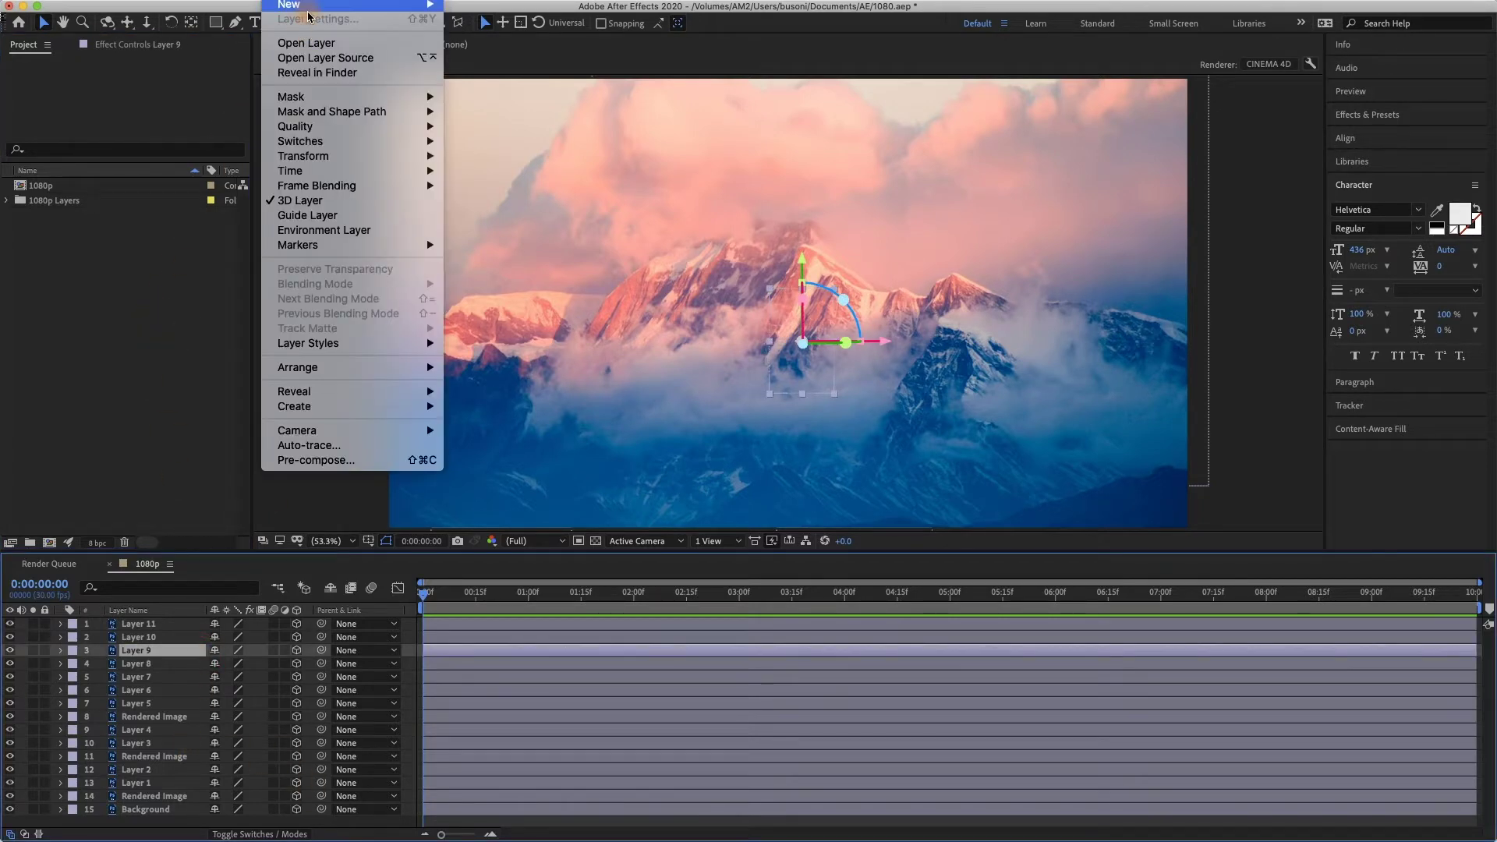
pyautogui.moveTo(309, 11)
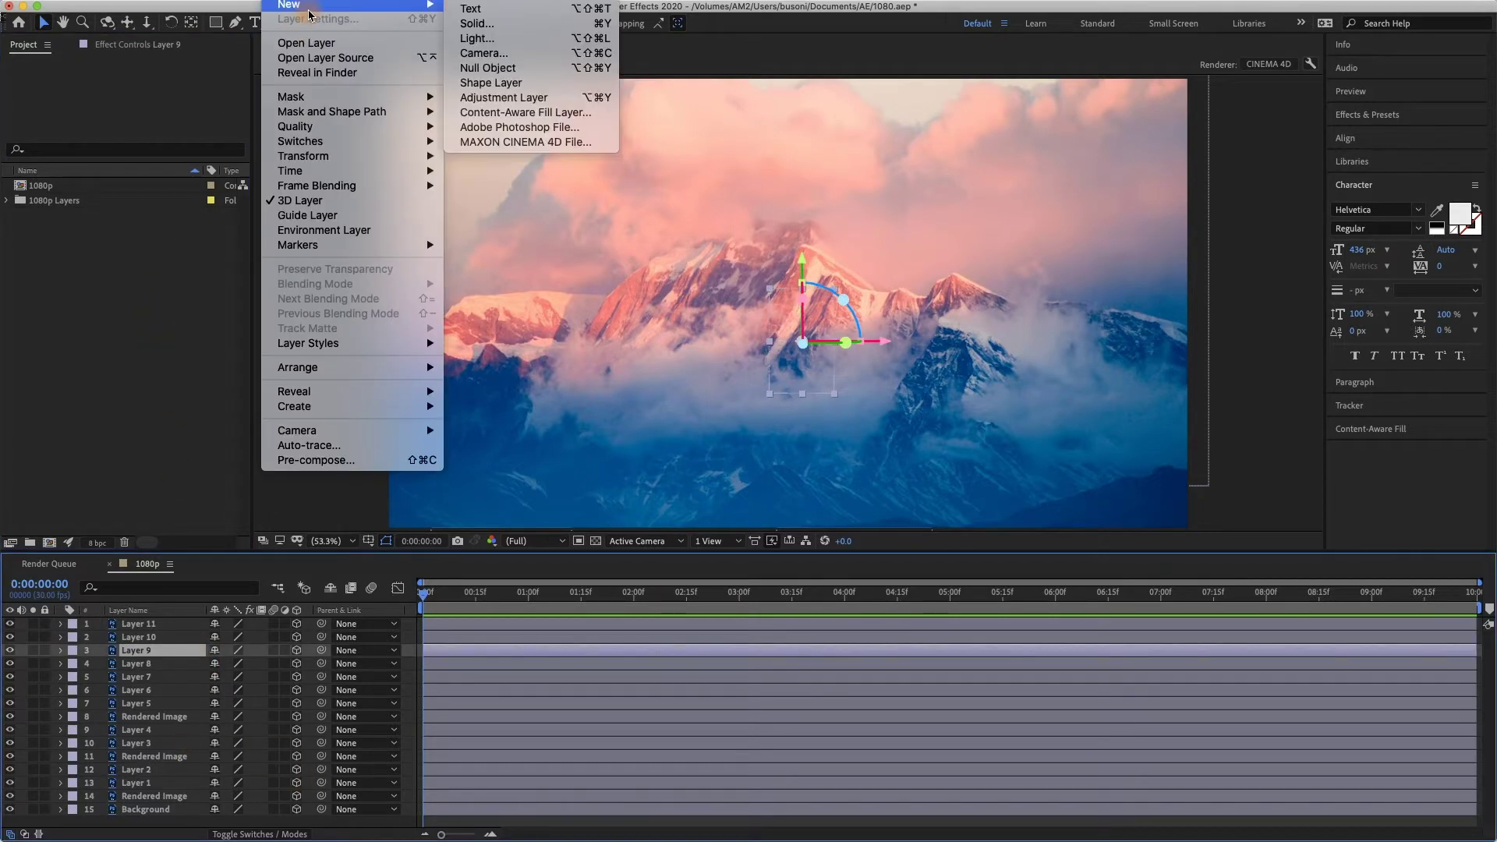
pyautogui.click(575, 56)
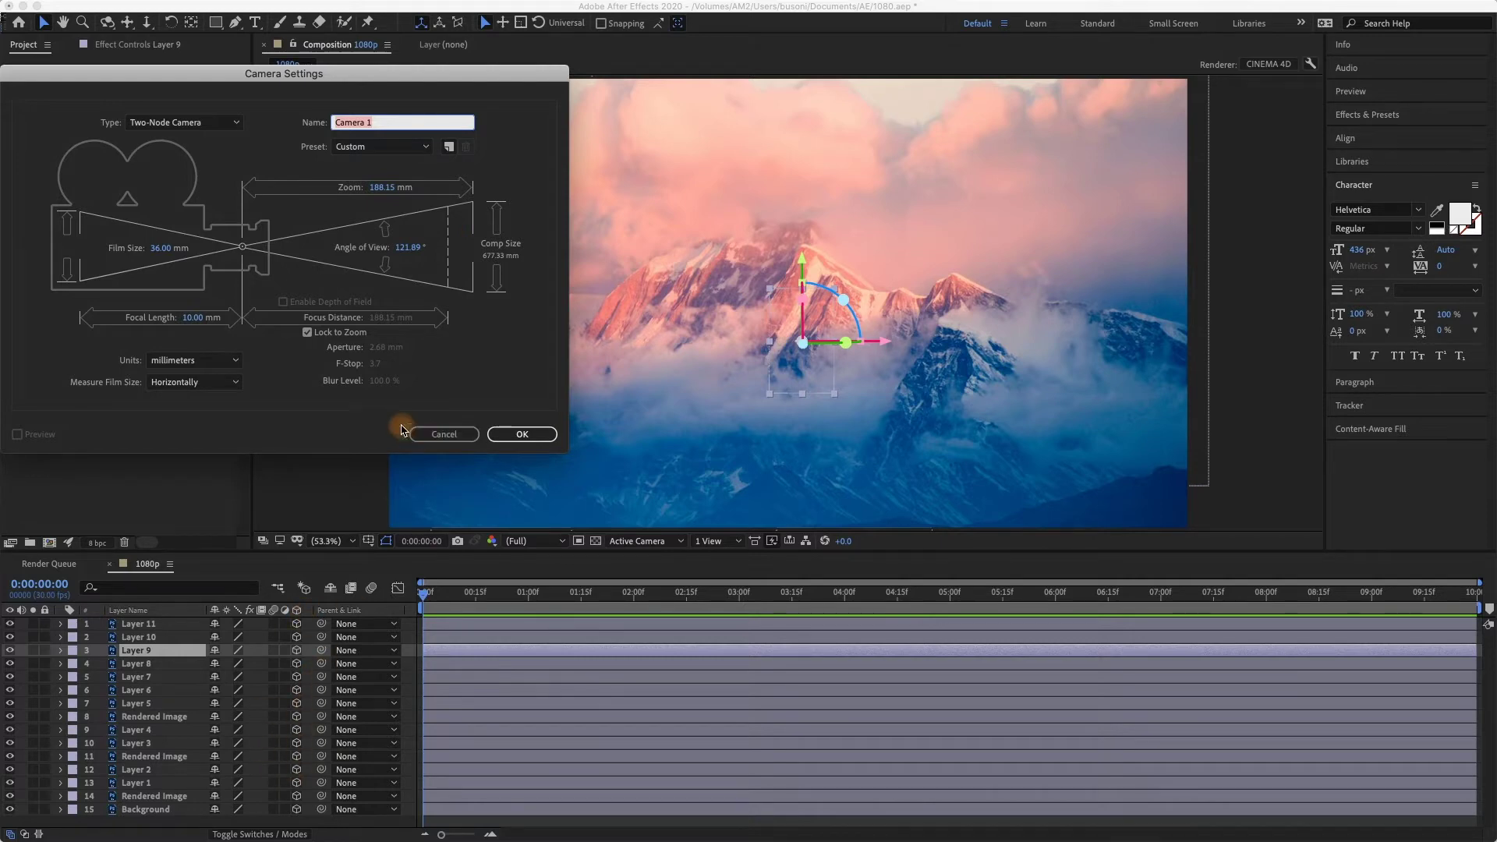
# Try the 24mm and 15mm lens presets for the new camera
pyautogui.click(399, 149)
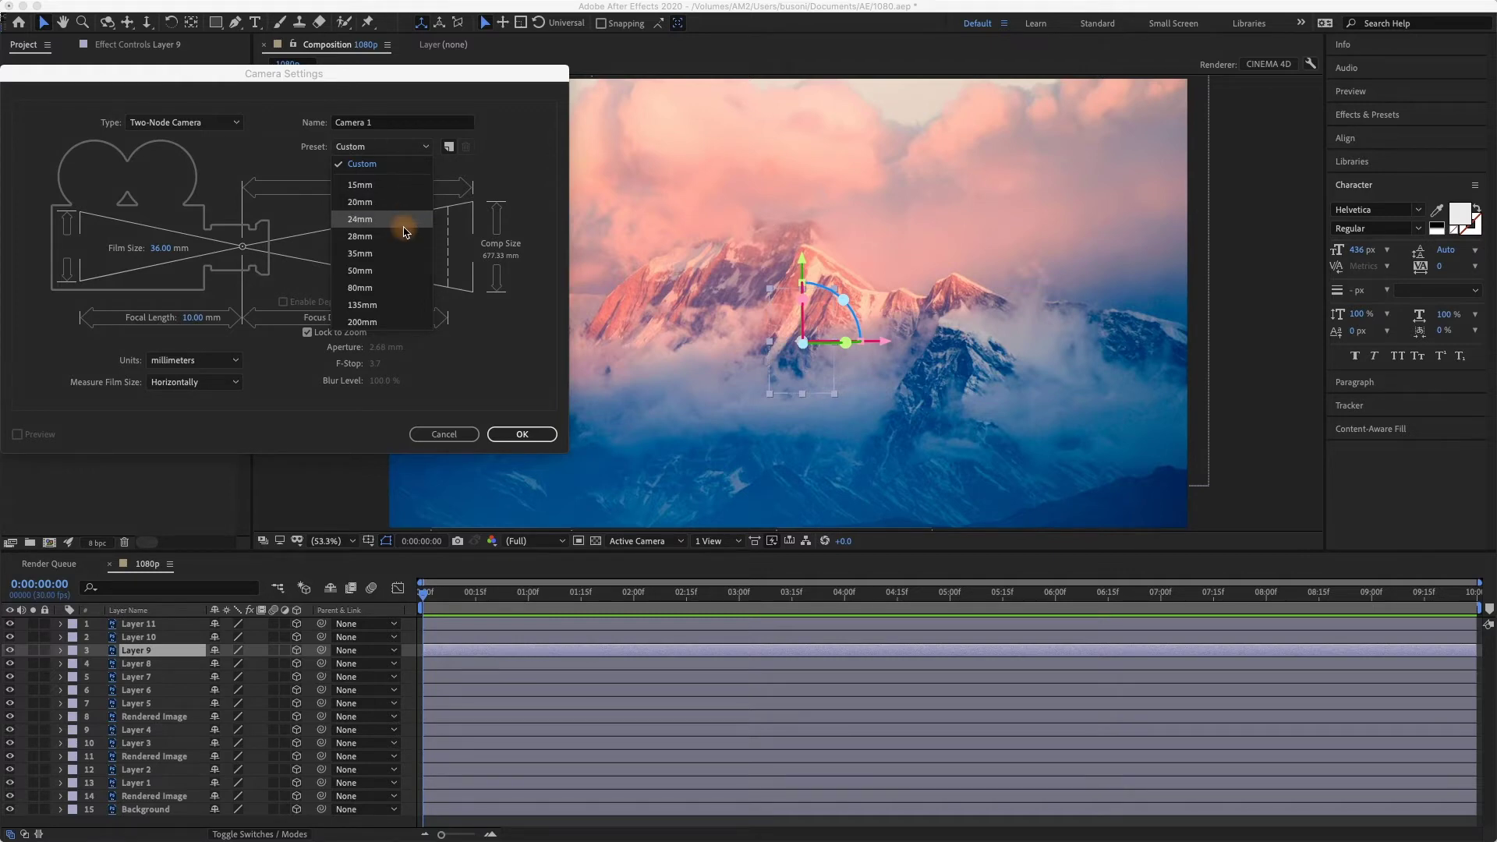
pyautogui.click(405, 219)
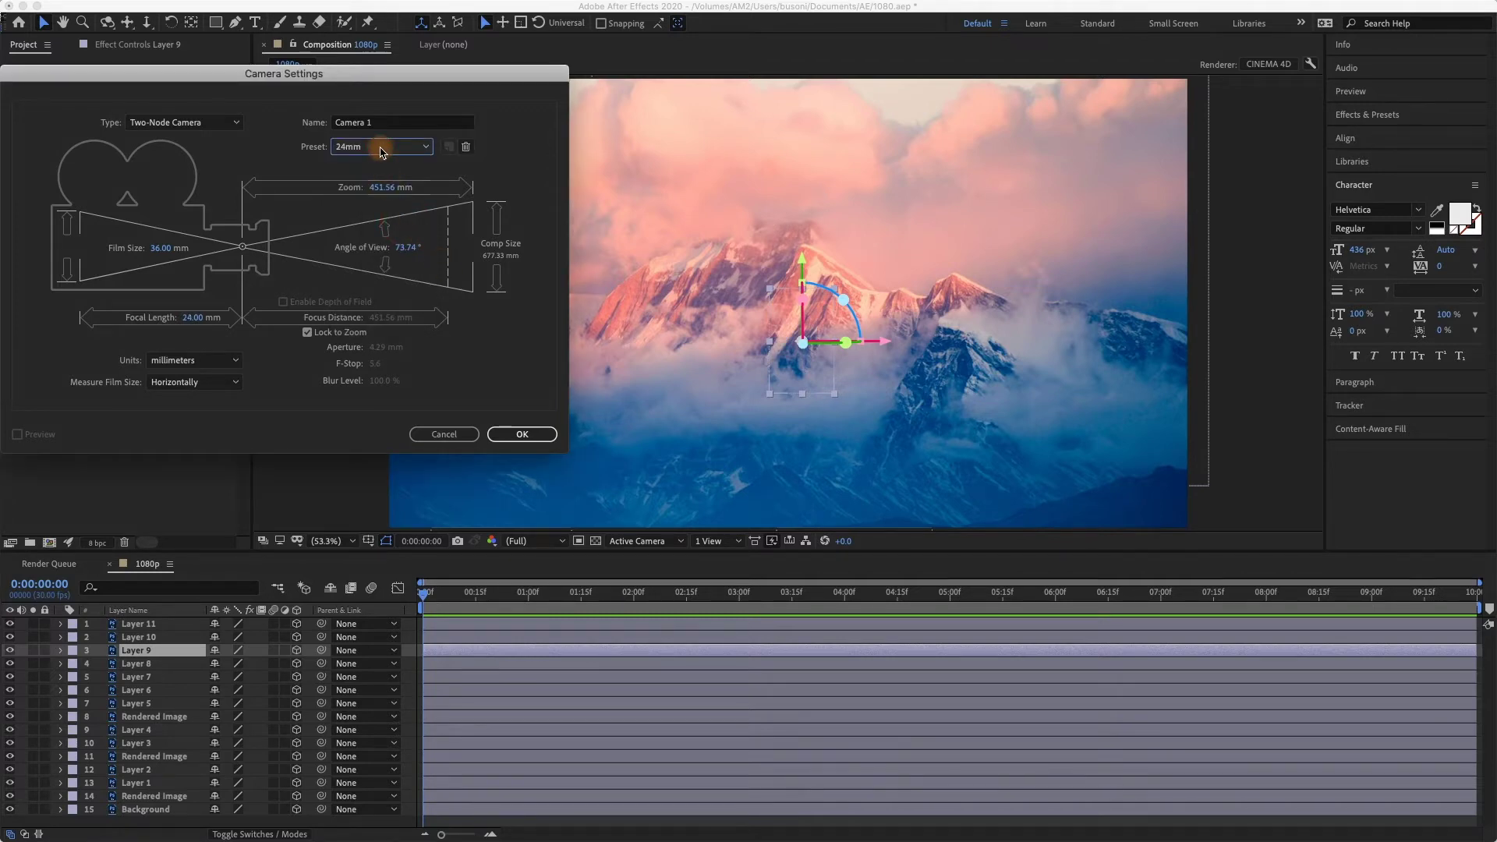
pyautogui.click(384, 145)
pyautogui.click(382, 185)
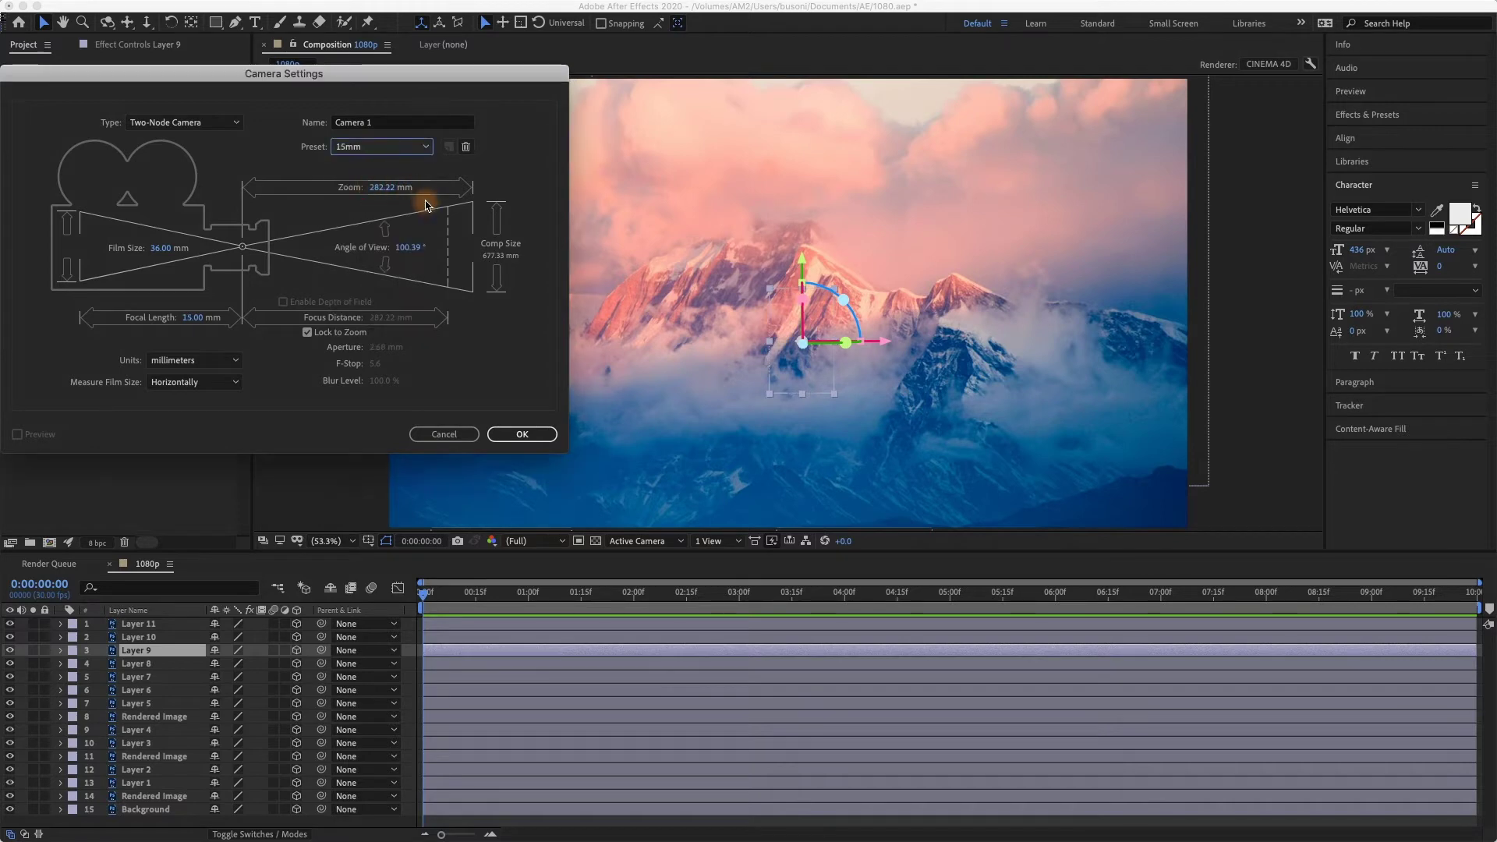
# Create the camera with the 20mm lens preset and move it to the top of the layer stack
pyautogui.click(411, 147)
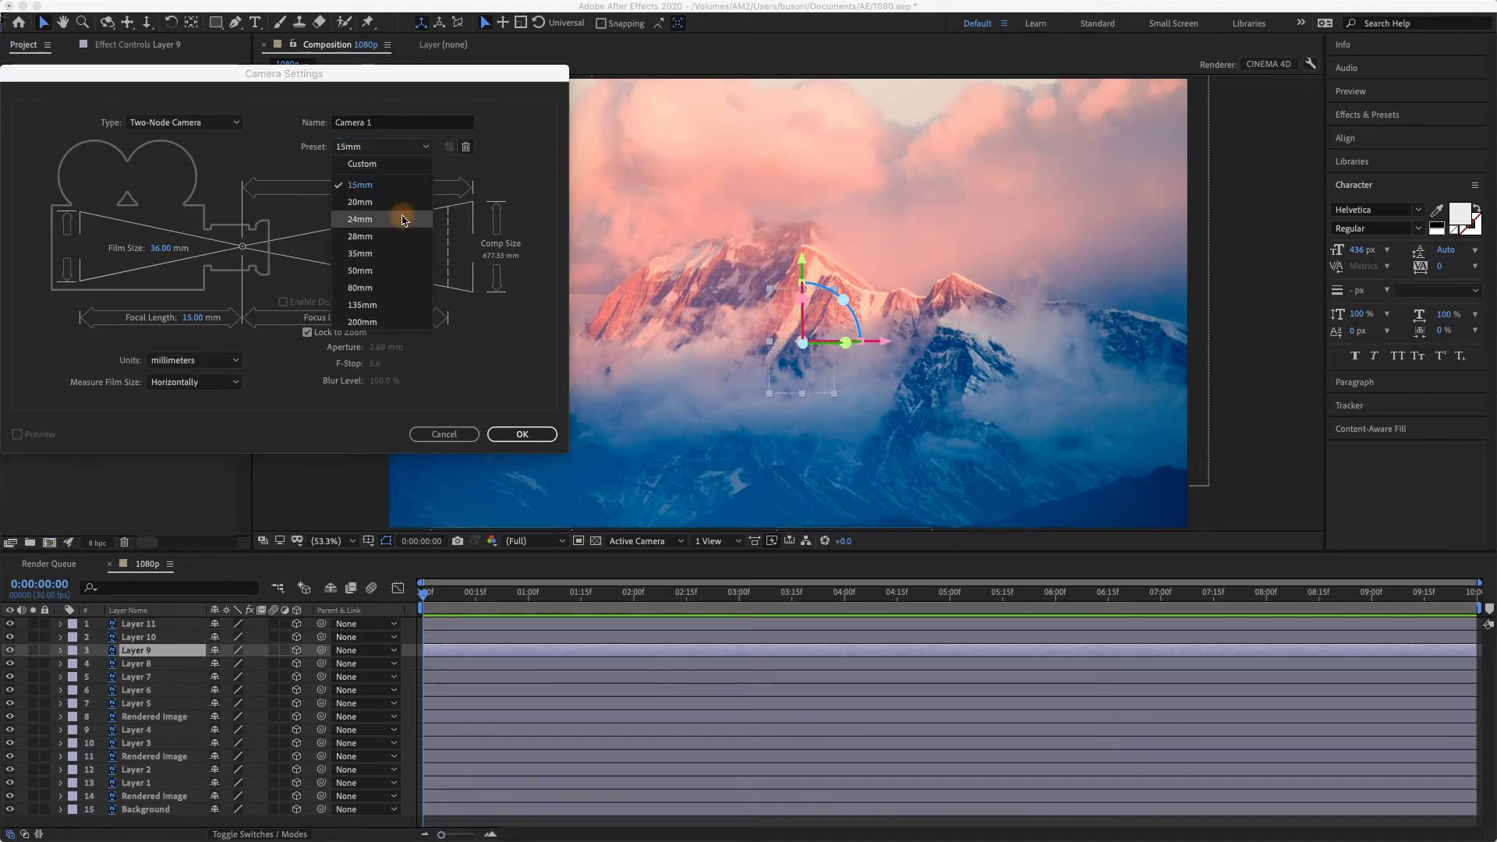
pyautogui.click(403, 205)
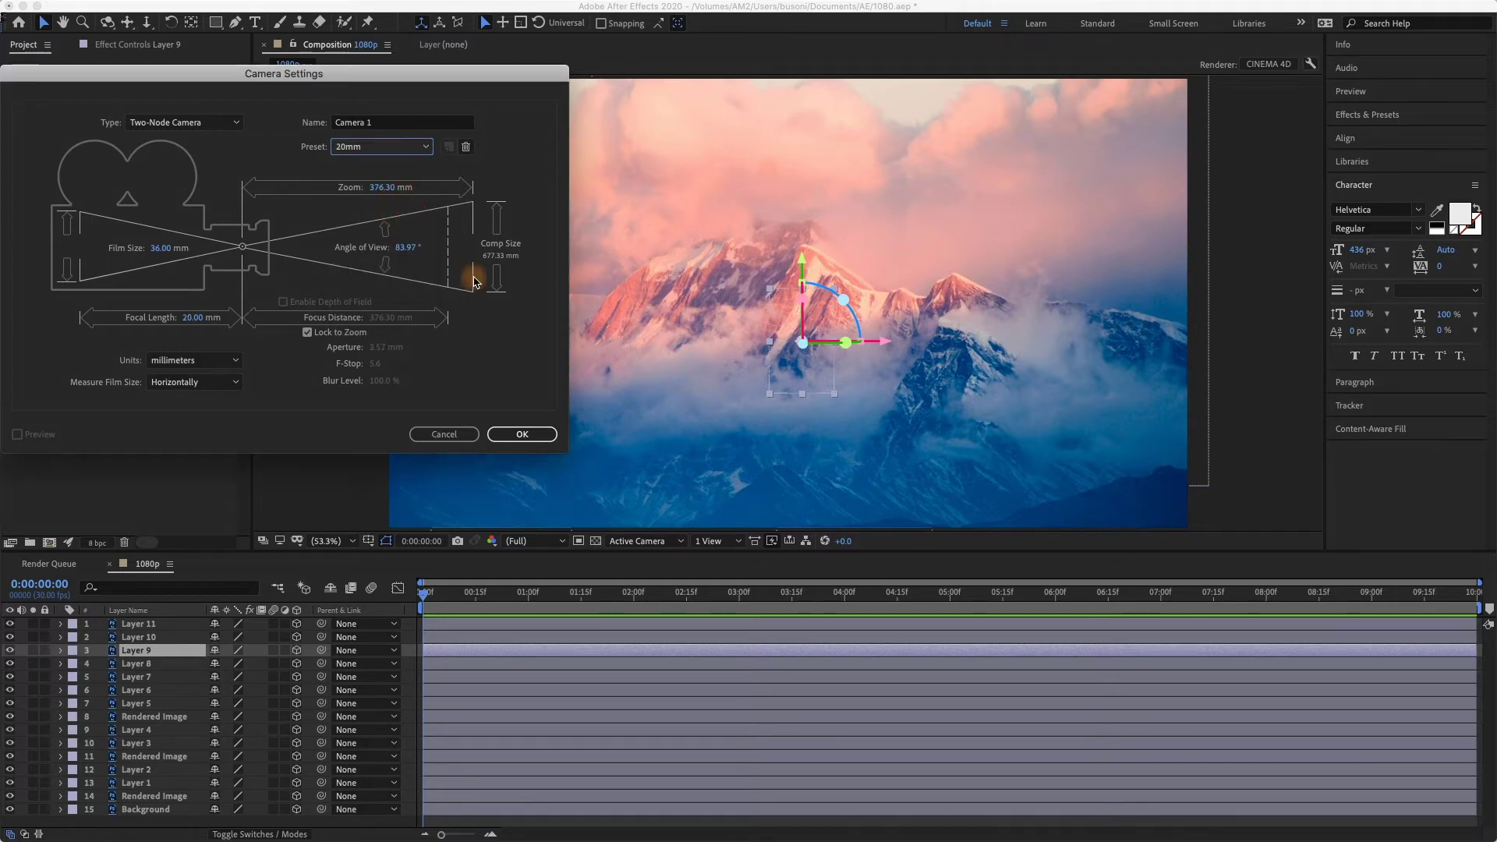
pyautogui.click(525, 435)
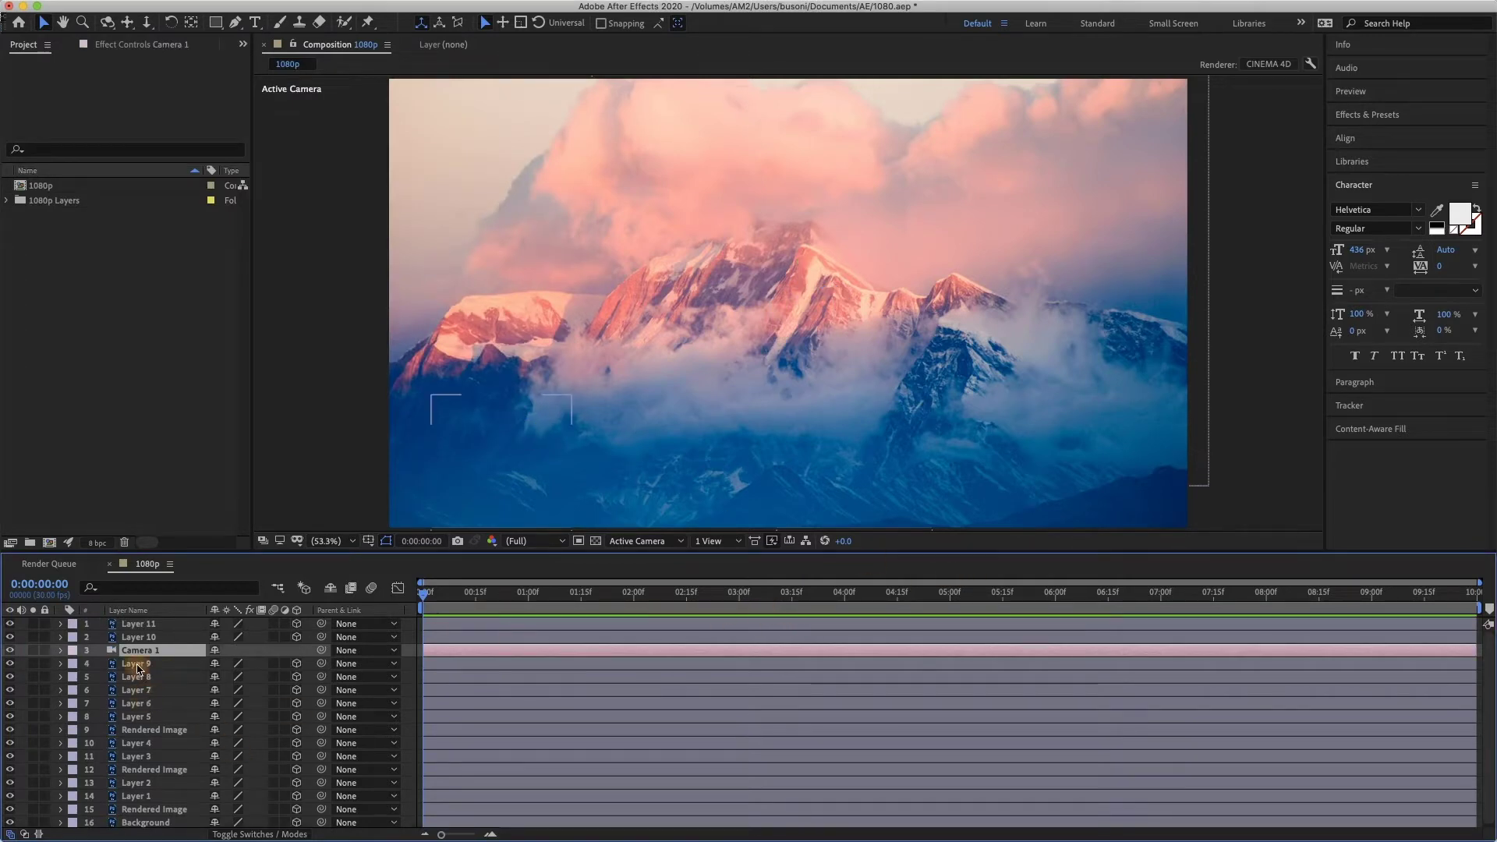
pyautogui.moveTo(144, 652); pyautogui.dragTo(156, 624)
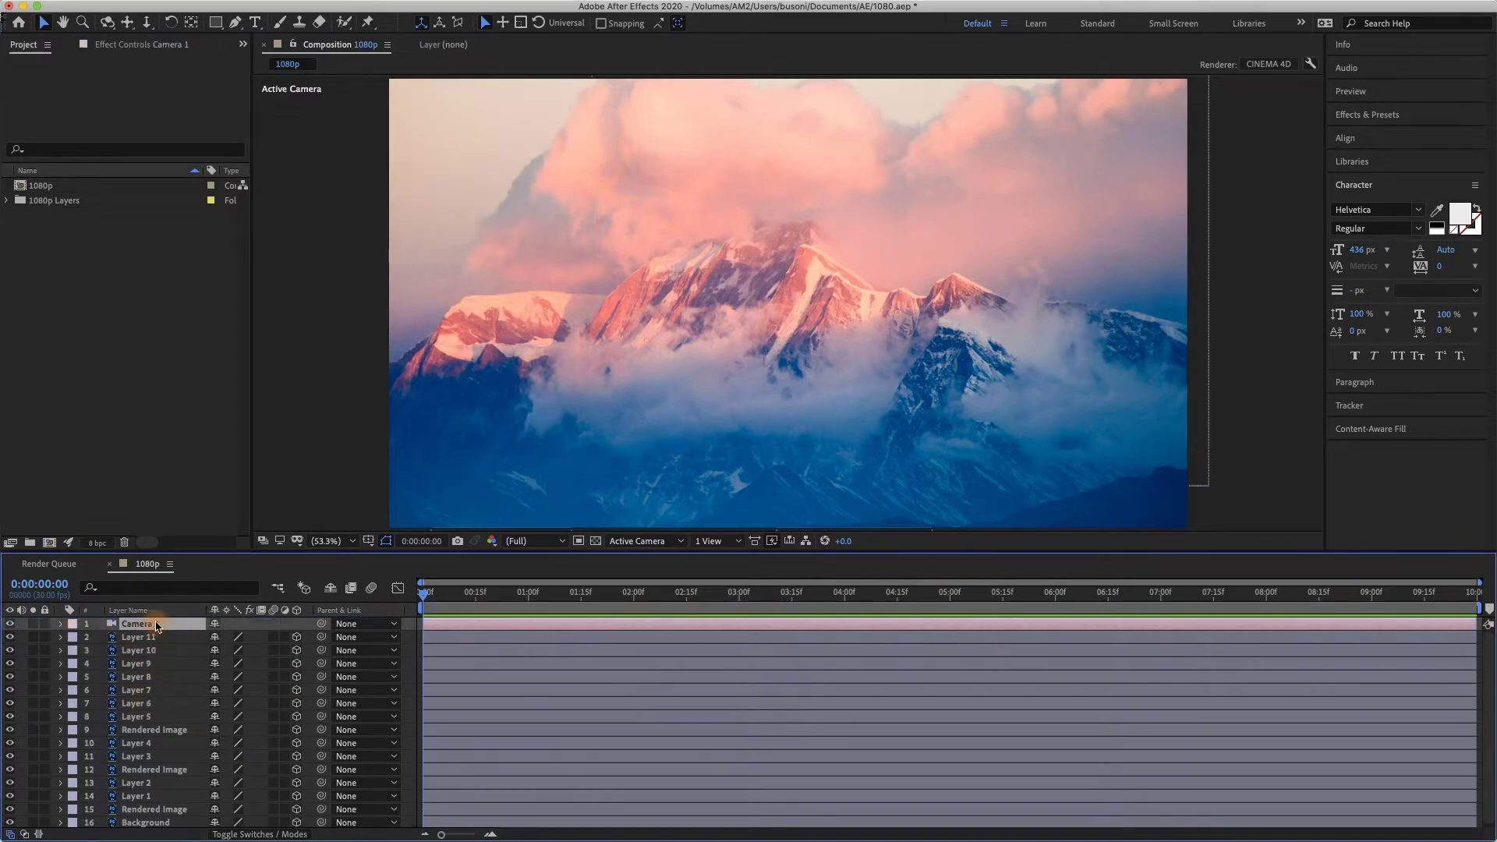
# Switch the composition's 3D view from Active Camera to Custom View 1
pyautogui.click(671, 544)
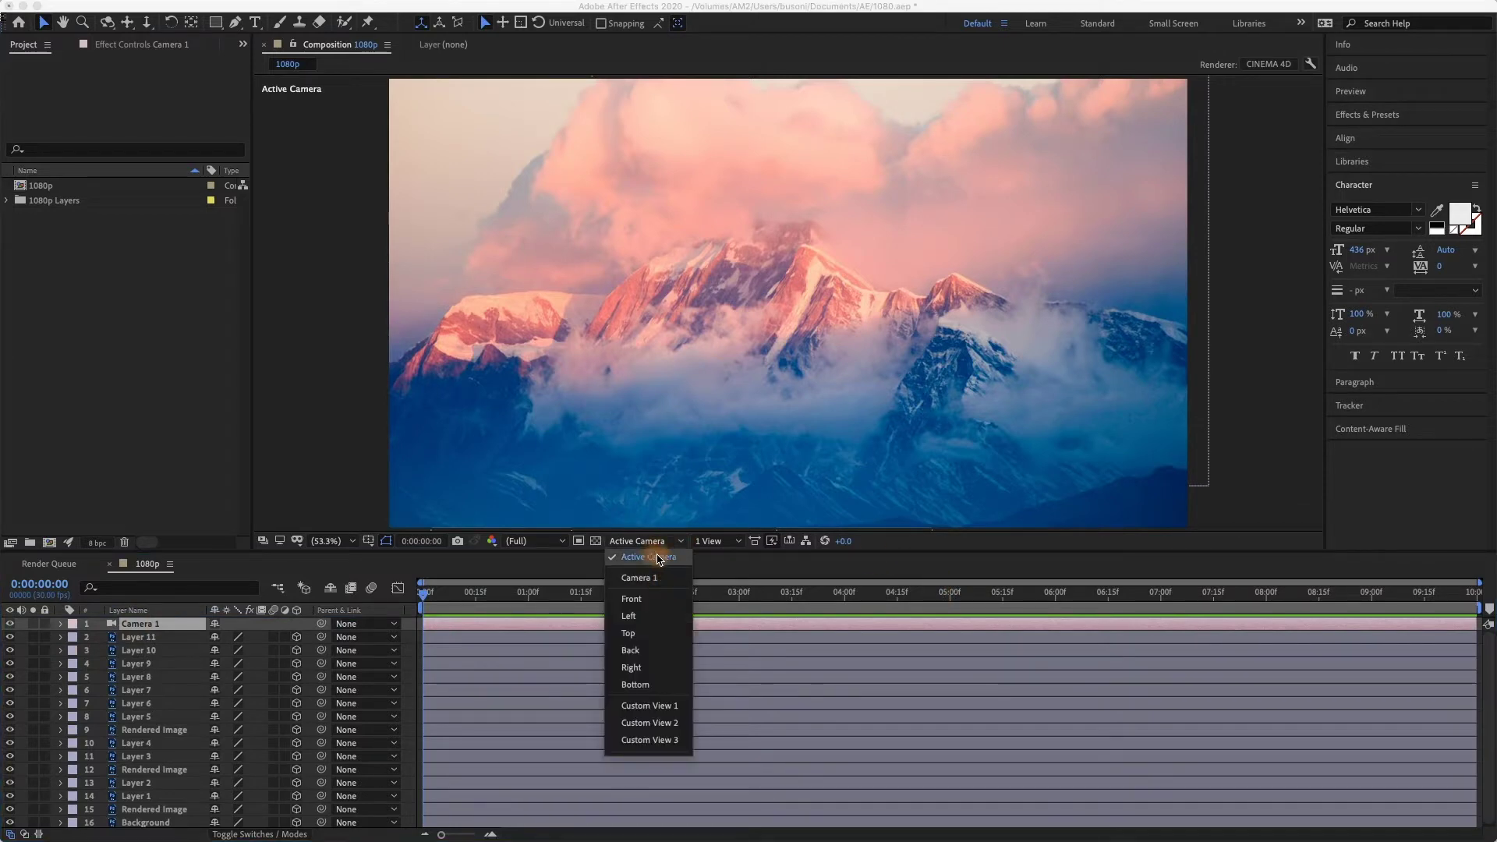
pyautogui.click(657, 559)
pyautogui.click(714, 541)
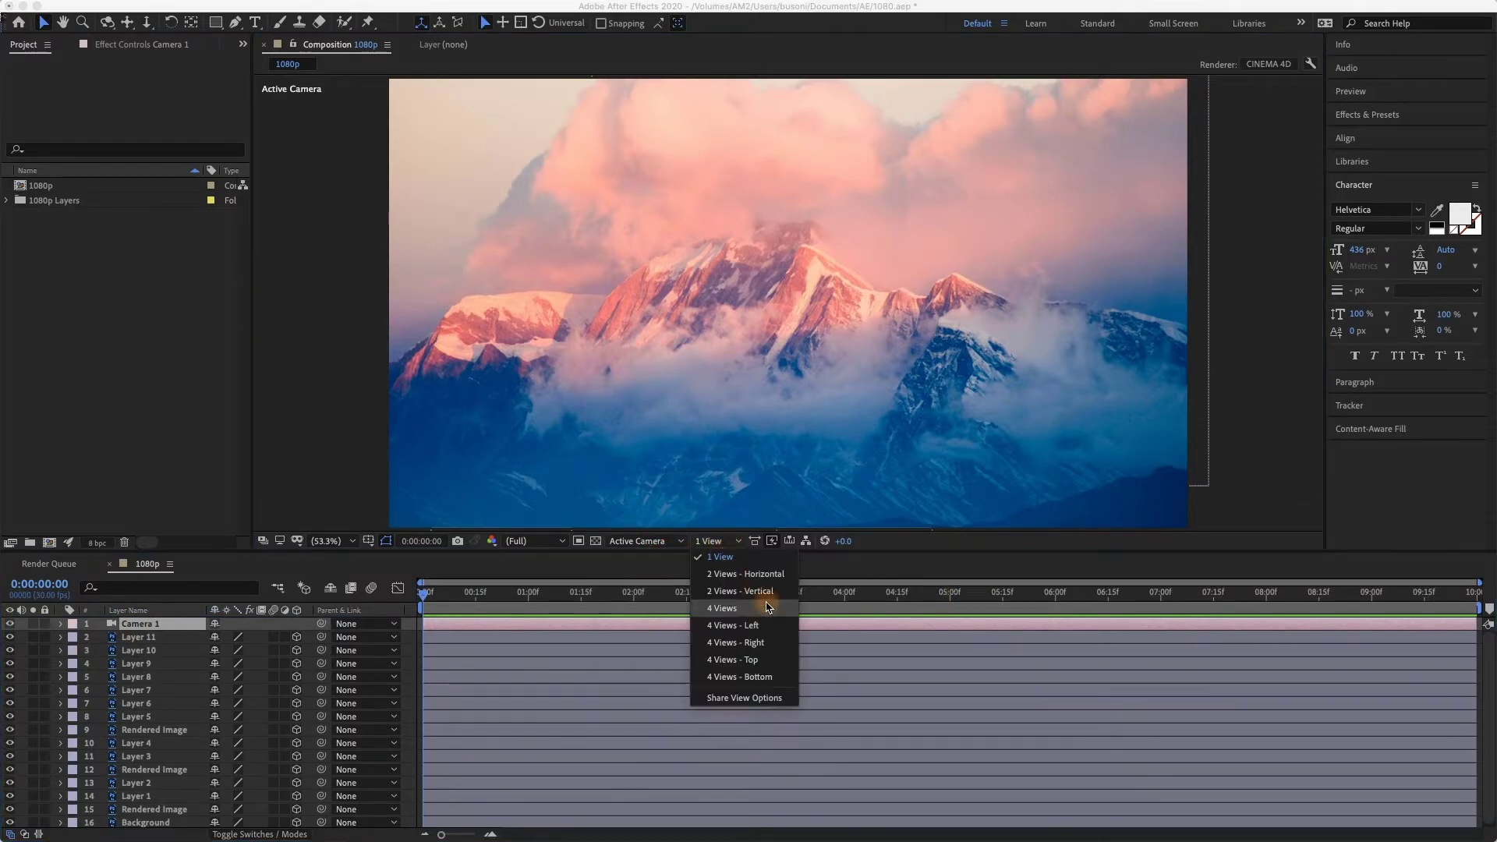
pyautogui.click(672, 543)
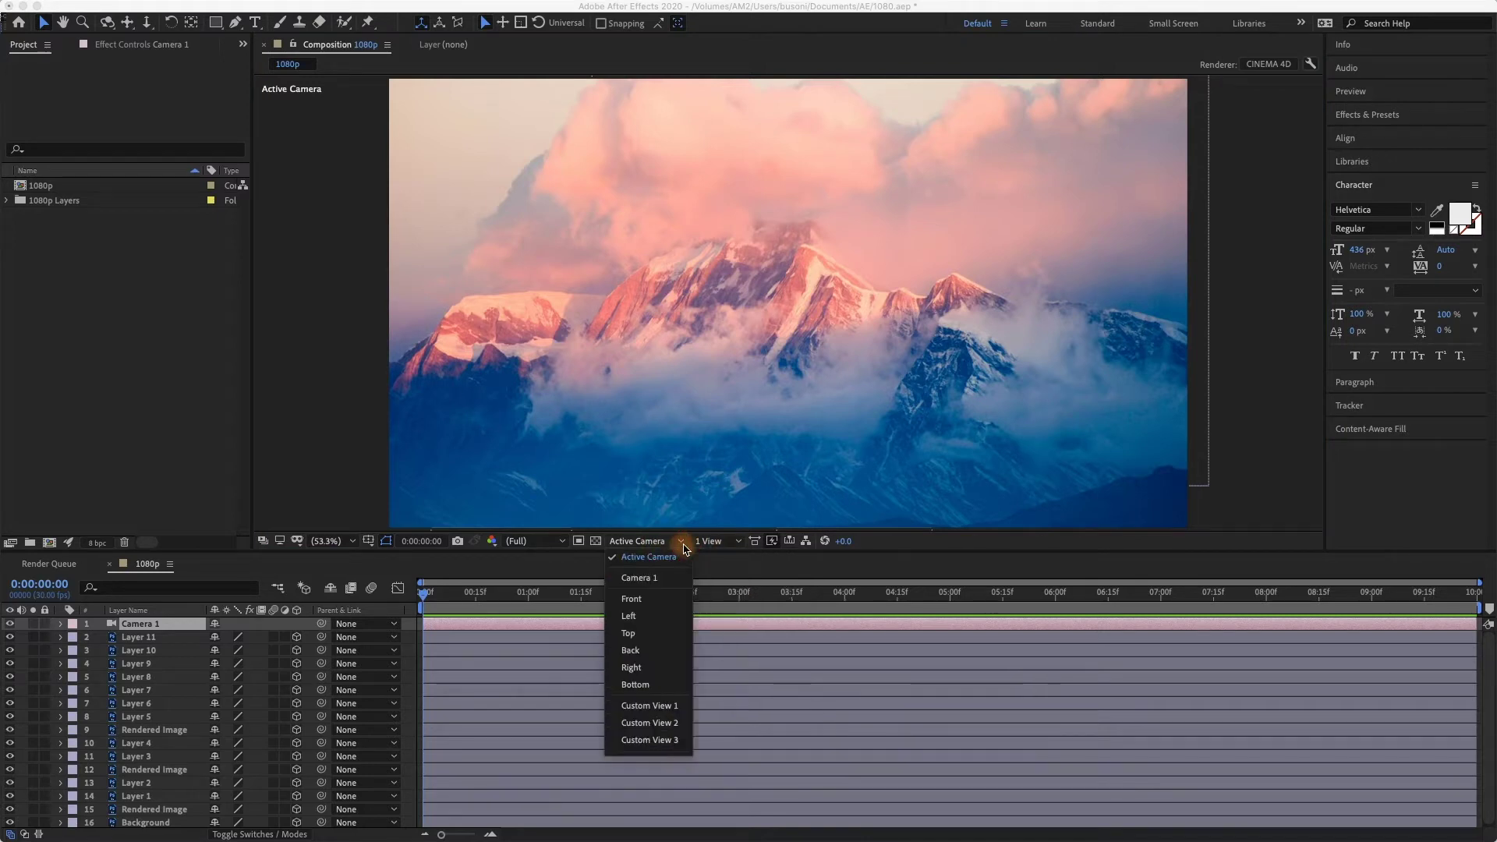
pyautogui.click(670, 706)
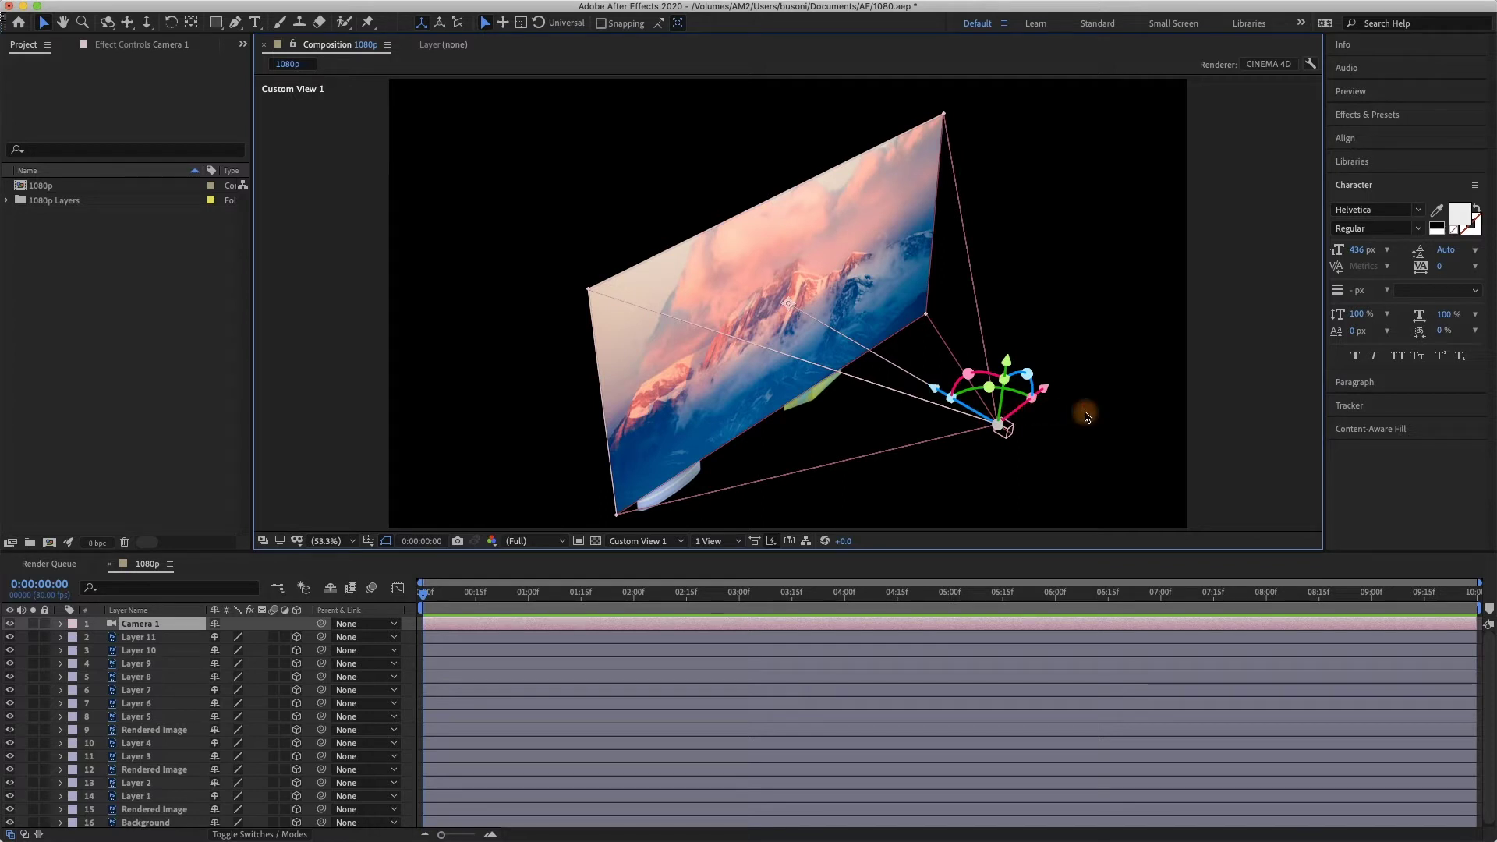
# Deselect the camera and set the composition's view layout to 2 Views - Horizontal
pyautogui.click(1087, 422)
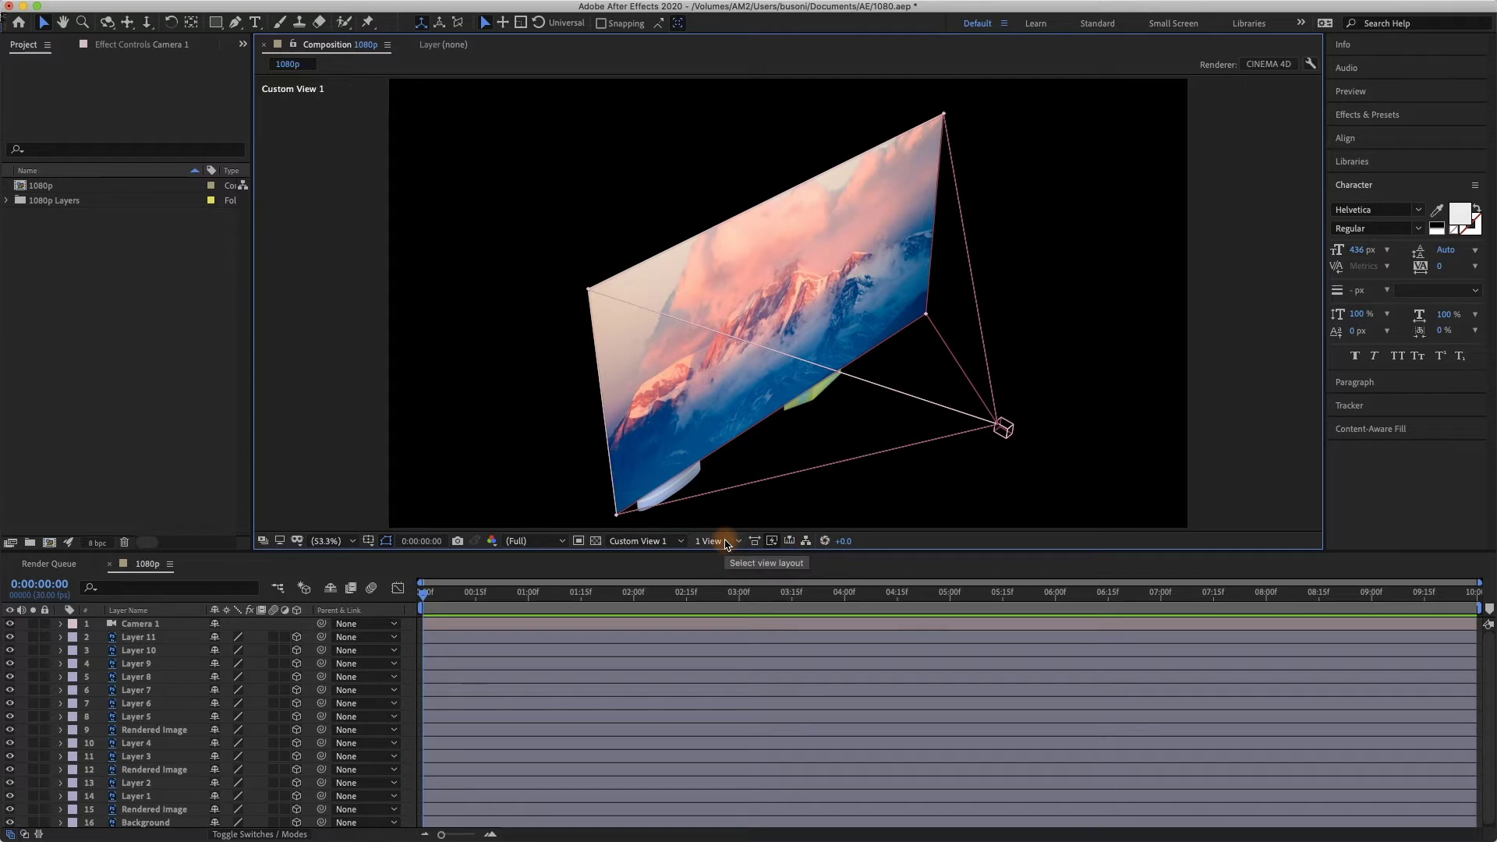
pyautogui.click(726, 543)
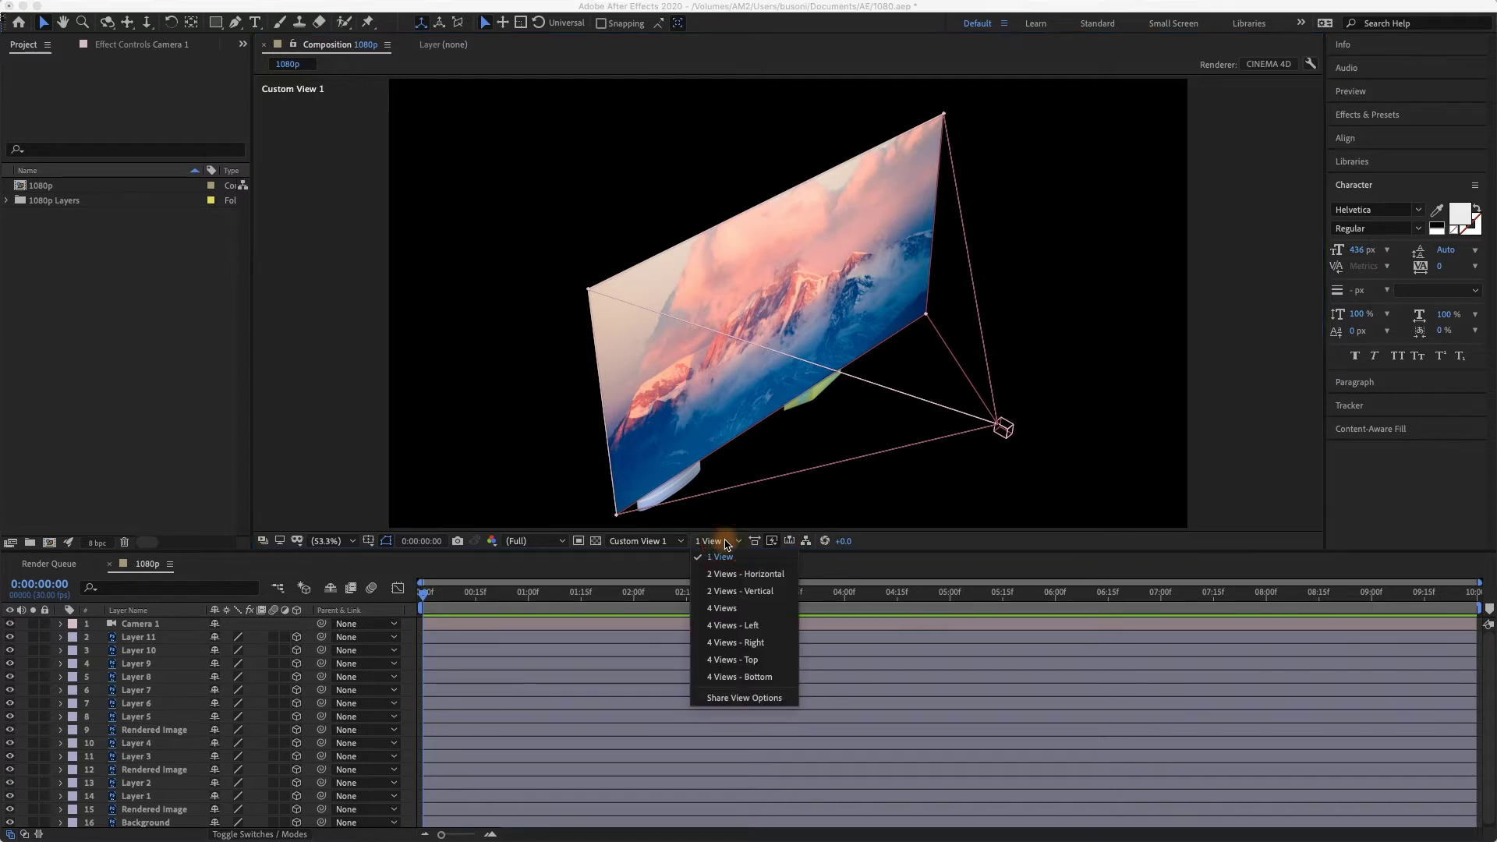
pyautogui.click(749, 583)
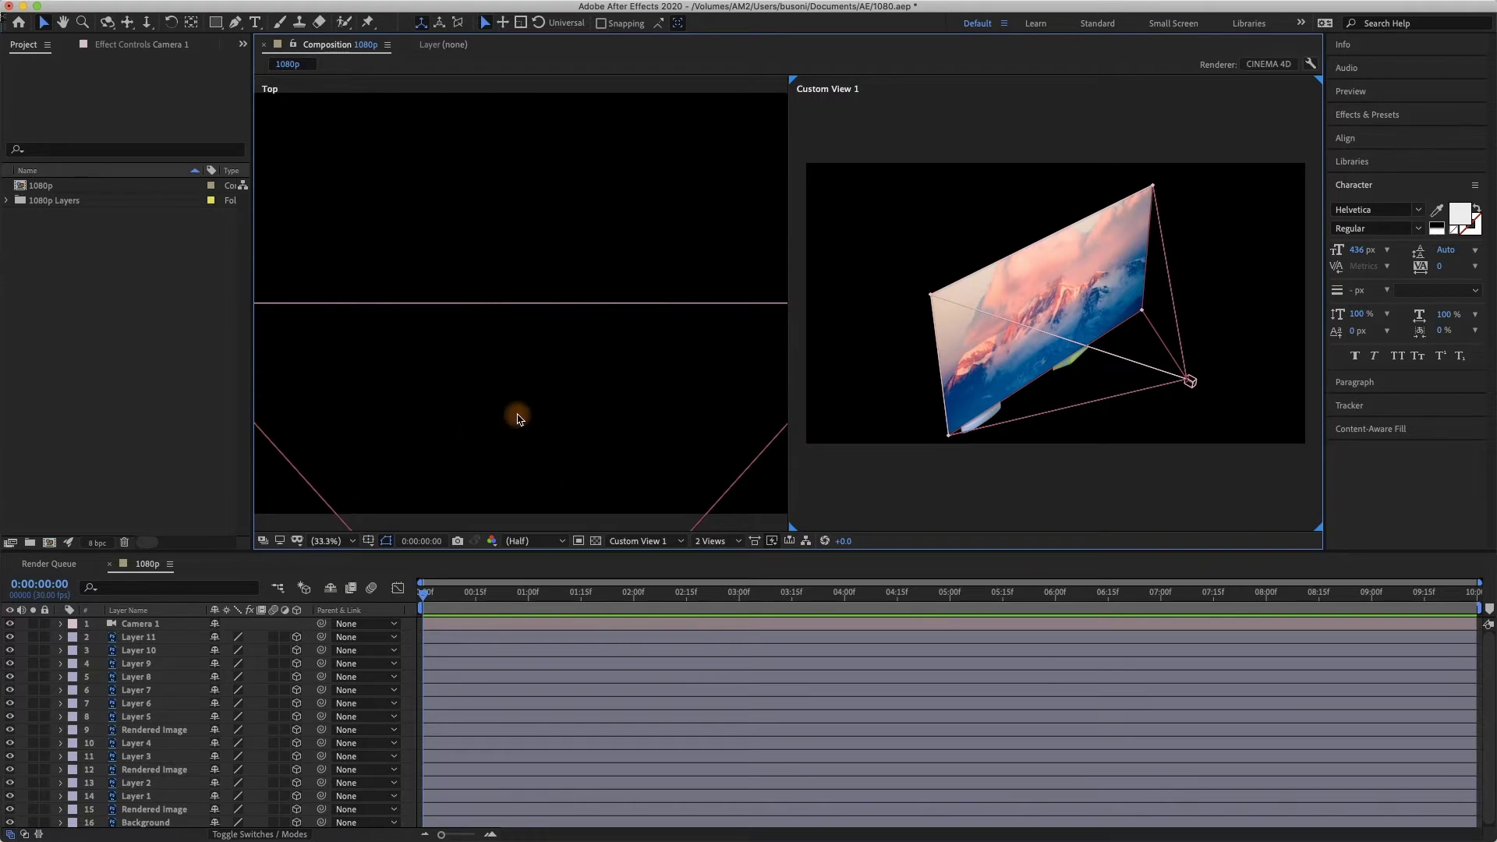
# Change the Top view pane of the two-view layout to Custom View 1
pyautogui.scroll(-2, 528, 428)
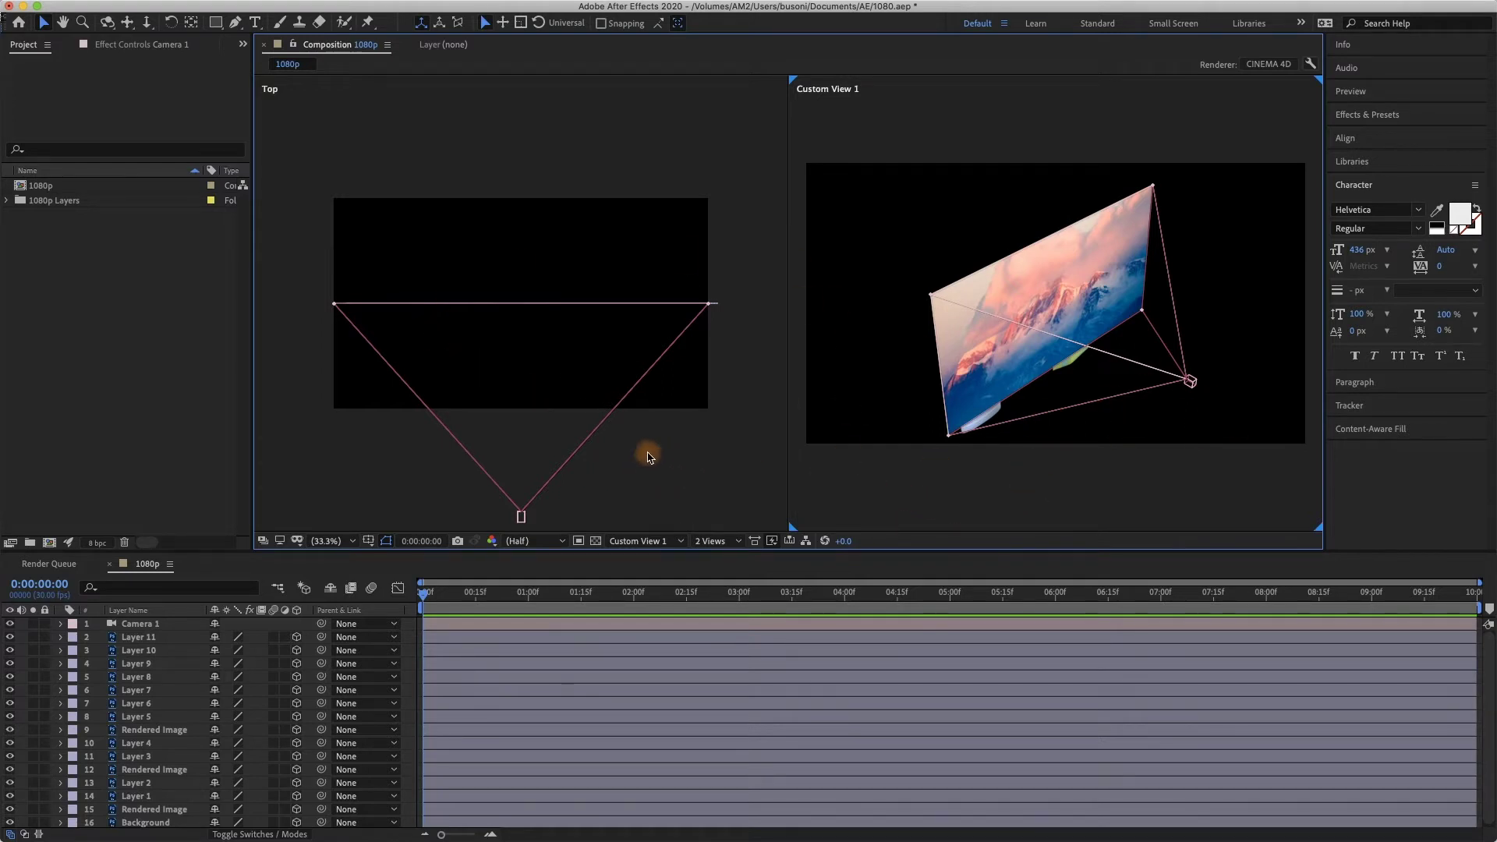
pyautogui.click(663, 492)
pyautogui.click(666, 544)
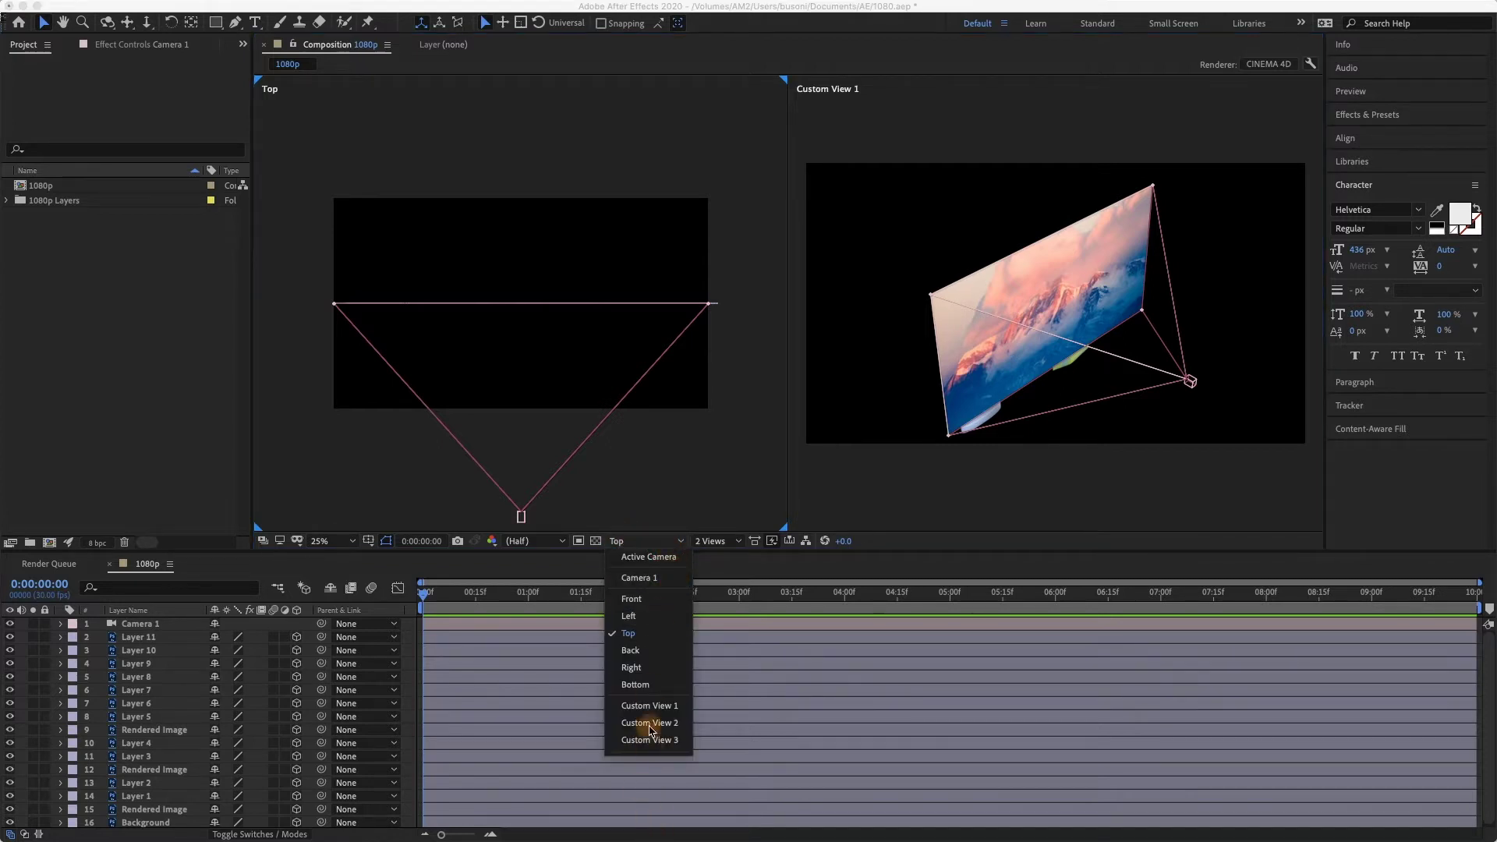
pyautogui.click(664, 706)
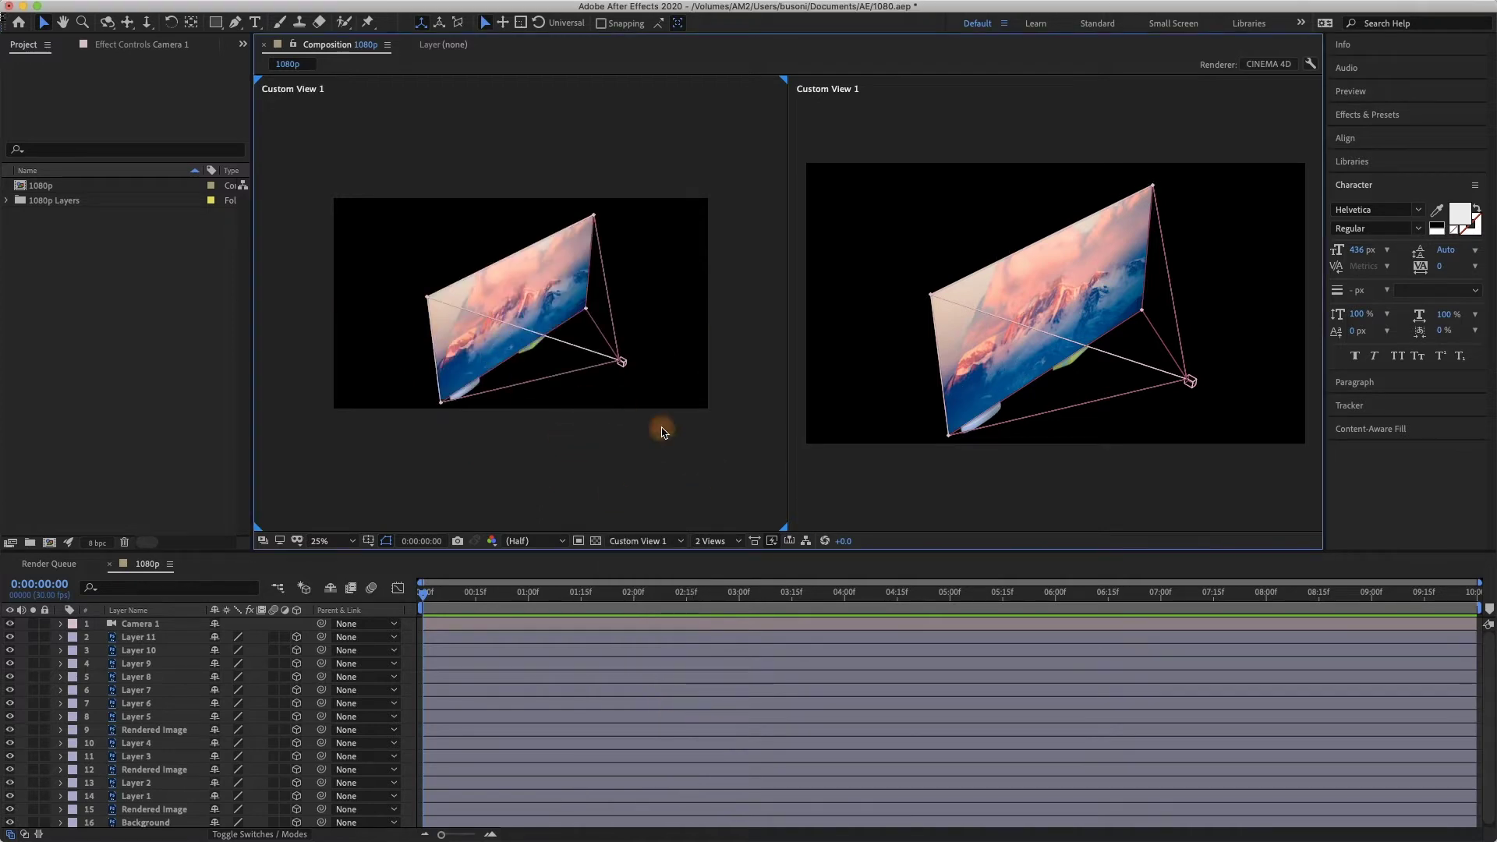
pyautogui.press('.')
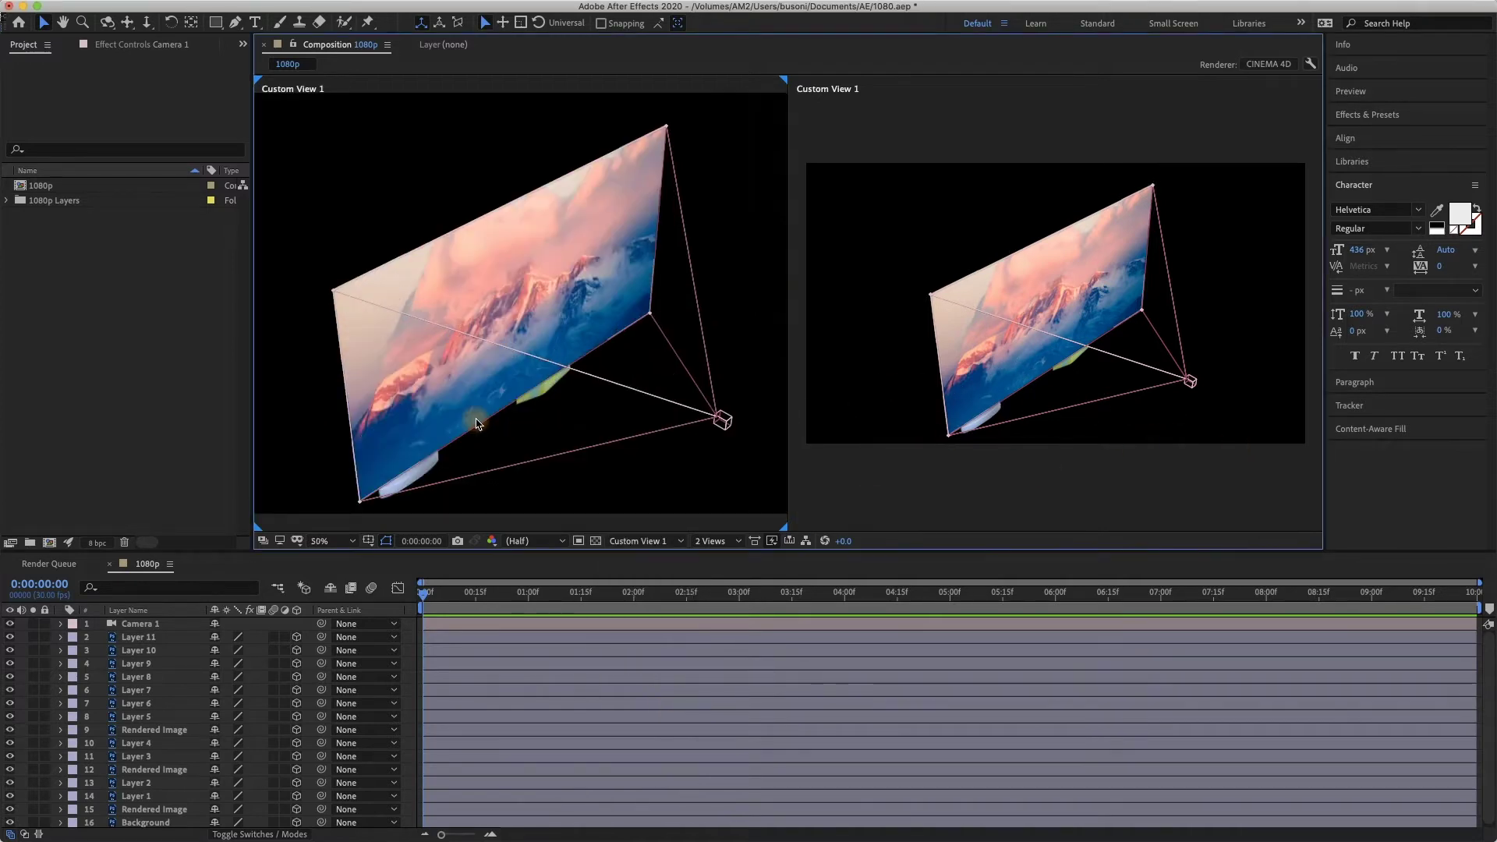
# Zoom the first Custom View 1 pane out to 25% and set the second pane to Active Camera
pyautogui.press(',')
pyautogui.press('.')
pyautogui.press(',')
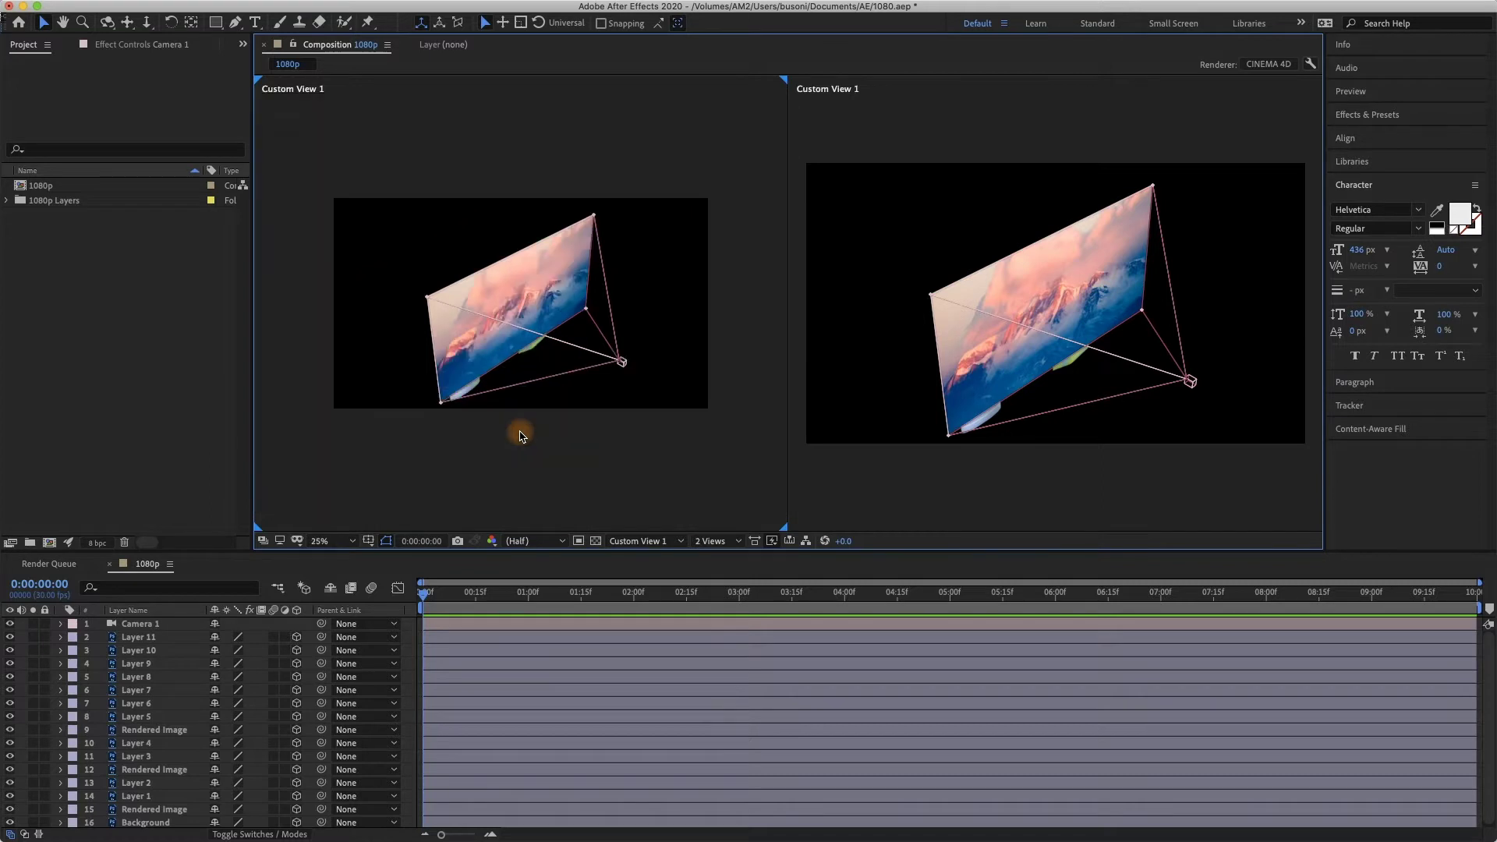
pyautogui.press('=')
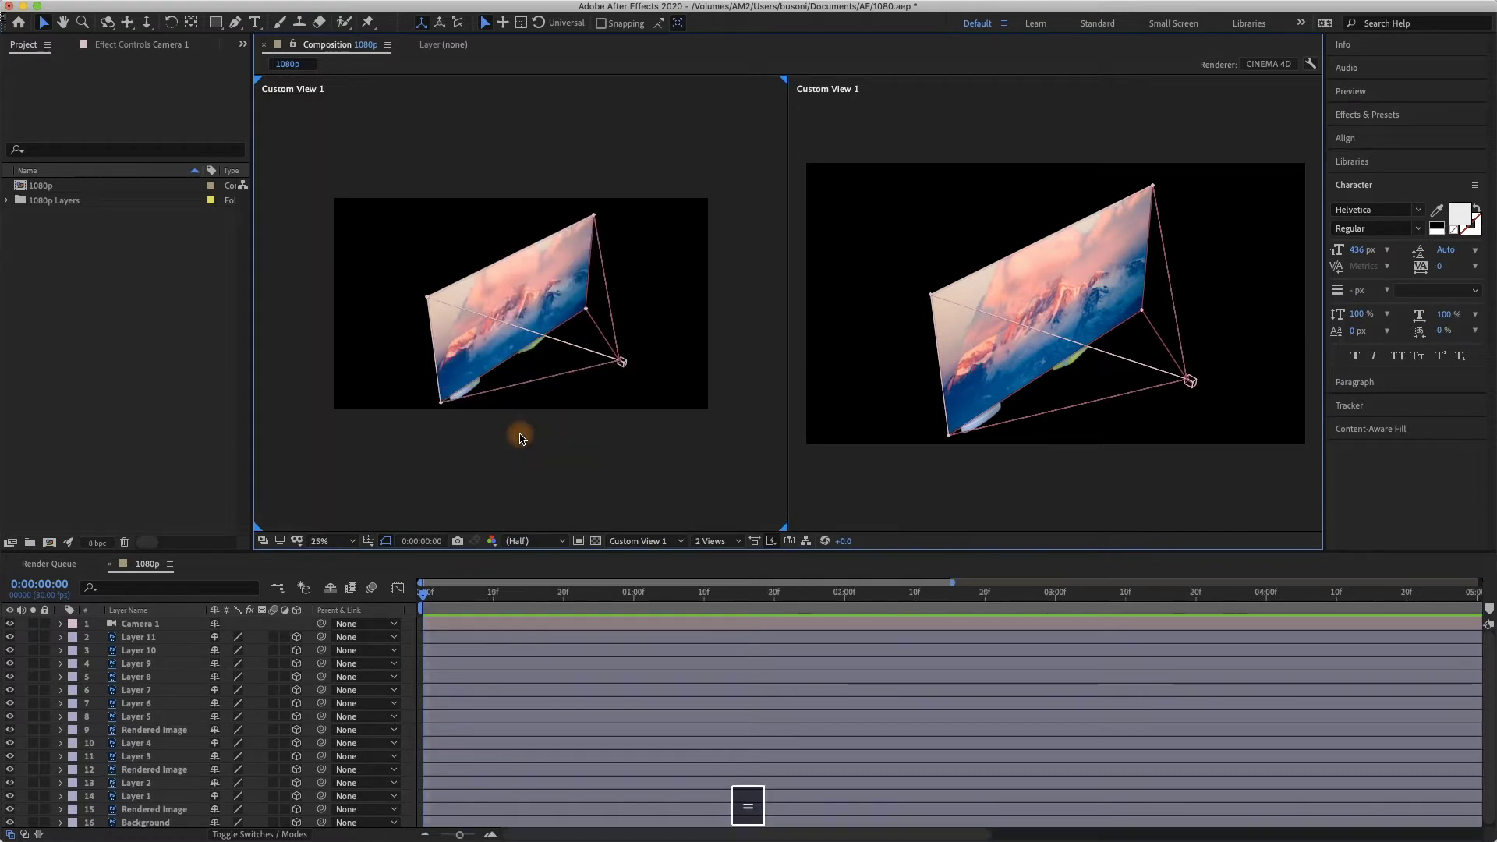
pyautogui.press('-')
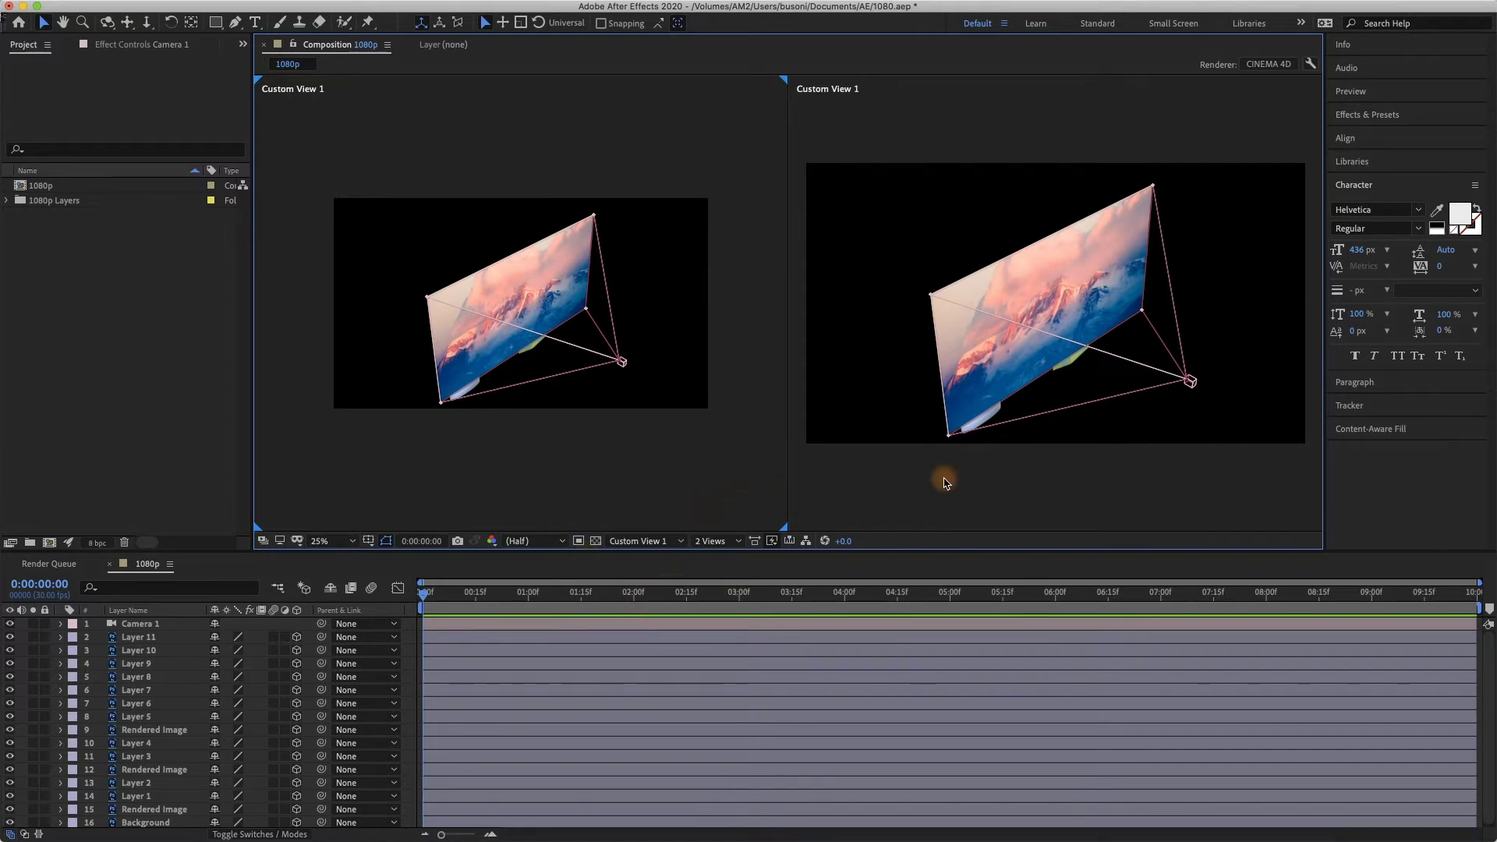
pyautogui.click(924, 495)
pyautogui.click(669, 544)
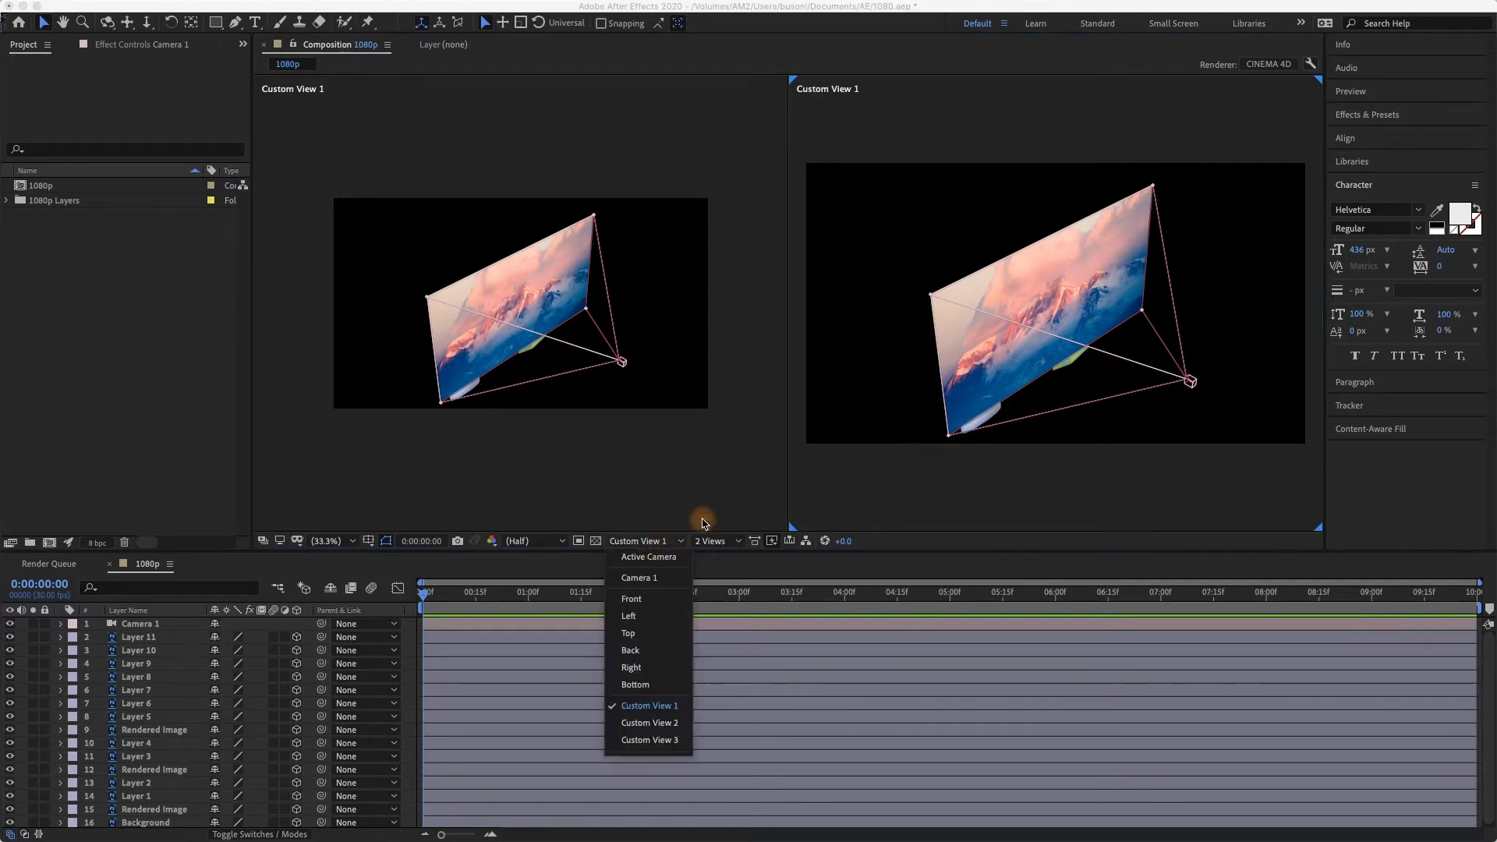
pyautogui.click(670, 558)
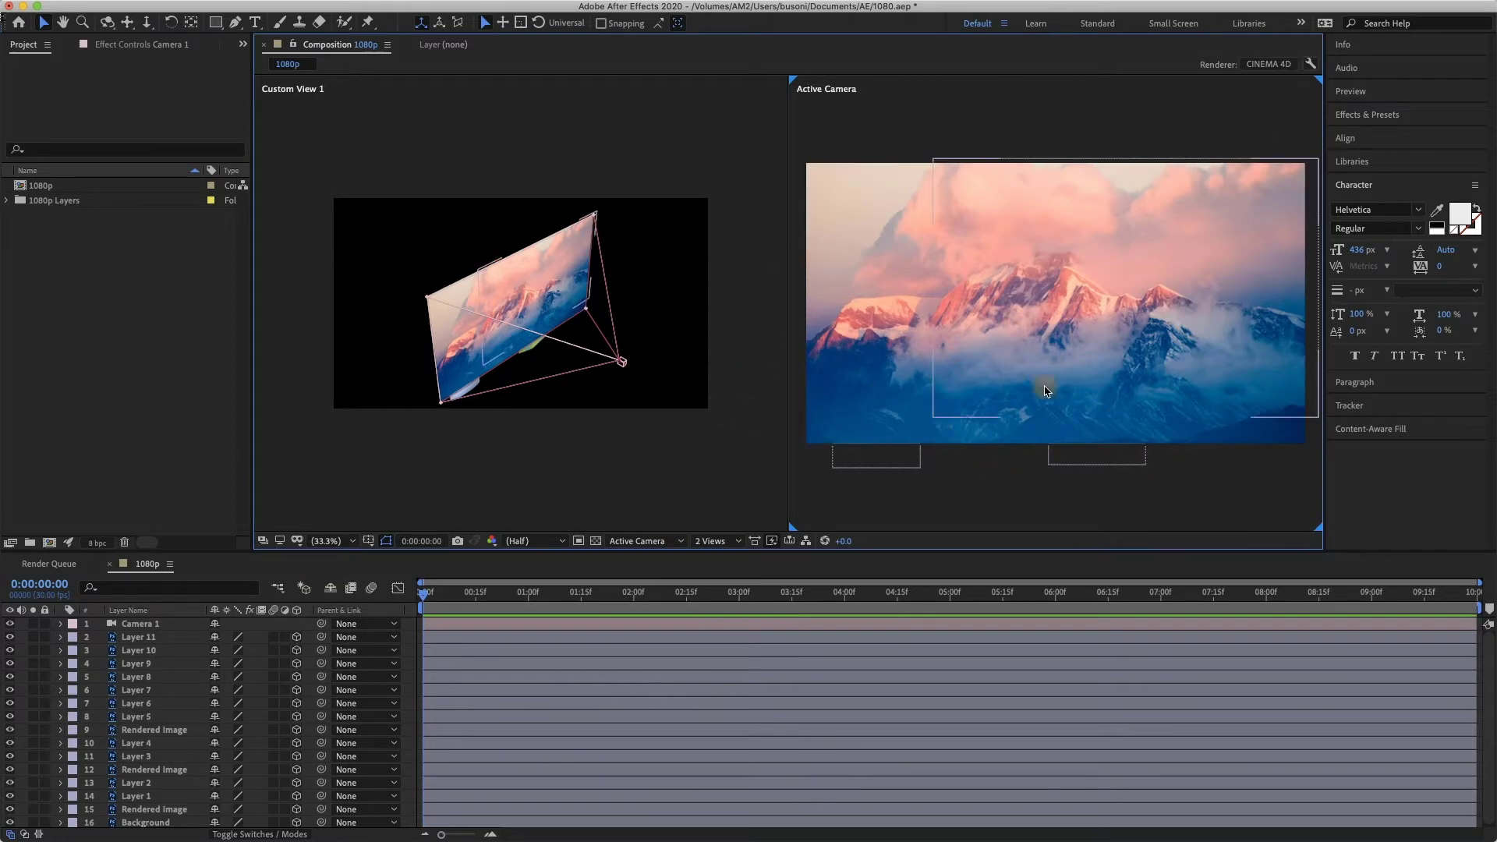
# Push the Background layer far back in depth behind the objects and scale it up until it fills the camera frame
pyautogui.click(491, 135)
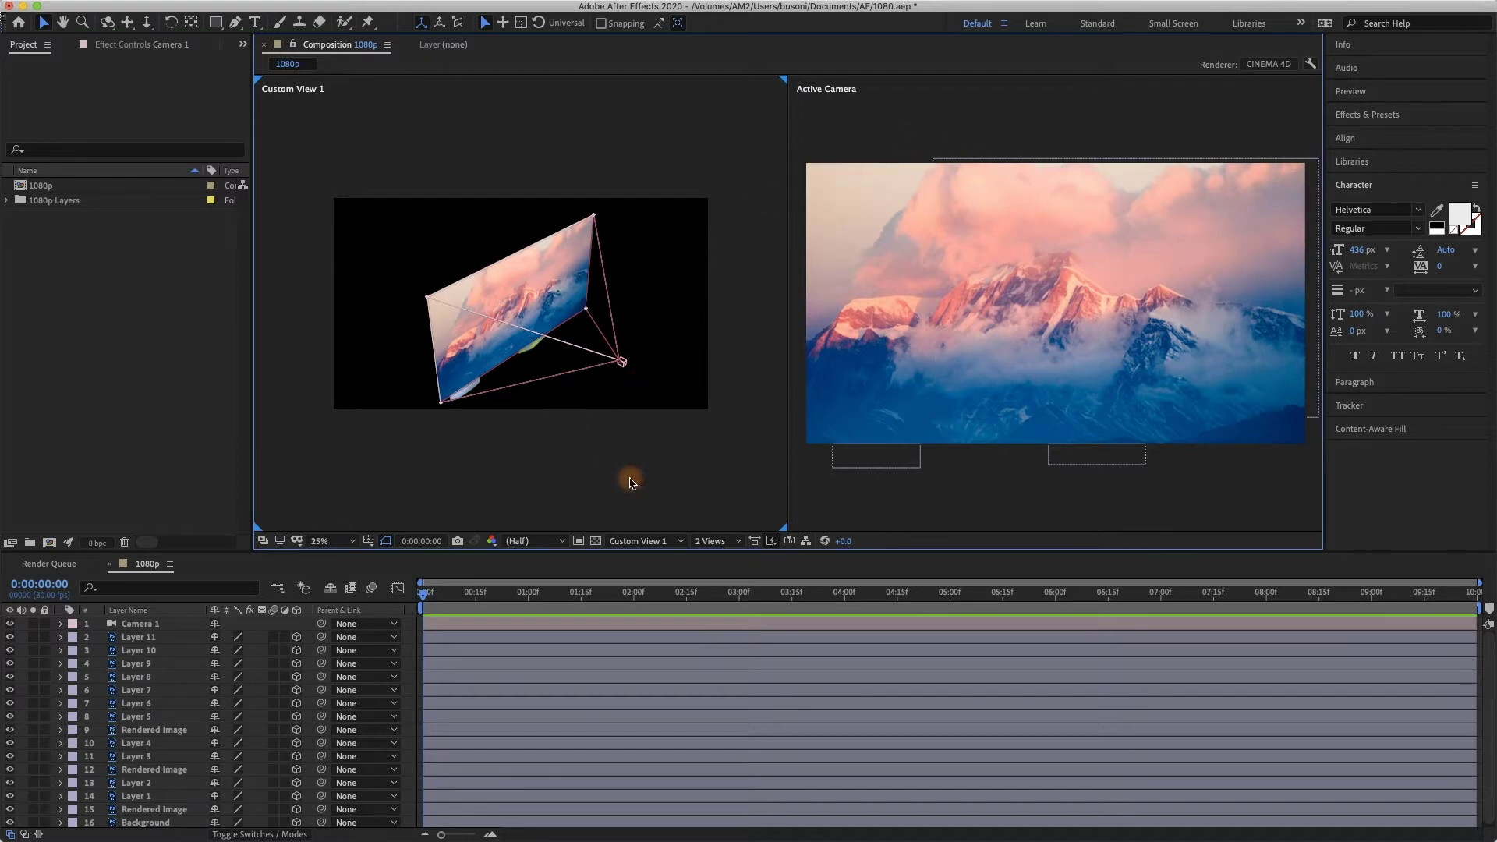
pyautogui.press(',')
pyautogui.press('.')
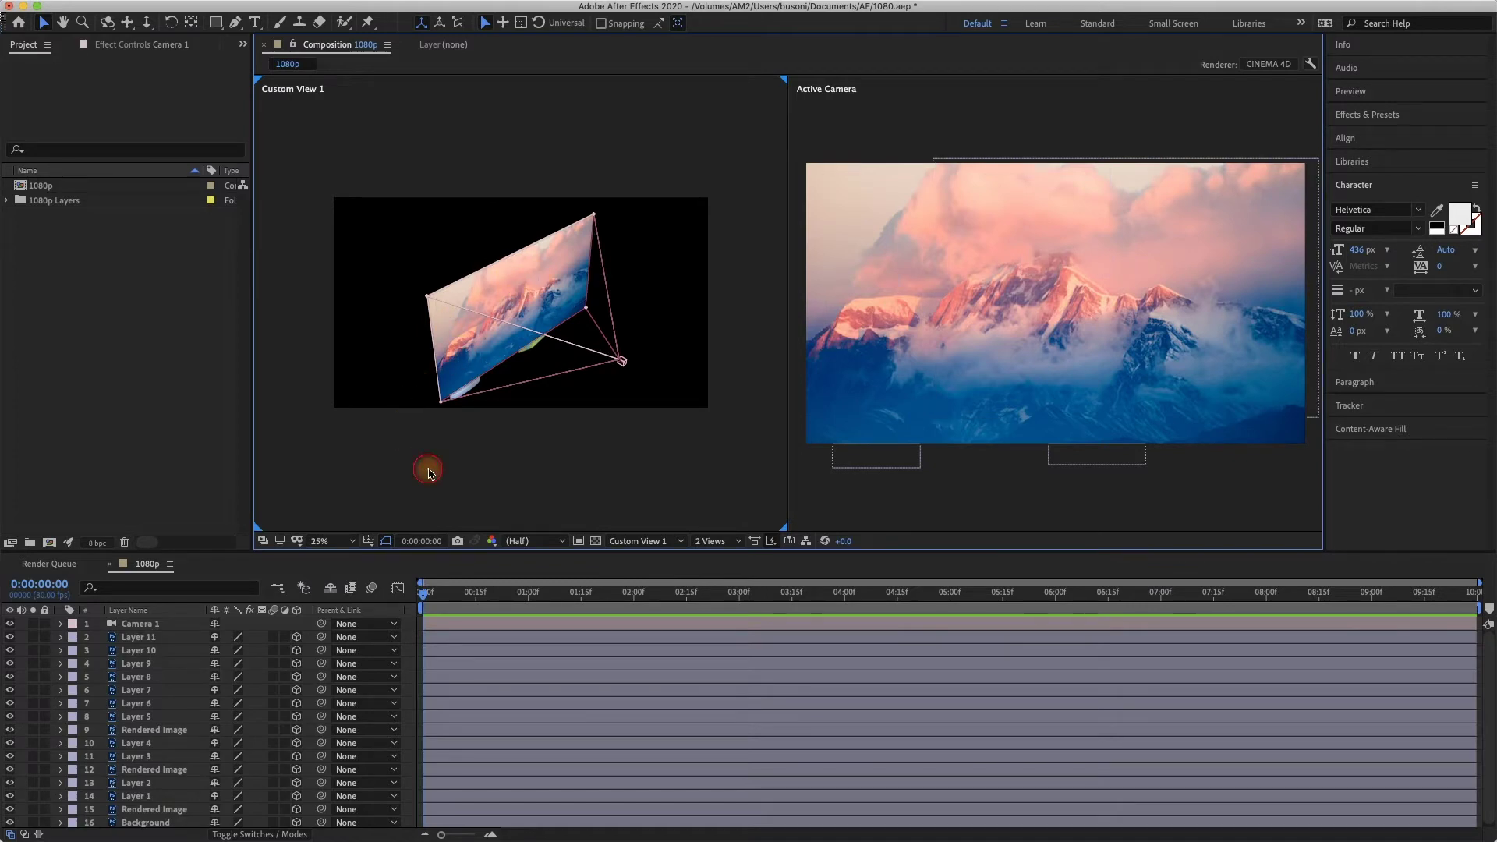
pyautogui.click(525, 377)
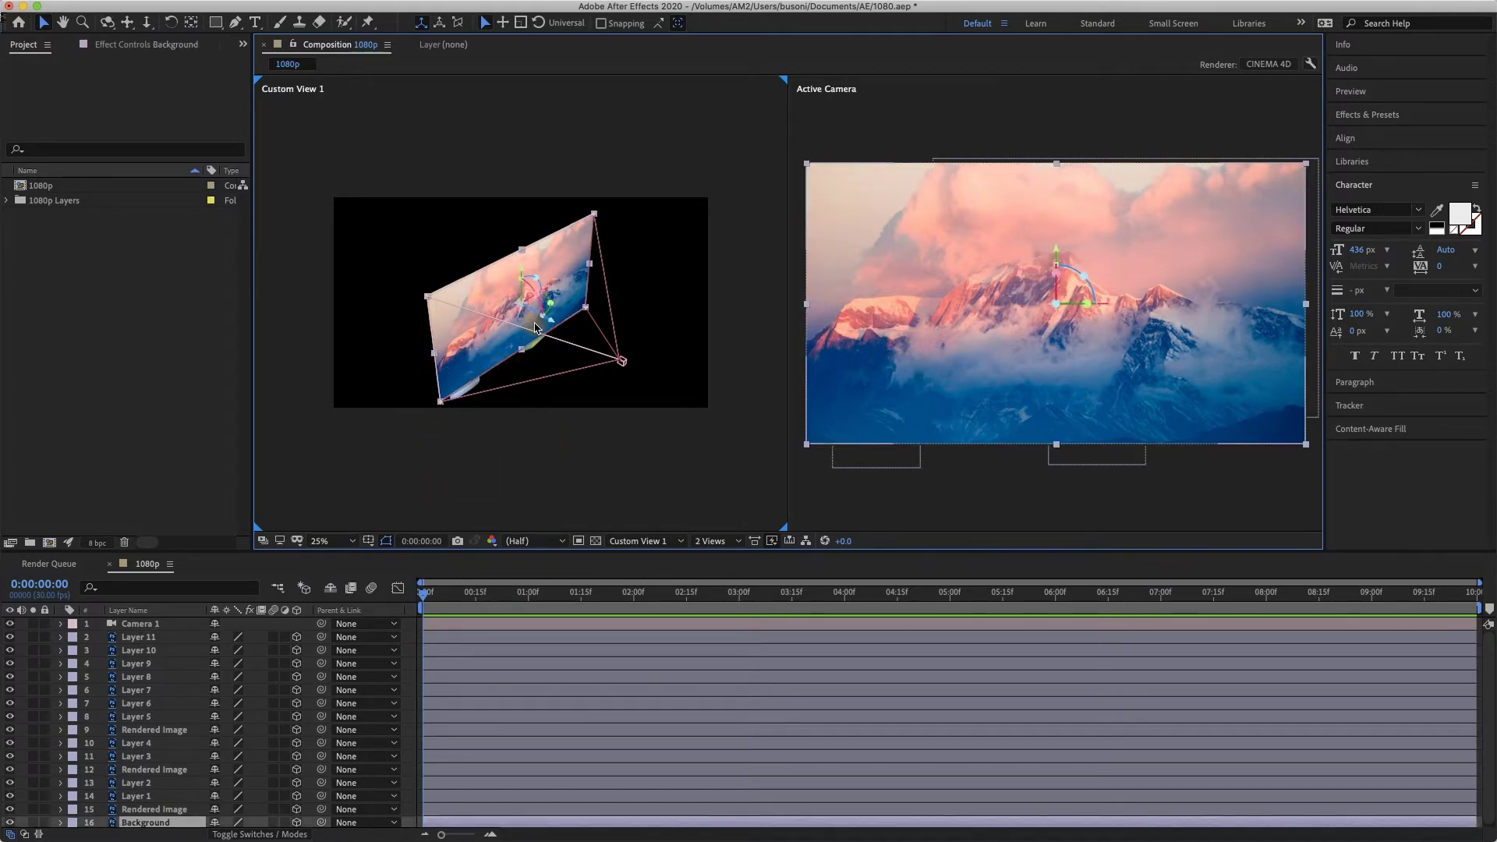
pyautogui.press('.')
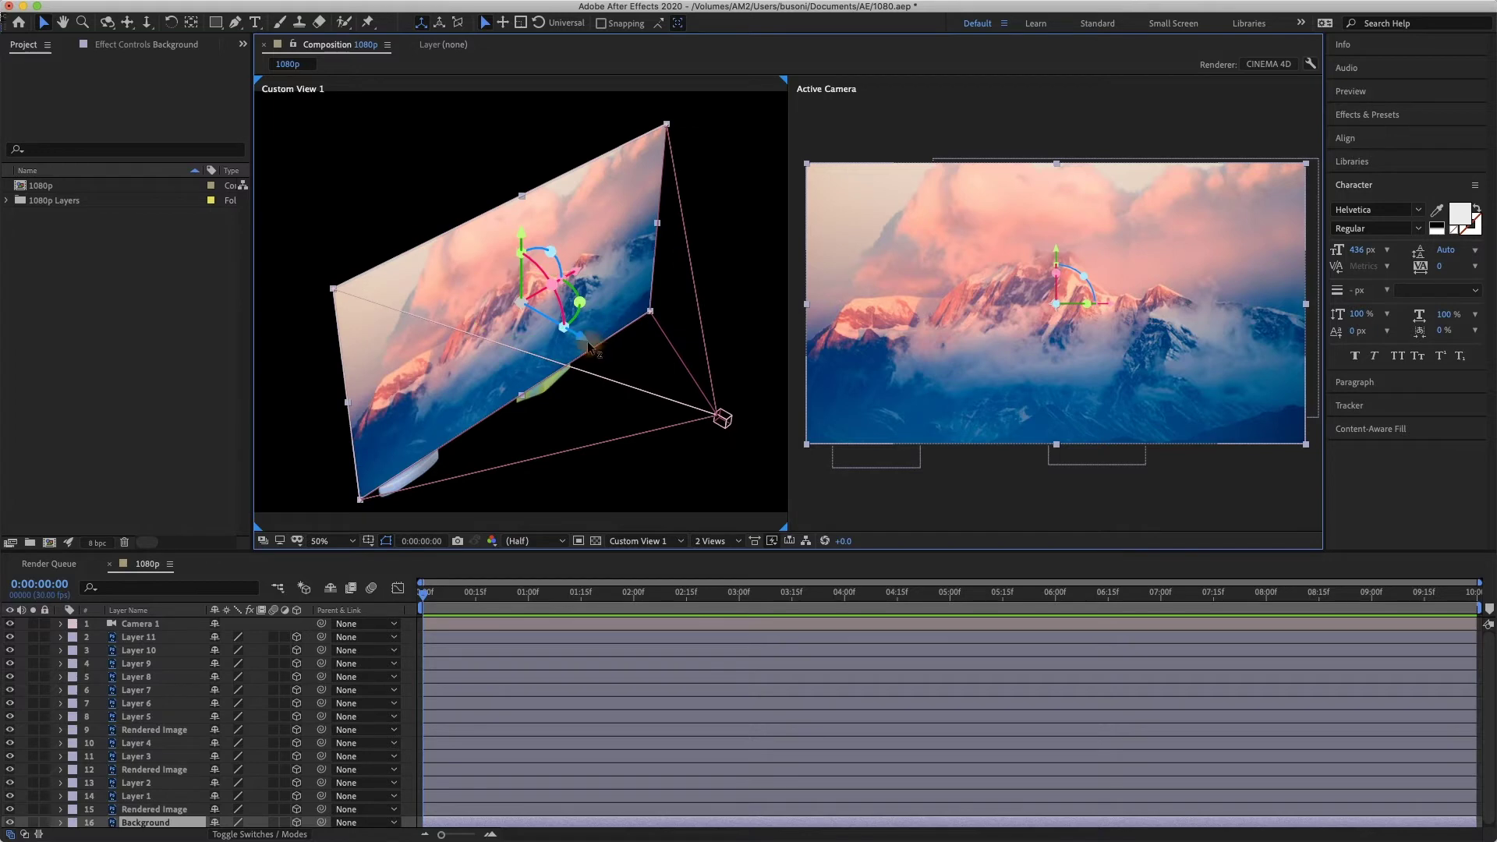
pyautogui.moveTo(587, 340); pyautogui.dragTo(277, 192)
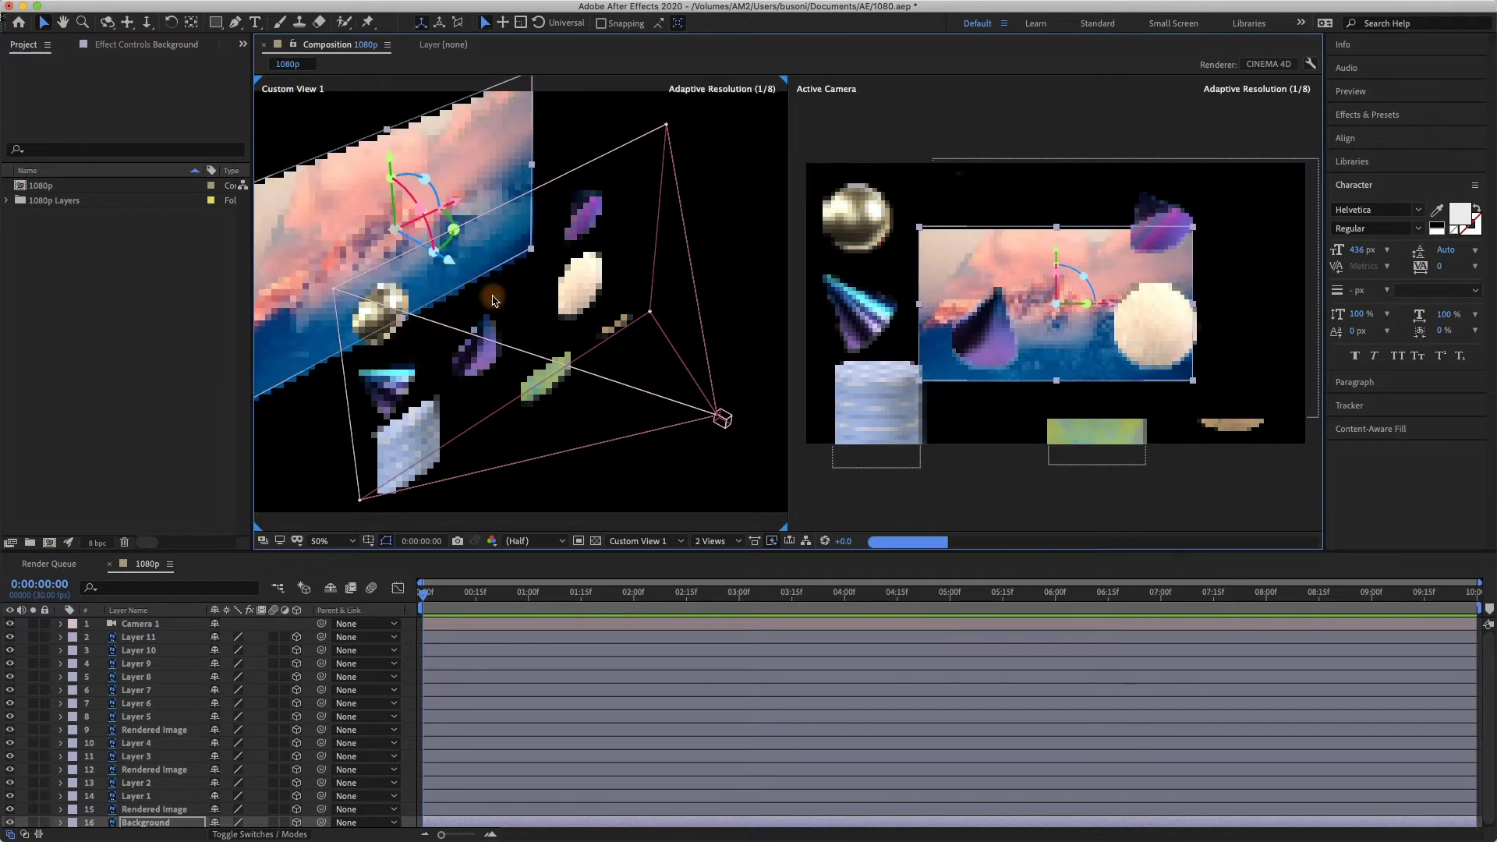
pyautogui.press(',')
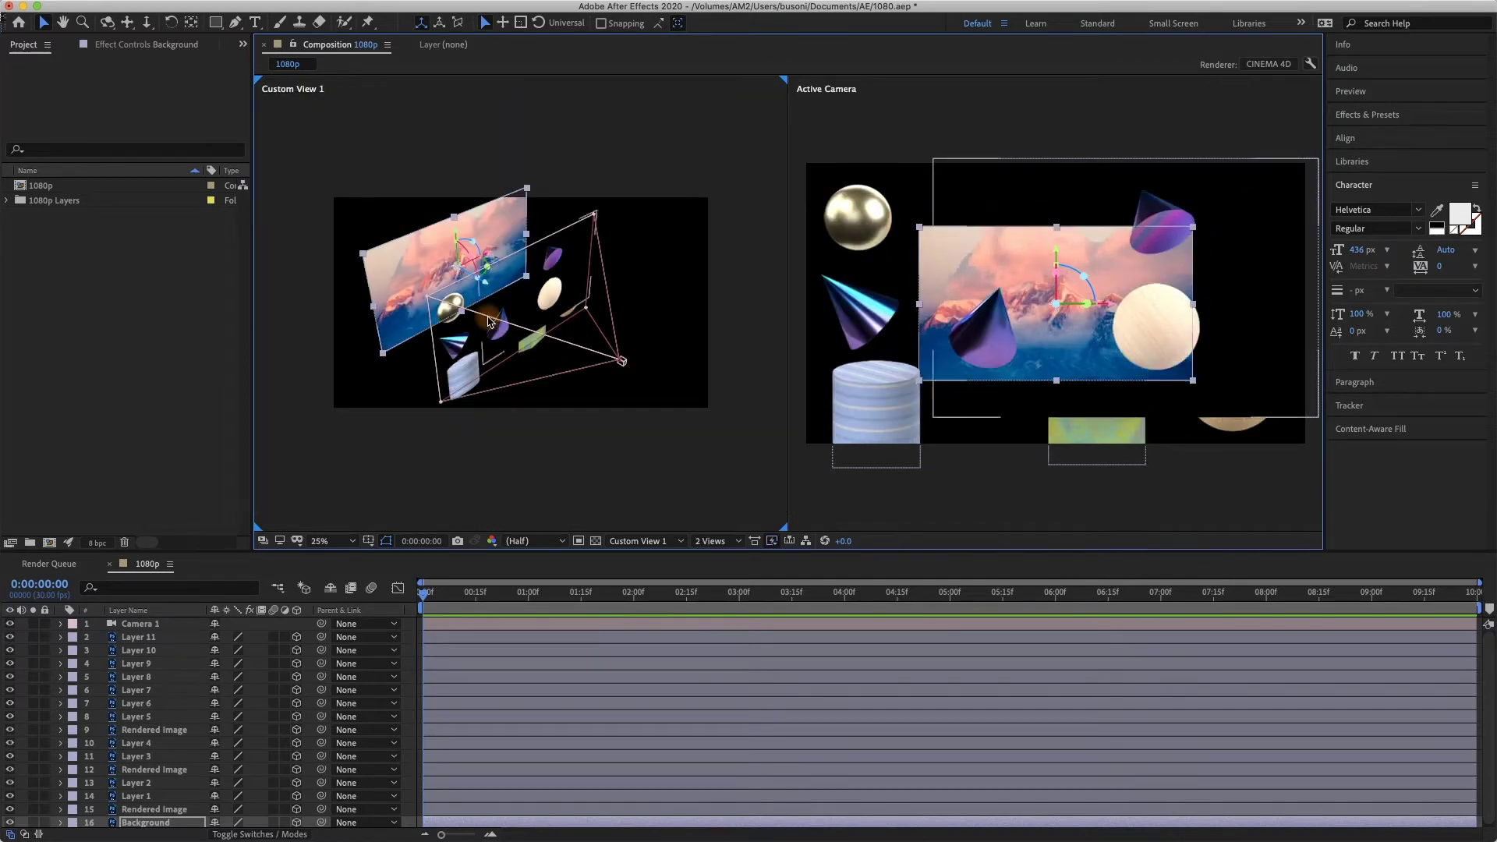
pyautogui.moveTo(484, 276); pyautogui.dragTo(382, 229)
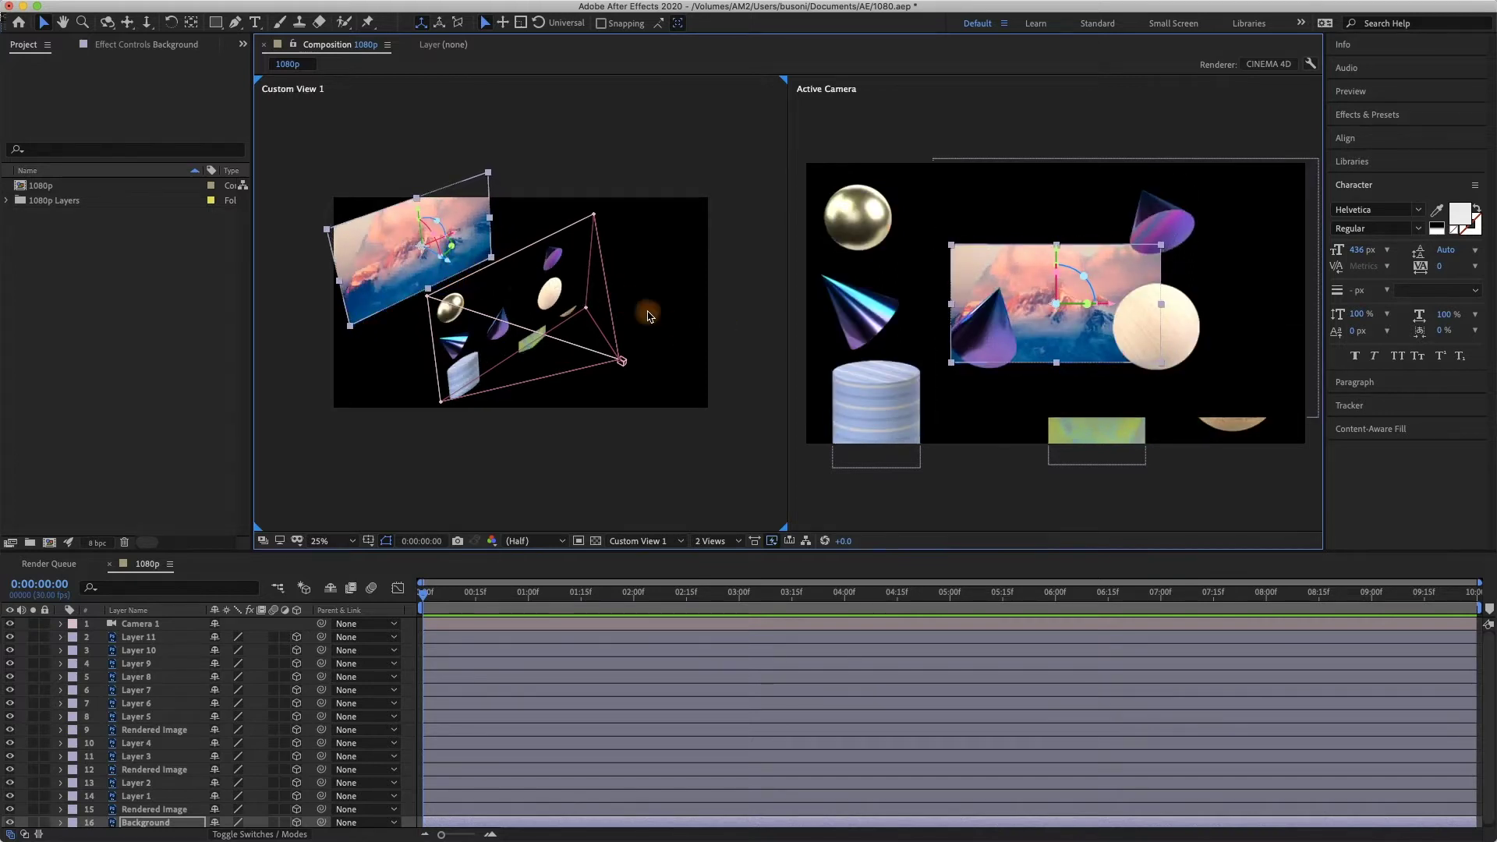
pyautogui.click(489, 178)
pyautogui.moveTo(494, 166); pyautogui.dragTo(661, 48)
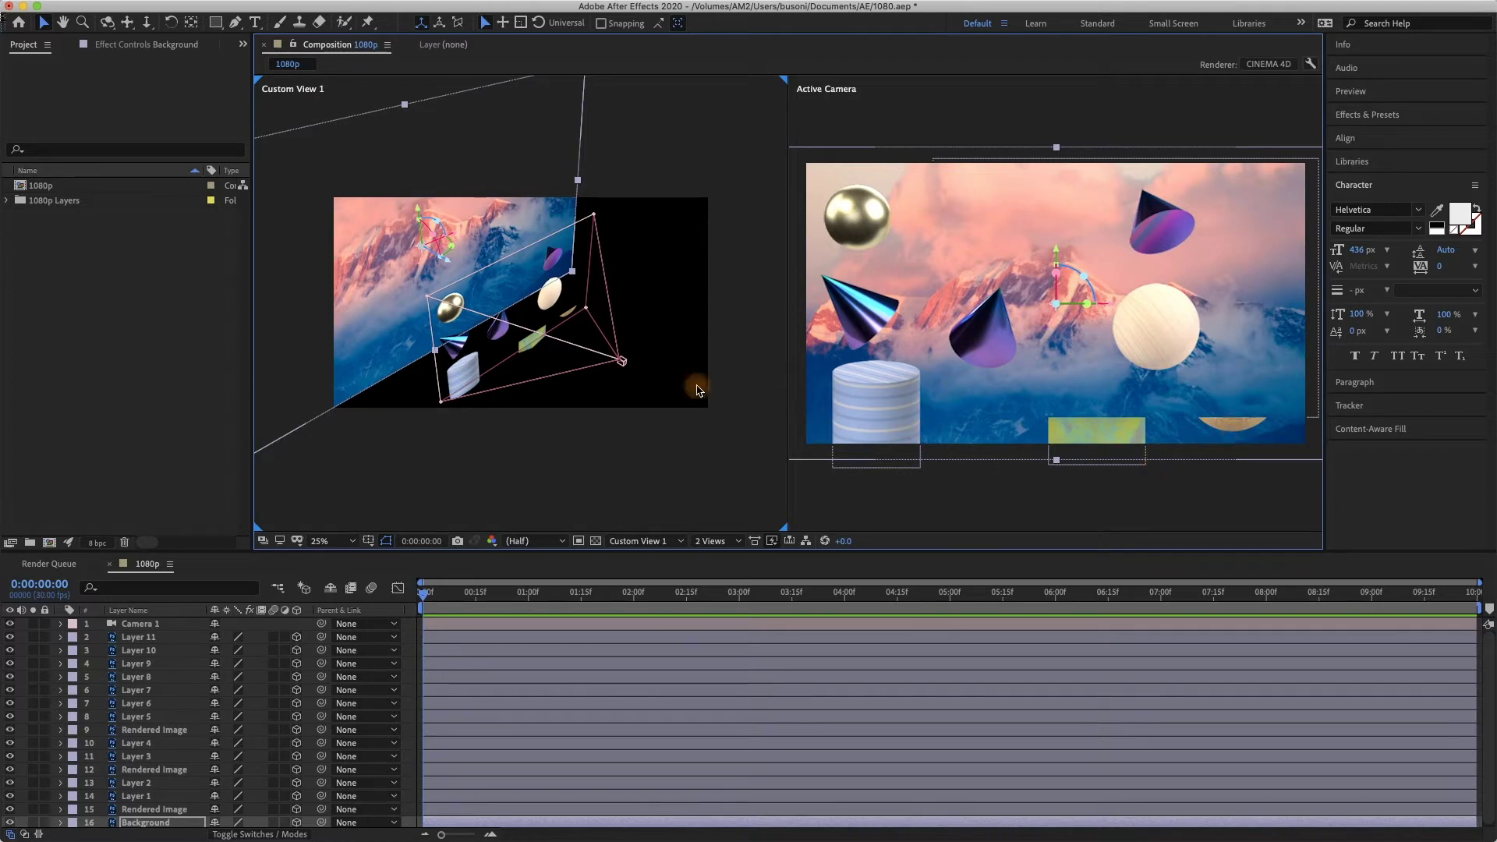
# Bring the bowl on Layer 8 and the 3D text on Layer 5 forward in depth, toward the camera
pyautogui.click(571, 315)
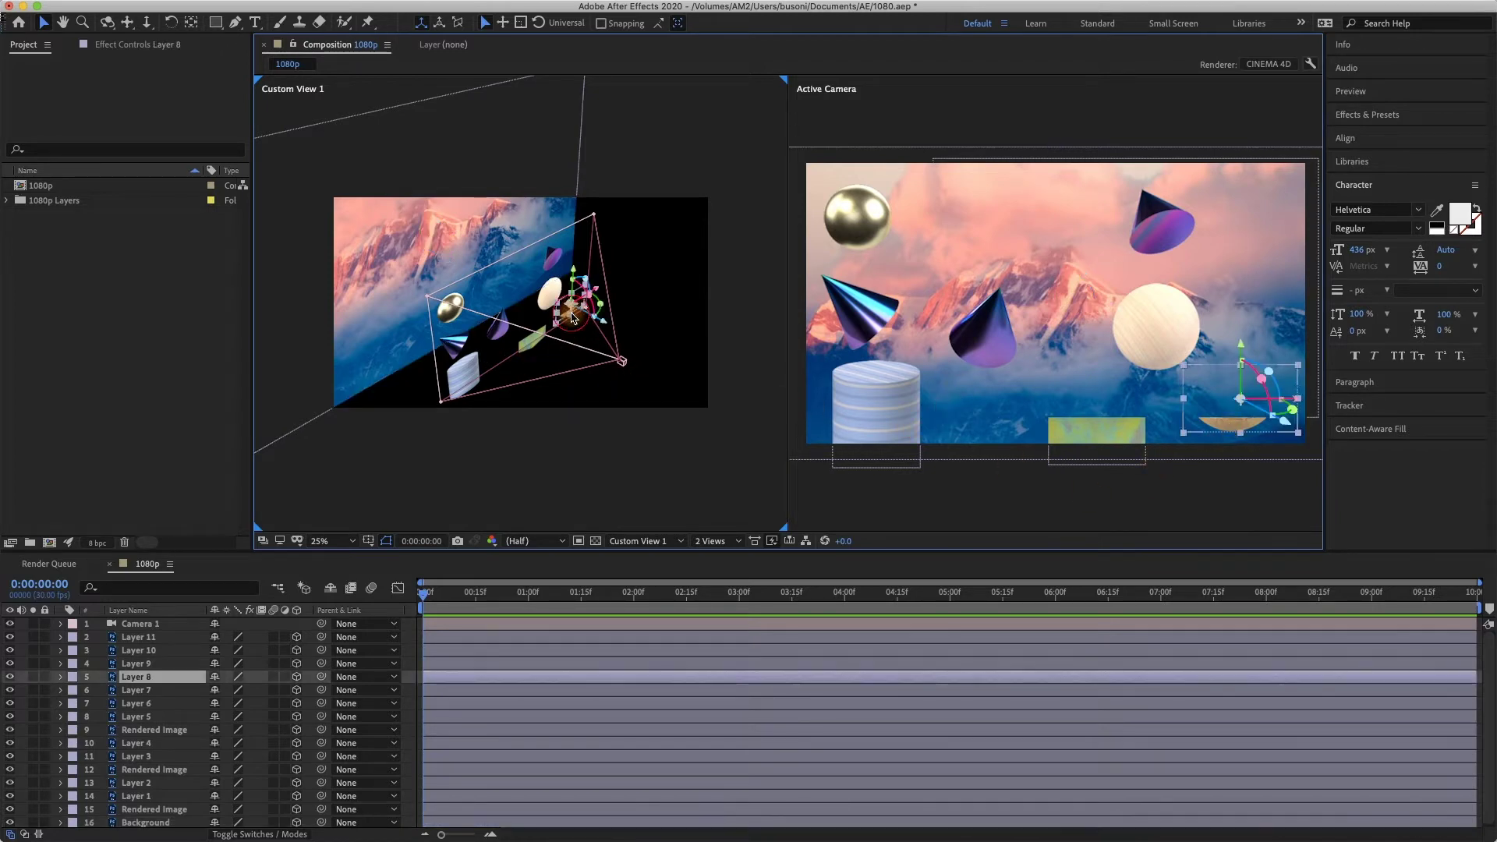
pyautogui.moveTo(602, 321); pyautogui.dragTo(629, 338)
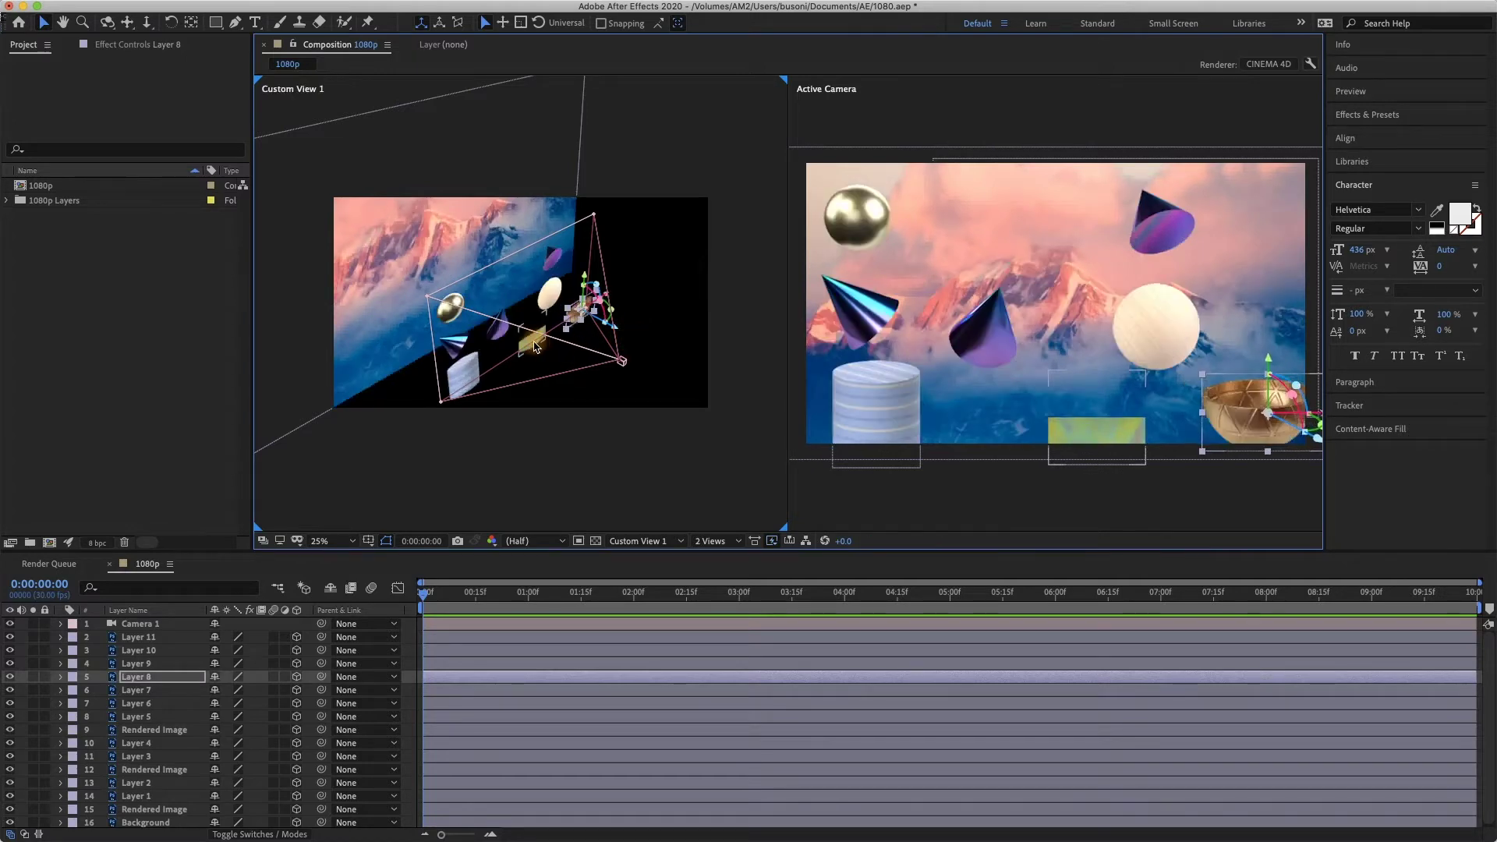
pyautogui.click(530, 328)
pyautogui.click(503, 343)
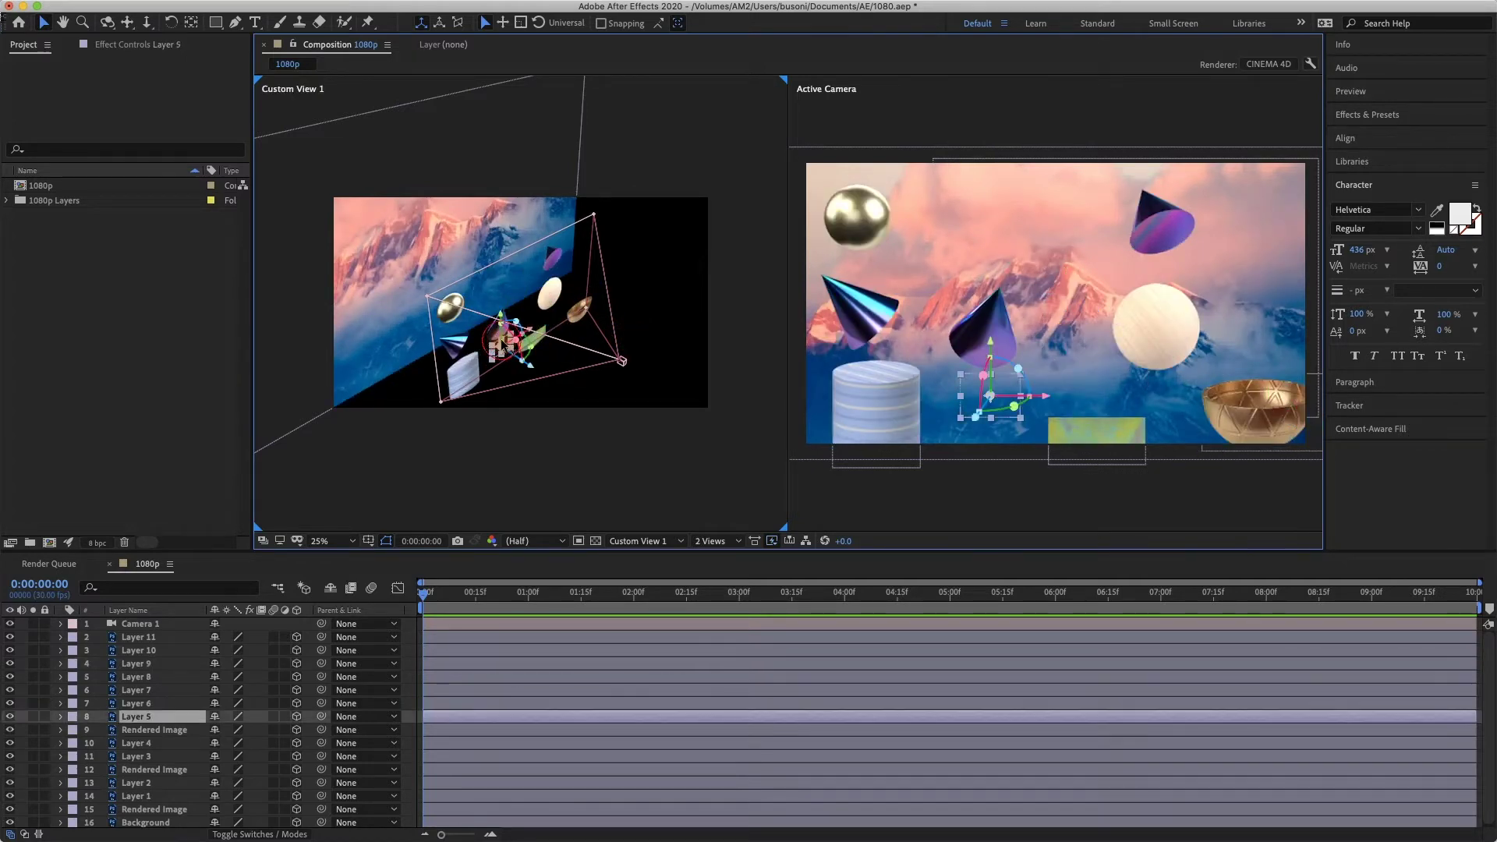
pyautogui.moveTo(528, 364); pyautogui.dragTo(568, 386)
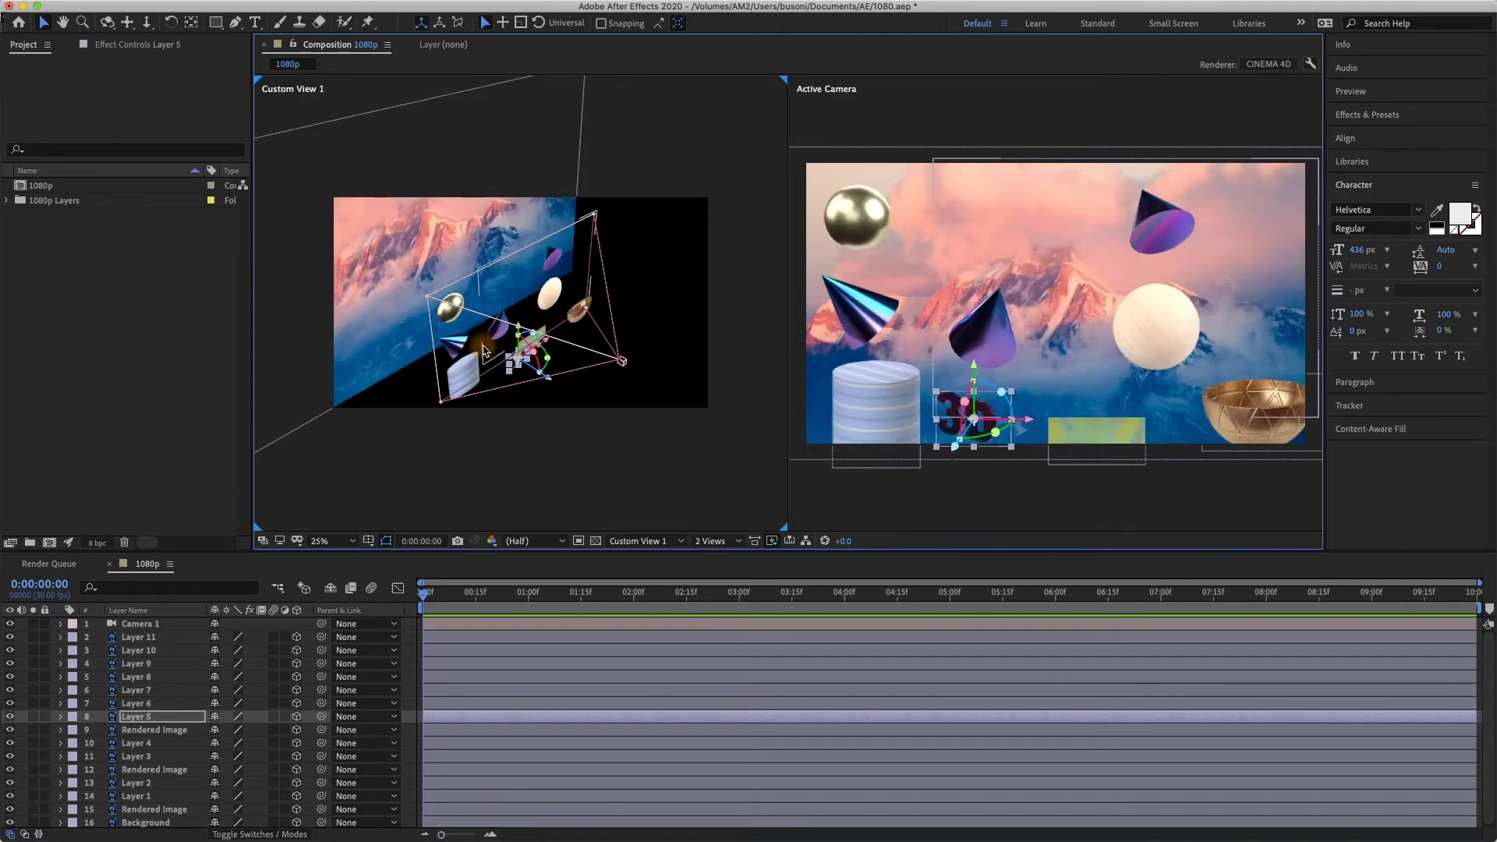
# Push the black band's Rendered Image layer slightly back in depth and bring the metallic cone on Layer 10 close to the camera
pyautogui.click(496, 346)
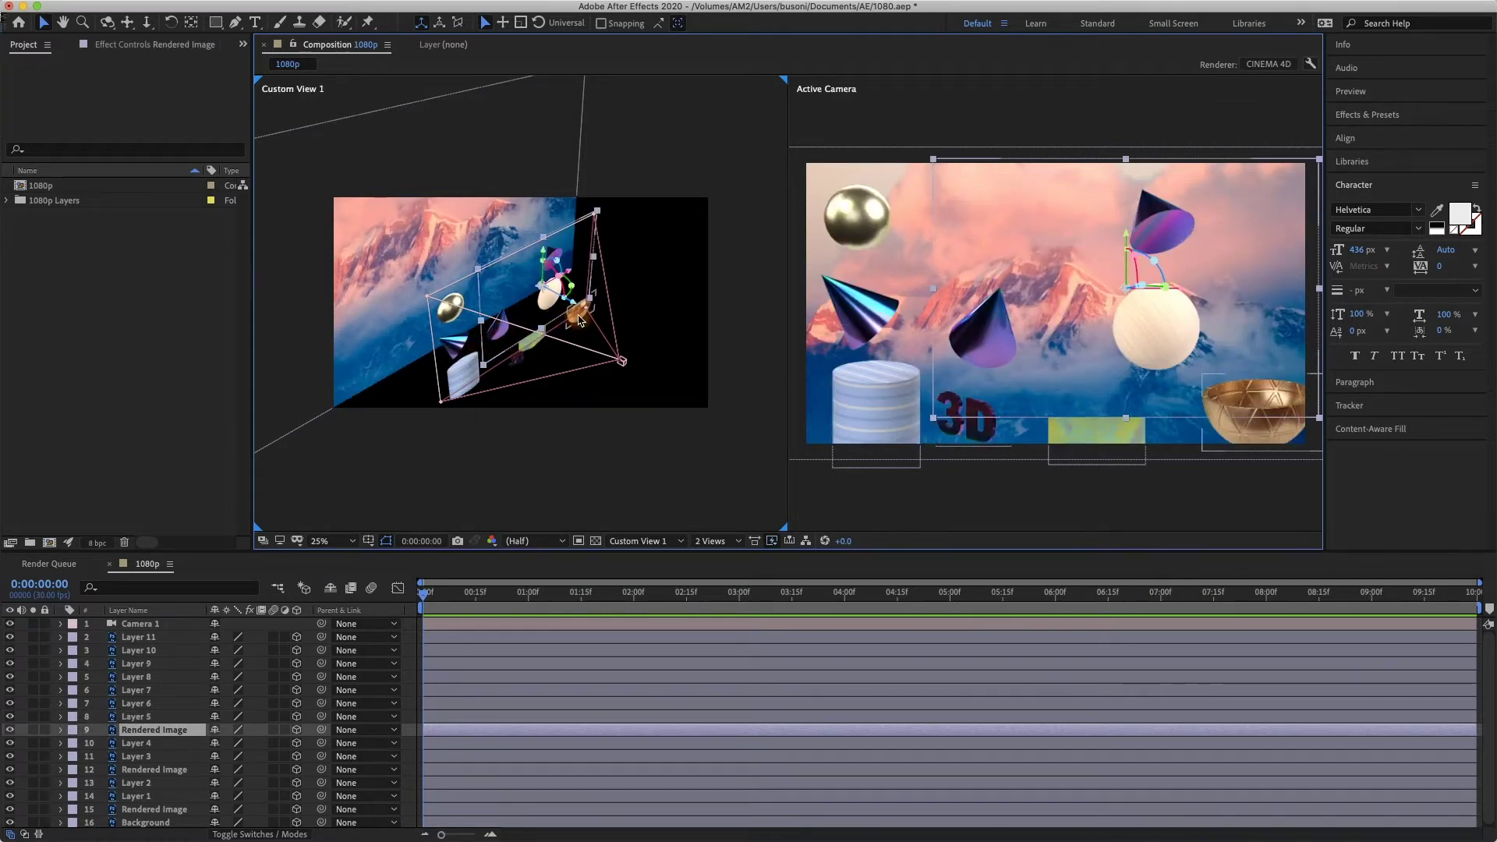
pyautogui.moveTo(568, 311); pyautogui.dragTo(551, 300)
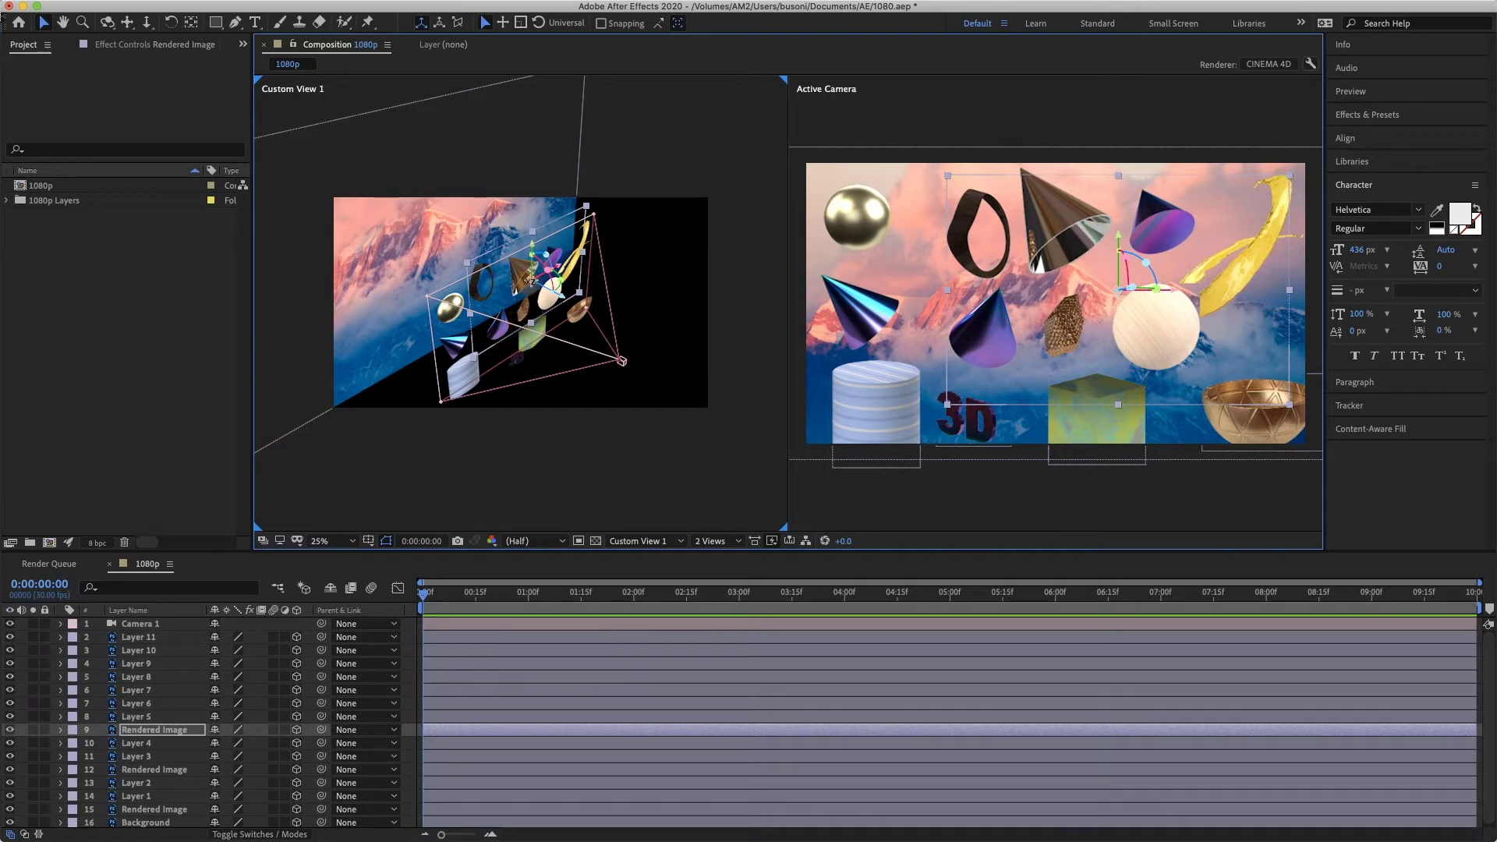
pyautogui.click(1056, 238)
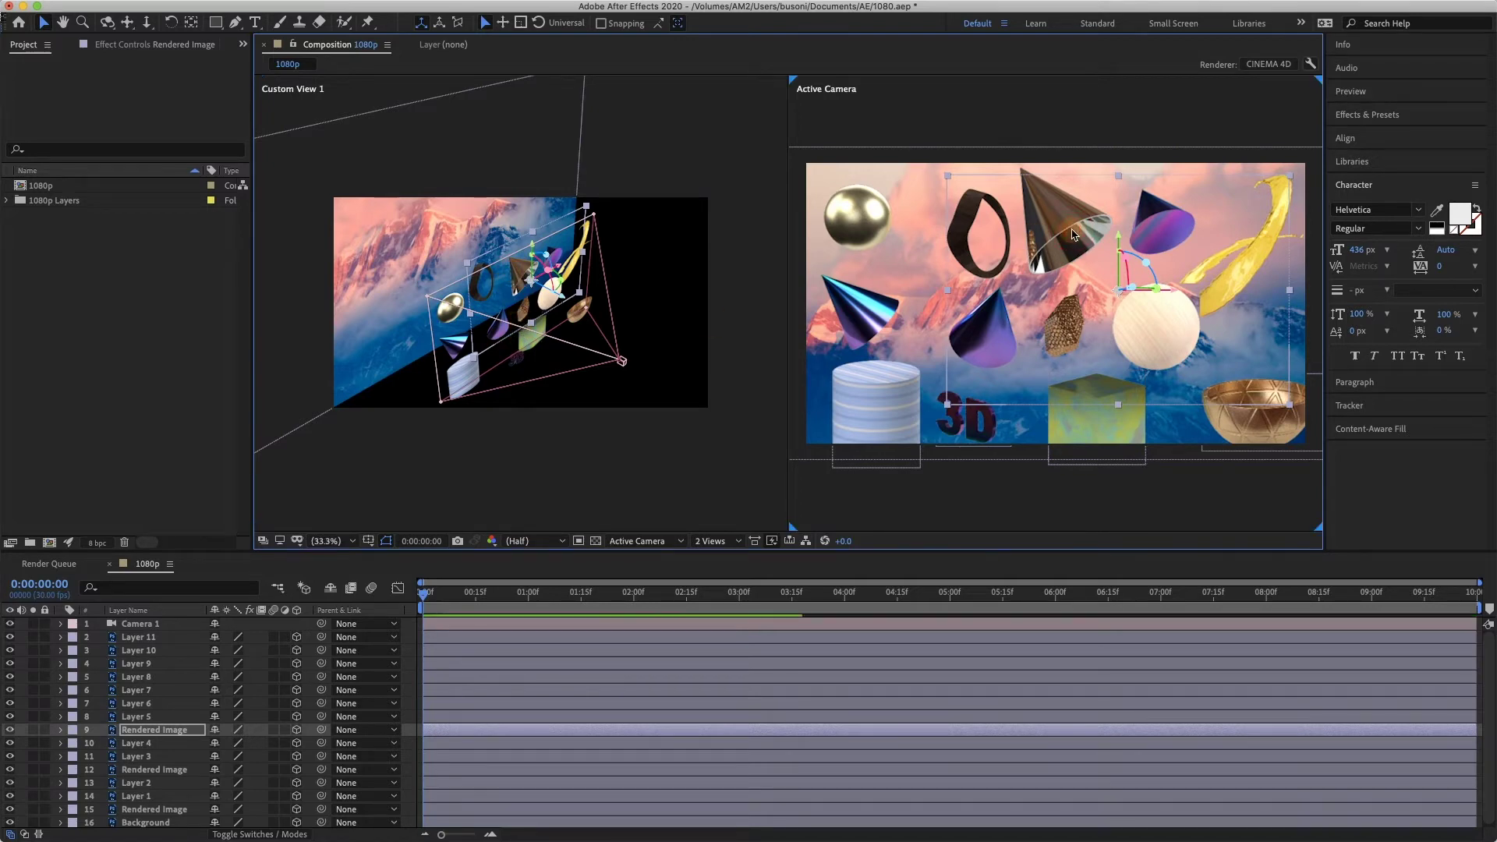
pyautogui.click(605, 399)
pyautogui.click(532, 278)
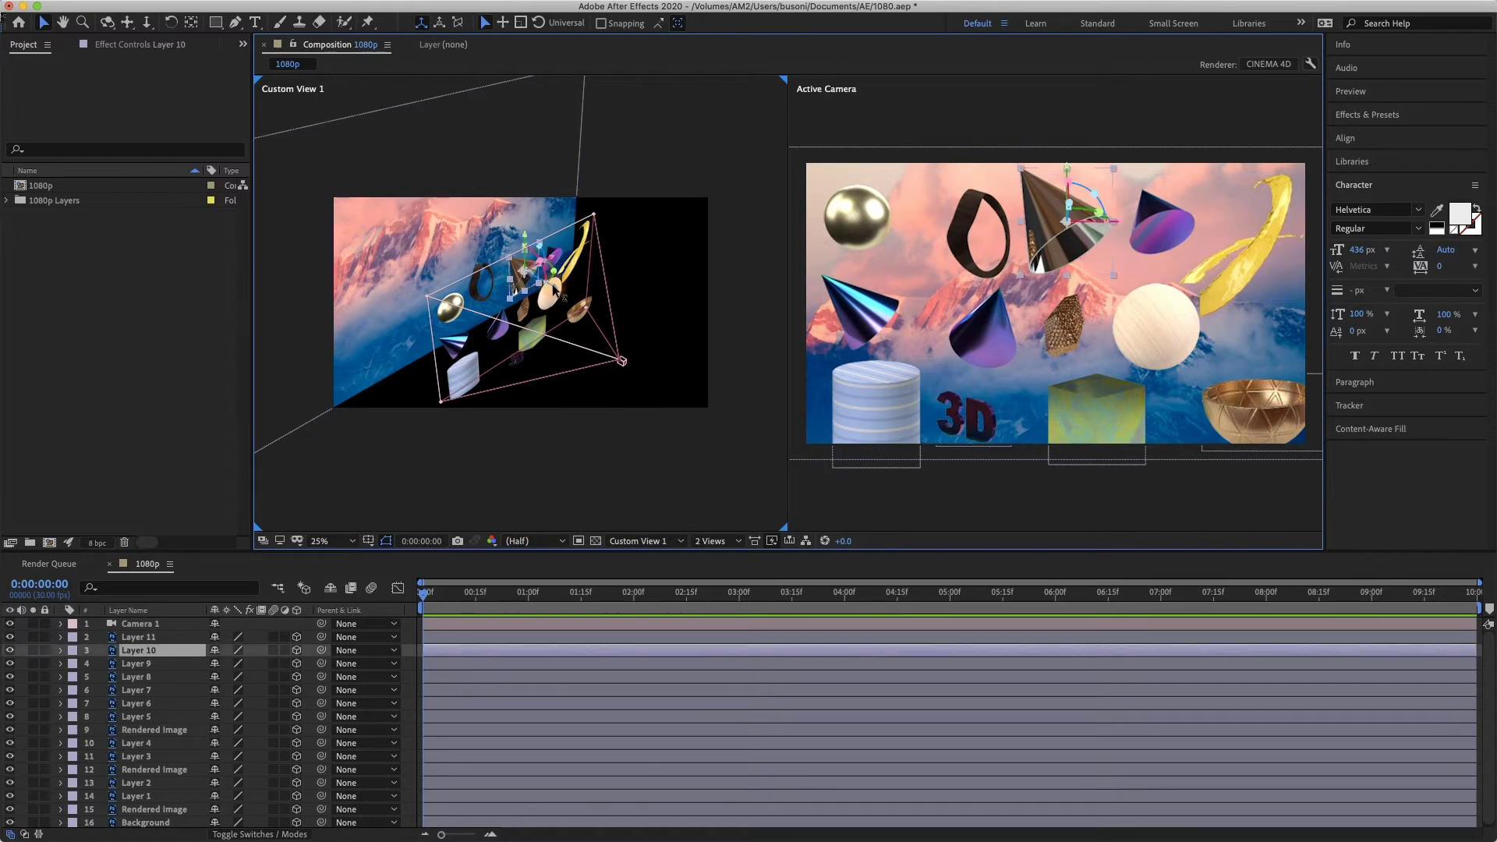
pyautogui.moveTo(559, 294); pyautogui.dragTo(634, 327)
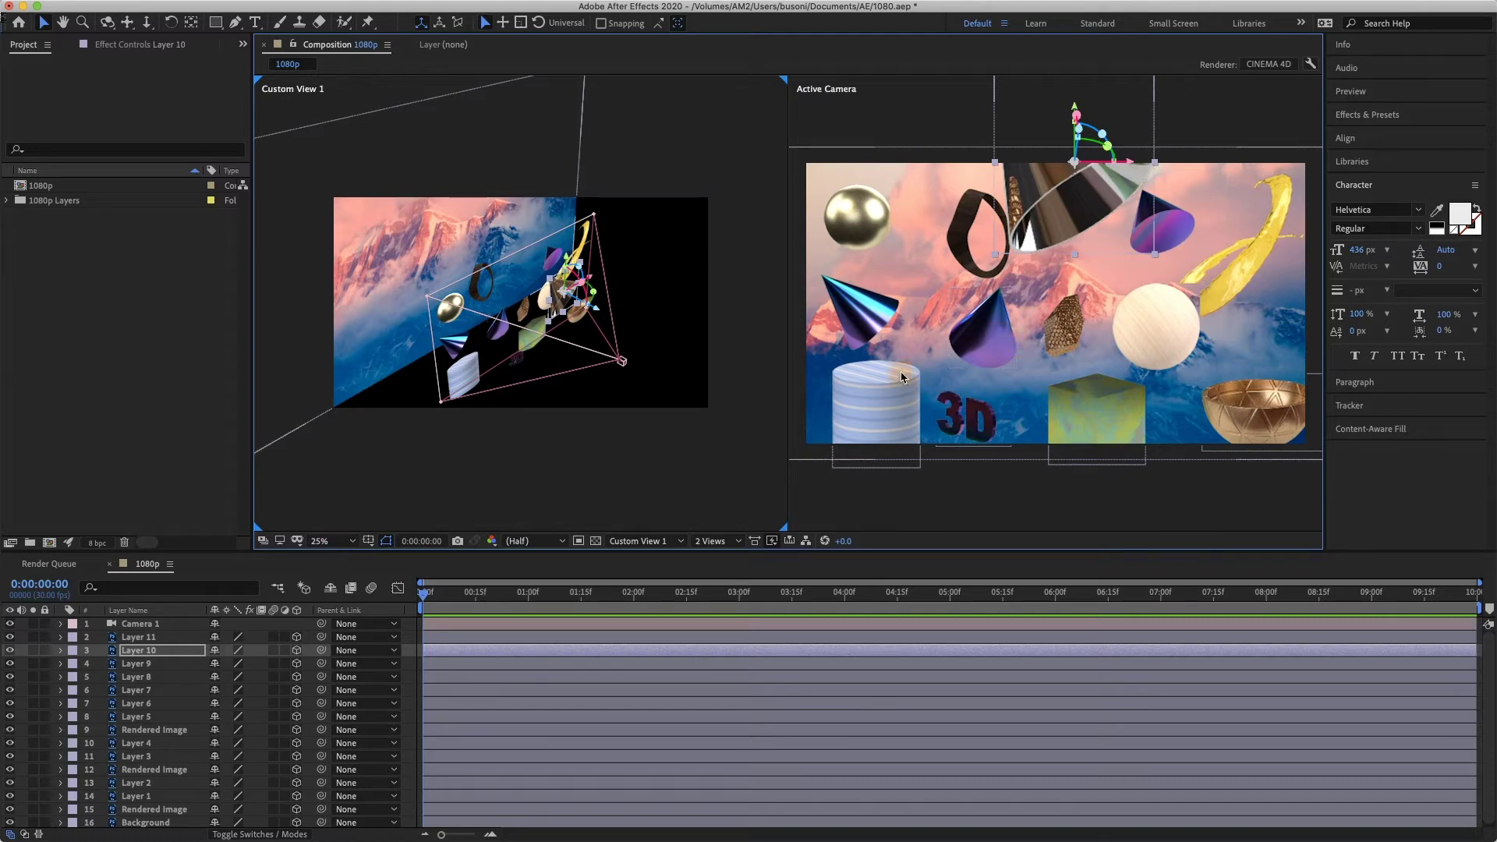
# Push the blue metallic cone's Rendered Image layer back toward the background and shift it left in the camera frame
pyautogui.click(889, 332)
pyautogui.click(862, 349)
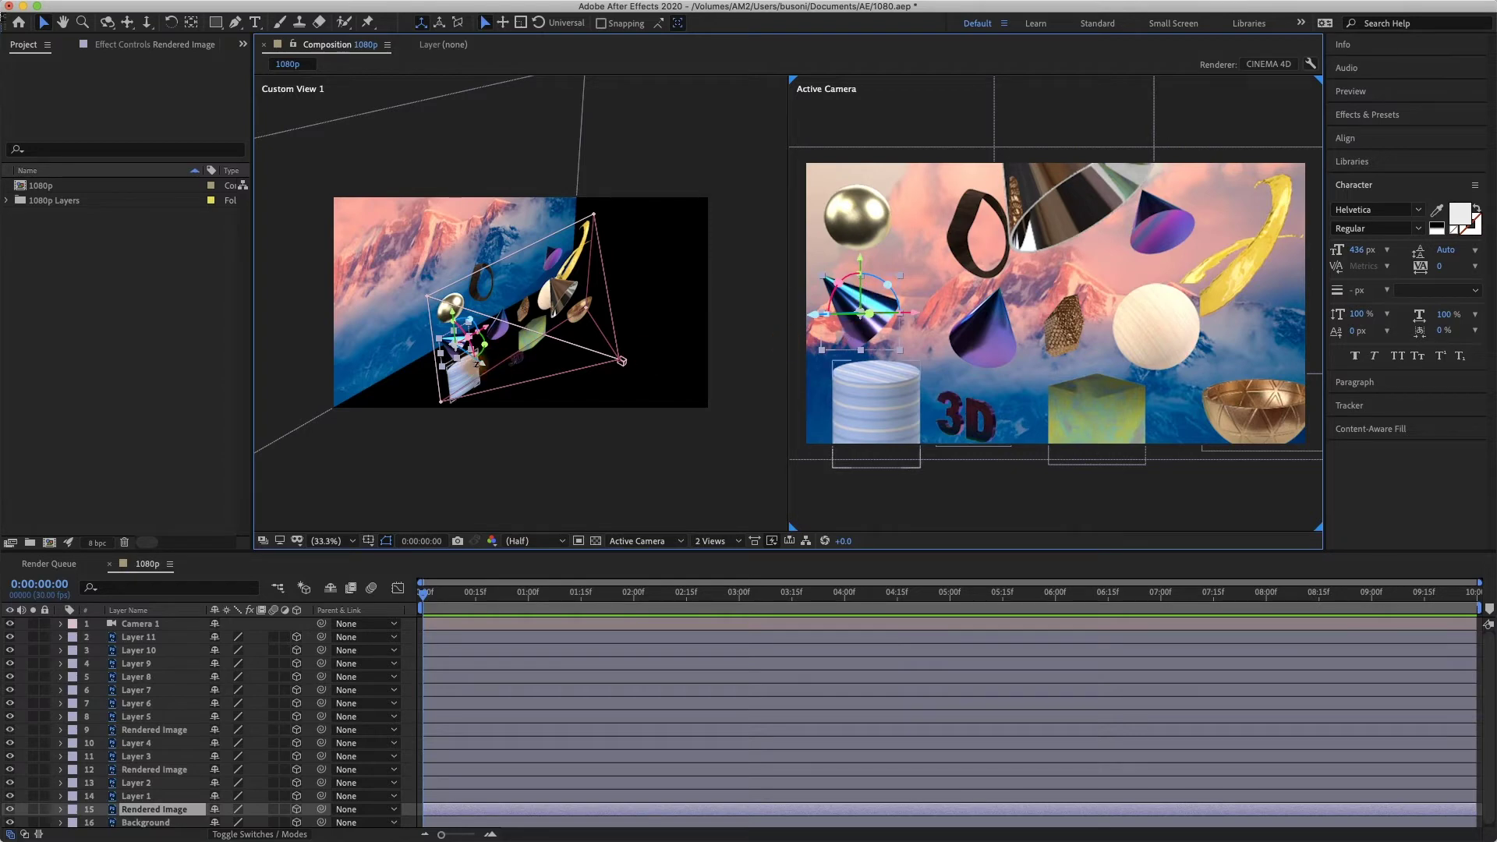
pyautogui.moveTo(485, 369); pyautogui.dragTo(368, 344)
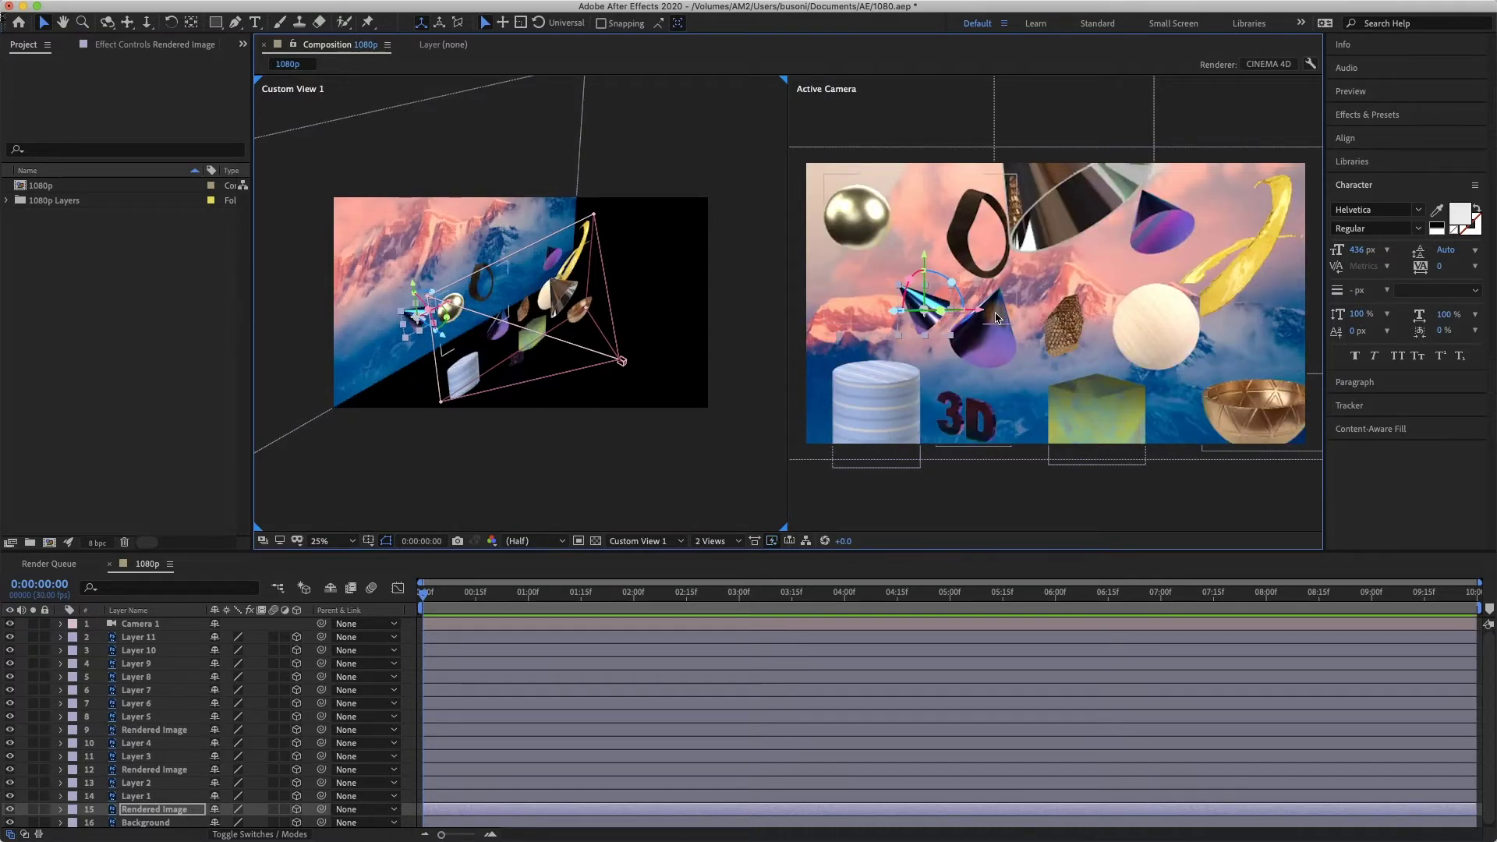
pyautogui.moveTo(981, 311); pyautogui.dragTo(908, 313)
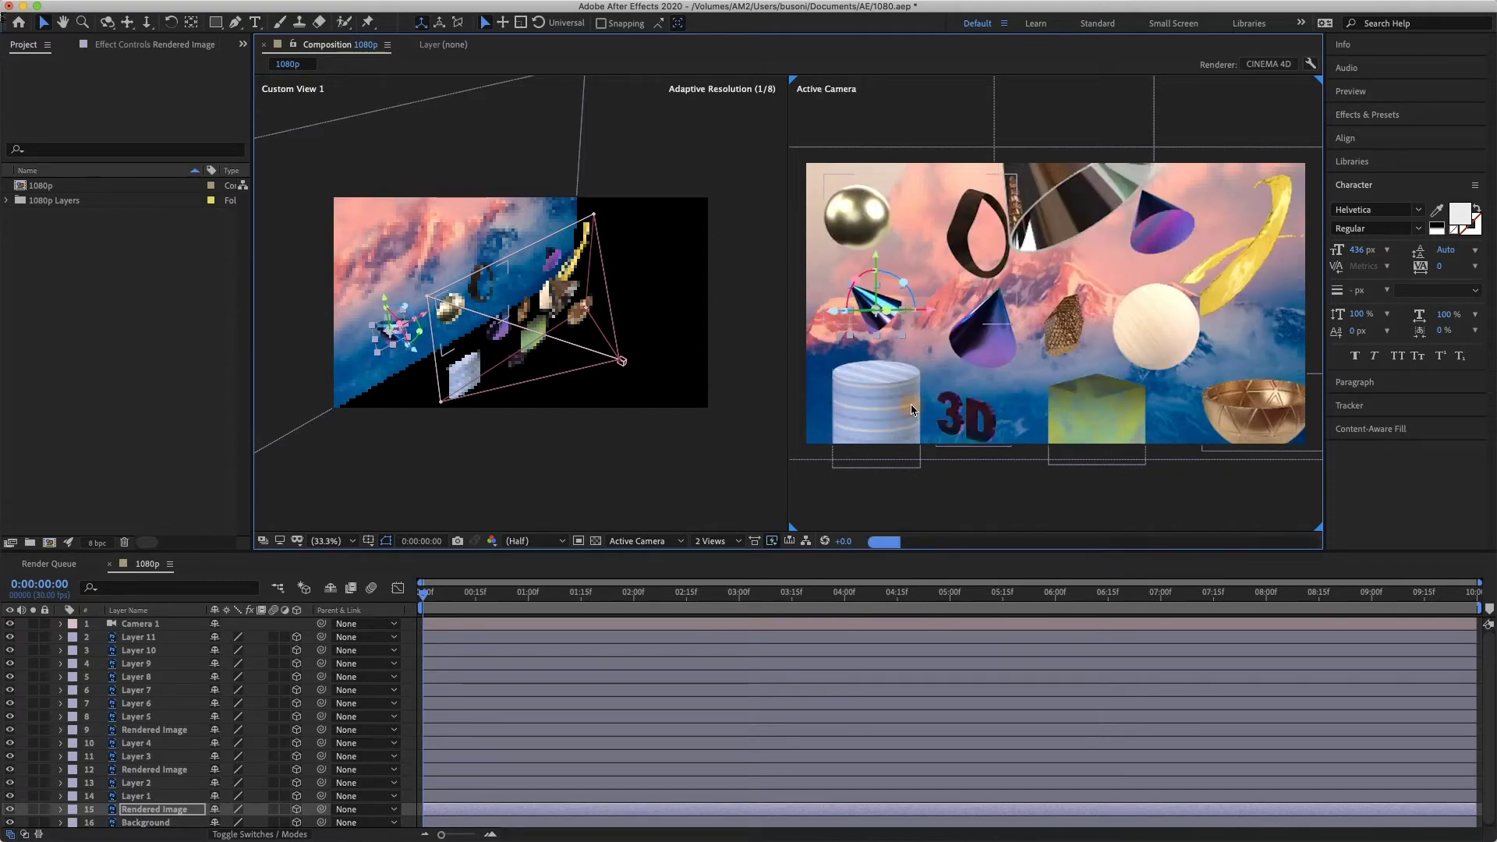
# Move the striped cylinder on Layer 6 toward the lower left, bring it closer to the camera, and shift the 3D text right beside it
pyautogui.click(886, 399)
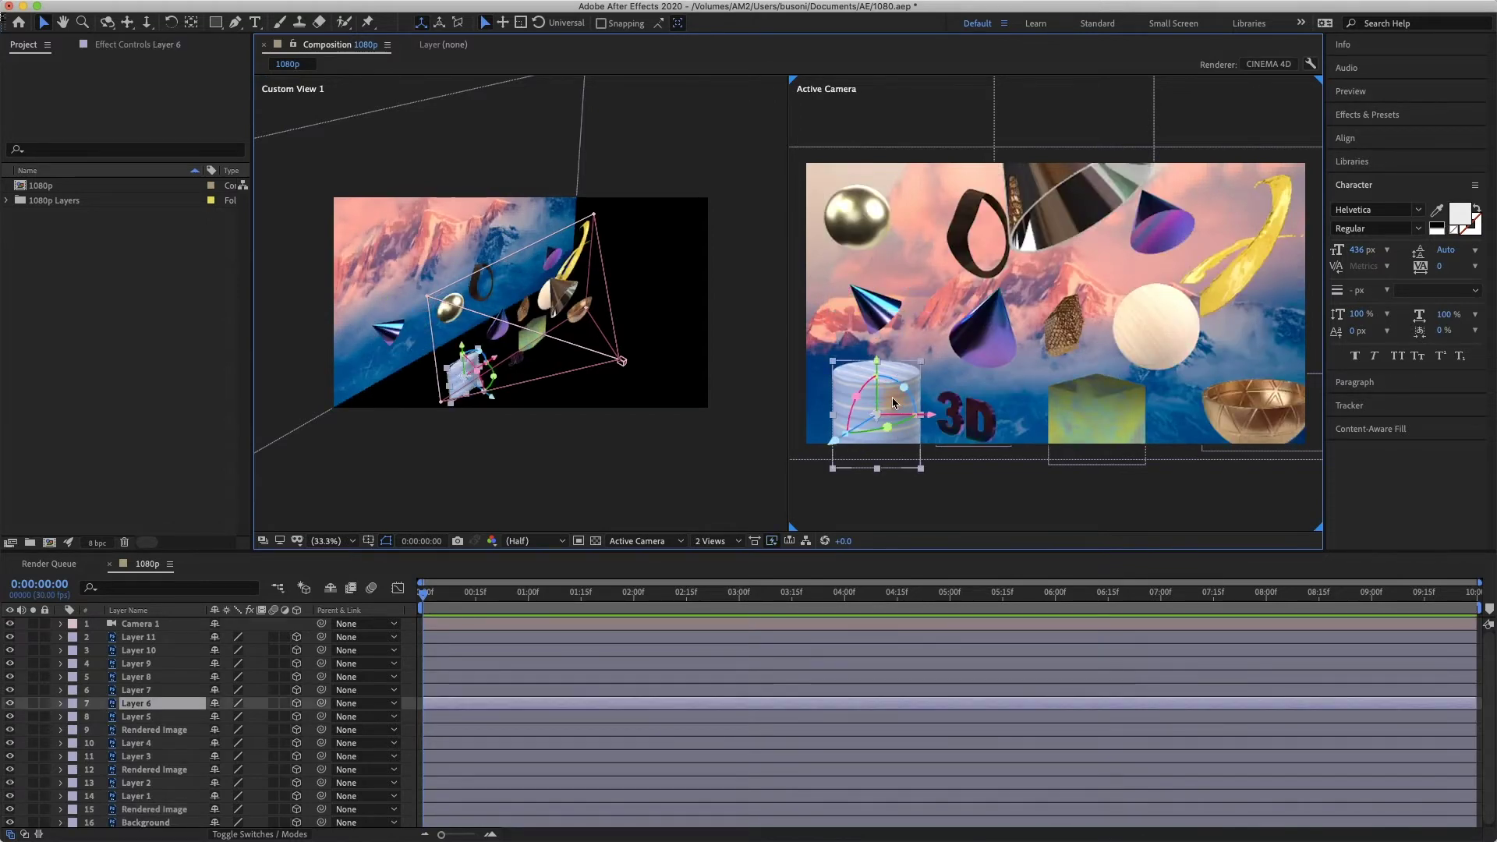
pyautogui.moveTo(894, 402)
pyautogui.mouseDown()
pyautogui.moveTo(887, 387)
pyautogui.moveTo(883, 401)
pyautogui.mouseUp()
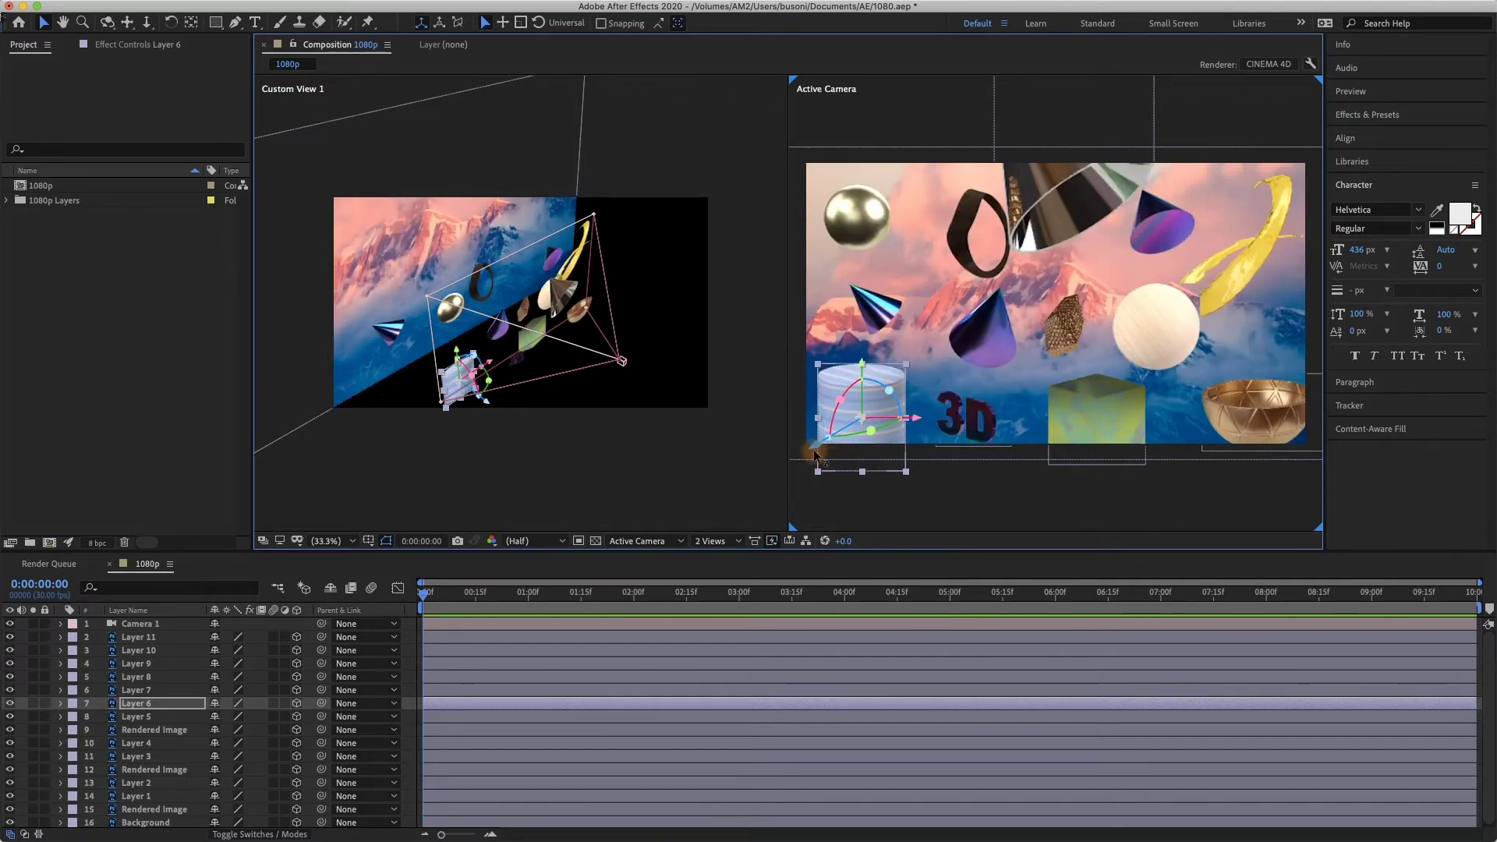
pyautogui.moveTo(816, 454); pyautogui.dragTo(854, 527)
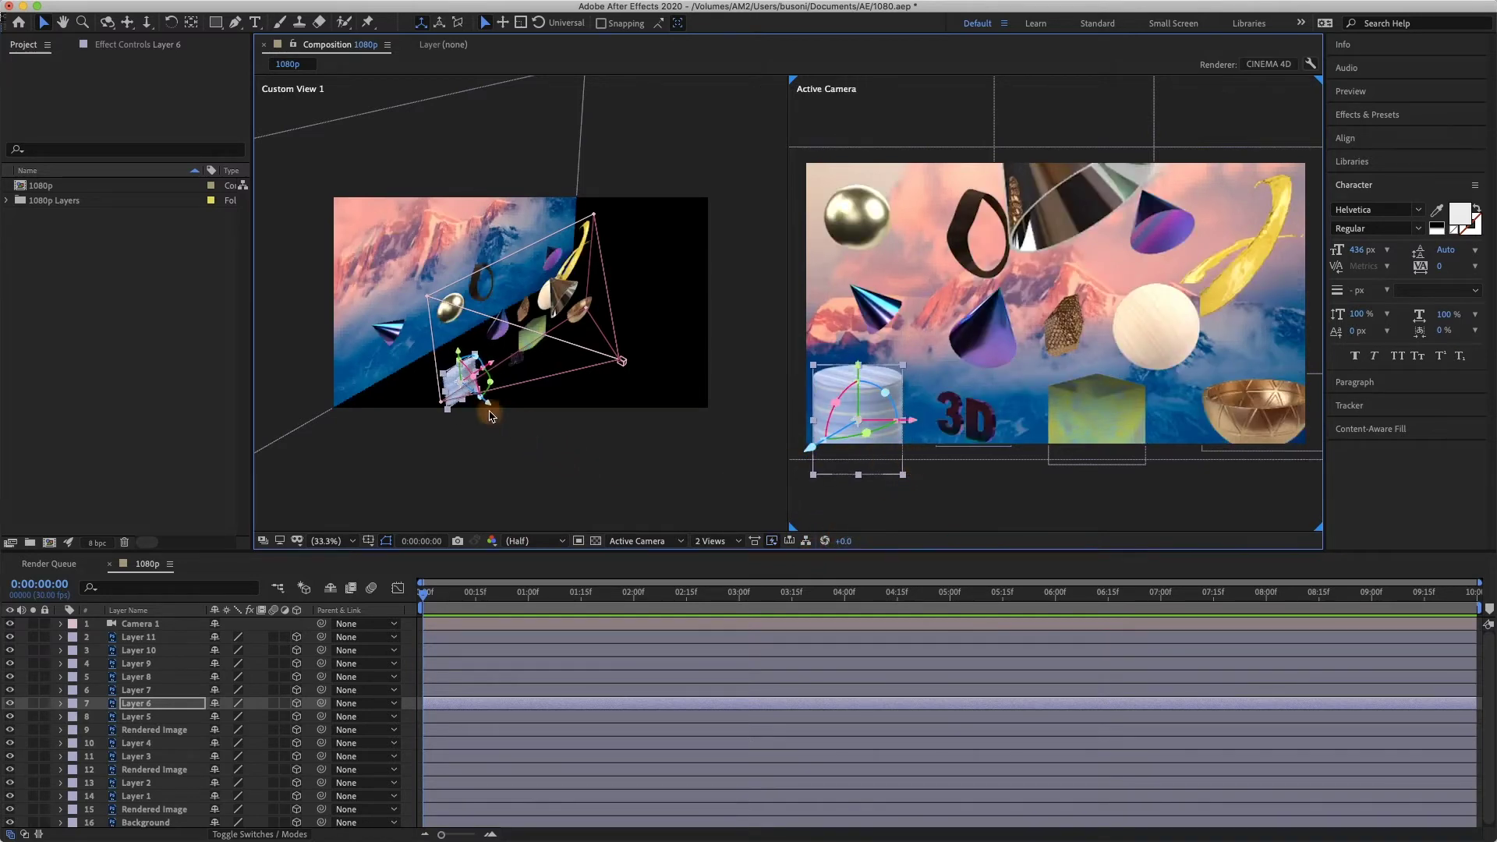
pyautogui.moveTo(490, 413); pyautogui.dragTo(552, 418)
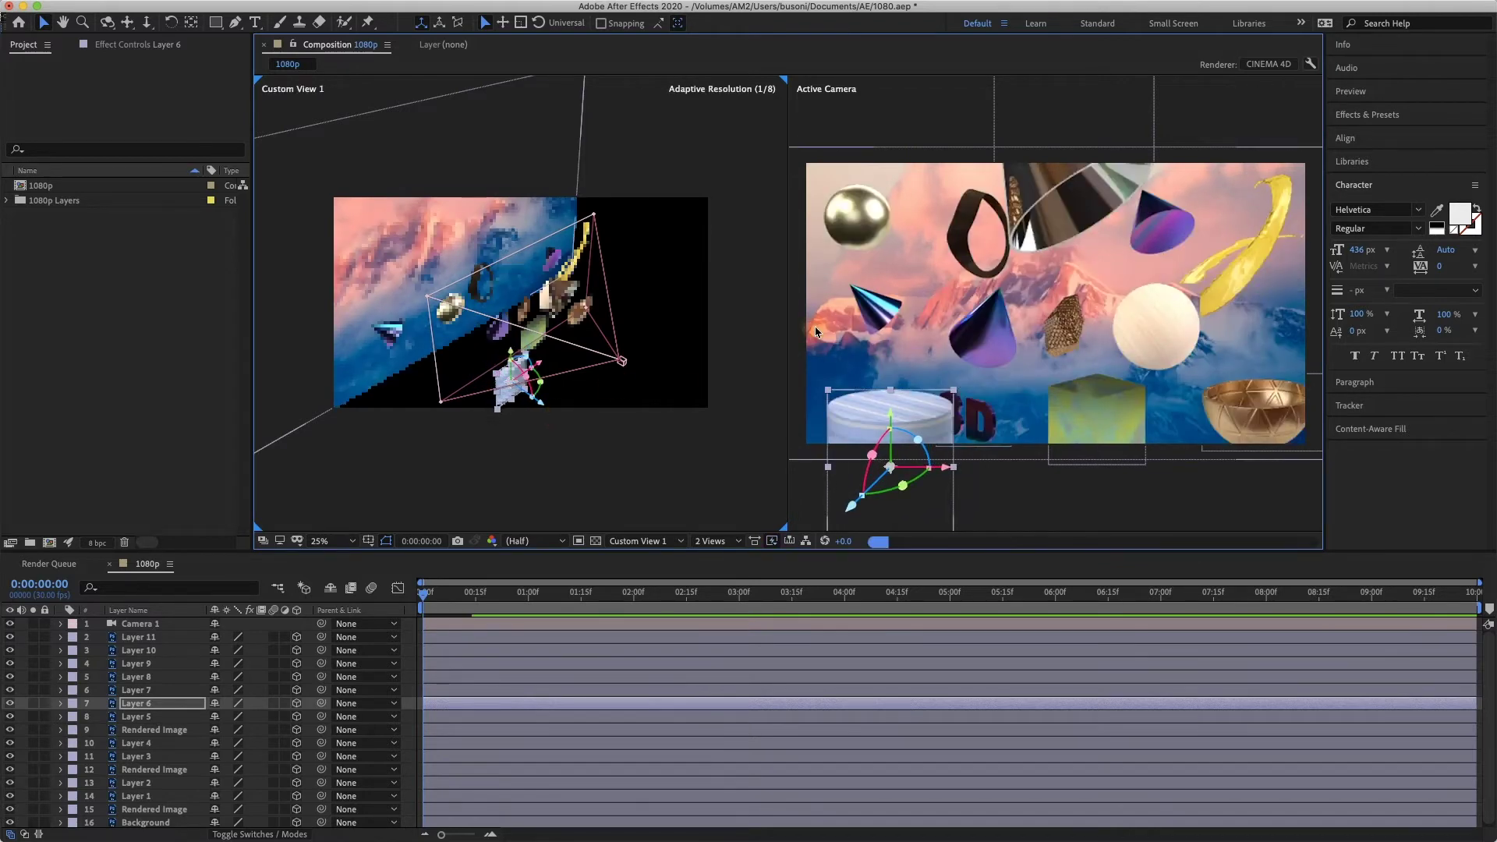
pyautogui.click(1012, 427)
pyautogui.moveTo(1031, 420); pyautogui.dragTo(1061, 424)
# Push the metallic sphere's Rendered Image layer back in depth and reposition it in the camera frame's upper-left area
pyautogui.click(485, 342)
pyautogui.click(485, 341)
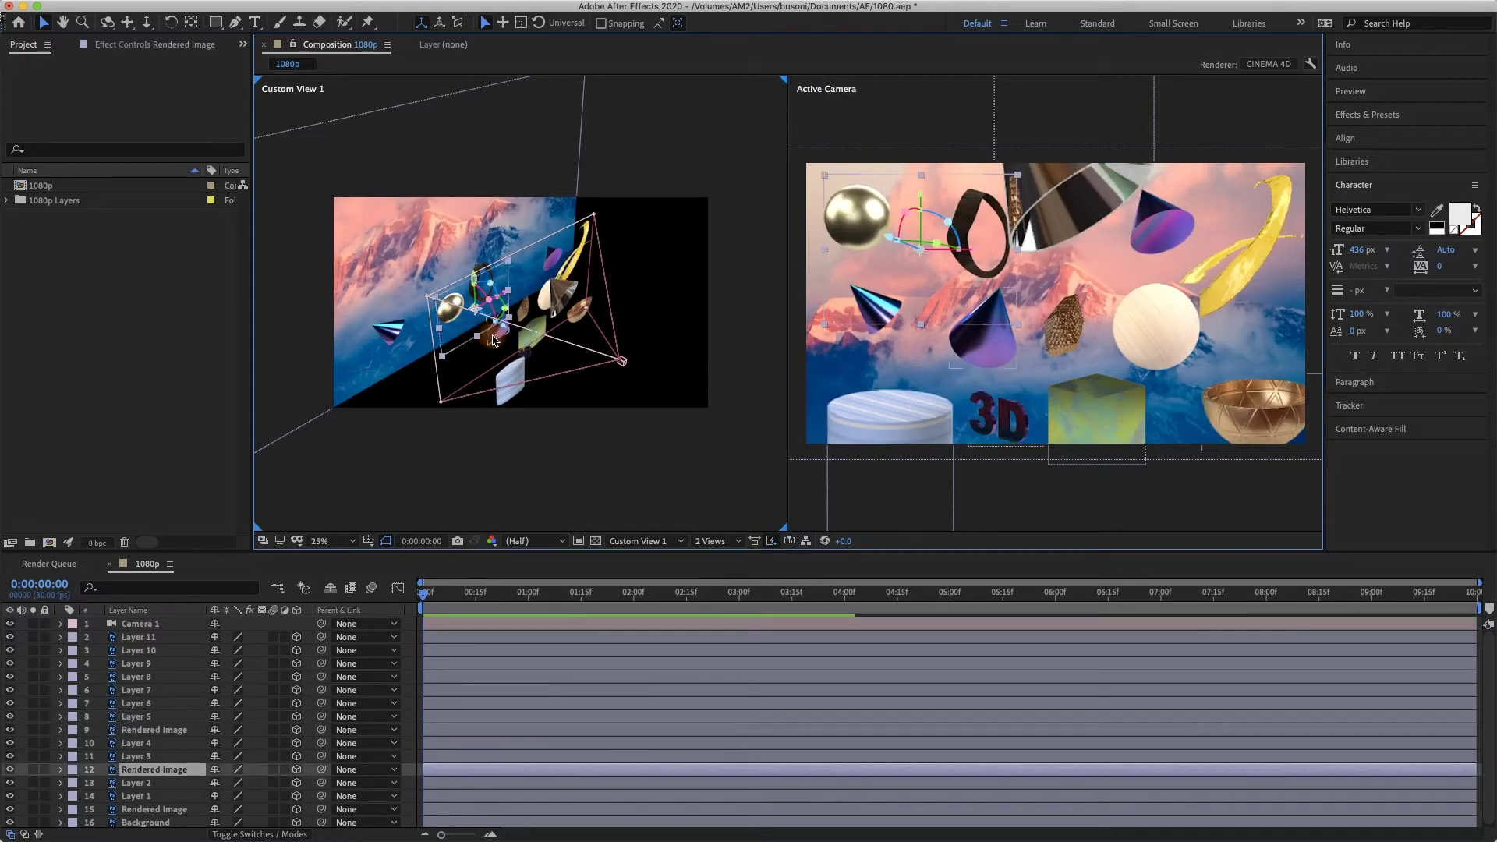
pyautogui.moveTo(506, 332); pyautogui.dragTo(439, 286)
pyautogui.moveTo(910, 242); pyautogui.dragTo(863, 203)
pyautogui.press('F2')
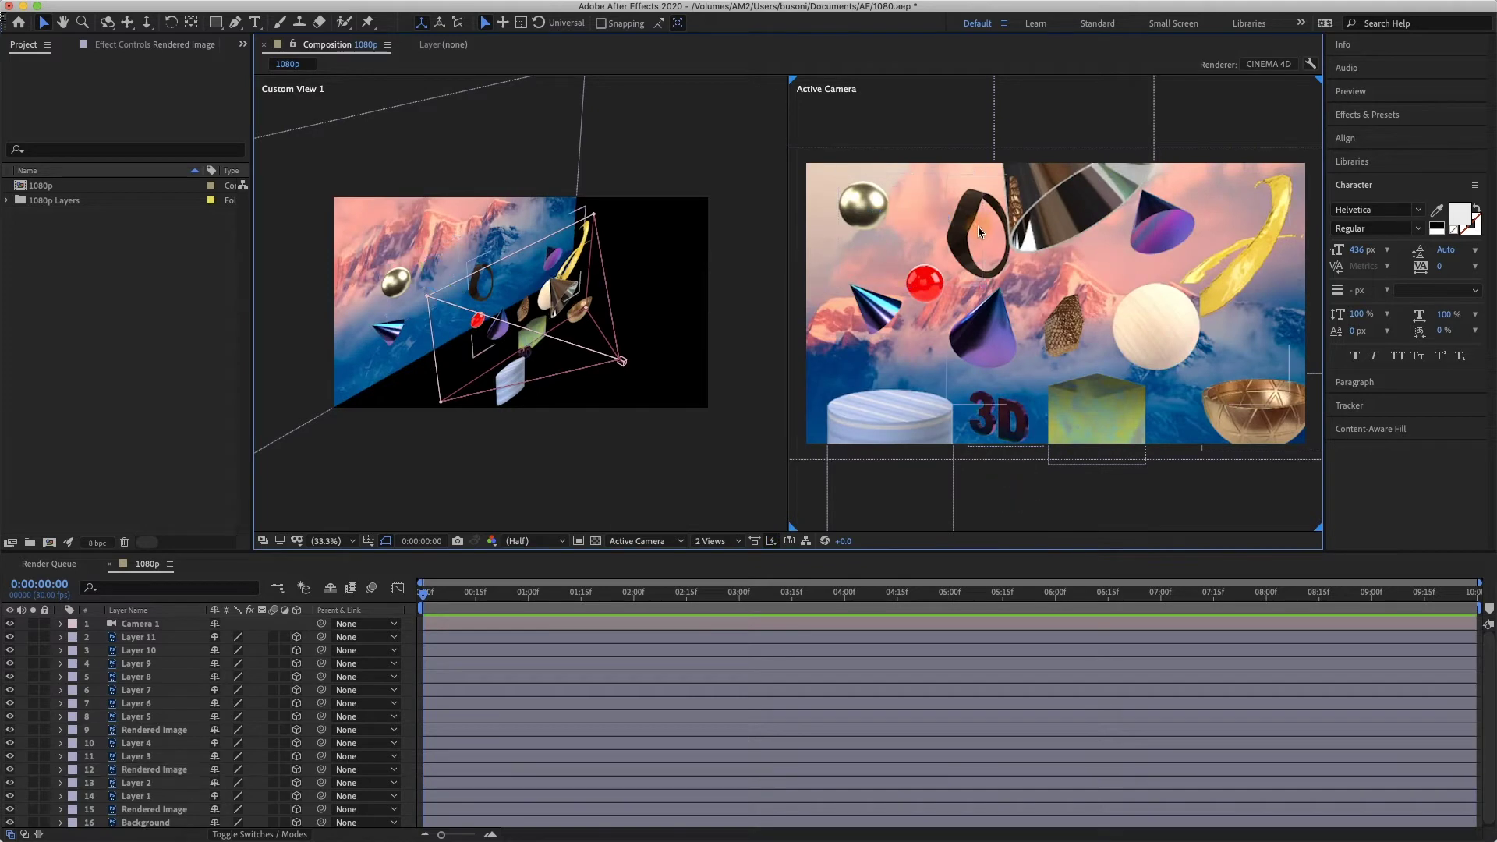
# Shift the black band's Rendered Image layer slightly left in the Active Camera view
pyautogui.moveTo(971, 225); pyautogui.dragTo(943, 229)
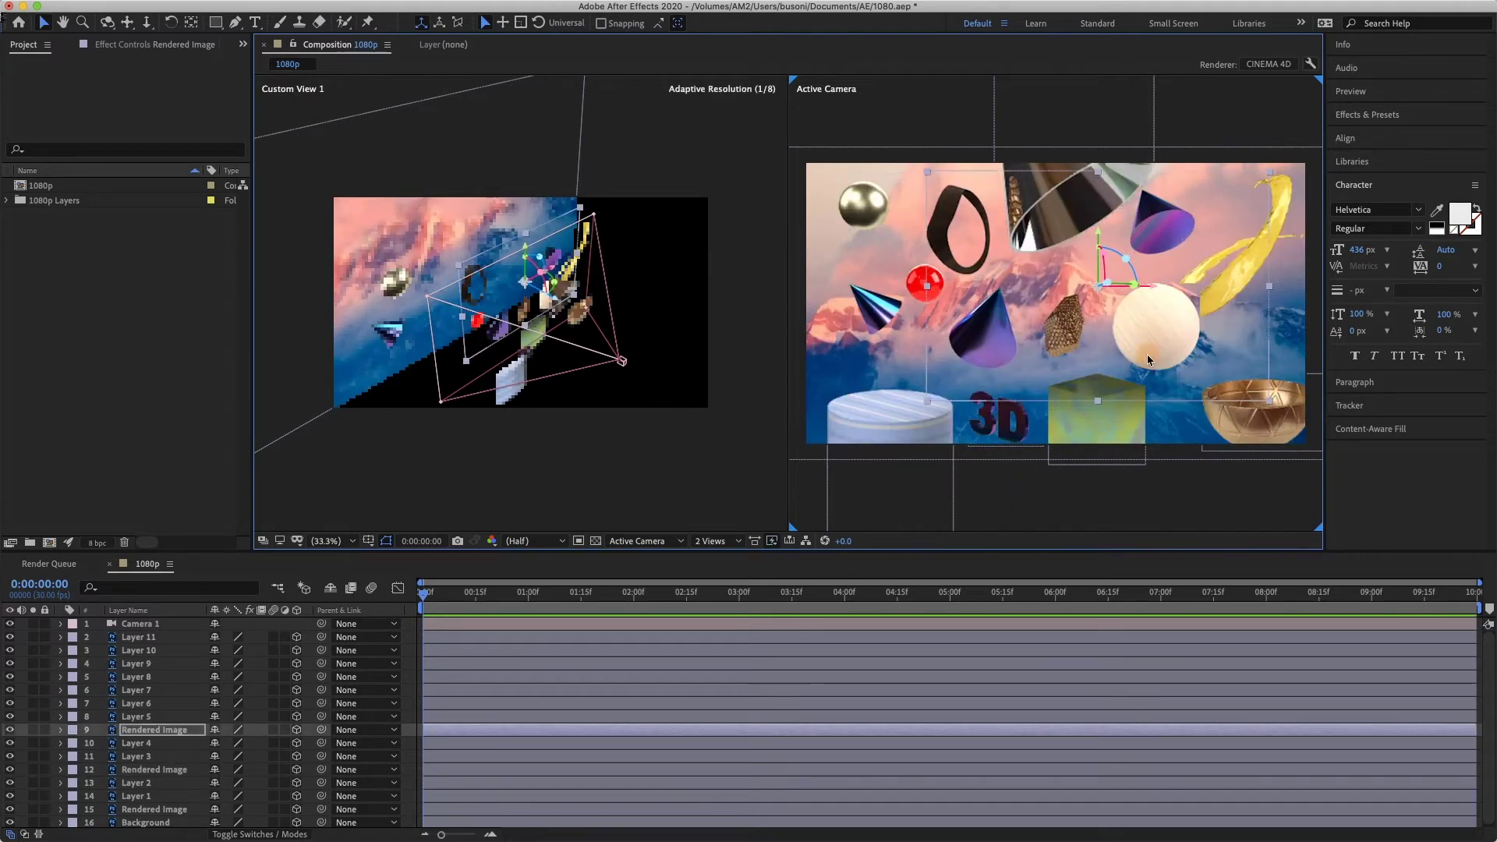
pyautogui.click(1065, 505)
pyautogui.click(1090, 217)
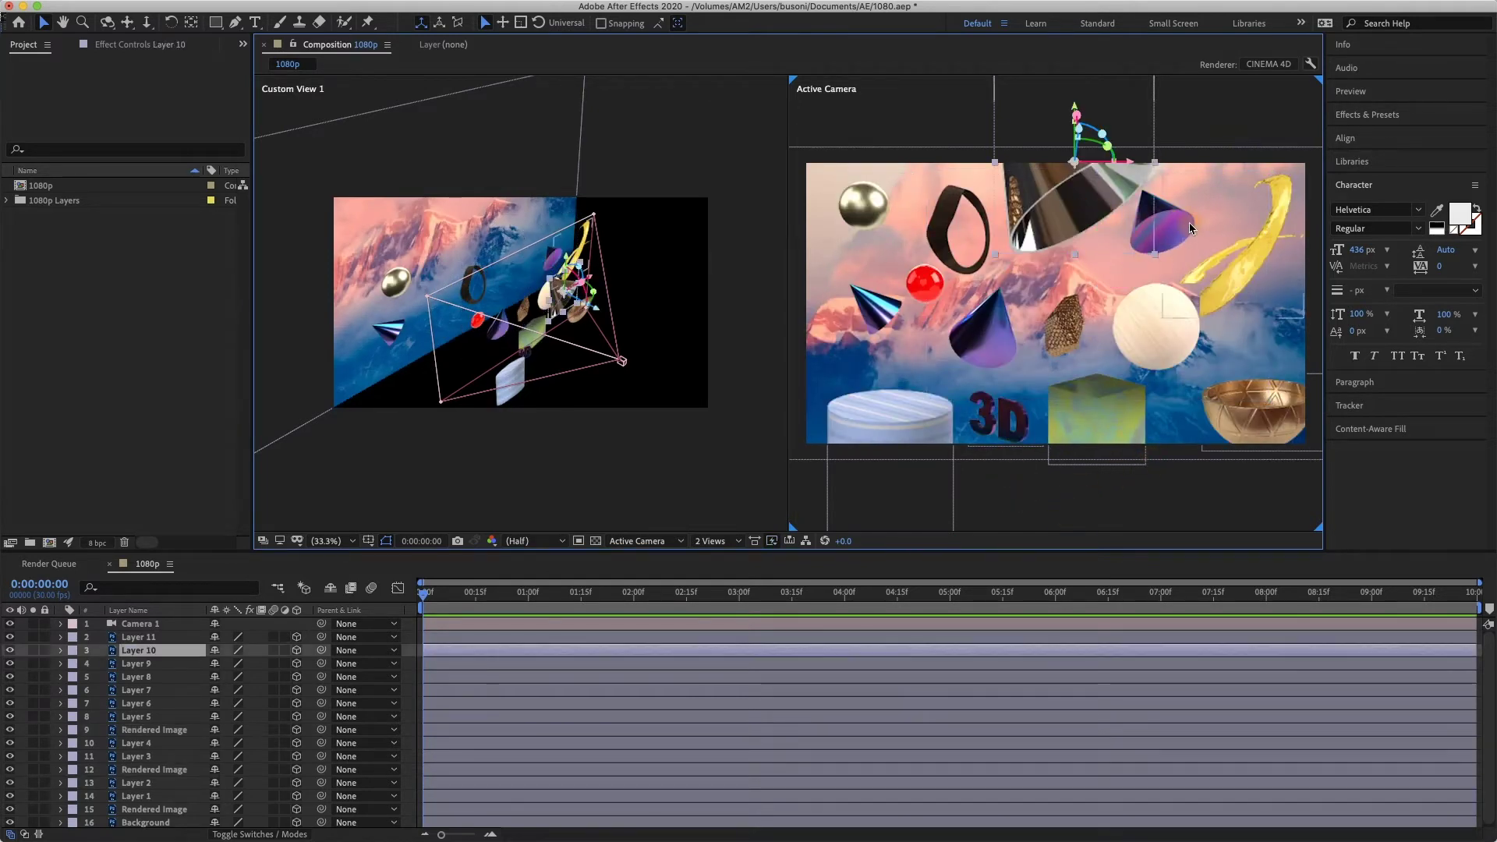
# Lower the yellow splash on Layer 11 slightly and bring it closer to the camera at the frame's right edge
pyautogui.click(1178, 232)
pyautogui.moveTo(1246, 276); pyautogui.dragTo(1247, 295)
pyautogui.press('Return')
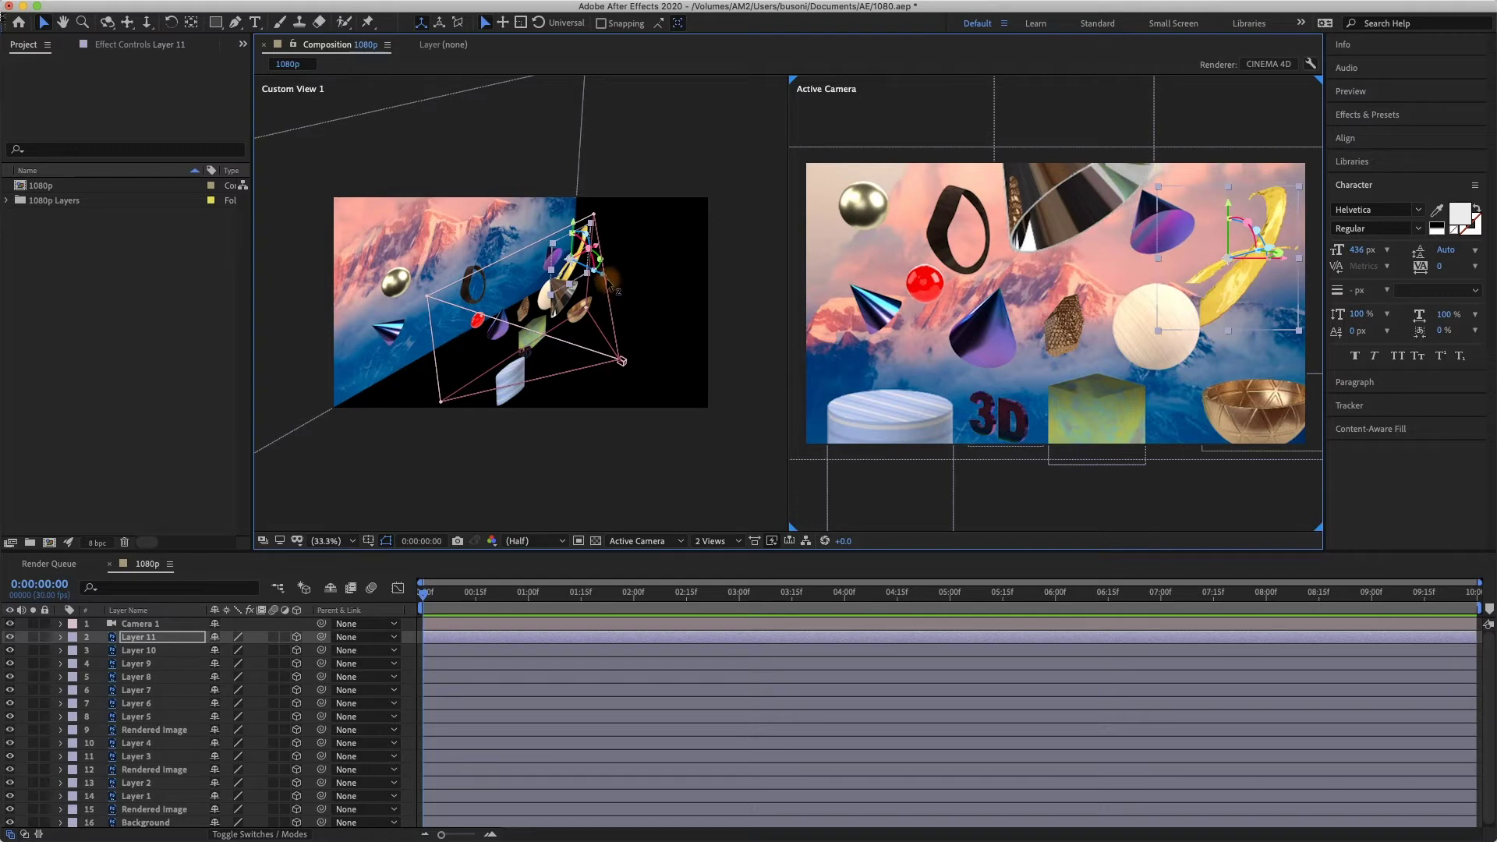
pyautogui.moveTo(606, 278); pyautogui.dragTo(658, 311)
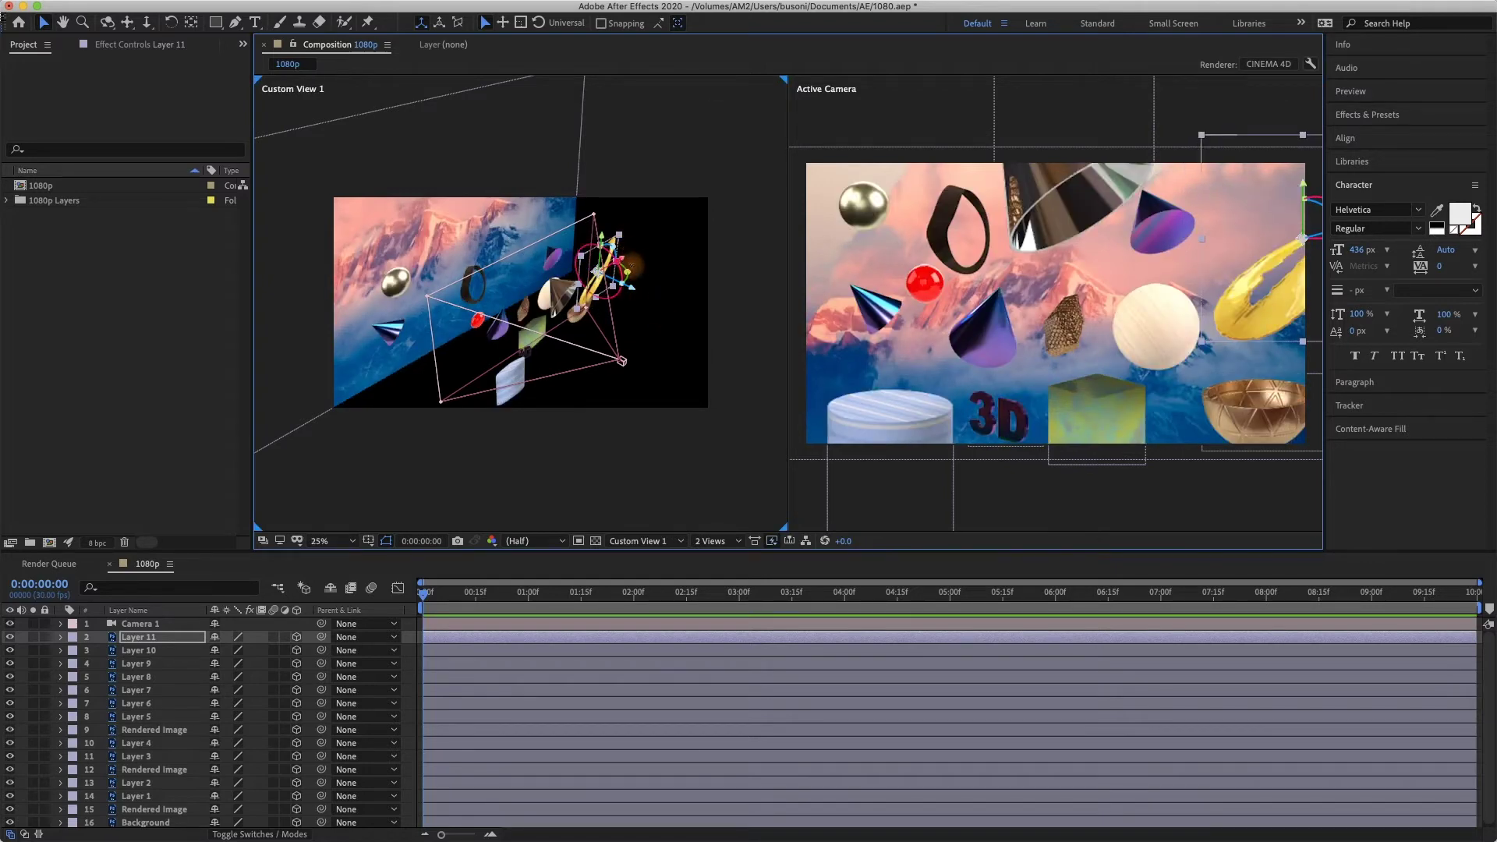
# Enlarge the yellow splash on Layer 11 and place it across the frame's lower-right corner in front of the other objects
pyautogui.moveTo(629, 264); pyautogui.dragTo(612, 300)
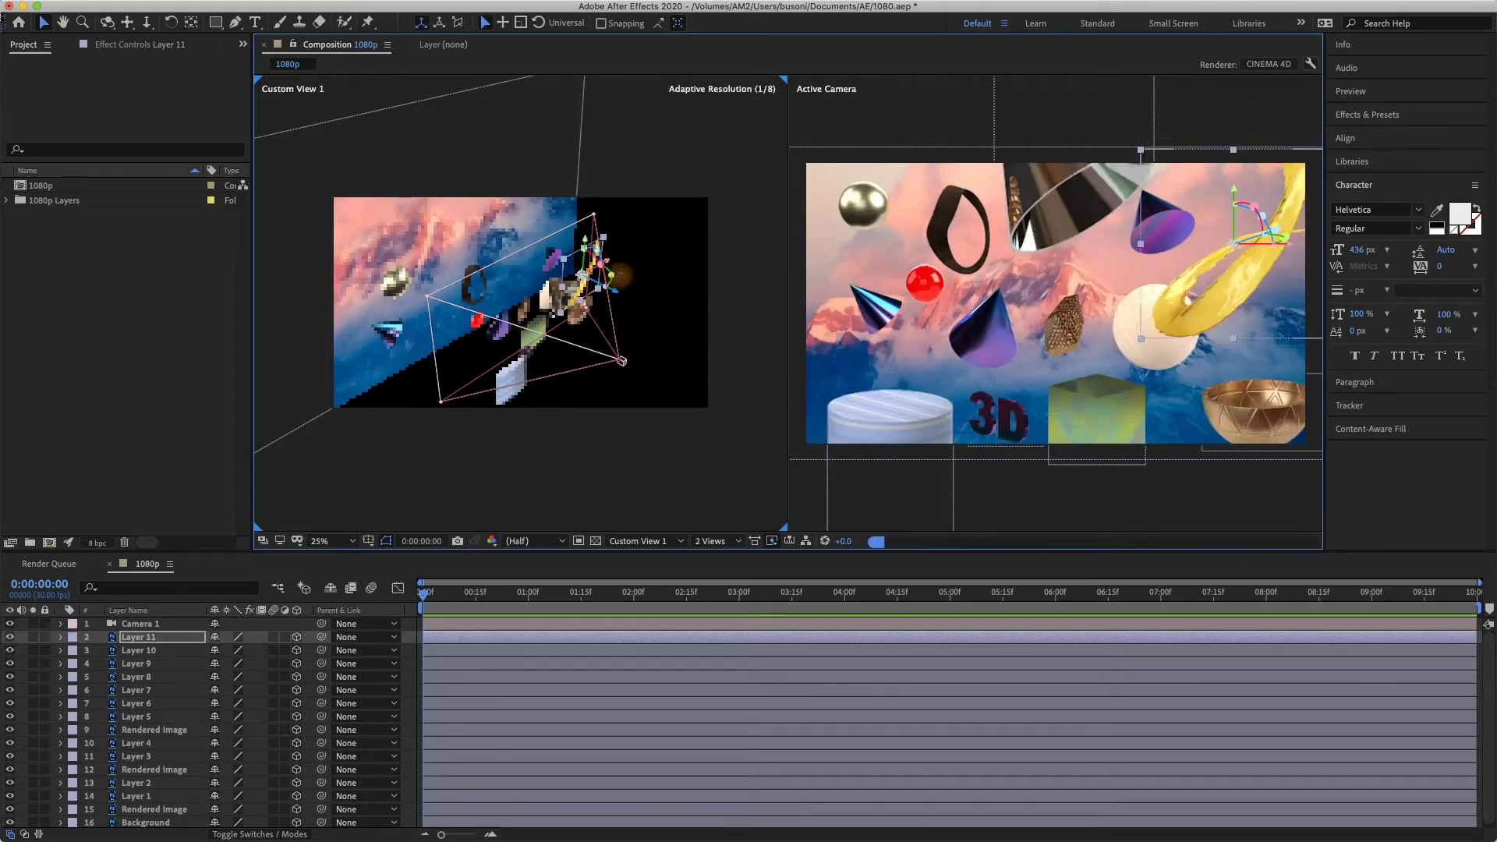
pyautogui.moveTo(605, 242); pyautogui.dragTo(653, 191)
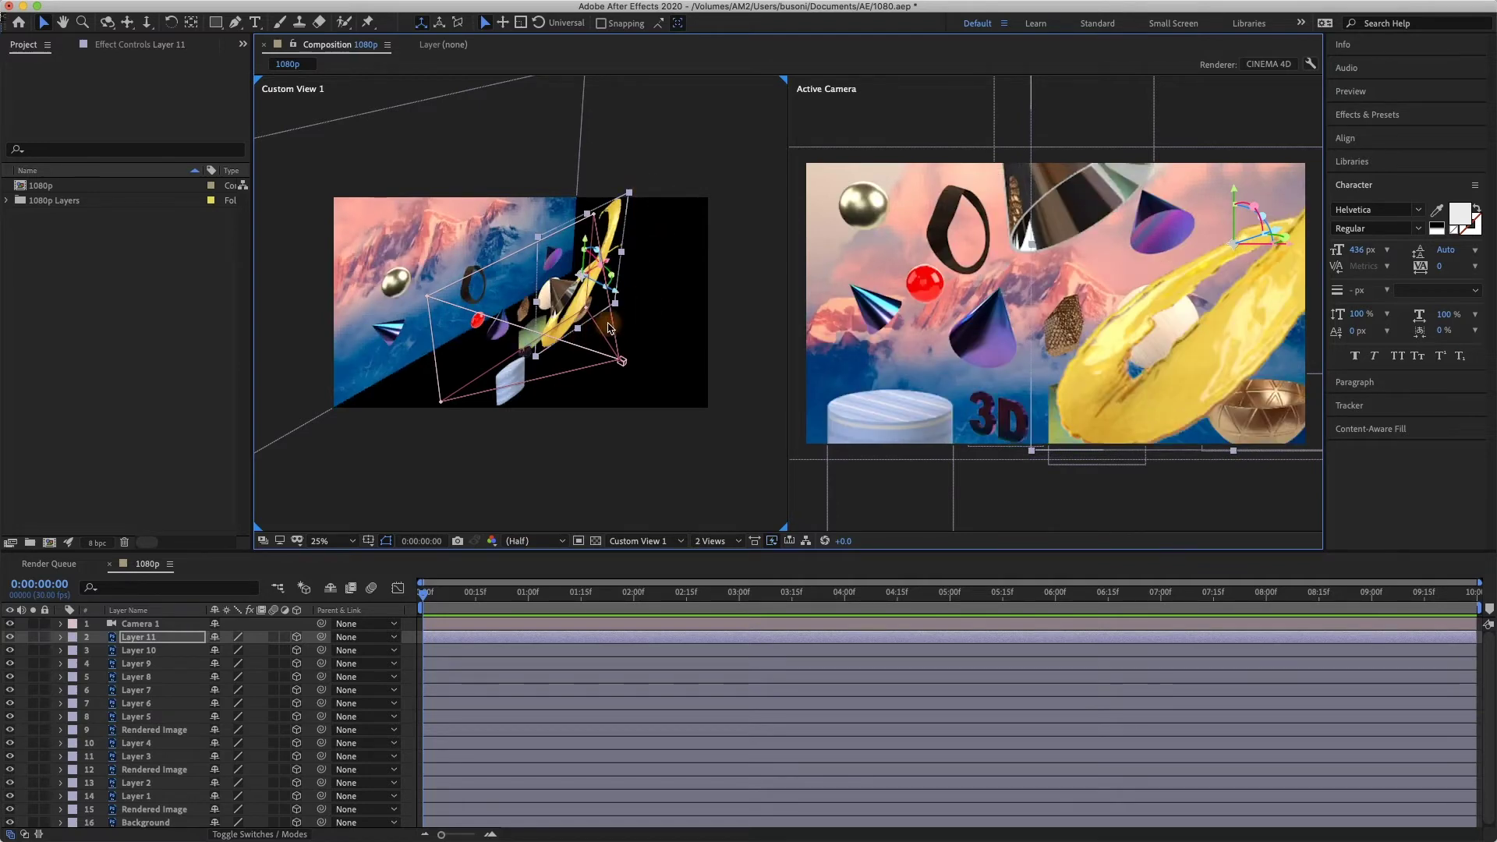
pyautogui.moveTo(627, 303)
pyautogui.mouseDown()
pyautogui.moveTo(654, 320)
pyautogui.moveTo(649, 272)
pyautogui.moveTo(618, 279)
pyautogui.moveTo(628, 299)
pyautogui.mouseUp()
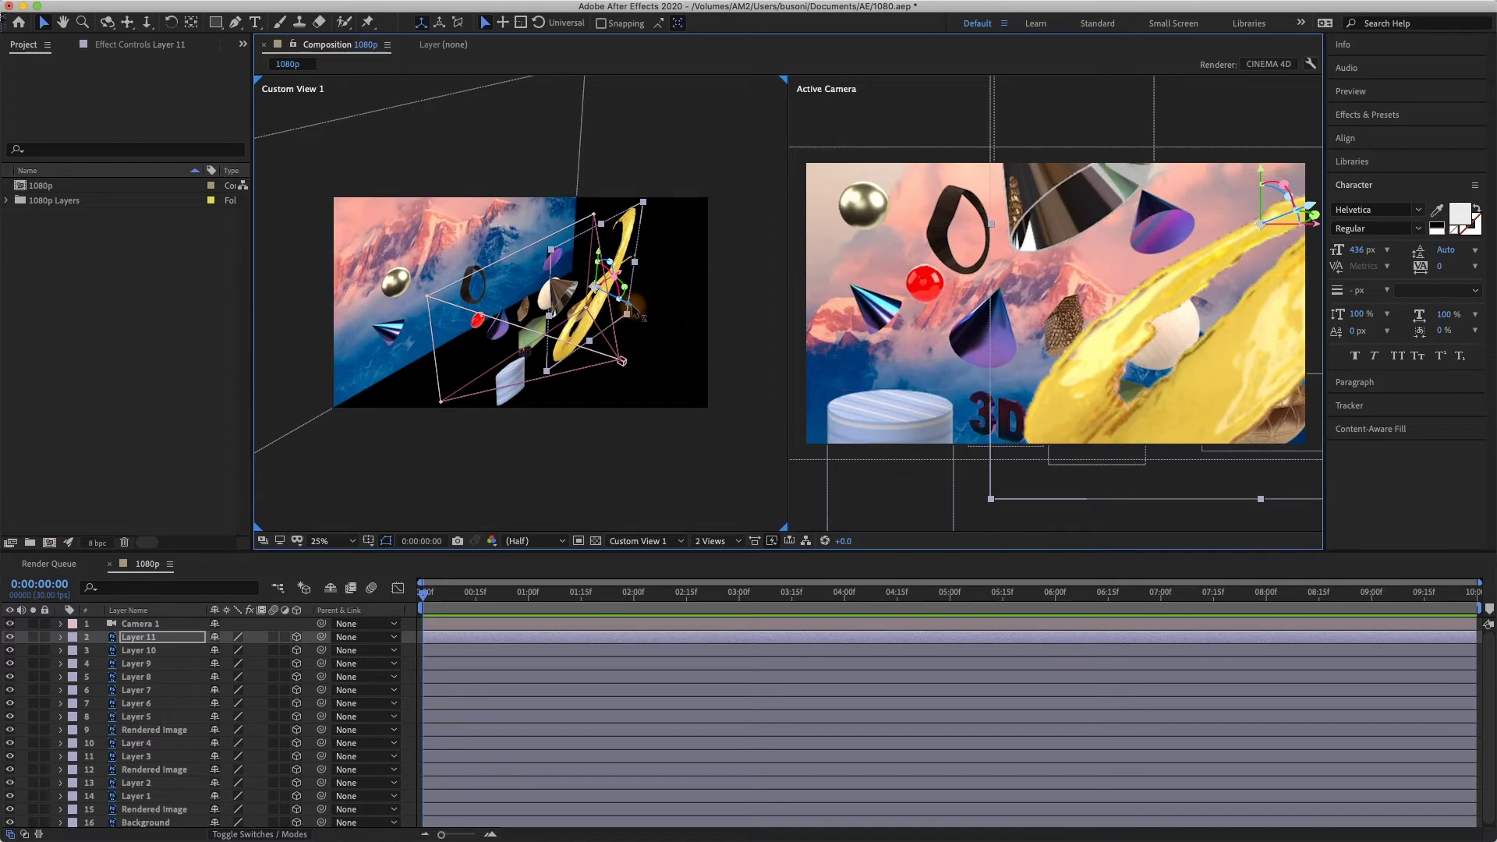
pyautogui.moveTo(630, 320); pyautogui.dragTo(776, 304)
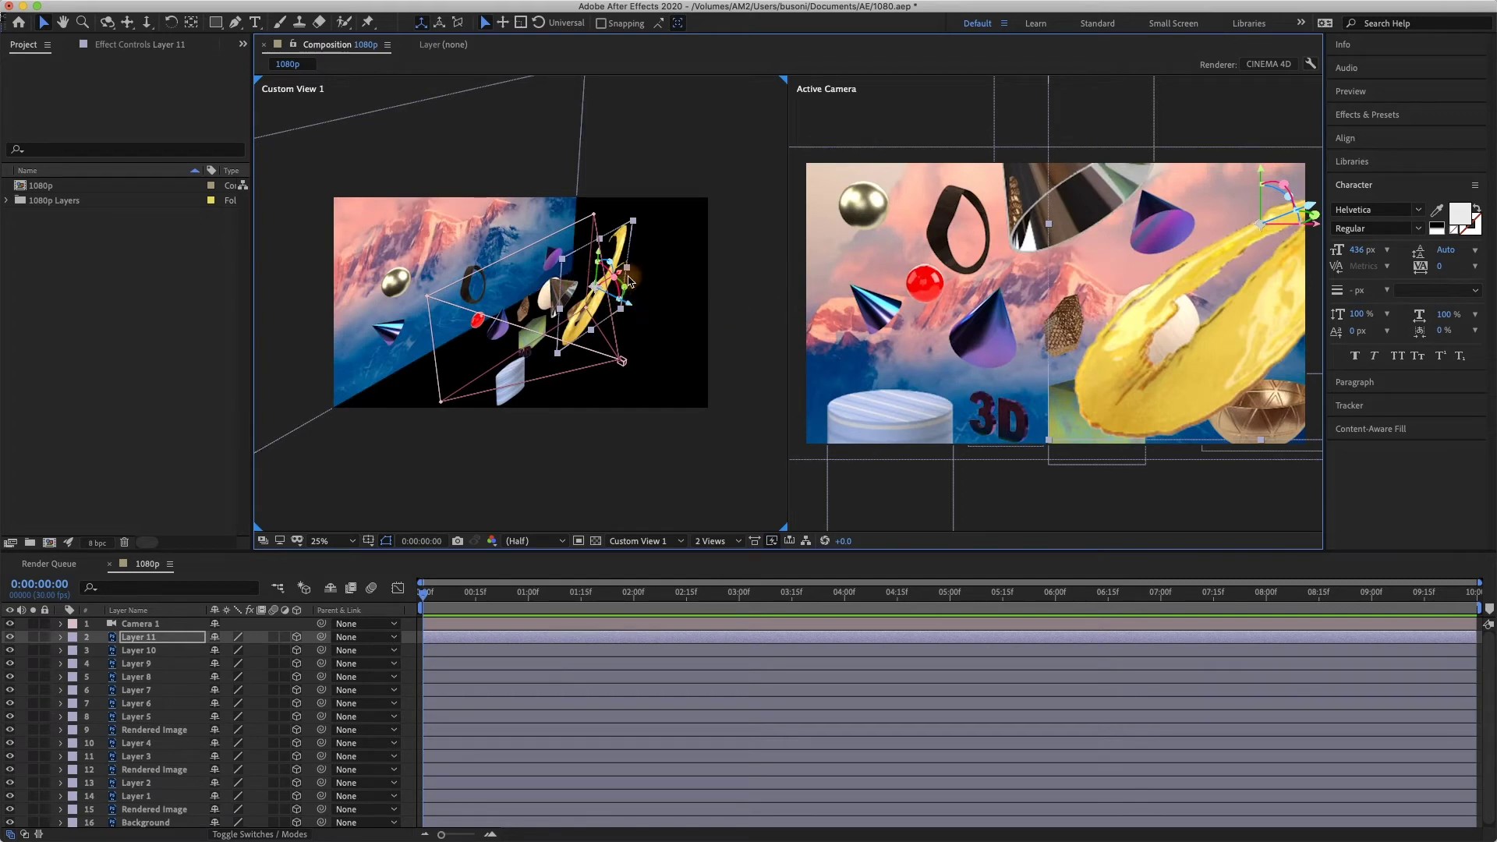
pyautogui.moveTo(624, 274)
pyautogui.mouseDown()
pyautogui.moveTo(638, 303)
pyautogui.moveTo(602, 291)
pyautogui.moveTo(639, 329)
pyautogui.moveTo(641, 305)
pyautogui.moveTo(724, 363)
pyautogui.mouseUp()
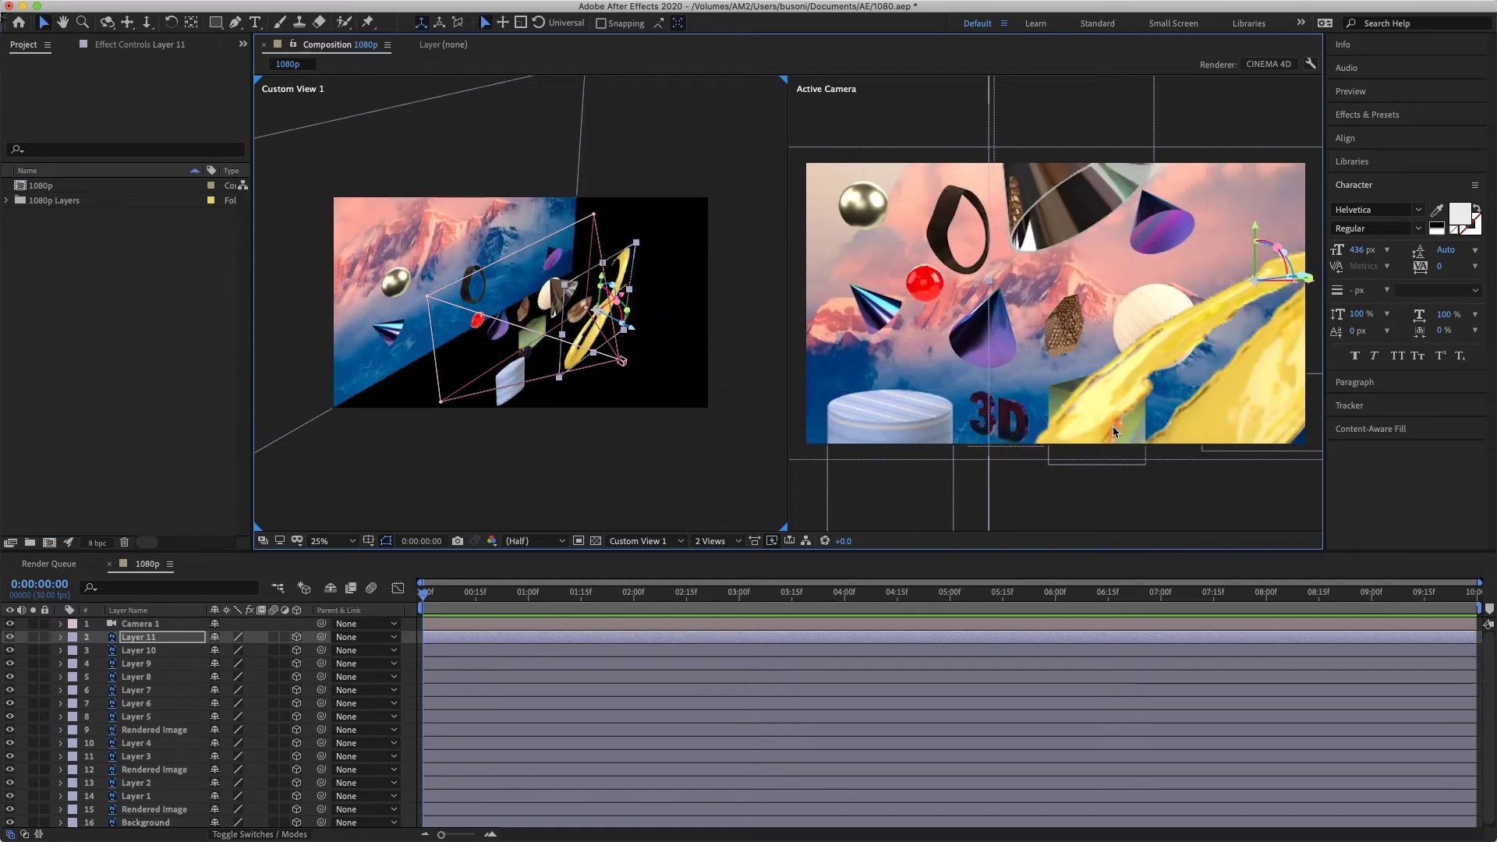
# Push the black band's Rendered Image layer back in depth and bring the green cube on Layer 7 closer to the camera
pyautogui.click(470, 297)
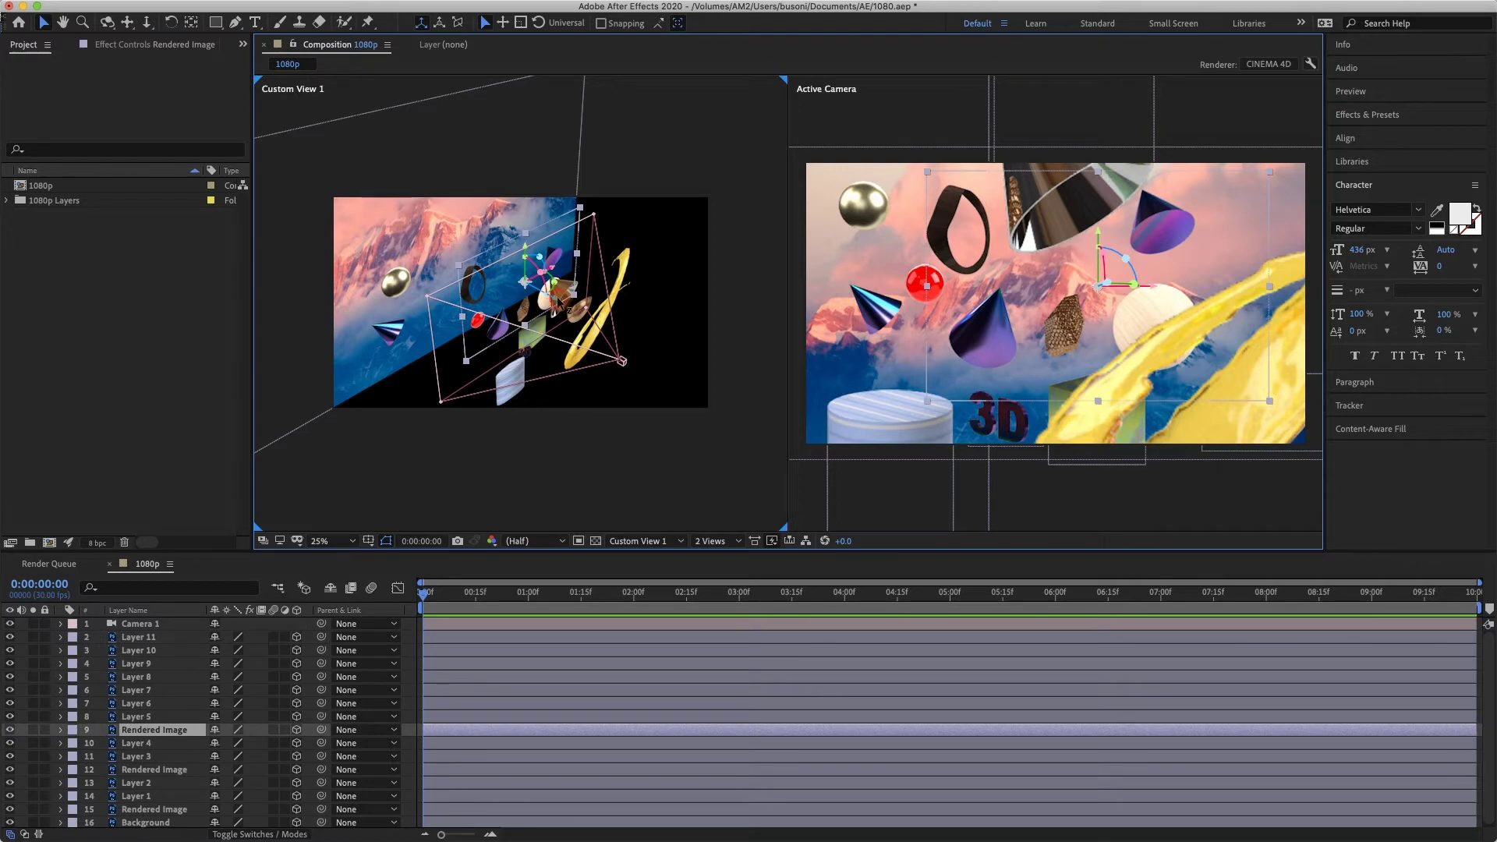
pyautogui.moveTo(524, 281); pyautogui.dragTo(482, 268)
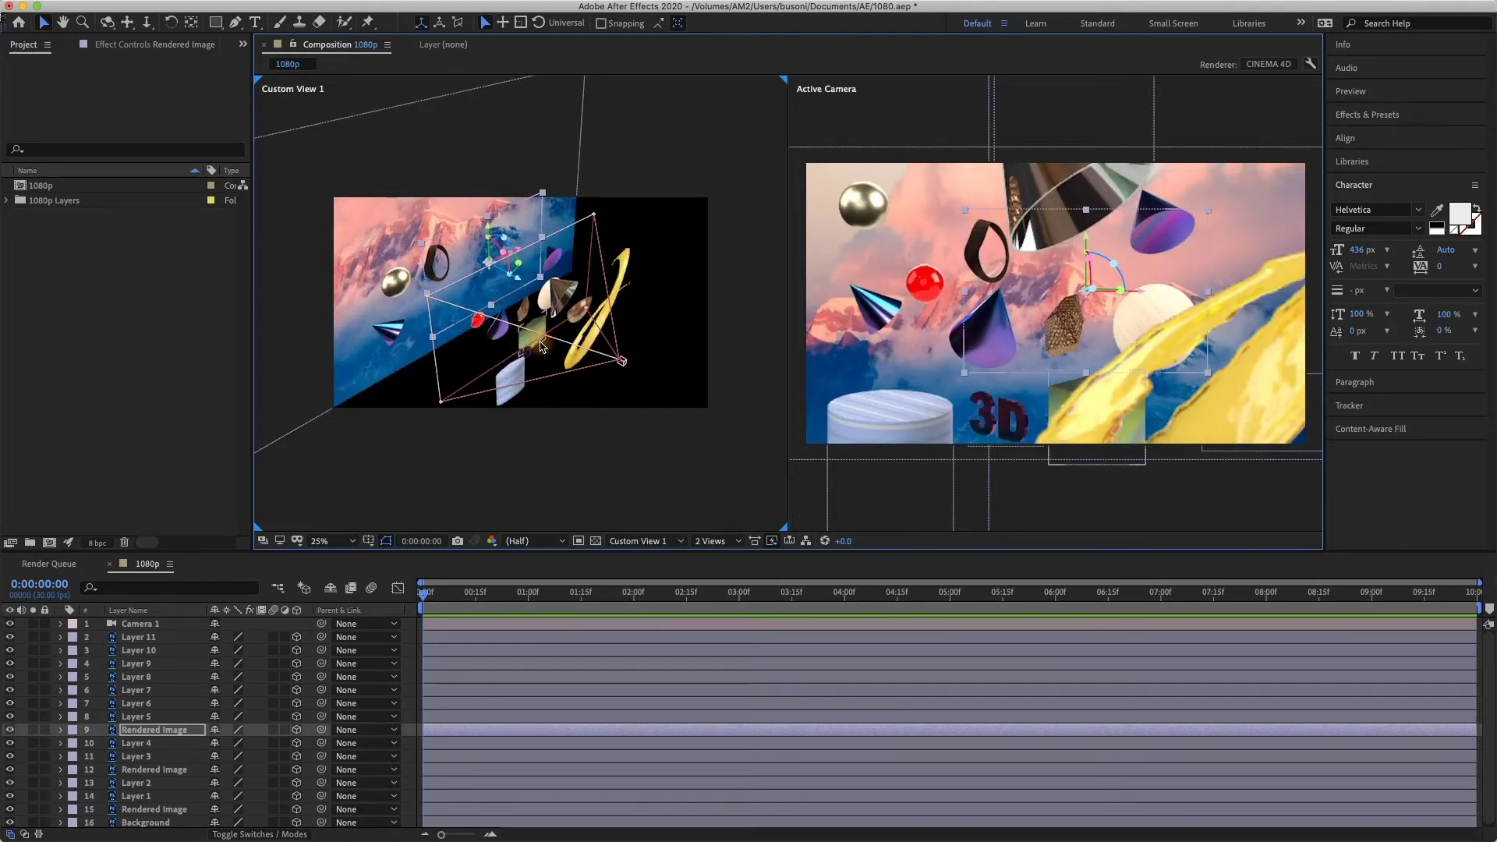
pyautogui.click(544, 349)
pyautogui.moveTo(568, 361); pyautogui.dragTo(595, 378)
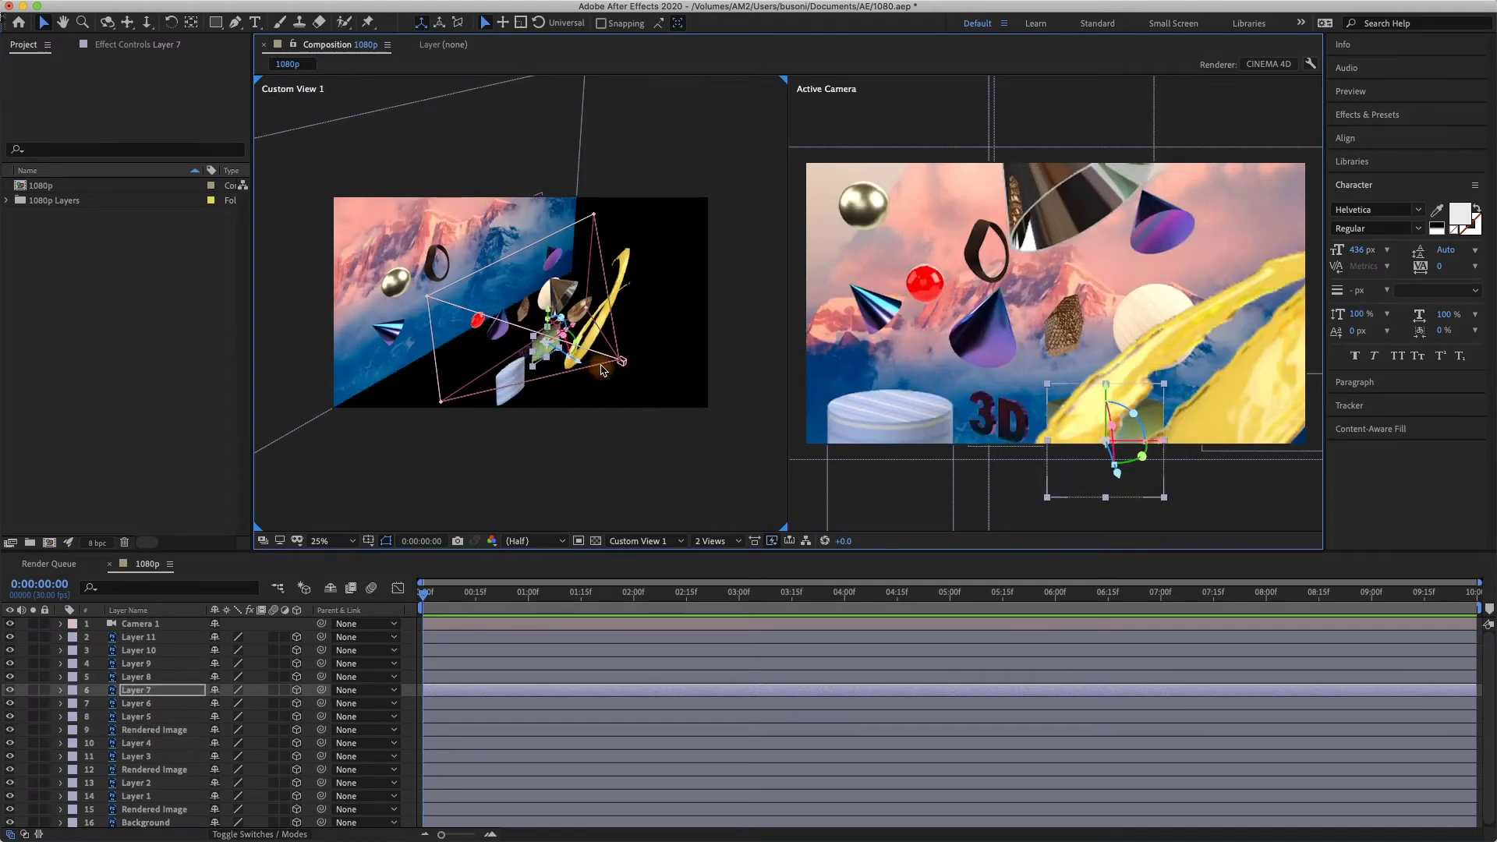
# Push the metallic cone on Layer 10 back in depth so more of it fits in the camera frame
pyautogui.click(531, 311)
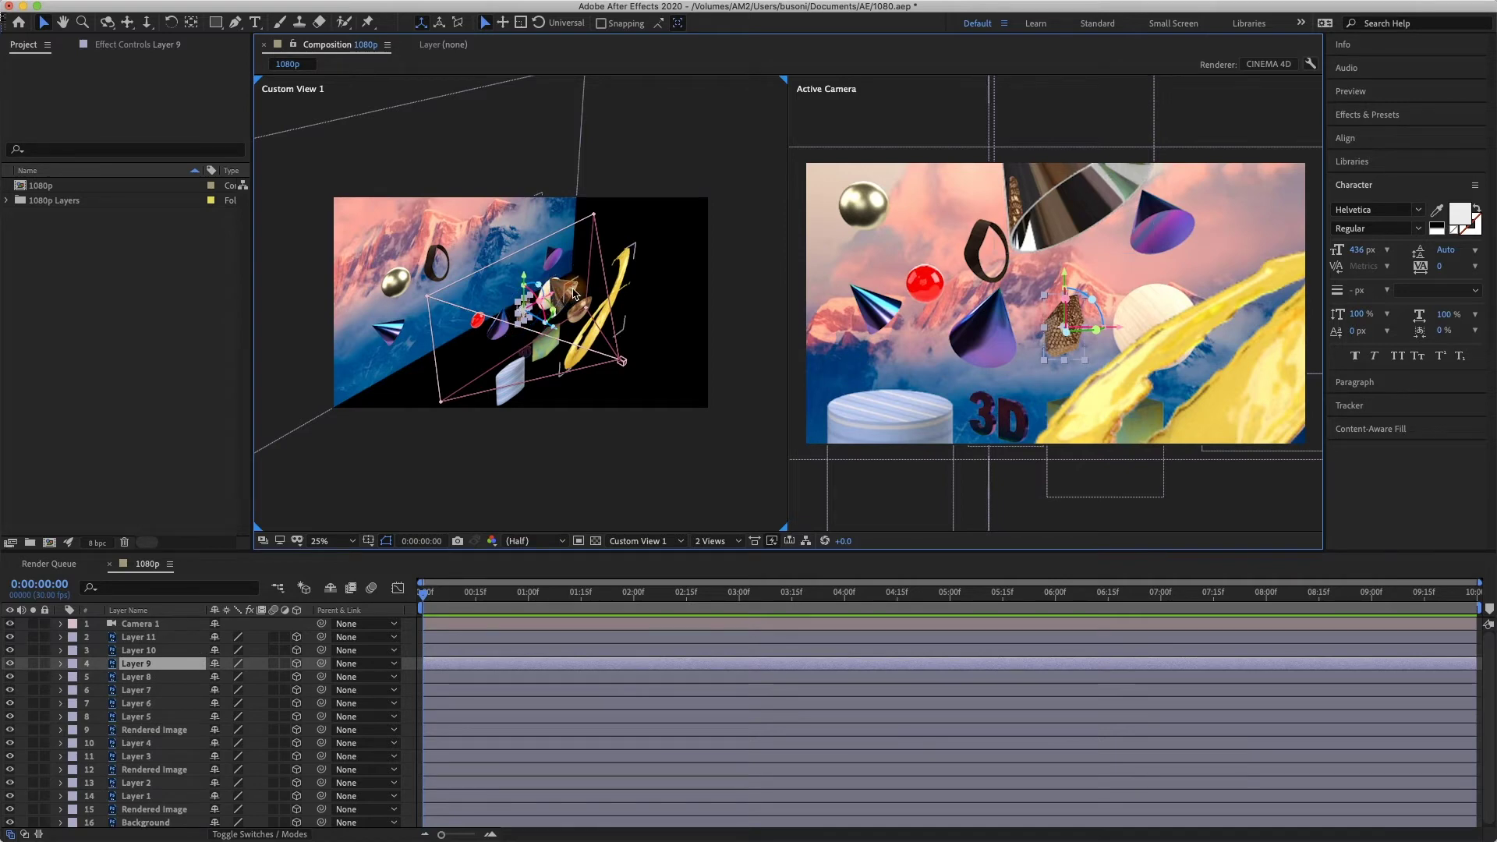
pyautogui.click(574, 294)
pyautogui.click(553, 299)
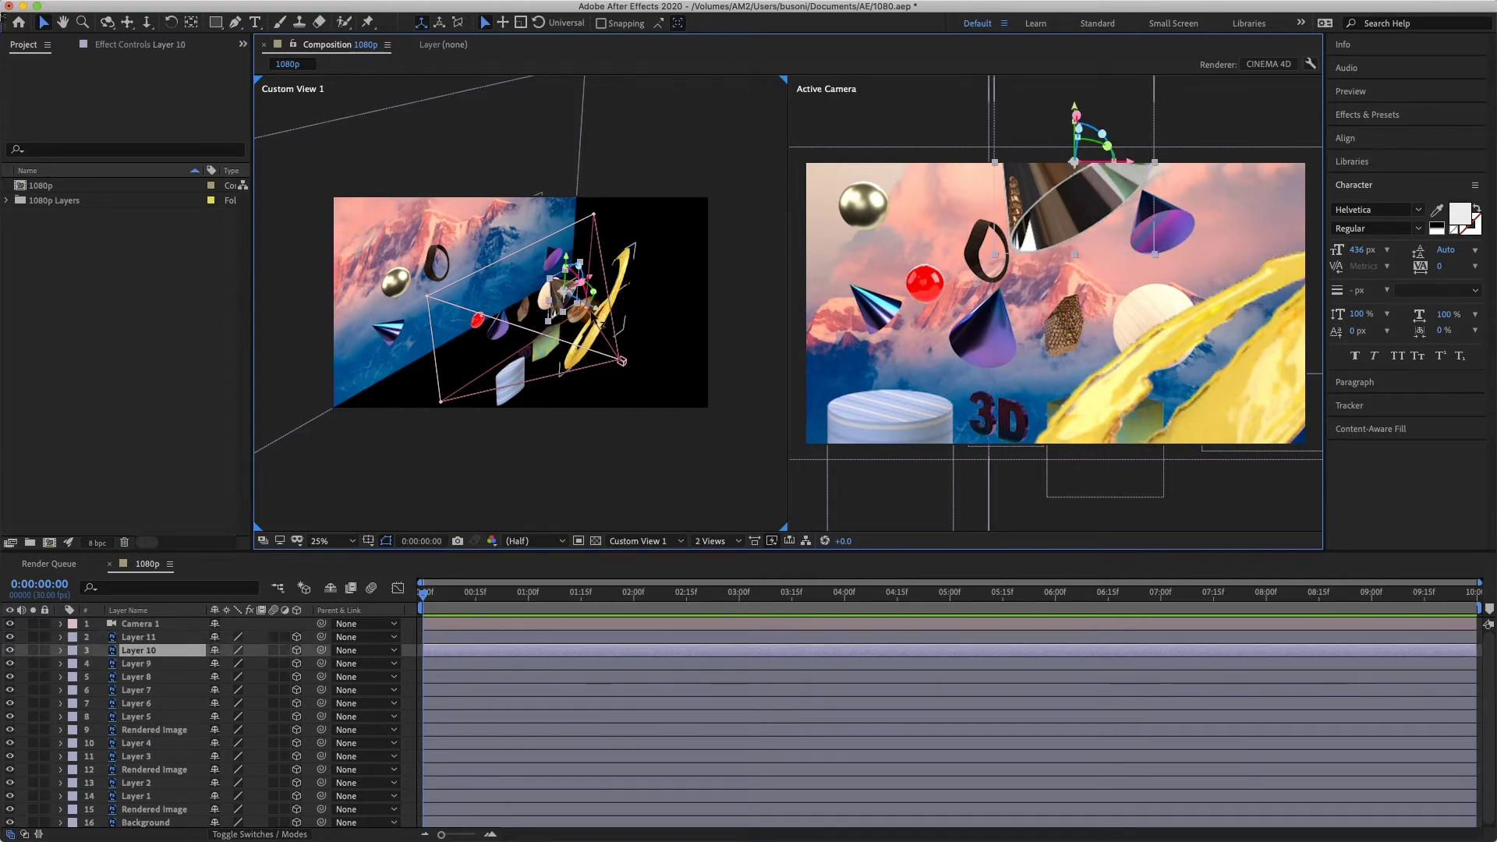
pyautogui.moveTo(598, 319); pyautogui.dragTo(550, 295)
# Move the yellow splash on Layer 11 slightly closer to the camera, to a Z position of about -629.6
pyautogui.click(1172, 227)
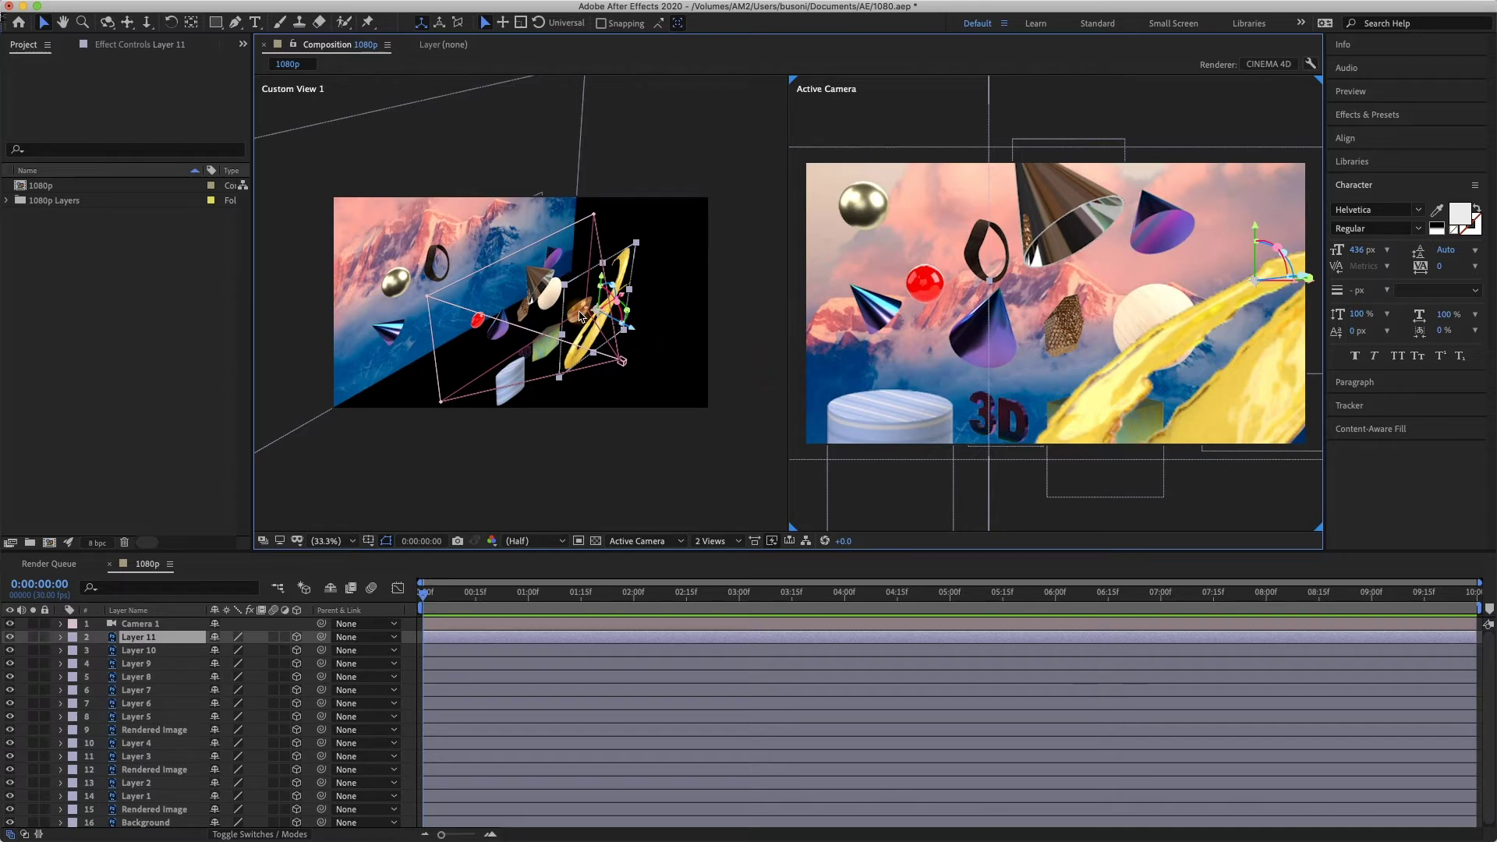
pyautogui.scroll(1, 580, 315)
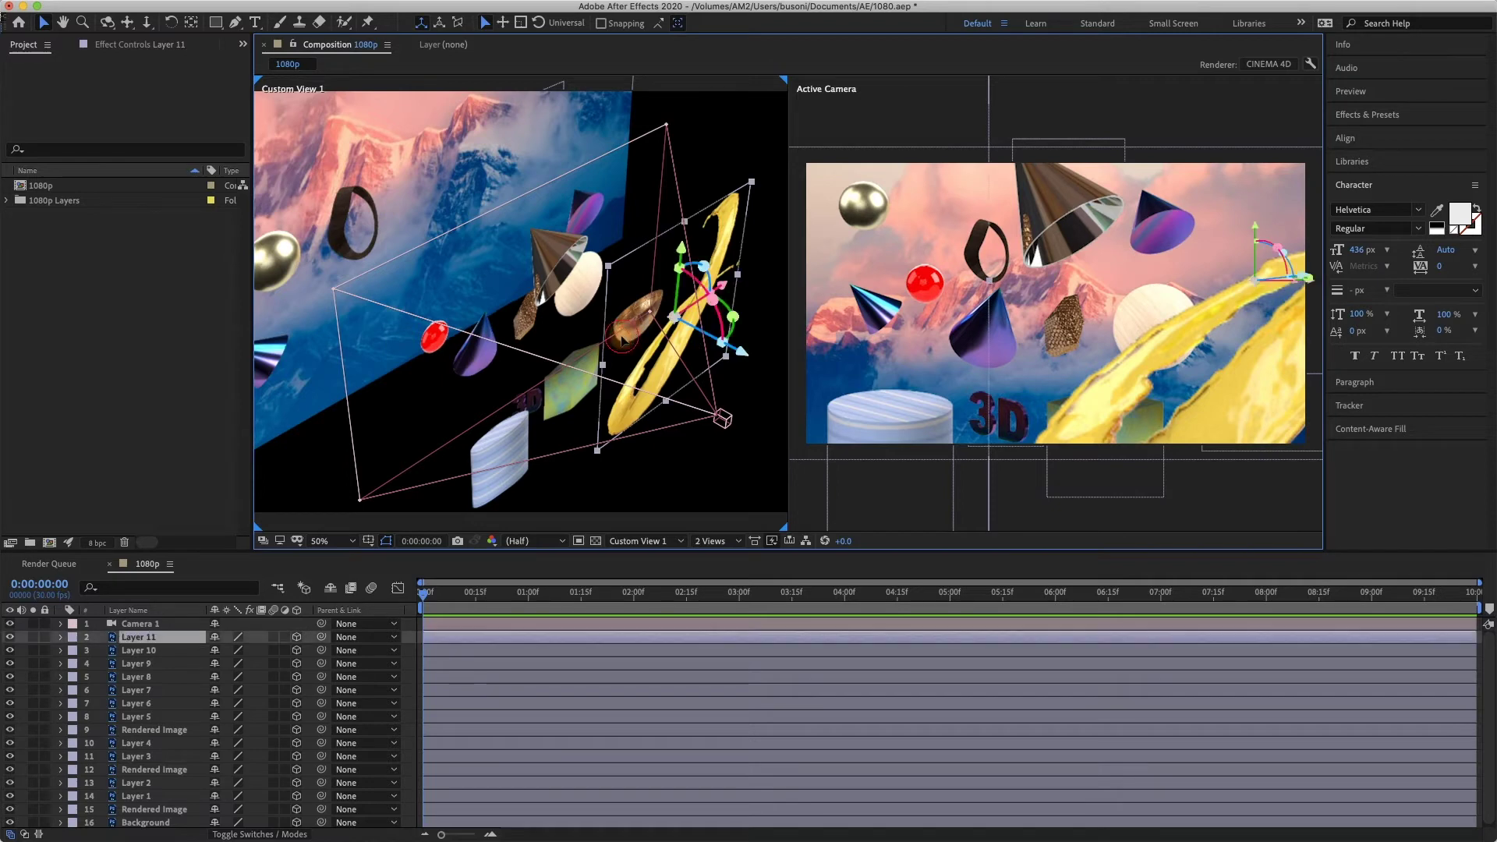
pyautogui.moveTo(745, 358); pyautogui.dragTo(760, 362)
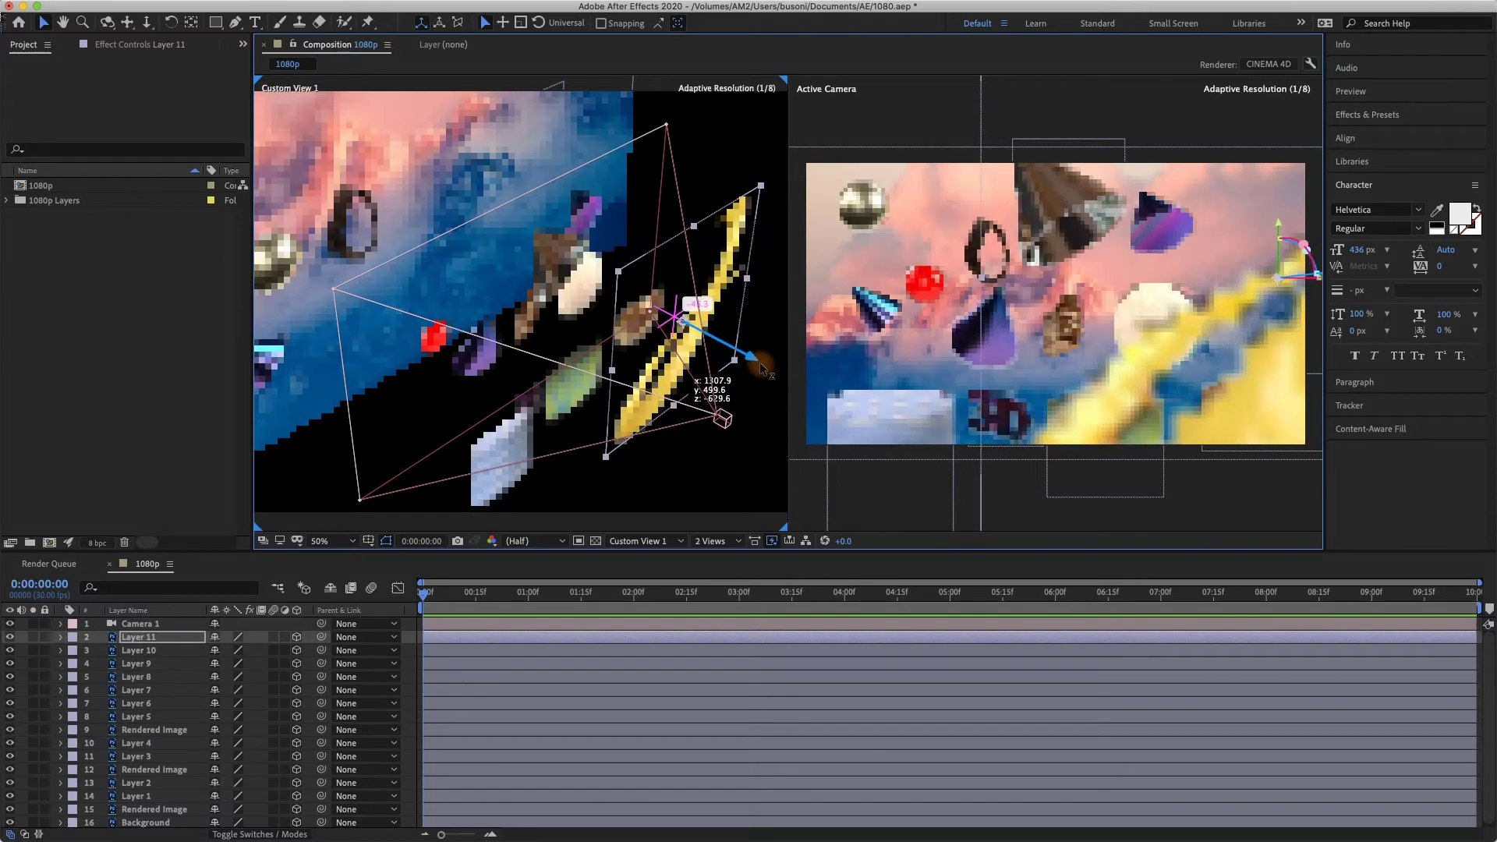
# Hide Layer 11 temporarily, move the bronze bowl on Layer 8 left and back in depth behind the green cube, and show Layer 11 again
pyautogui.click(9, 637)
pyautogui.click(635, 329)
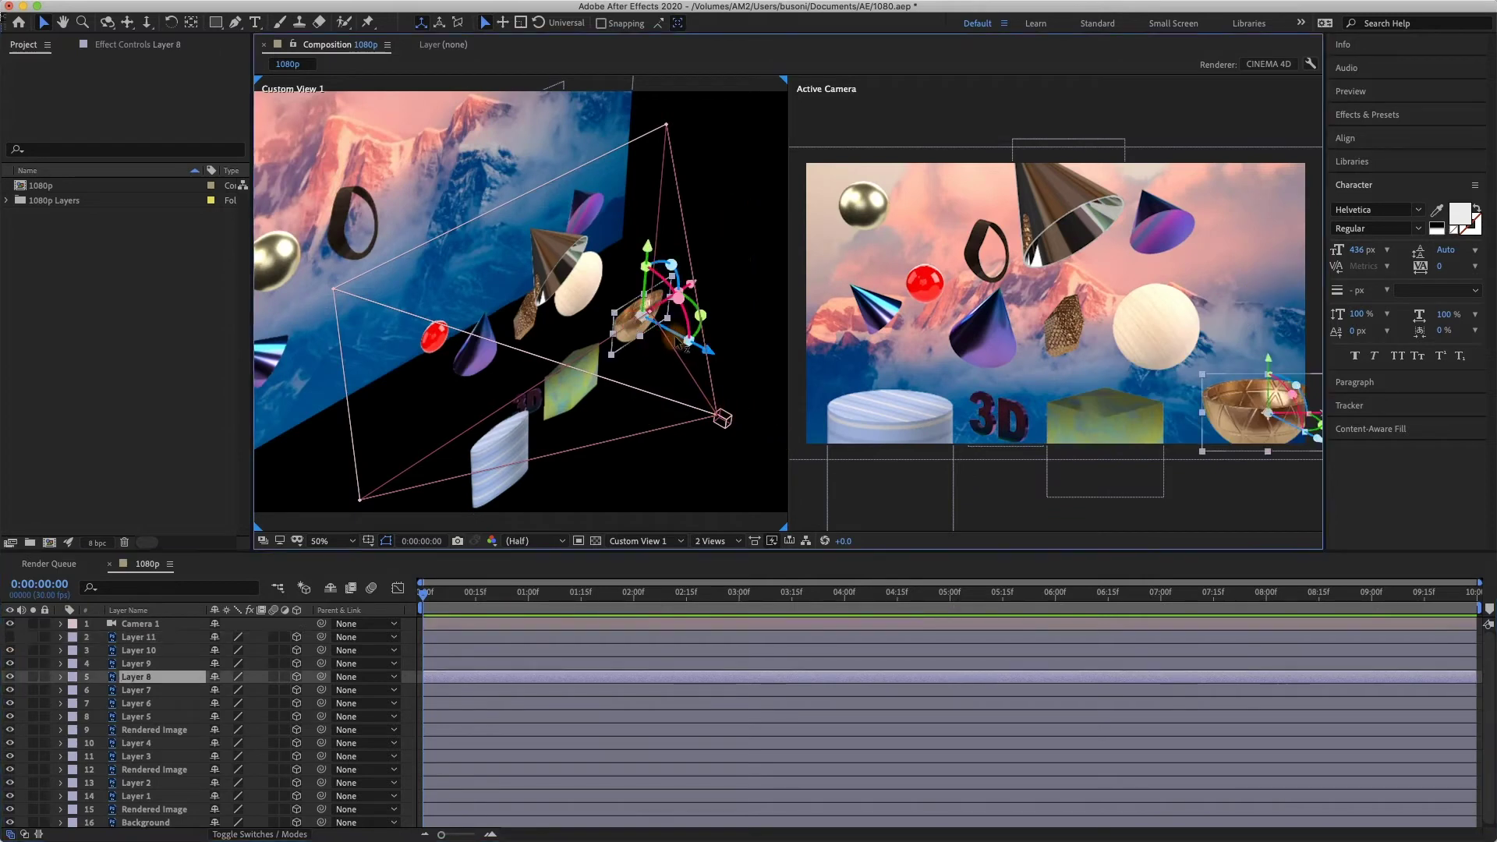
pyautogui.moveTo(711, 349); pyautogui.dragTo(581, 367)
pyautogui.moveTo(668, 392); pyautogui.dragTo(662, 409)
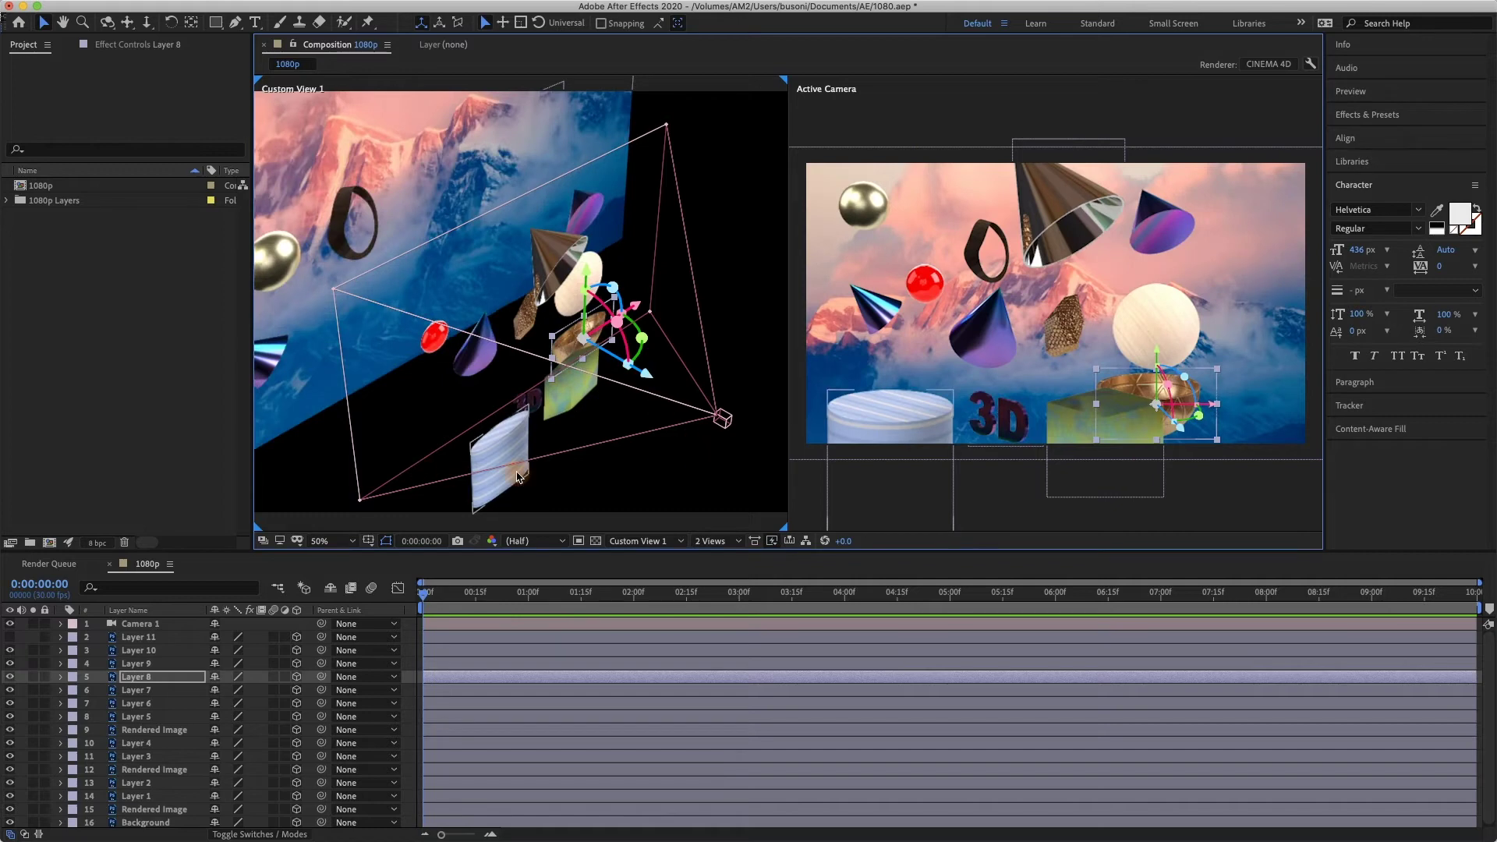
pyautogui.click(9, 637)
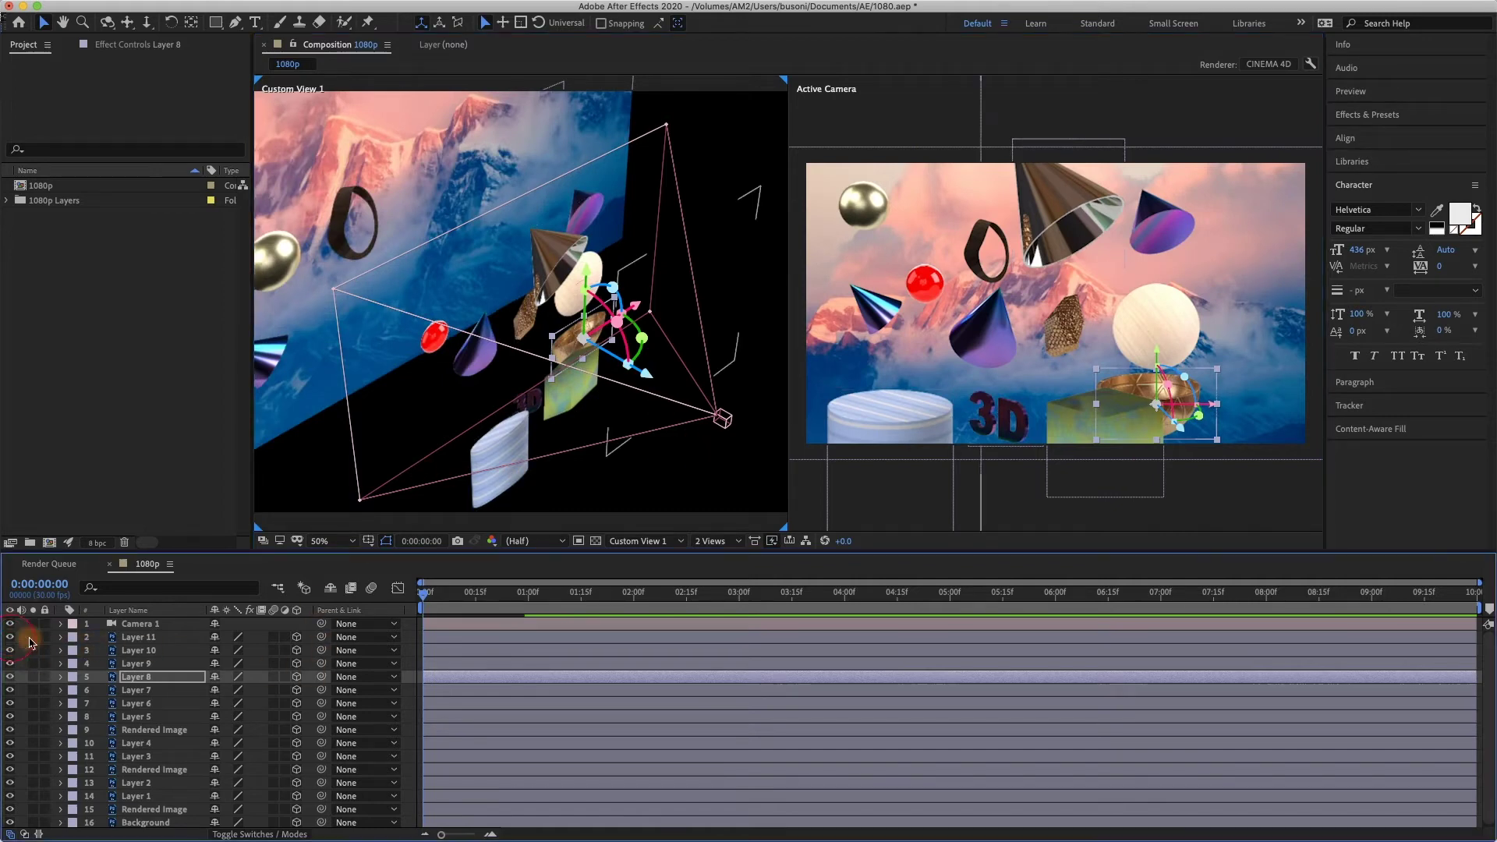
# Switch the Custom View 1 pane to the Left view and check how the layers are spaced in depth
pyautogui.click(554, 544)
pyautogui.click(669, 541)
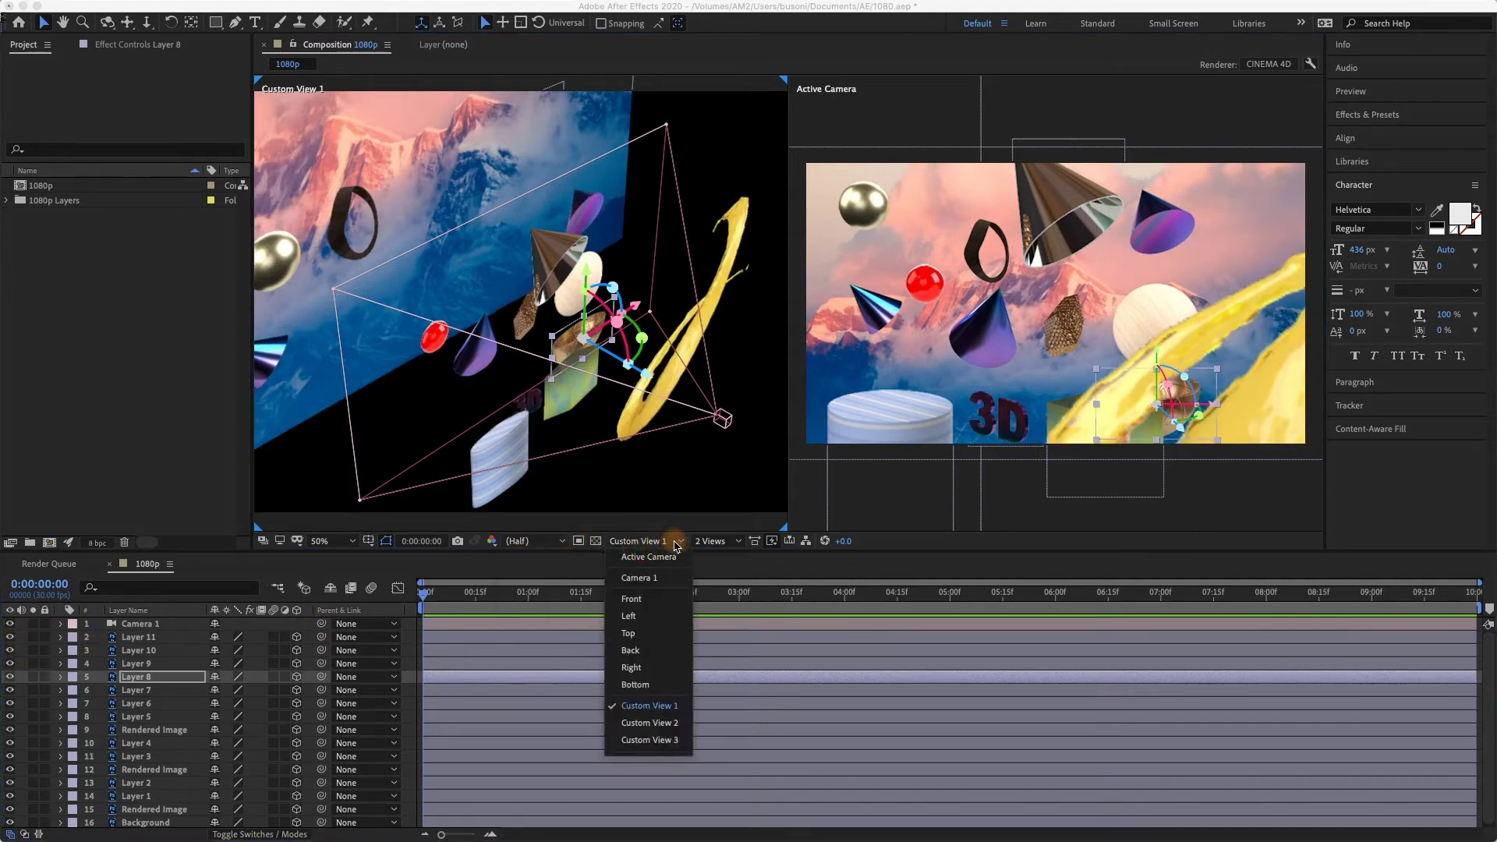
pyautogui.click(669, 618)
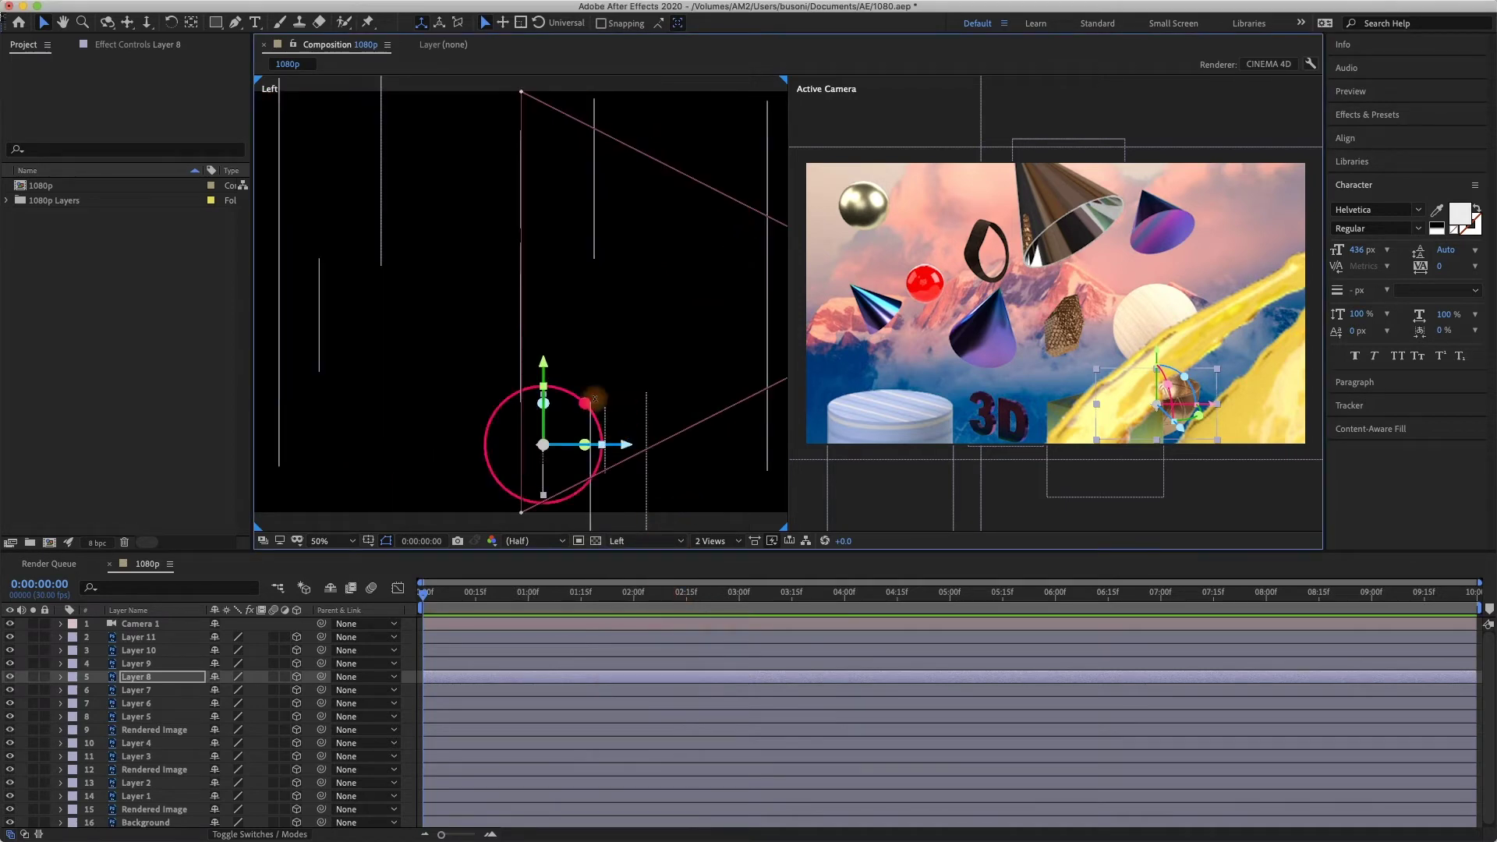
pyautogui.press(',')
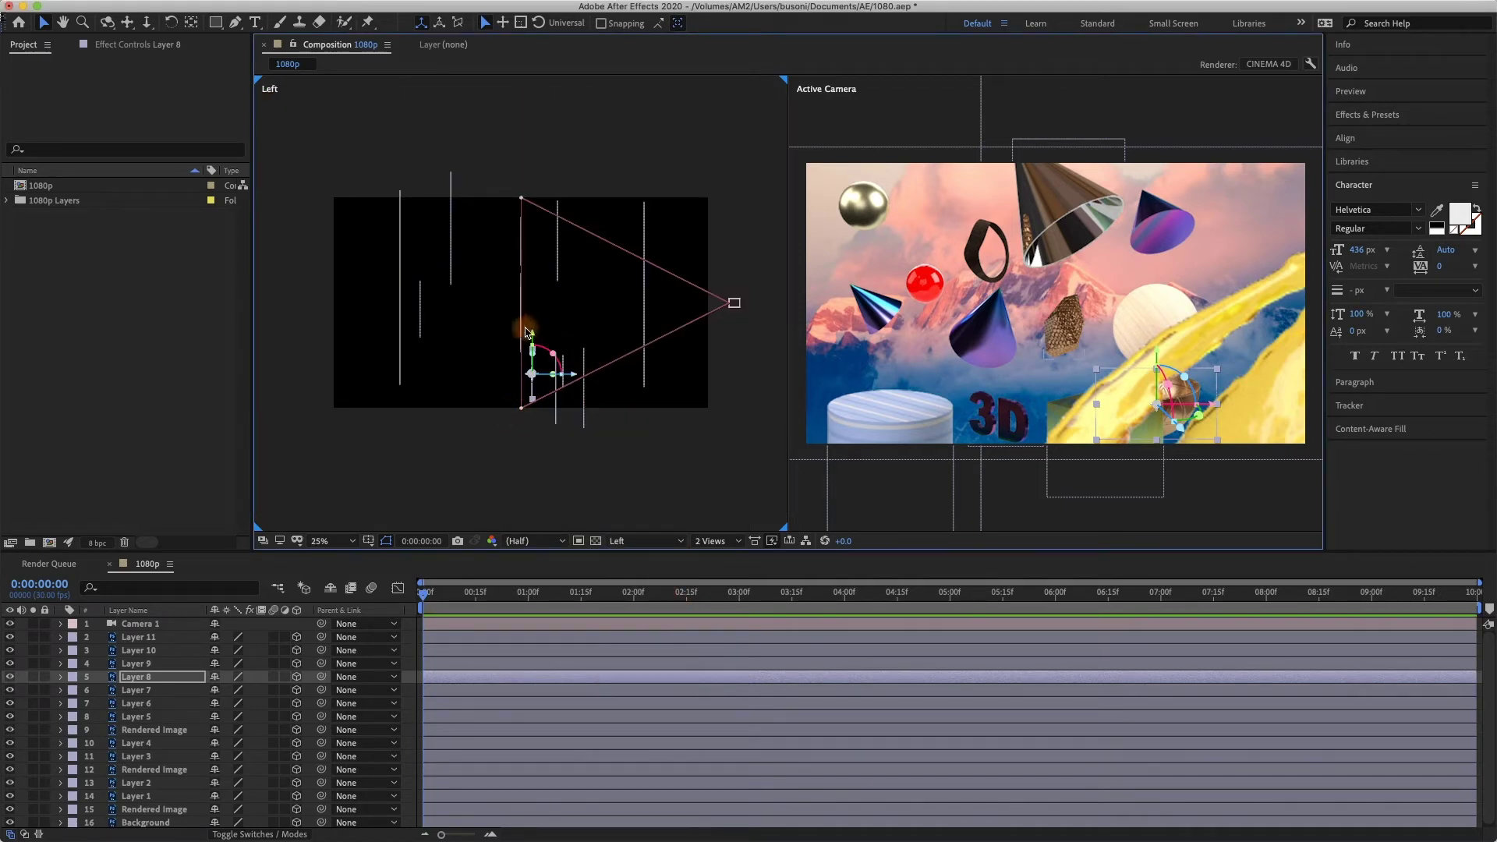
pyautogui.click(1298, 250)
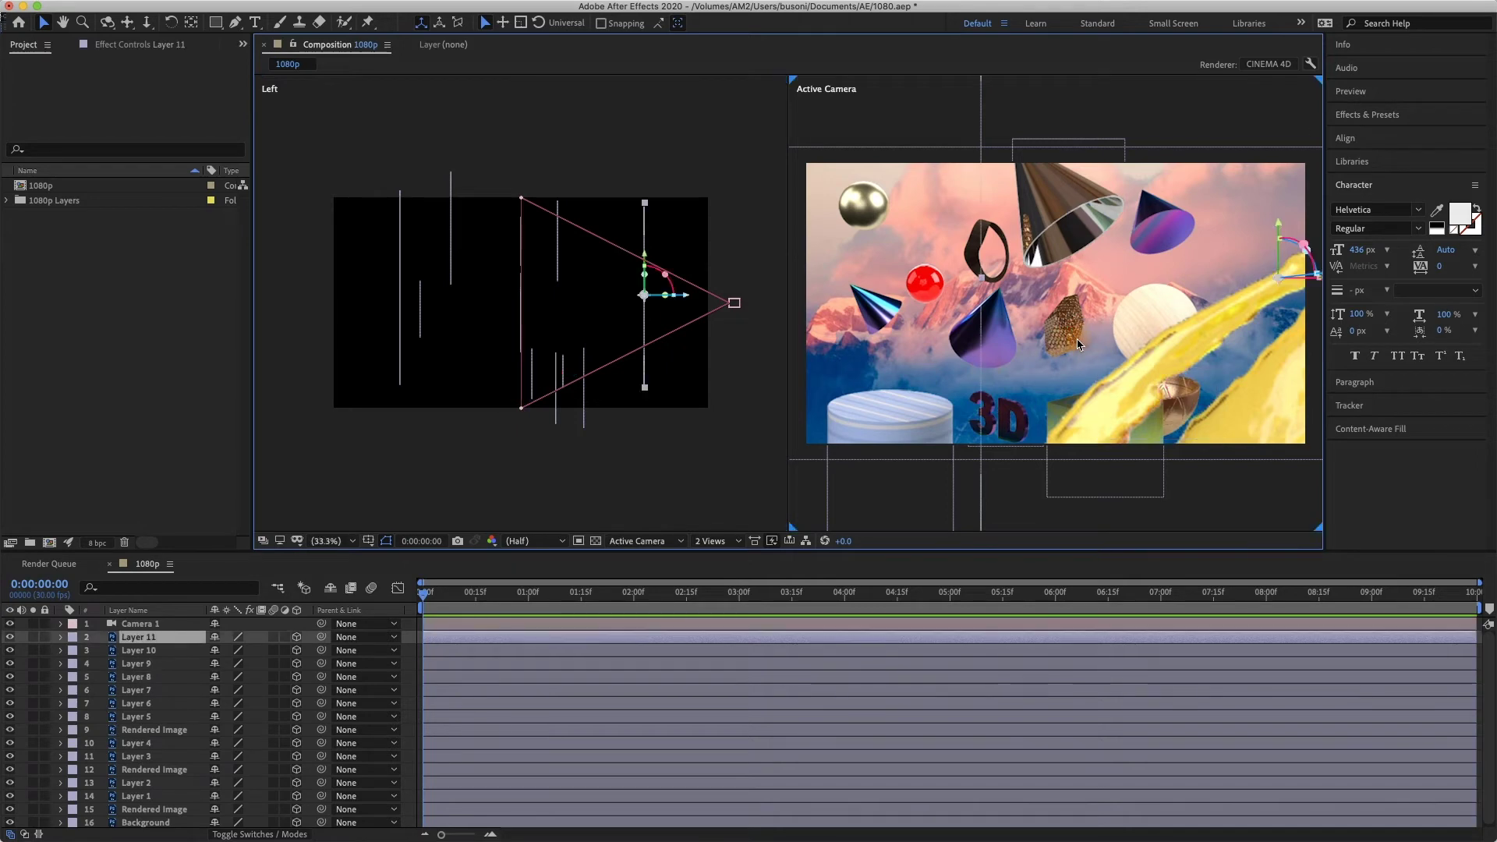
# Deselect the layers and change the Left view pane to Custom View 2
pyautogui.click(600, 508)
pyautogui.click(647, 542)
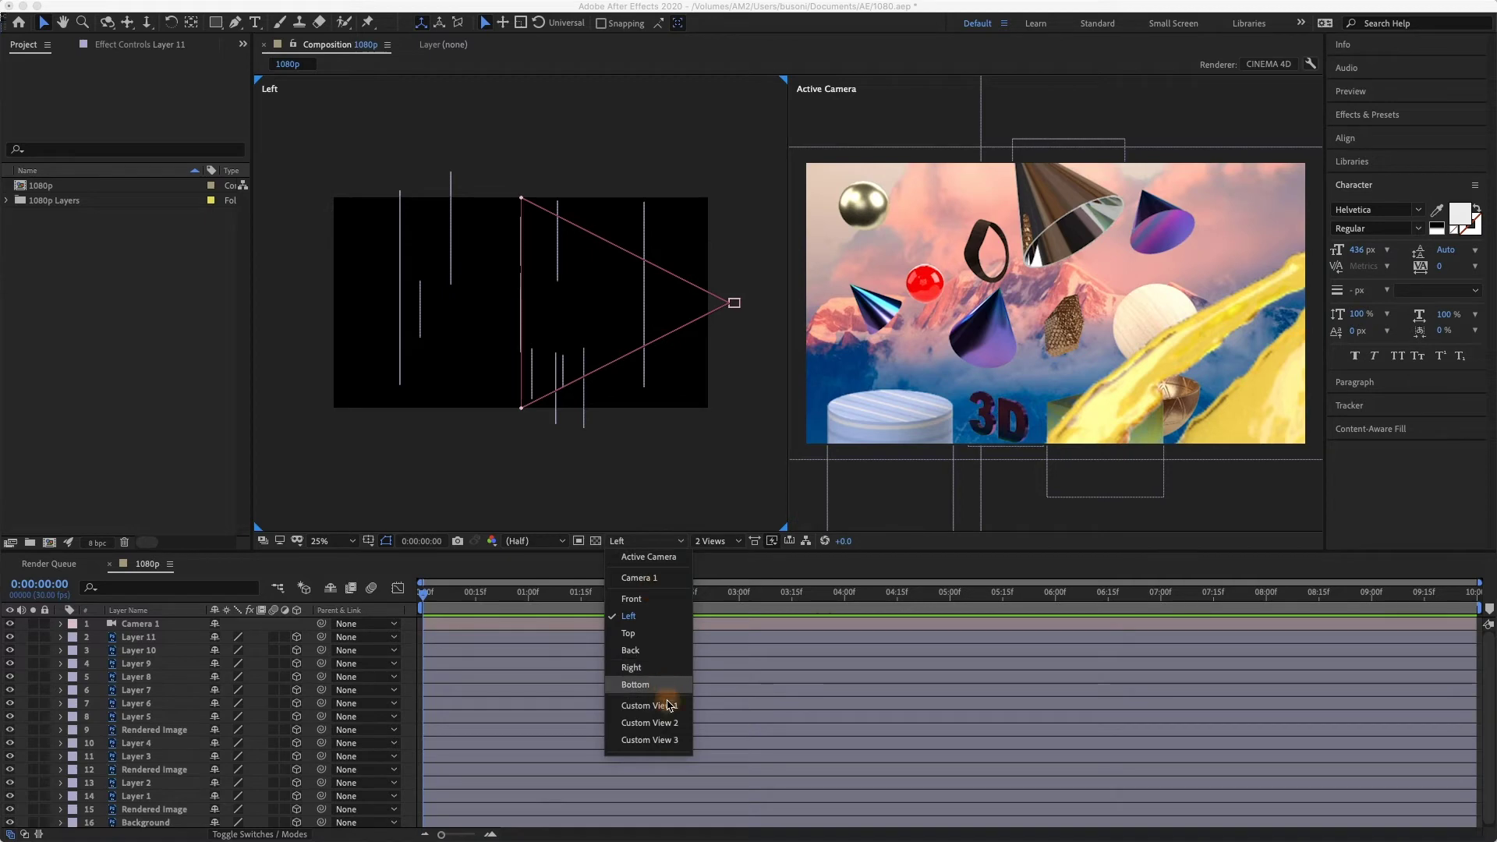
pyautogui.click(655, 723)
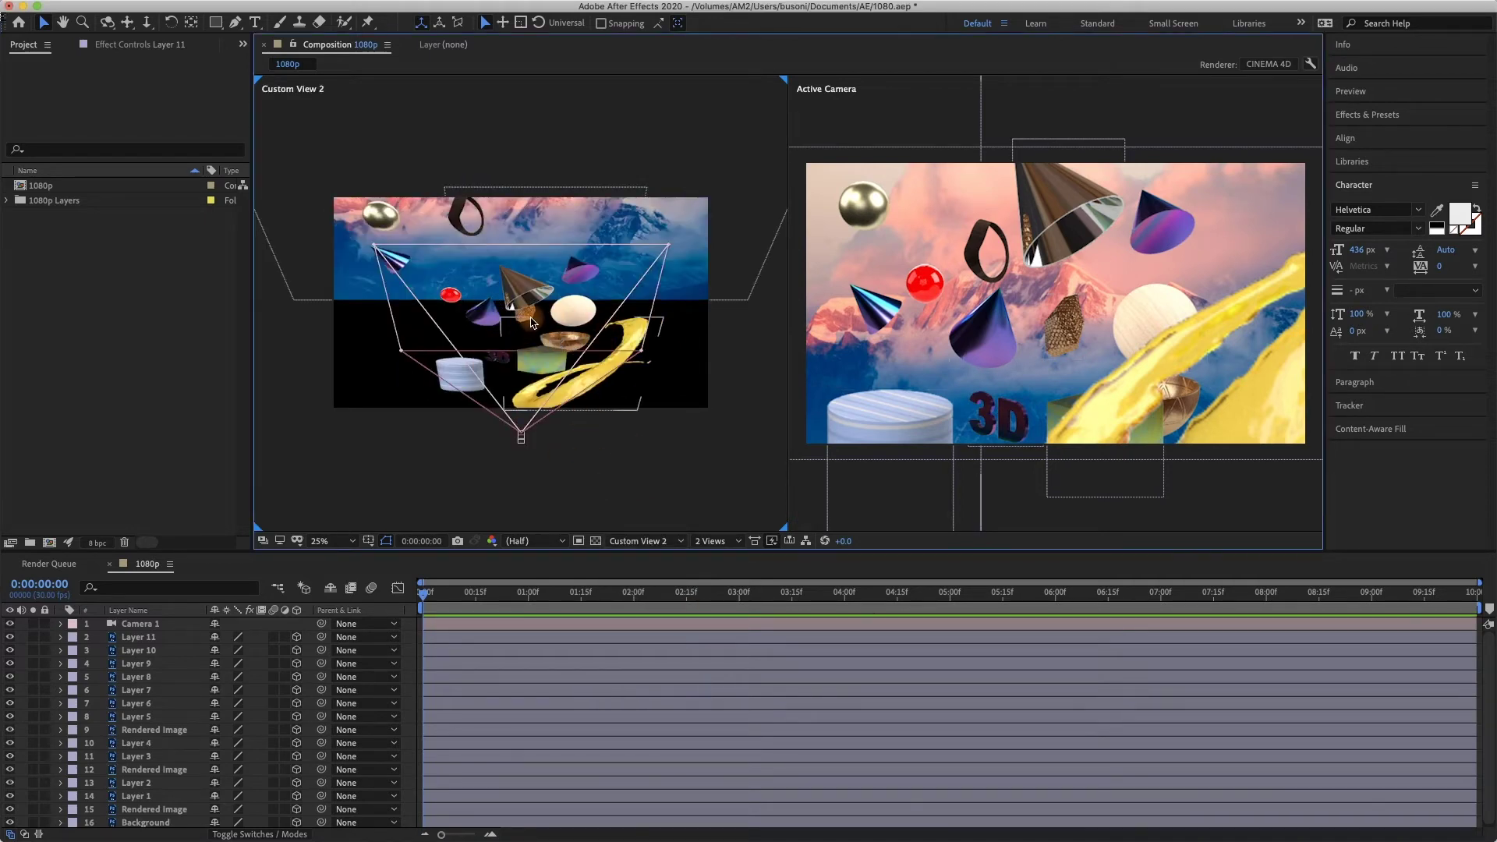
# Bring the brown textured object on Layer 9 closer to the camera and shift it right, beside the pale sphere
pyautogui.click(528, 318)
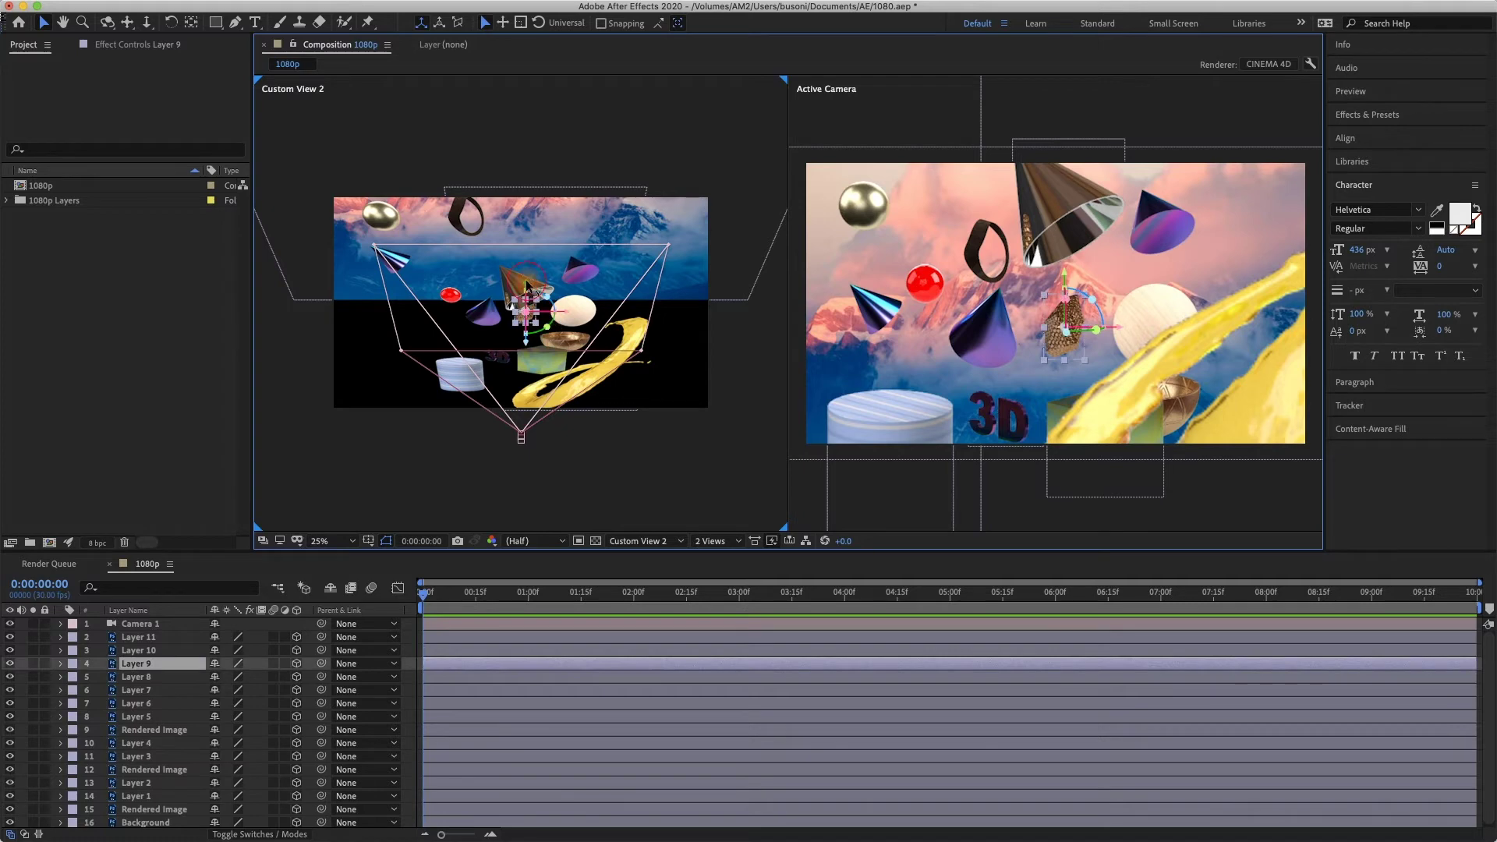
pyautogui.moveTo(528, 353)
pyautogui.mouseDown()
pyautogui.moveTo(530, 446)
pyautogui.moveTo(531, 368)
pyautogui.mouseUp()
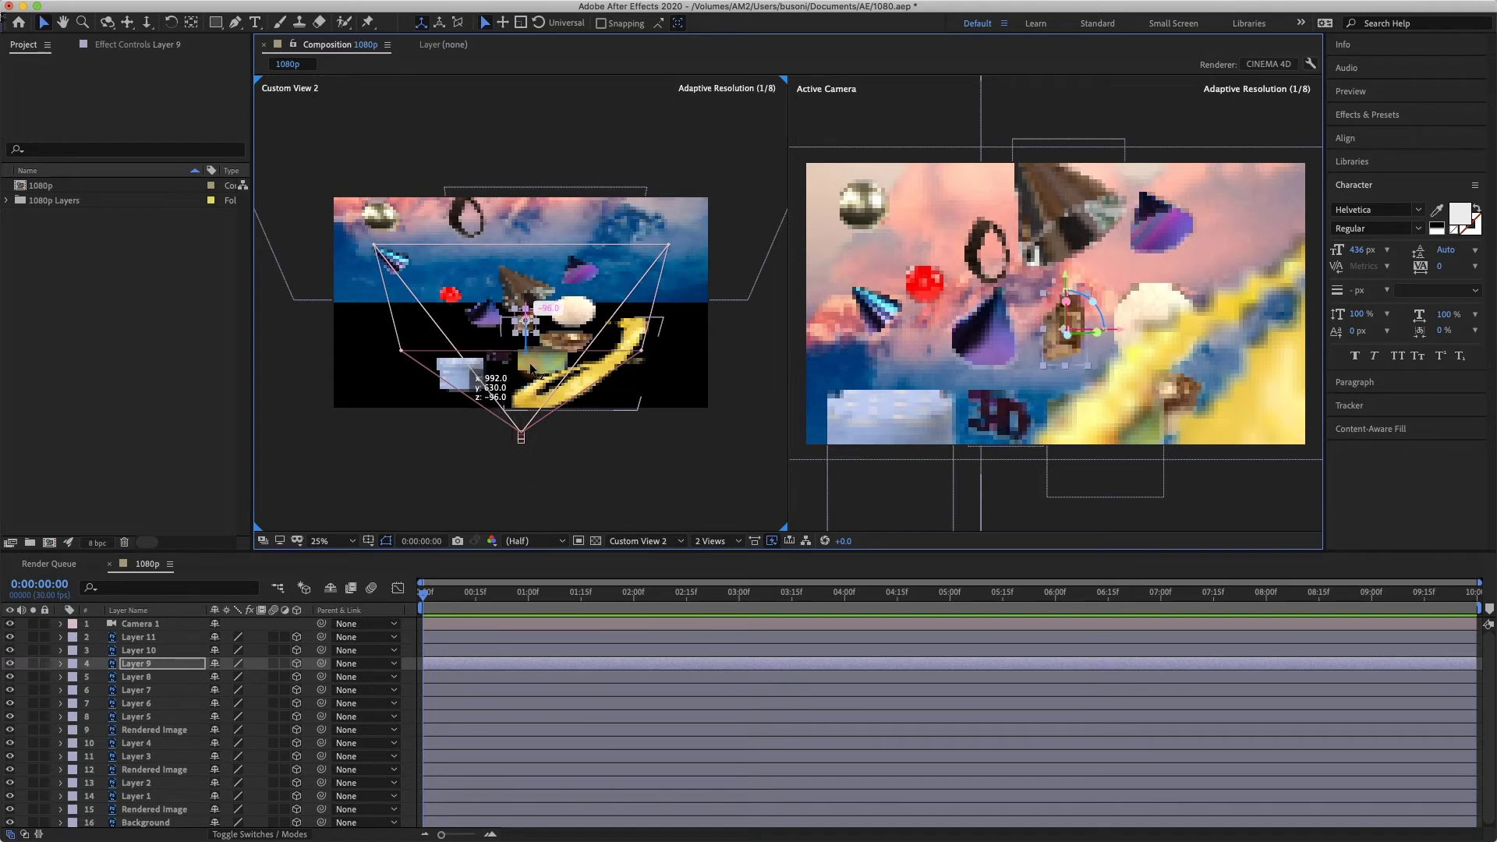
pyautogui.moveTo(607, 327); pyautogui.dragTo(610, 341)
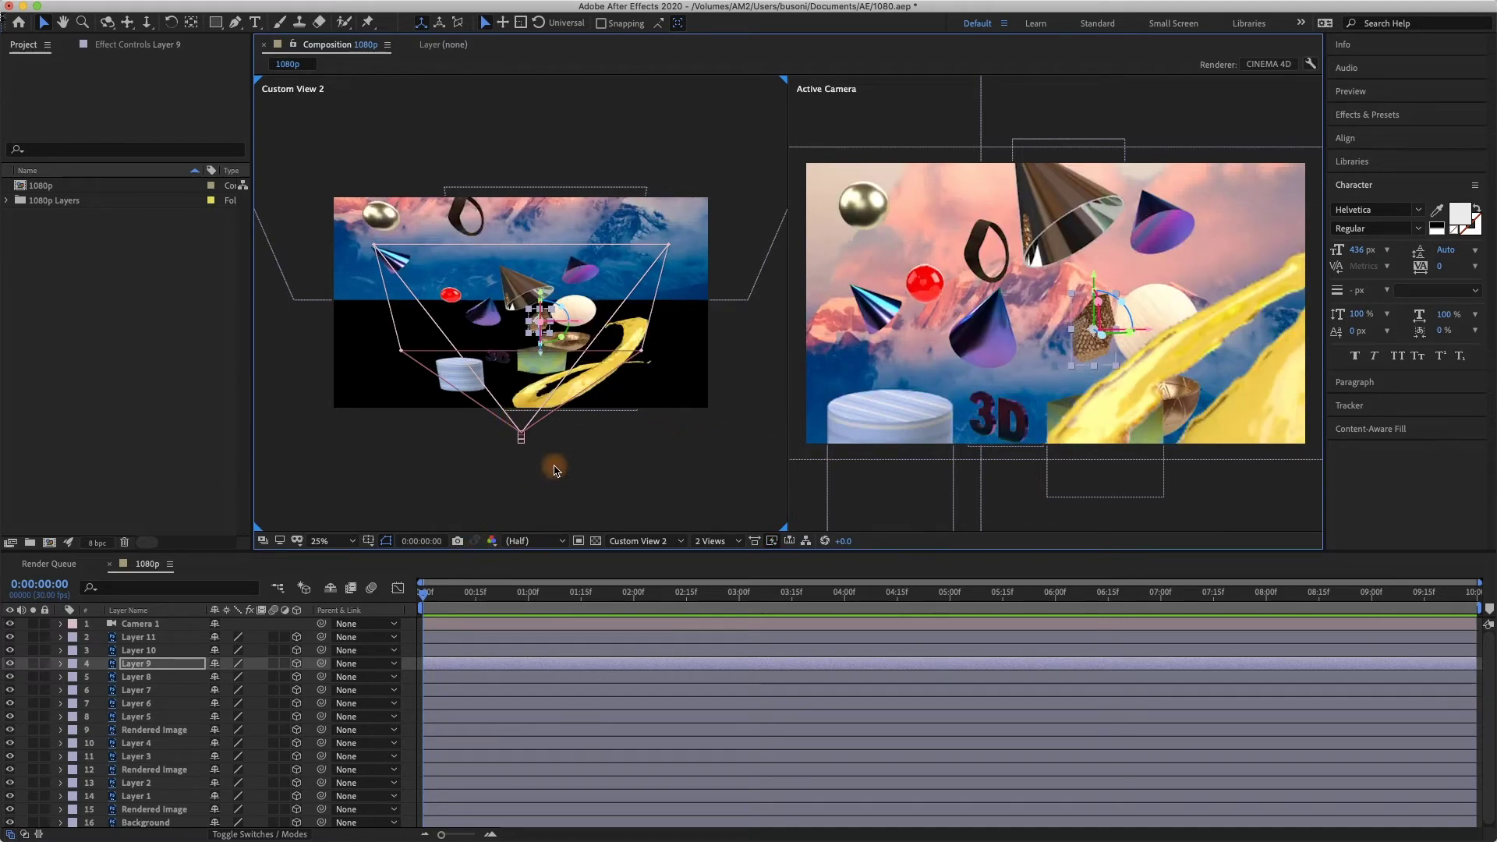
# Shift the blue striped cone's Rendered Image layer slightly left in the Active Camera view
pyautogui.click(894, 326)
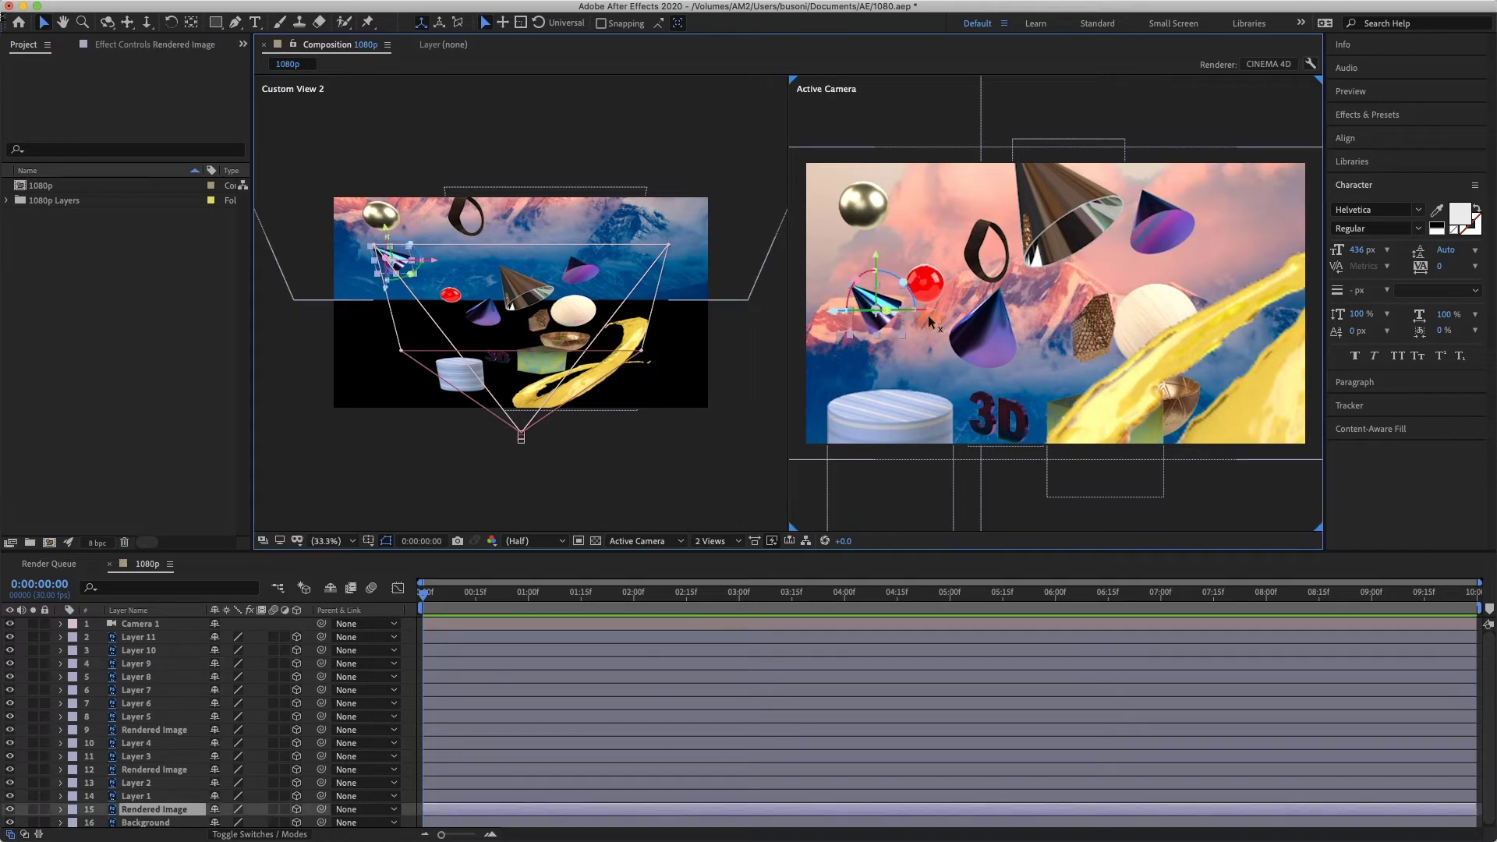
pyautogui.moveTo(934, 318); pyautogui.dragTo(872, 289)
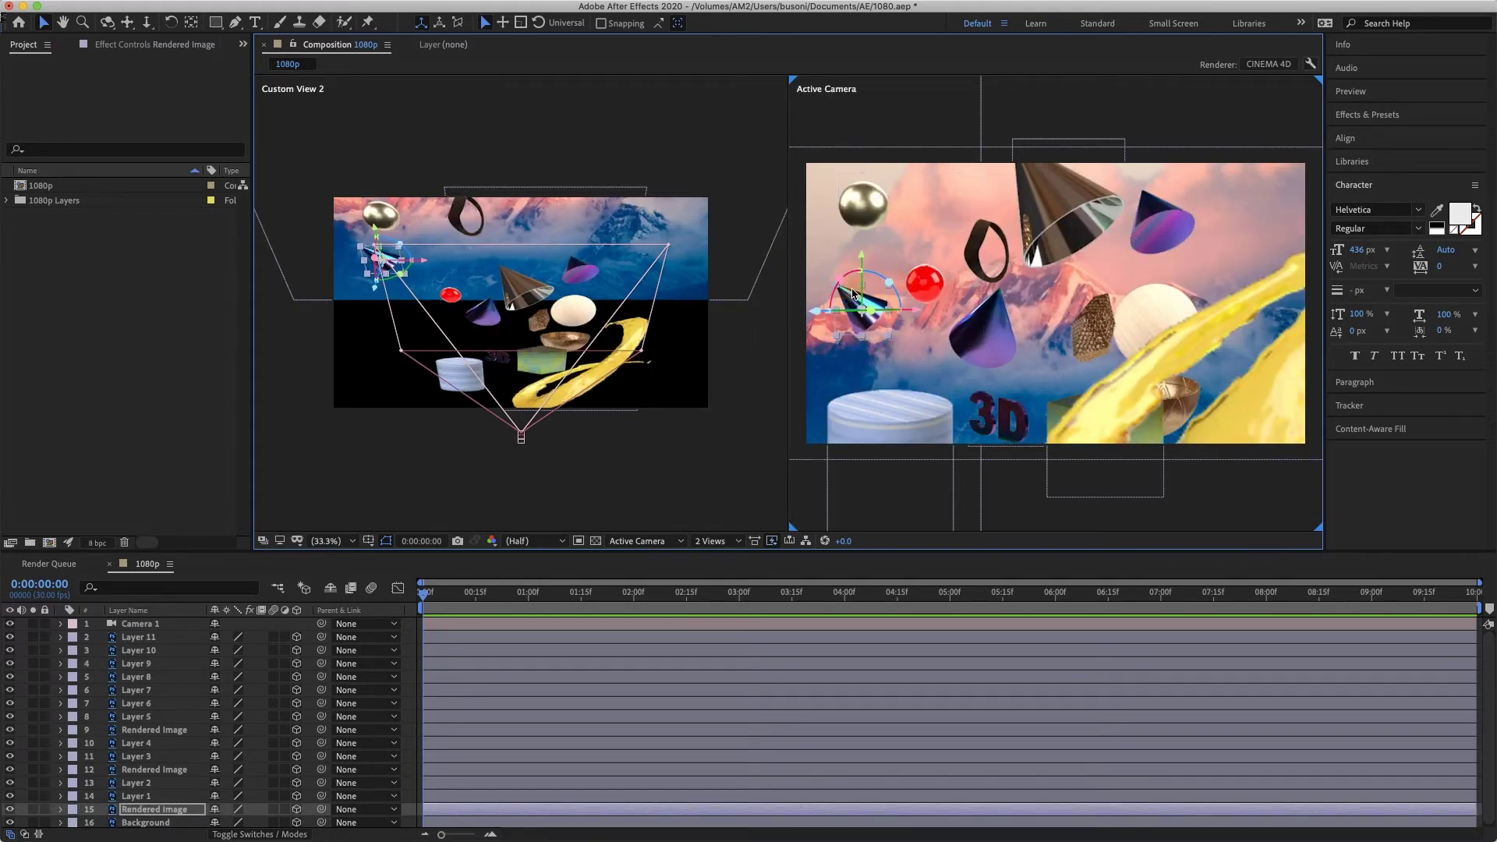
pyautogui.moveTo(866, 295); pyautogui.dragTo(874, 294)
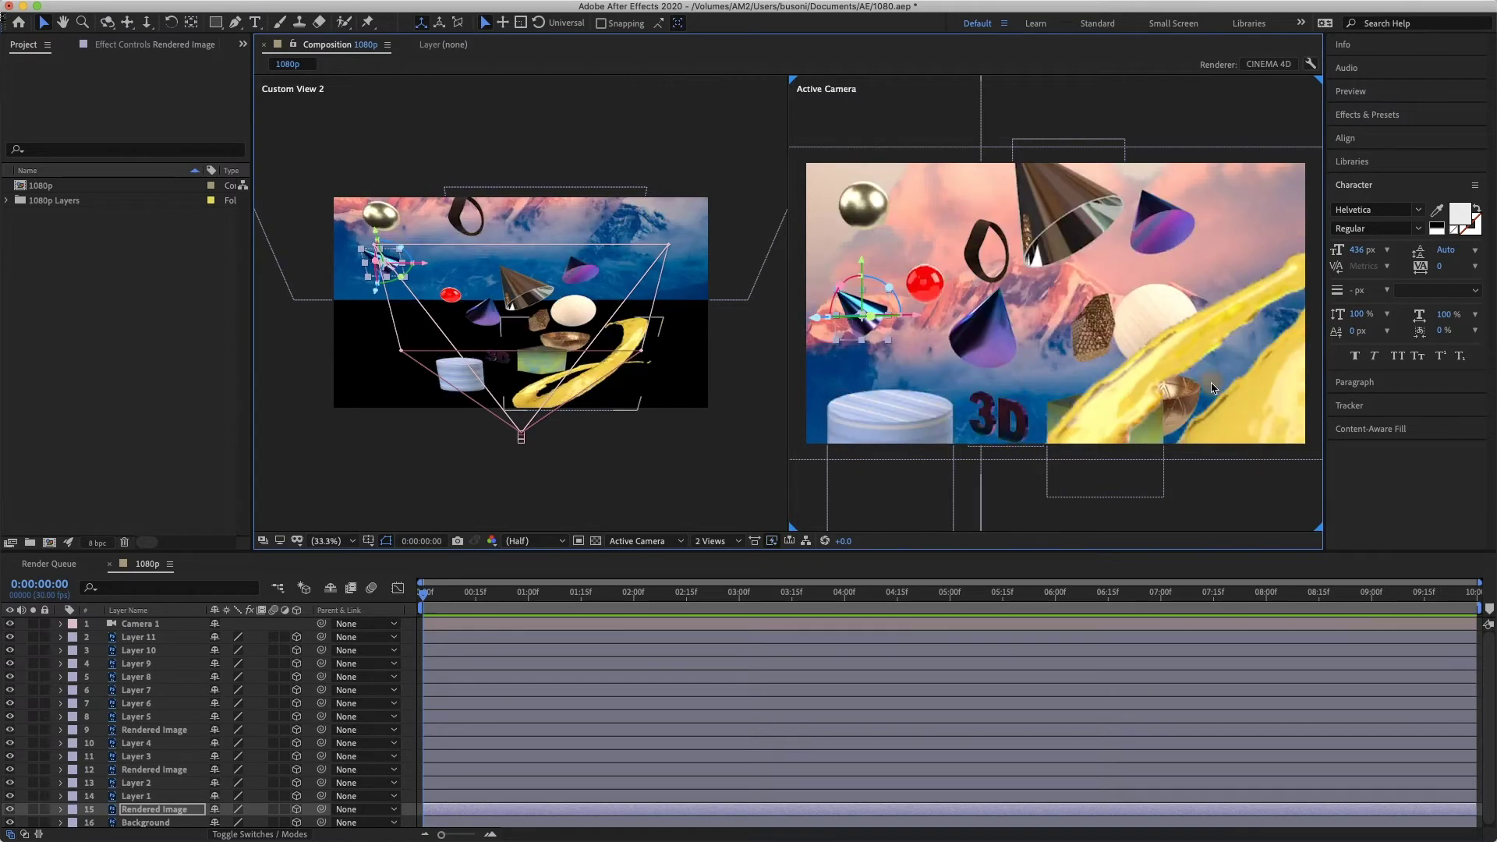
# Move the purple cone on Layer 1 right, away from the metallic cone and toward the frame's right edge
pyautogui.click(1206, 244)
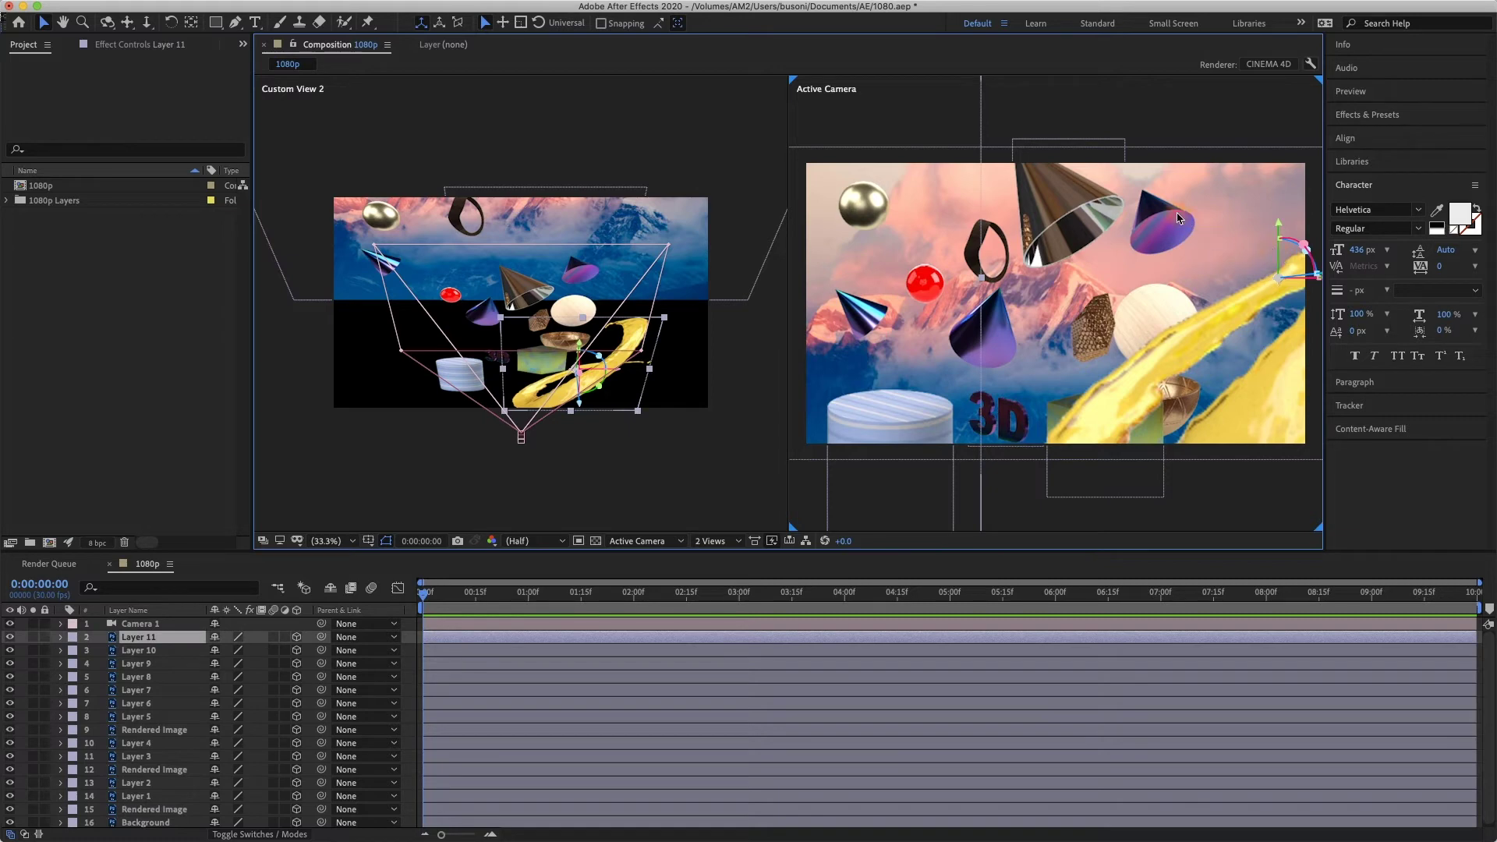
pyautogui.click(623, 271)
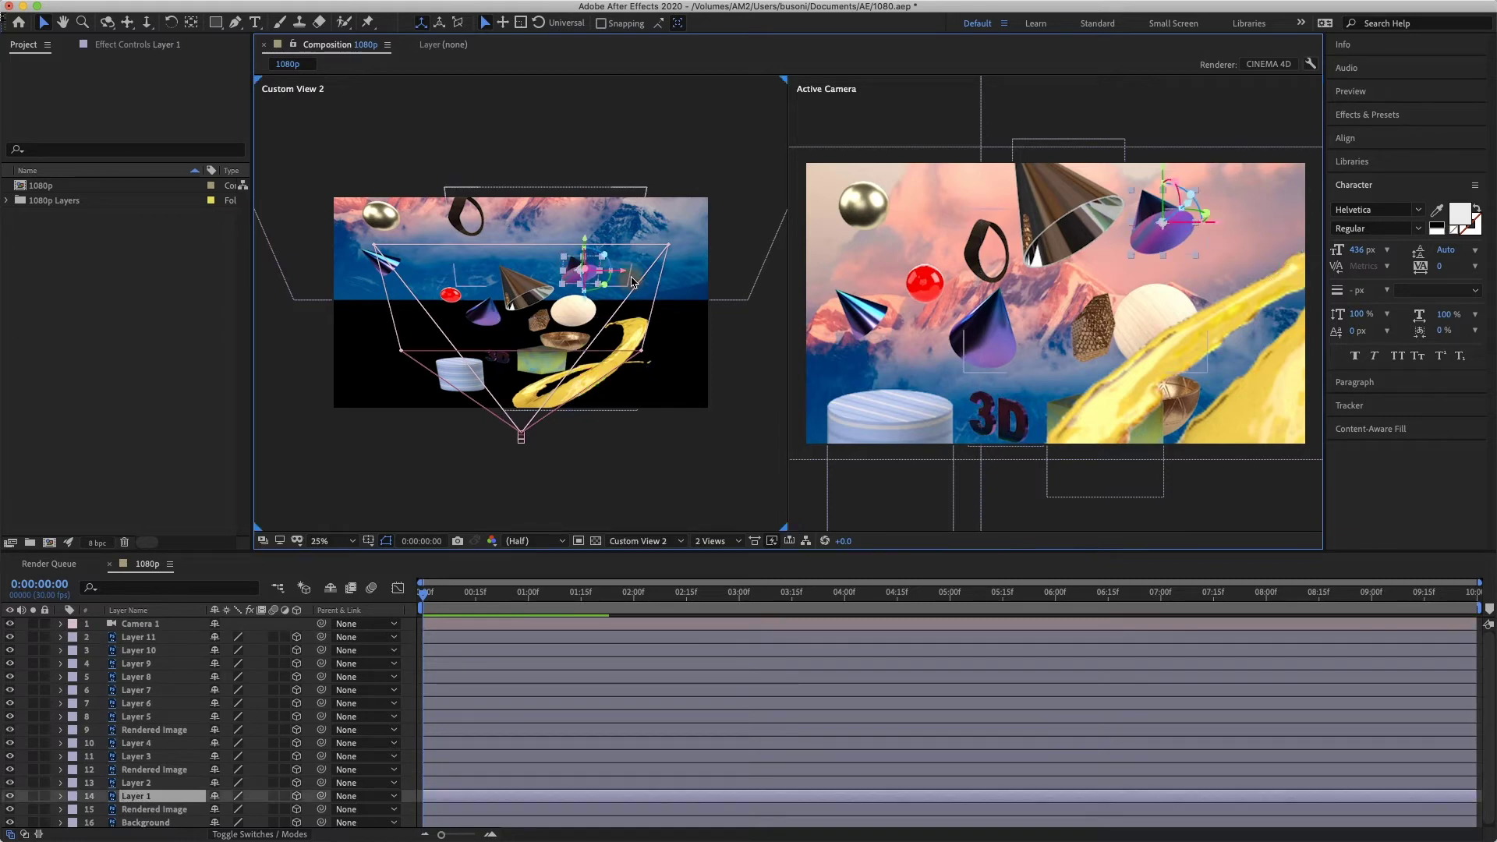
pyautogui.moveTo(627, 277); pyautogui.dragTo(671, 274)
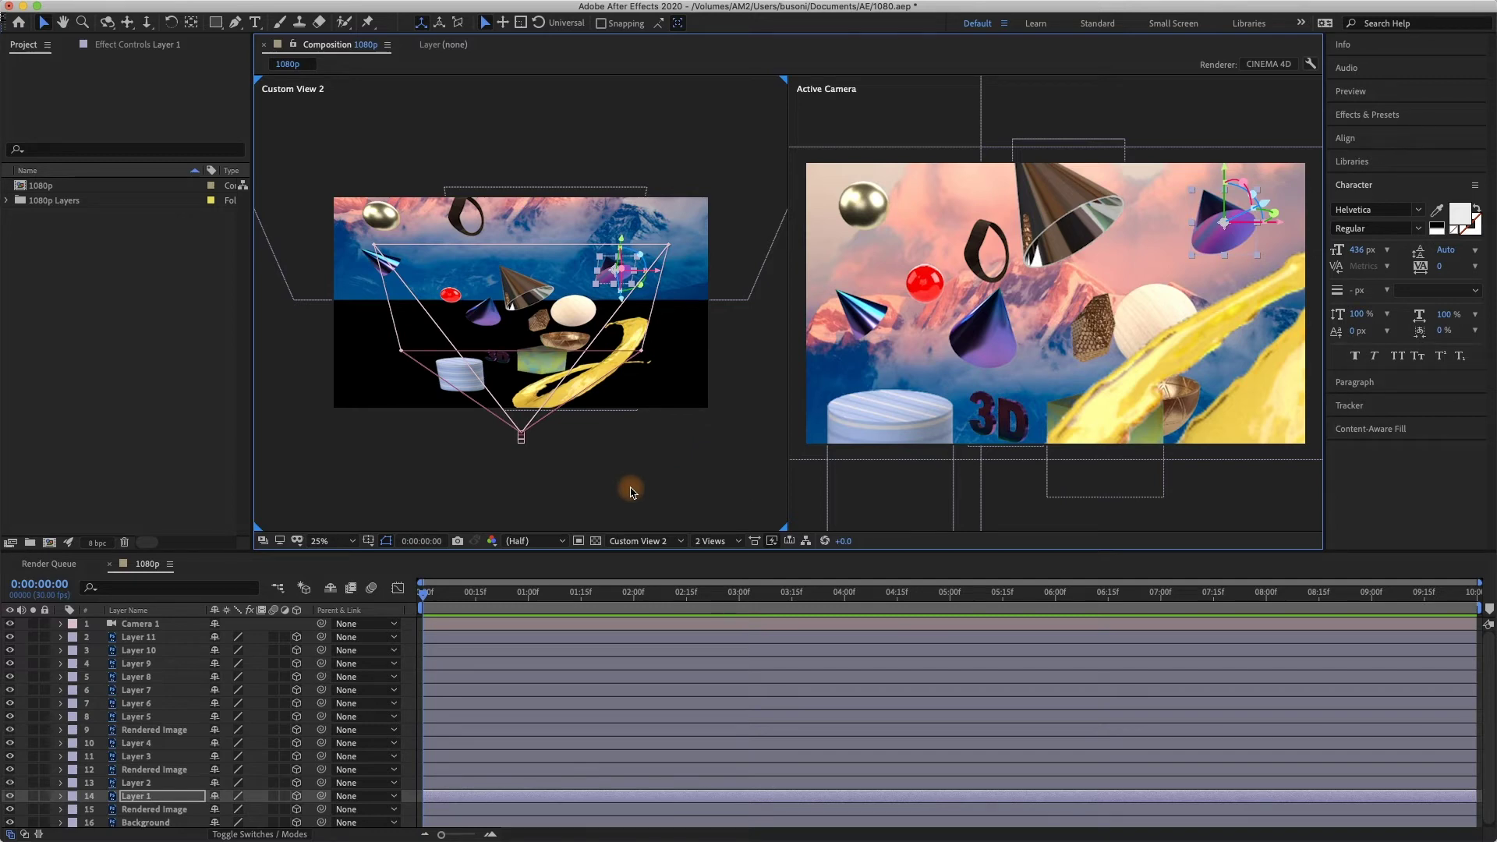
# Expand Camera 1's properties in the timeline and deselect the camera
pyautogui.click(136, 624)
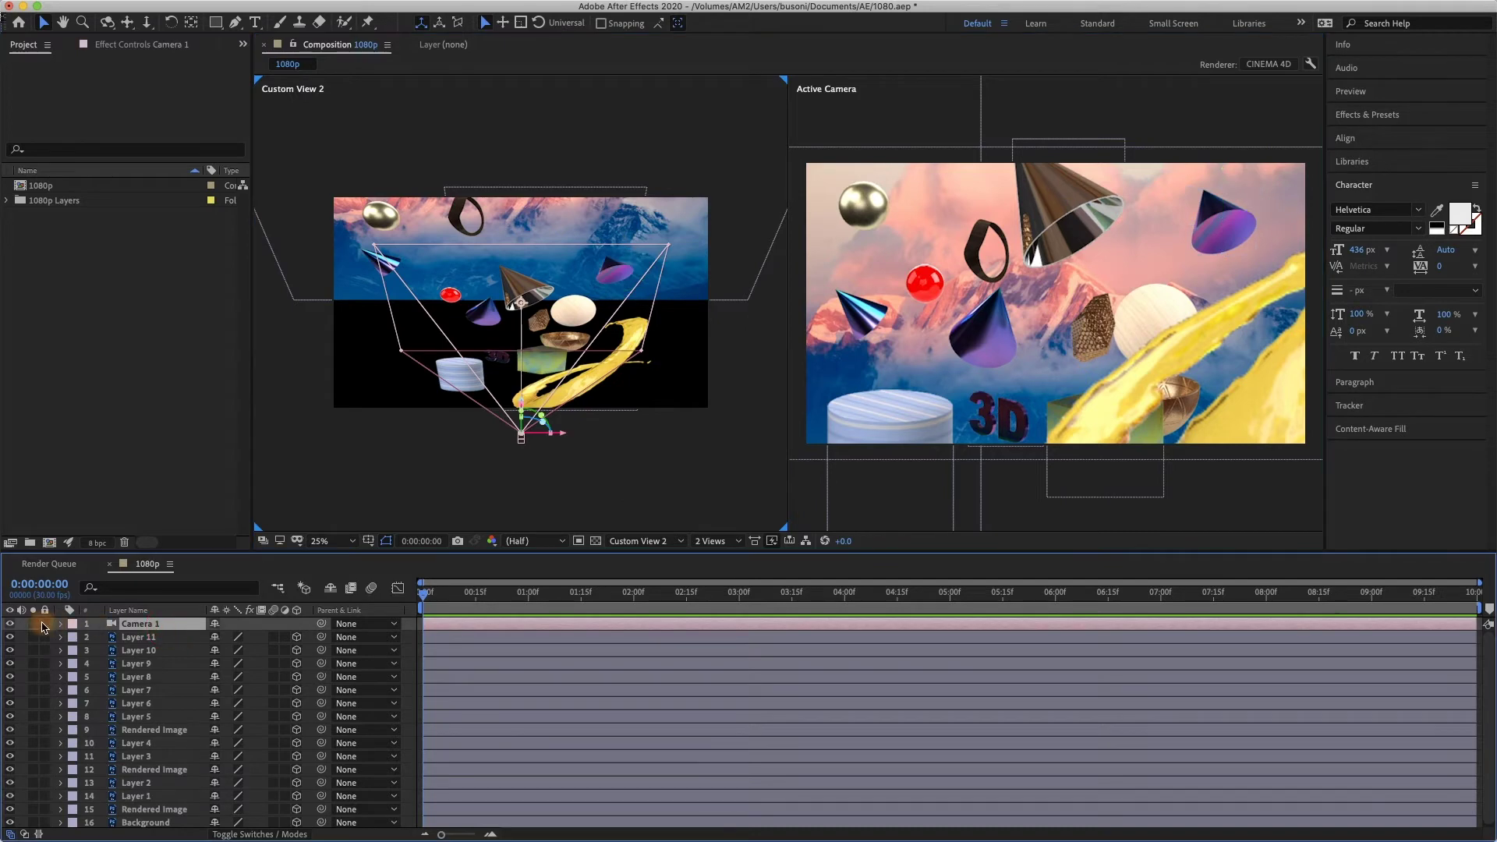
pyautogui.click(62, 624)
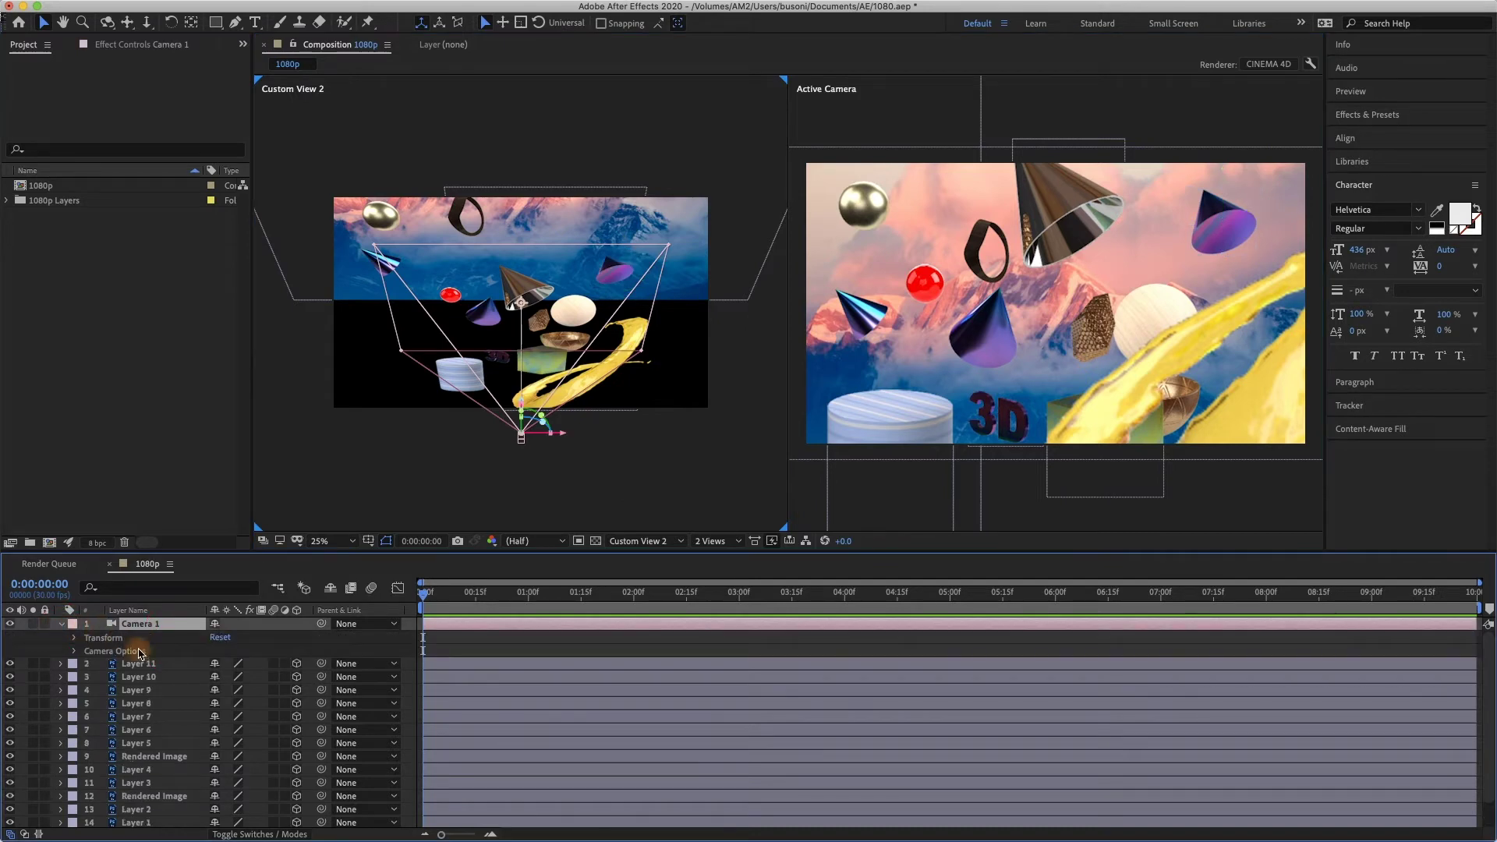
pyautogui.click(626, 494)
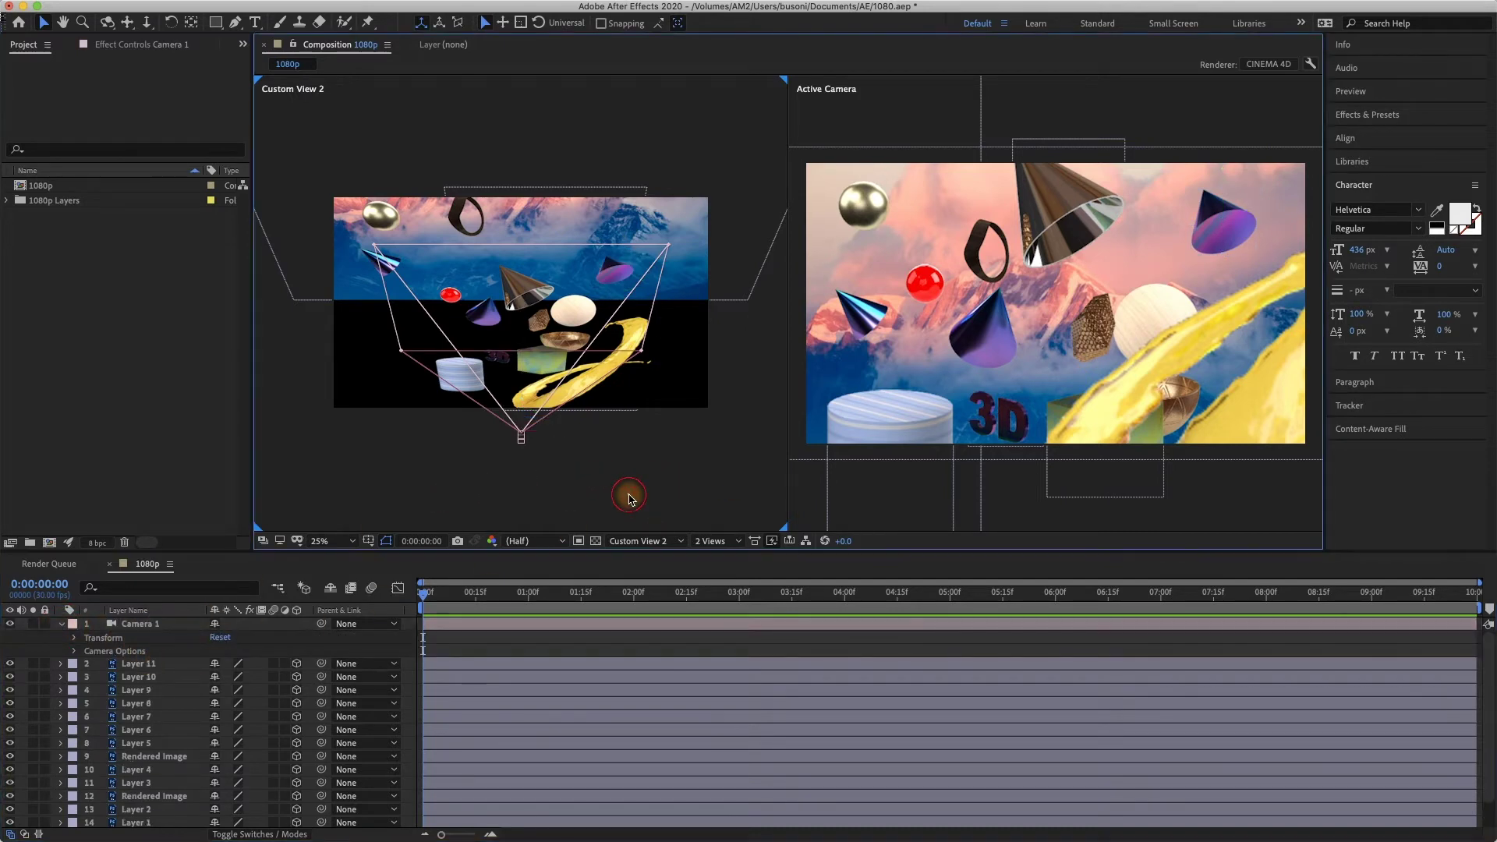
# Try moving Camera 1 forward into the scene in the Custom View 2 pane and undo the move
pyautogui.click(523, 442)
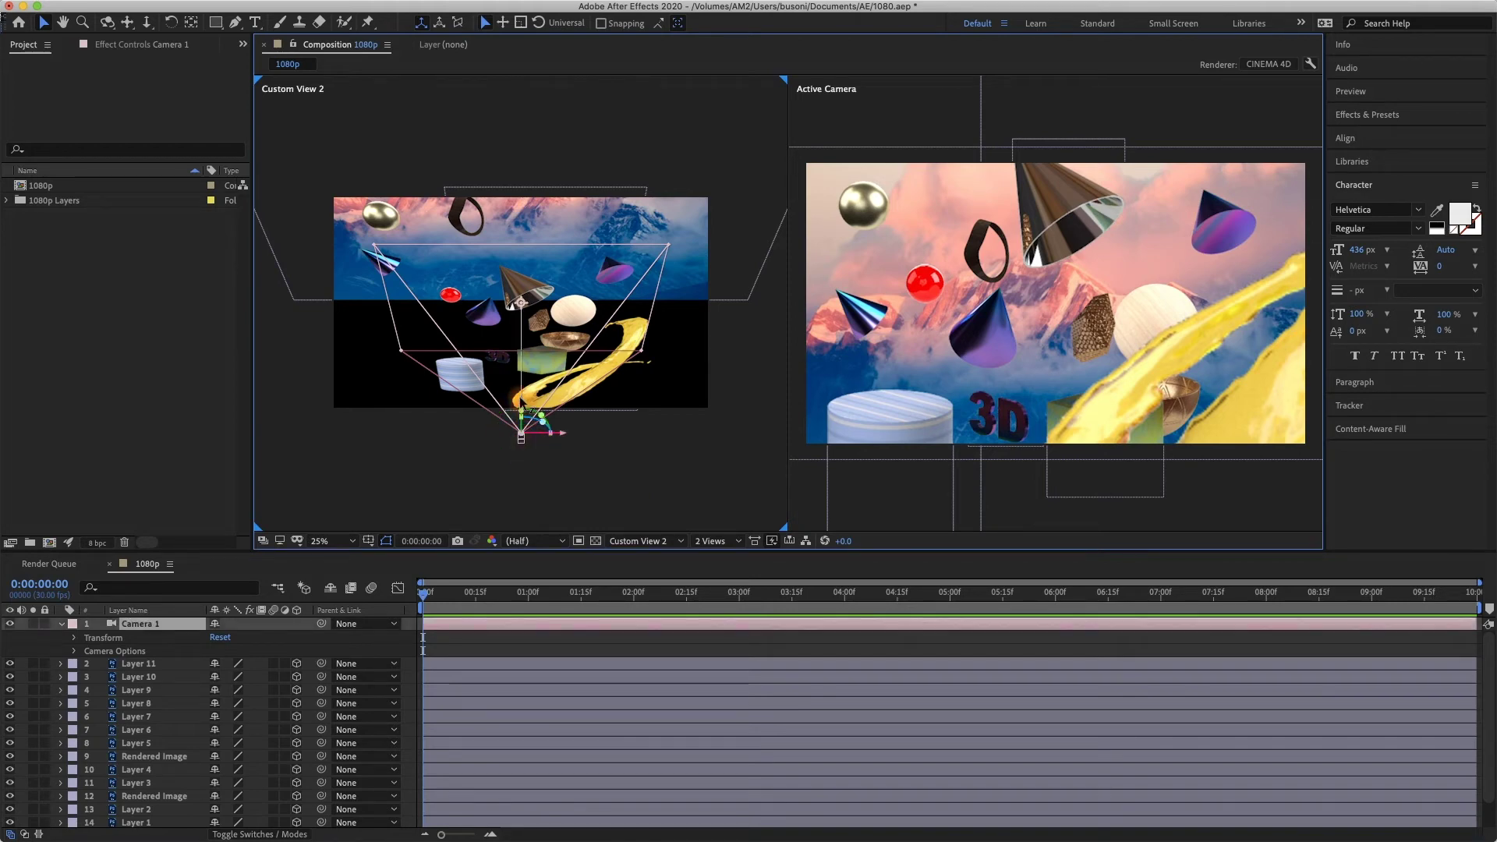
pyautogui.moveTo(521, 402); pyautogui.dragTo(526, 333)
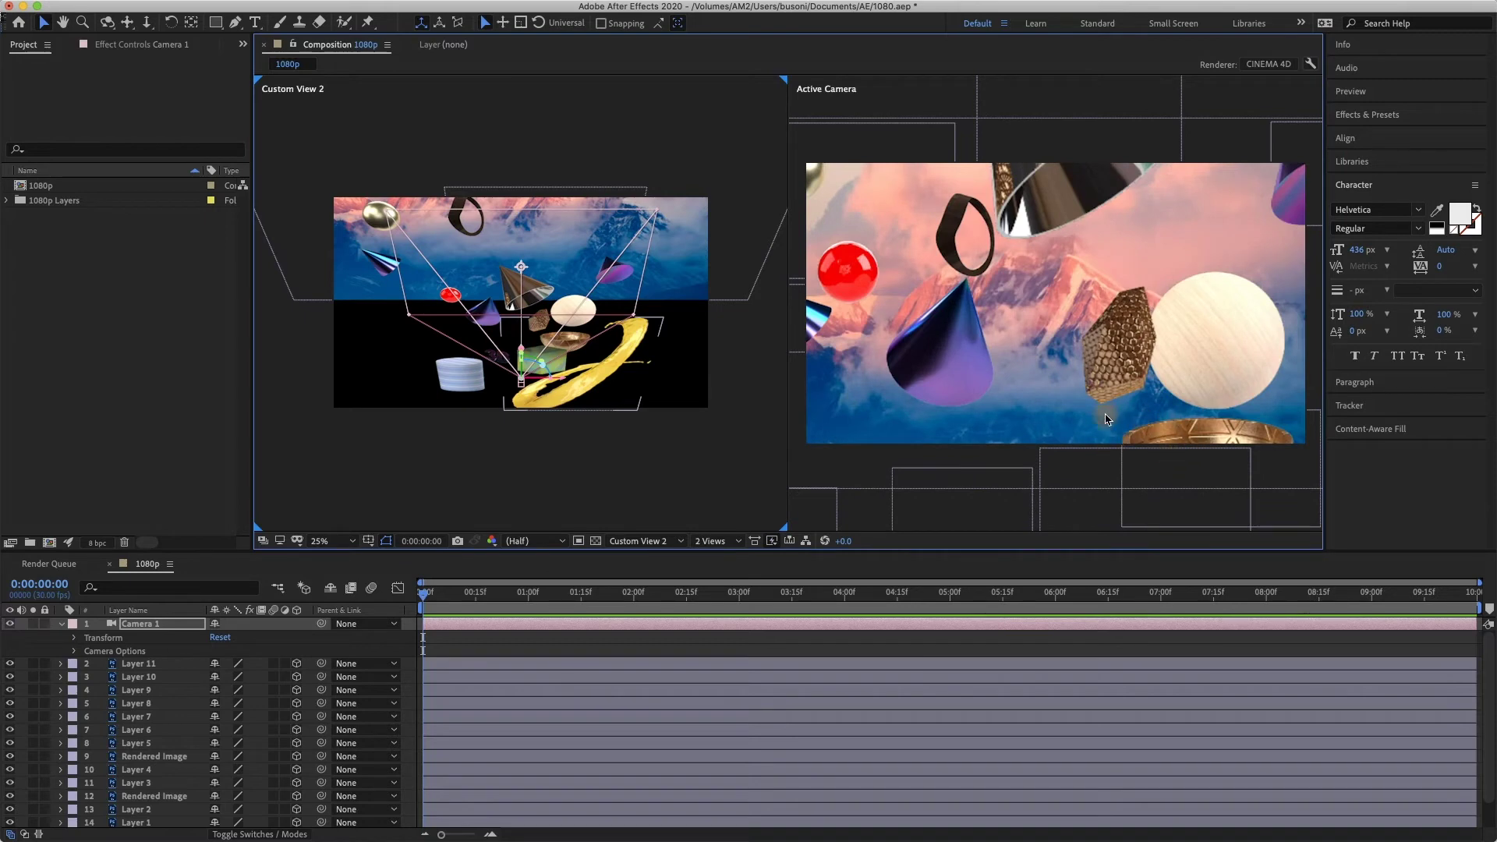
pyautogui.press('super+z')
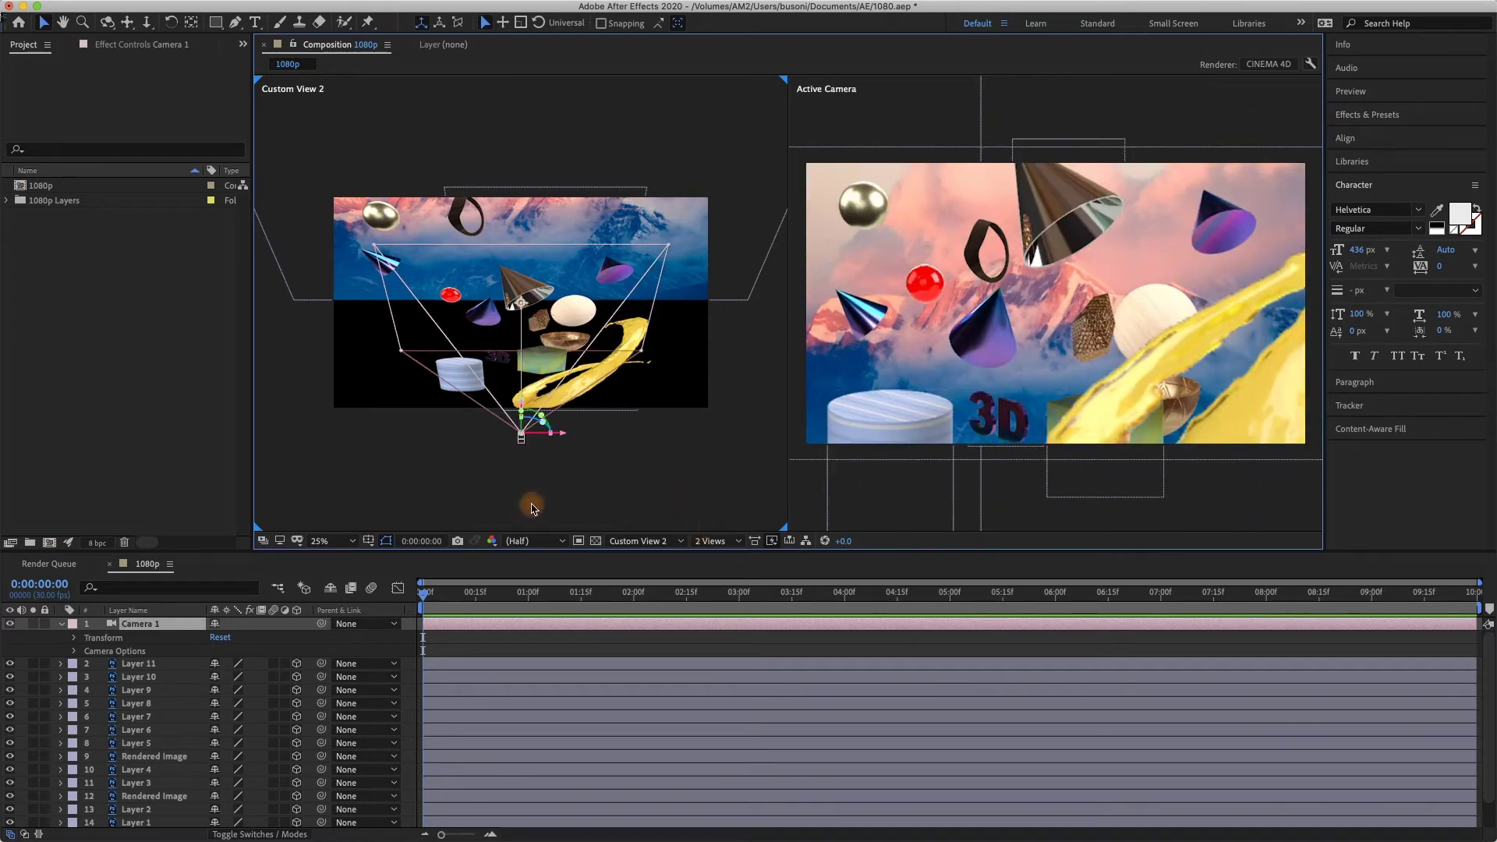
# Reveal Camera 1's Transform properties and set a starting Position keyframe at 0:00:00:00
pyautogui.click(77, 640)
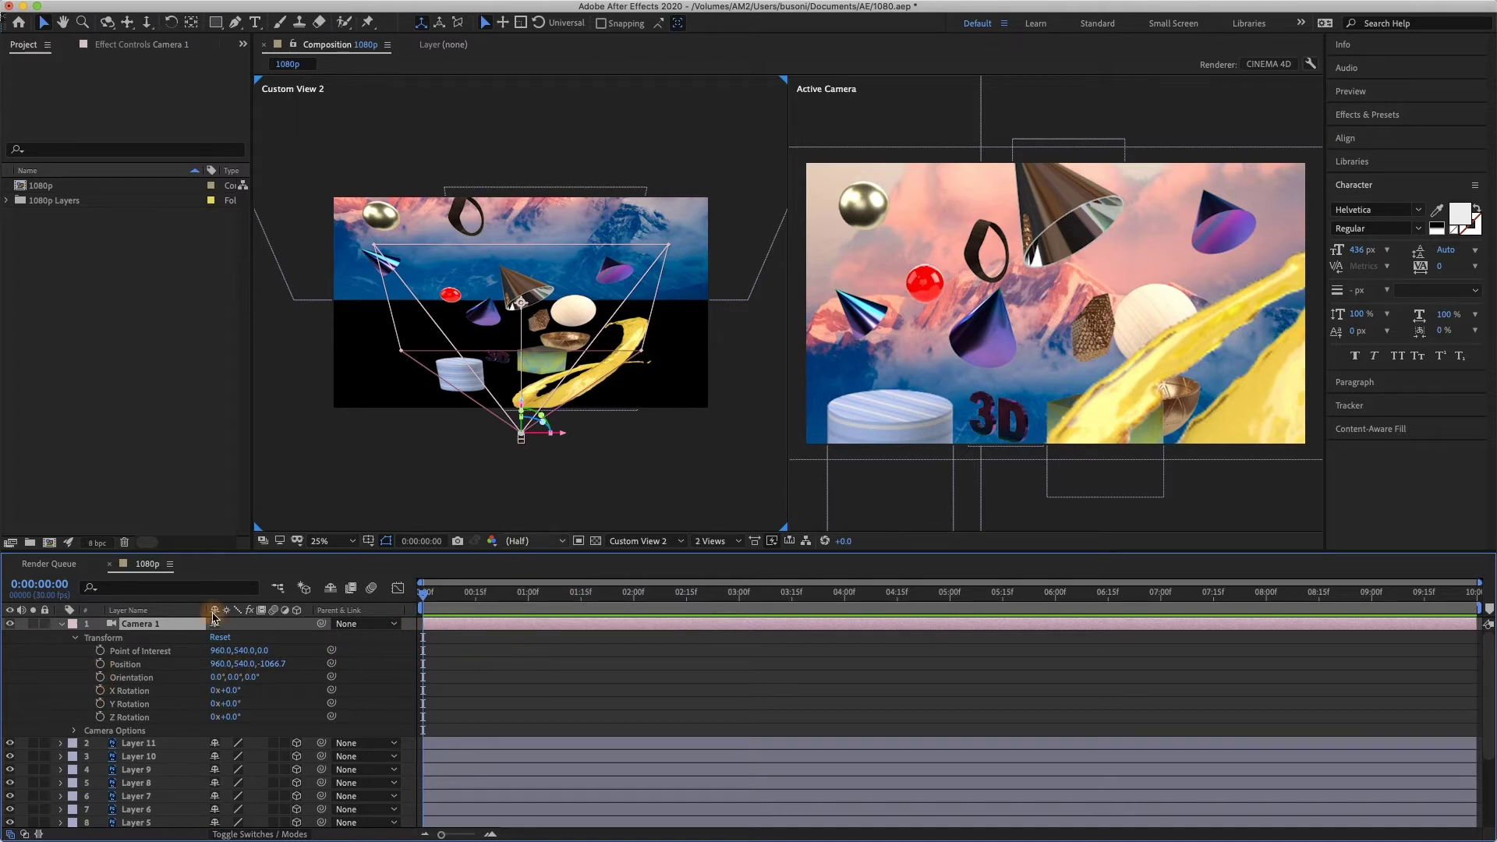
pyautogui.click(100, 665)
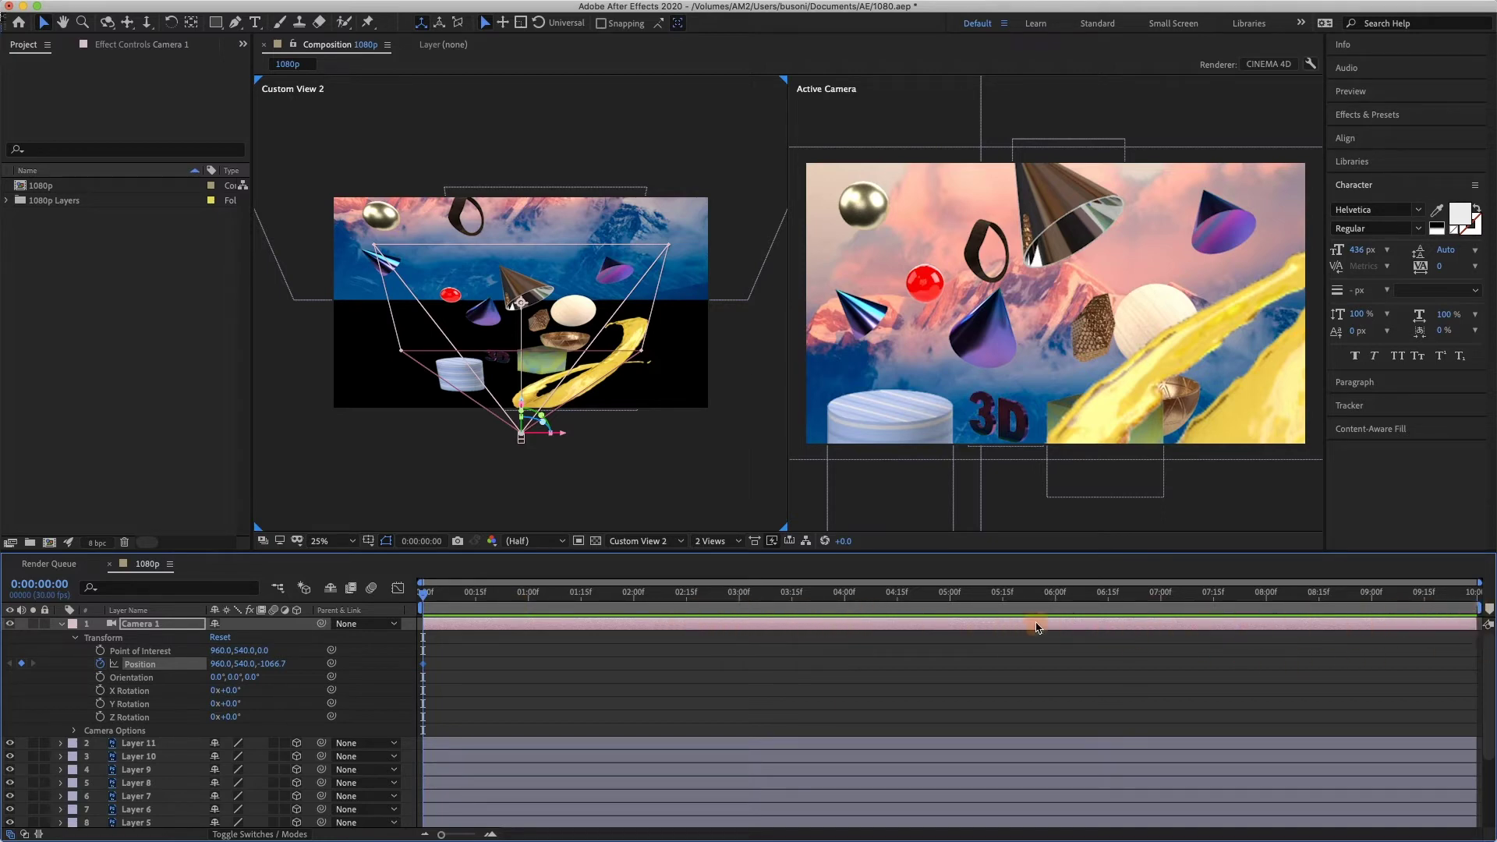
# Shorten the 1080p composition's duration to 5 seconds
pyautogui.press('super+k')
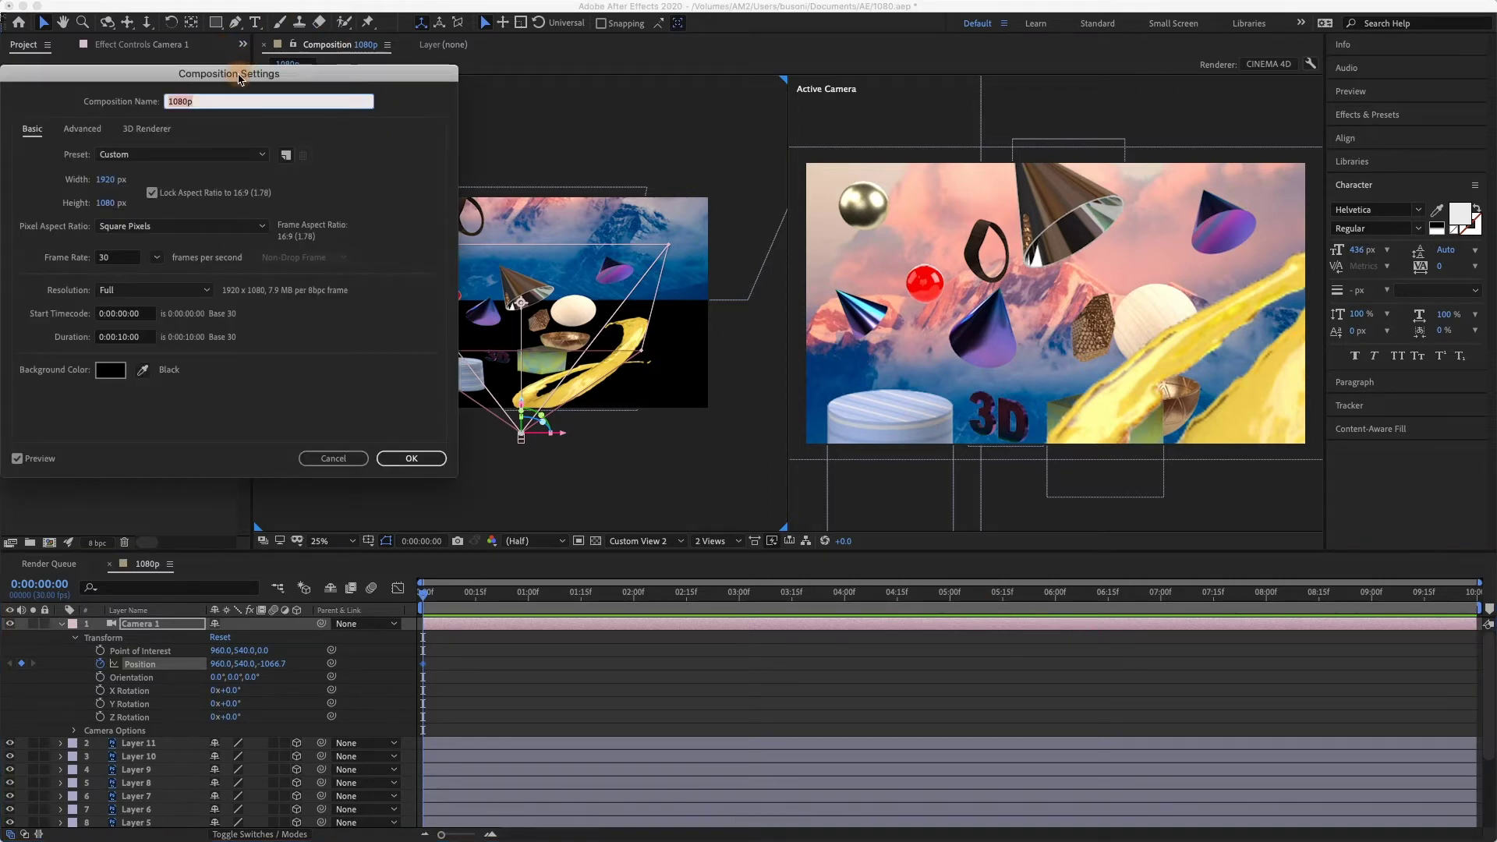
pyautogui.moveTo(238, 79); pyautogui.dragTo(804, 272)
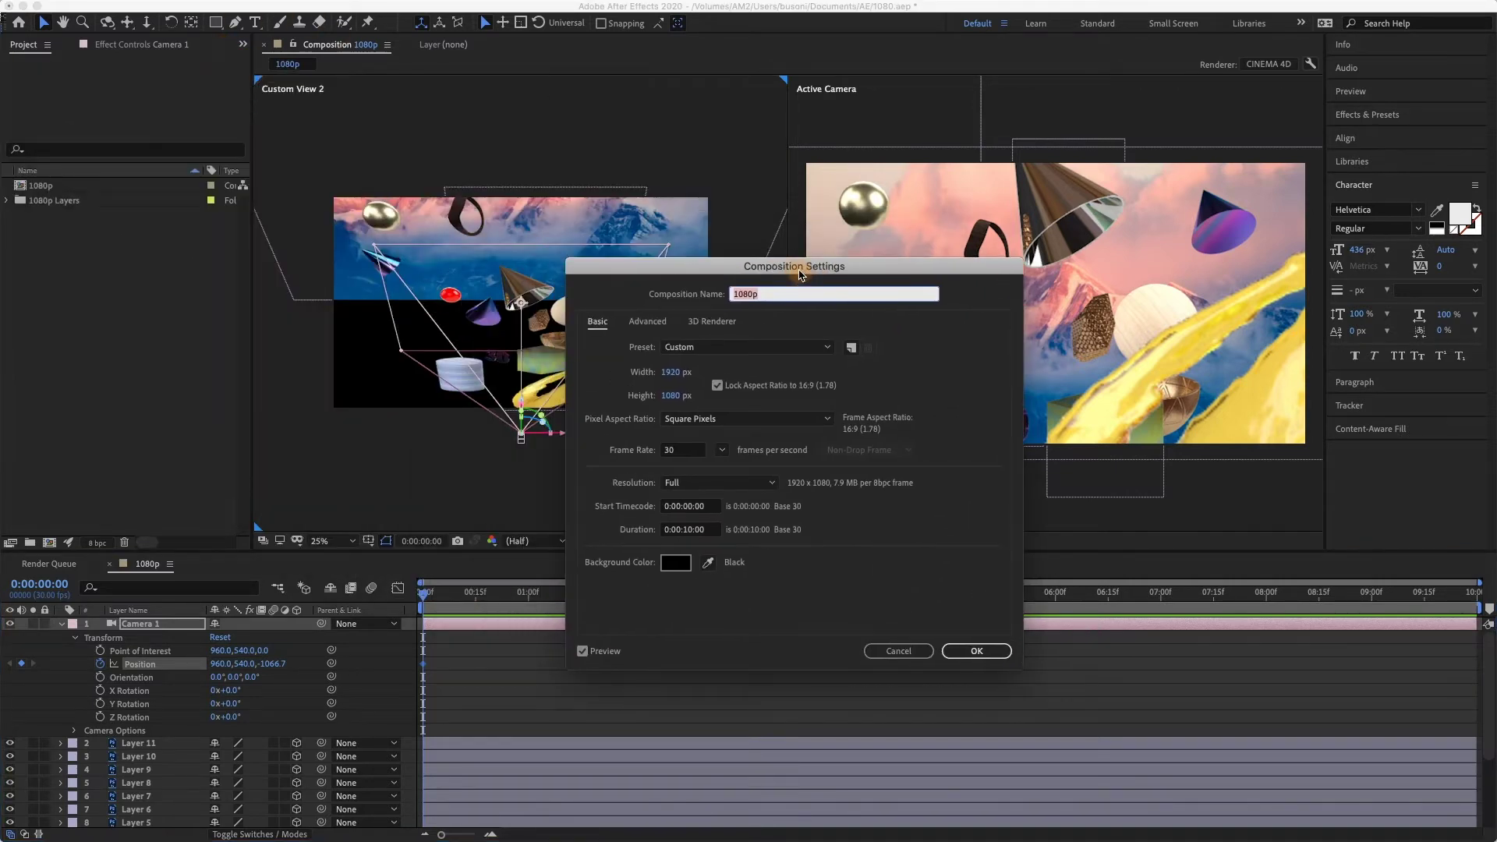
pyautogui.click(694, 531)
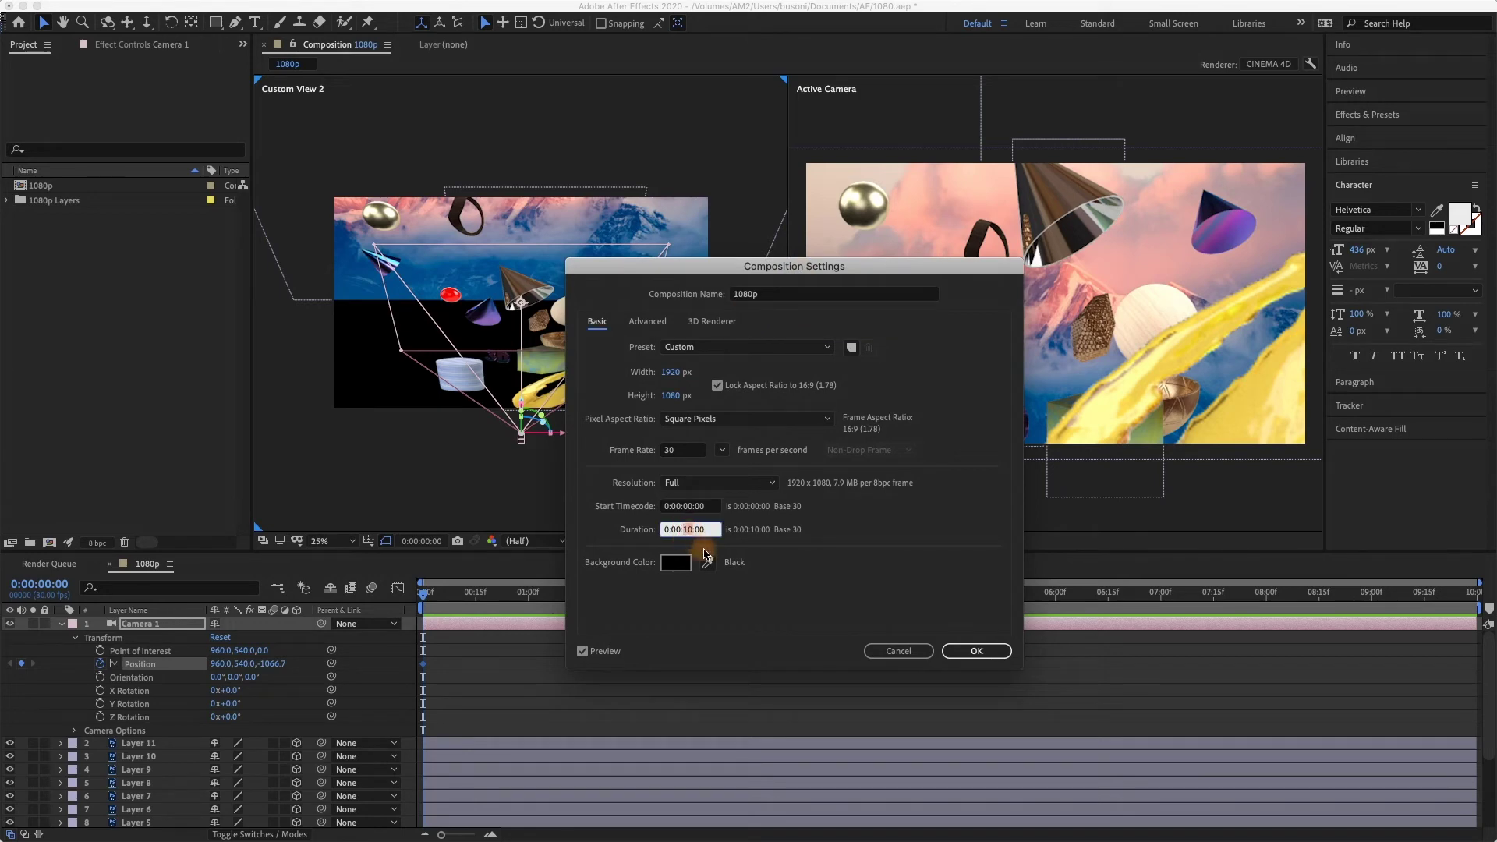
pyautogui.press('super+a')
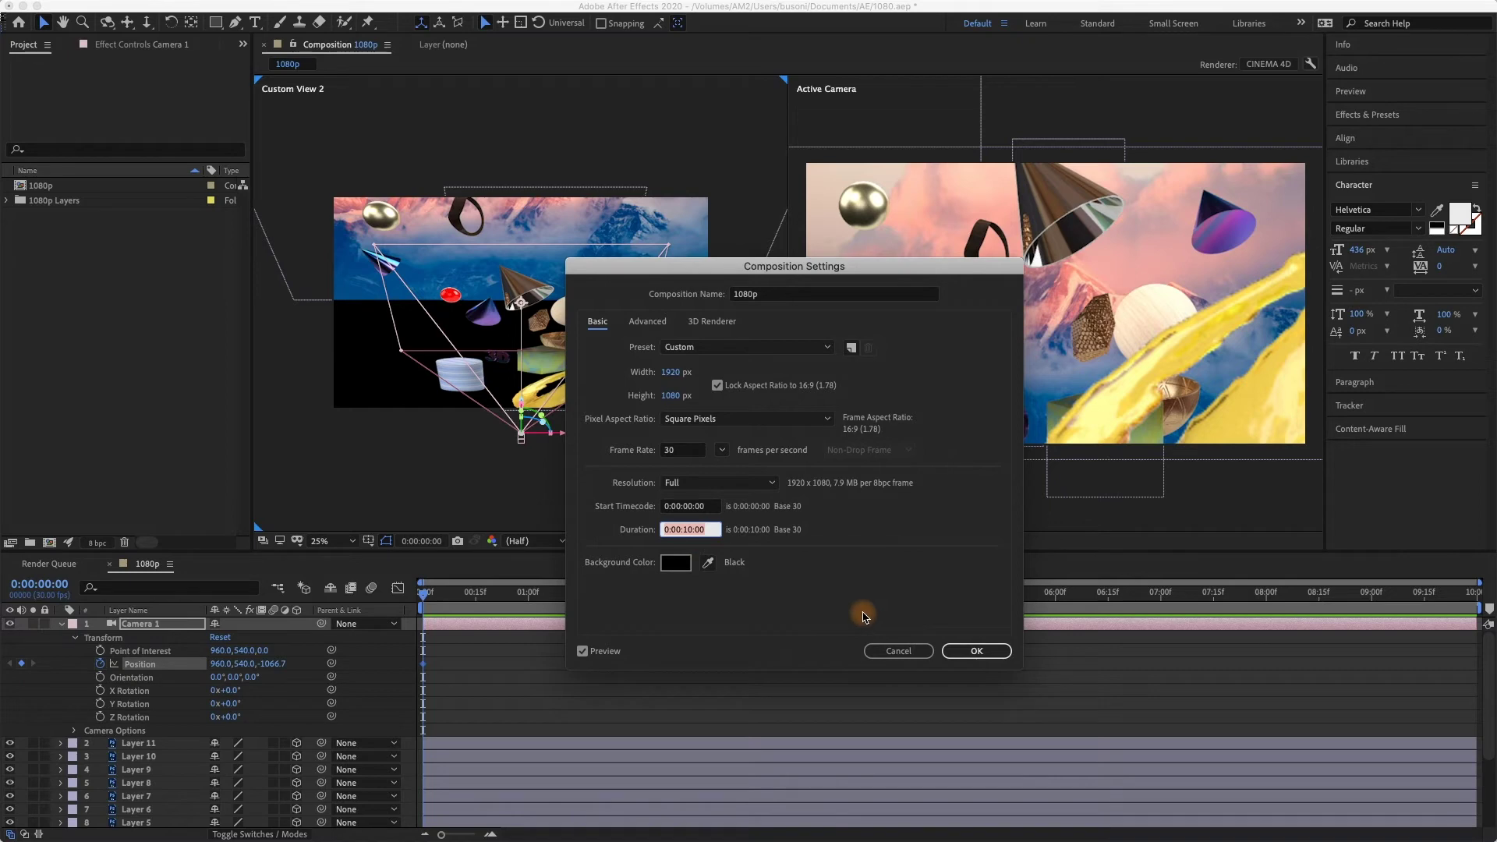
pyautogui.write('5')
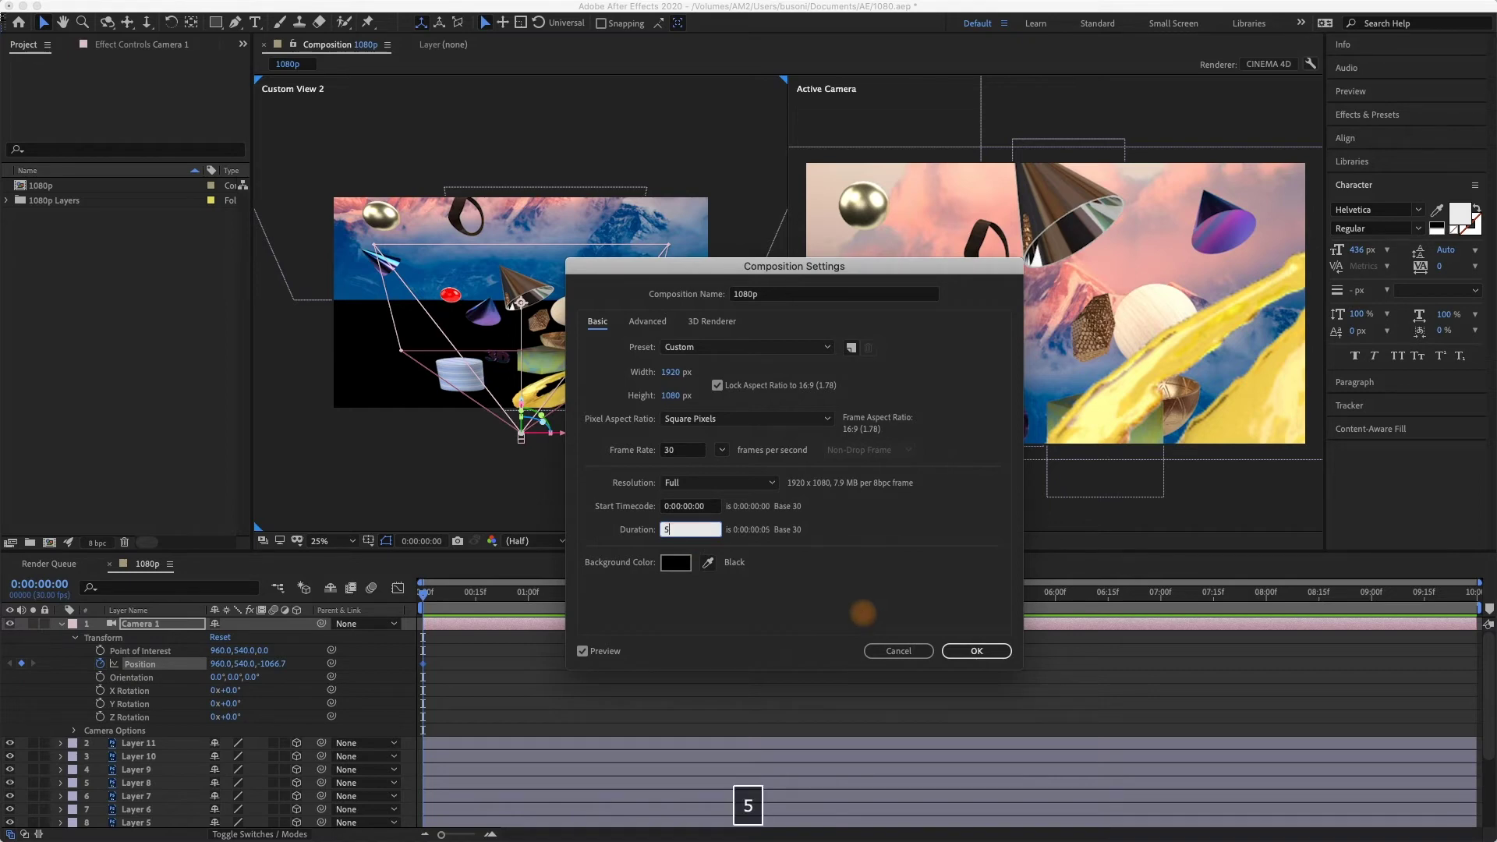
pyautogui.write('00')
pyautogui.press('Return')
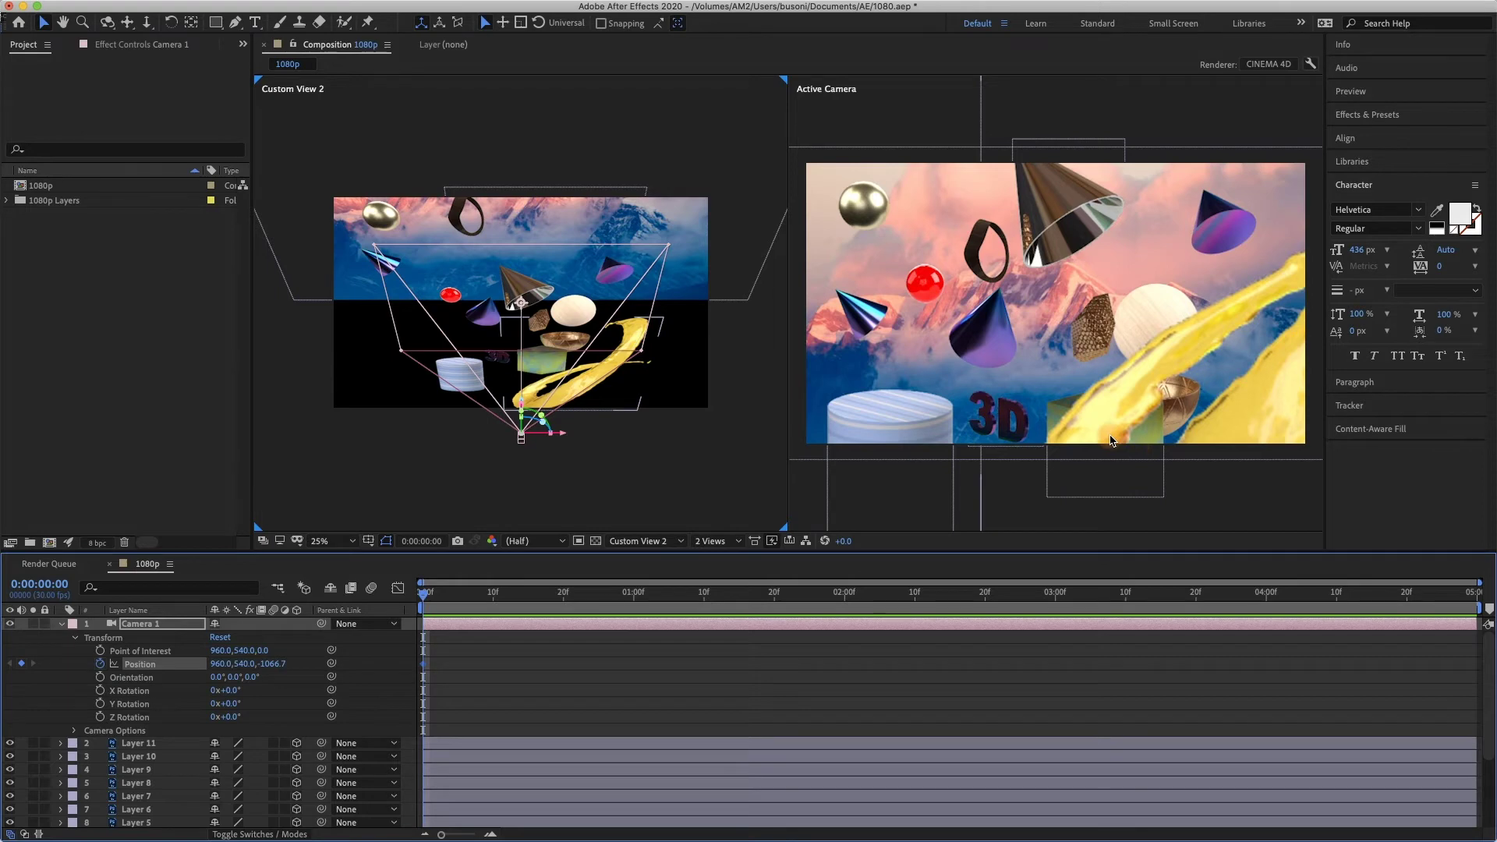
# Keyframe Camera 1's Z position at -260.7 at 0:00:04:29 and preview the forward camera move
pyautogui.moveTo(1411, 593); pyautogui.dragTo(1492, 606)
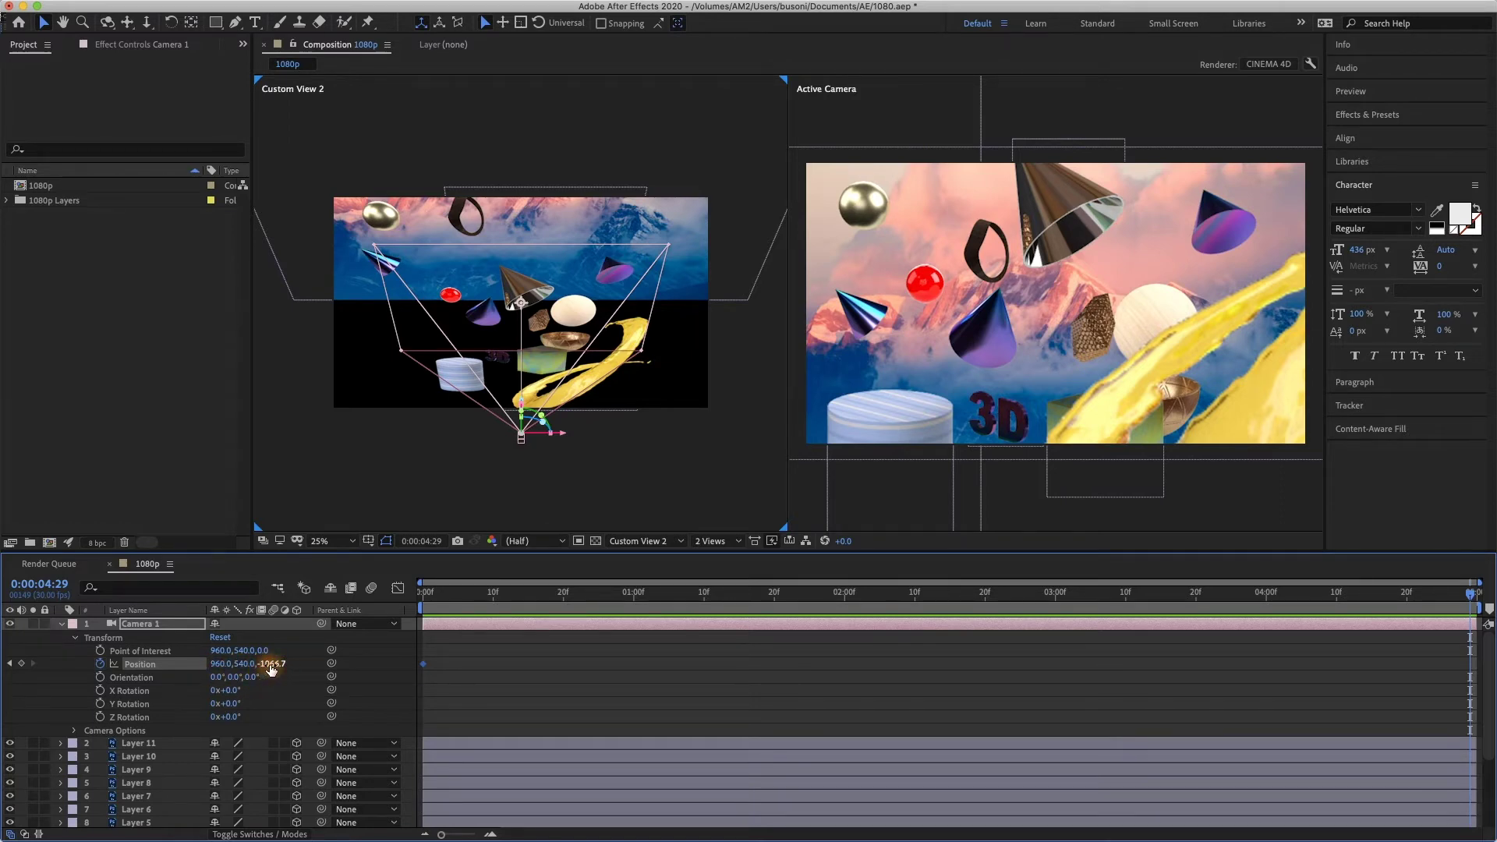
pyautogui.moveTo(271, 670); pyautogui.dragTo(894, 663)
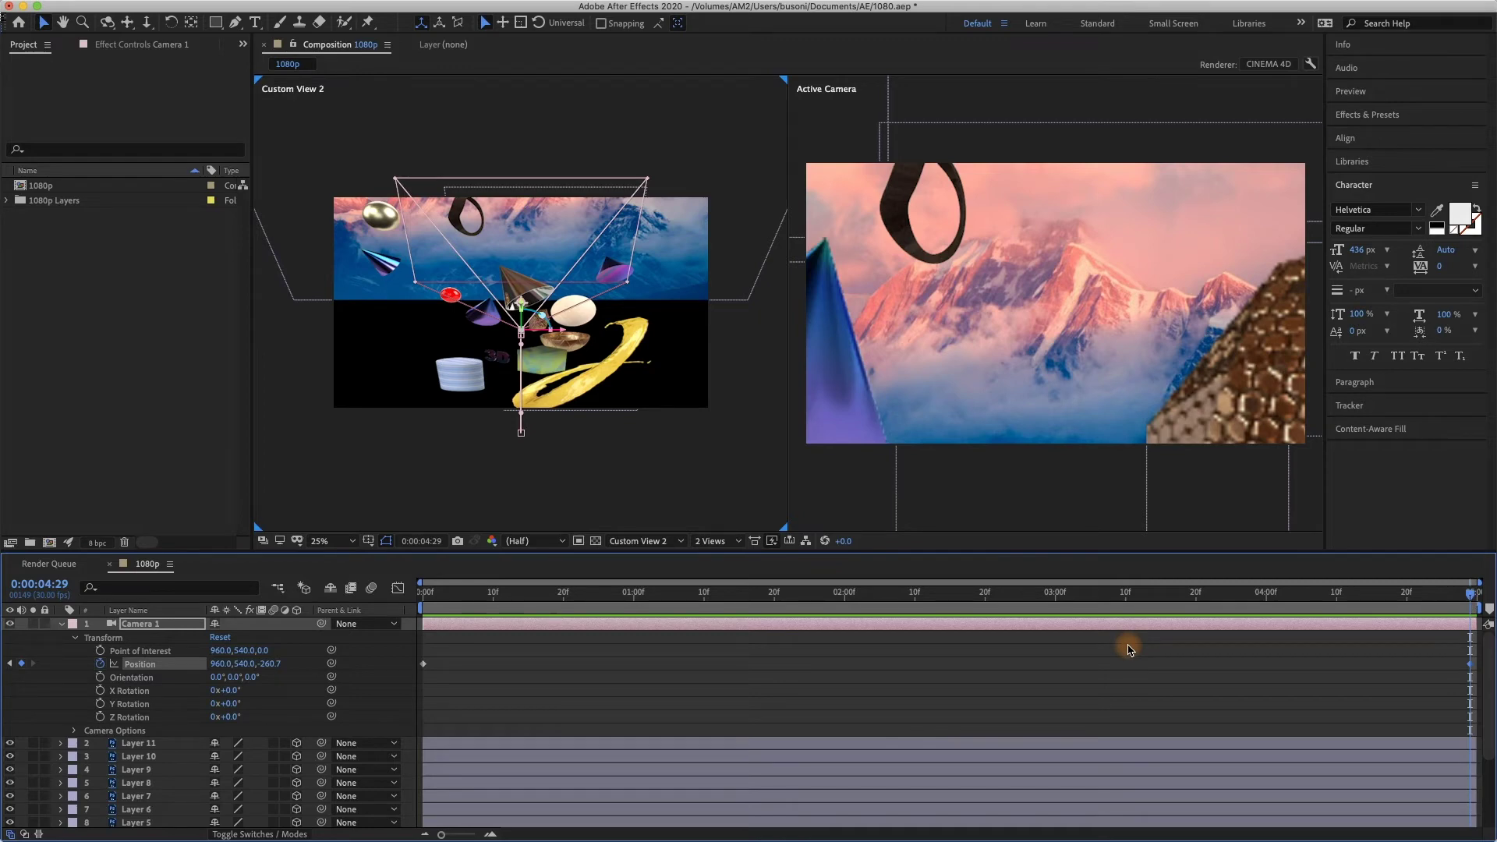
pyautogui.press('space')
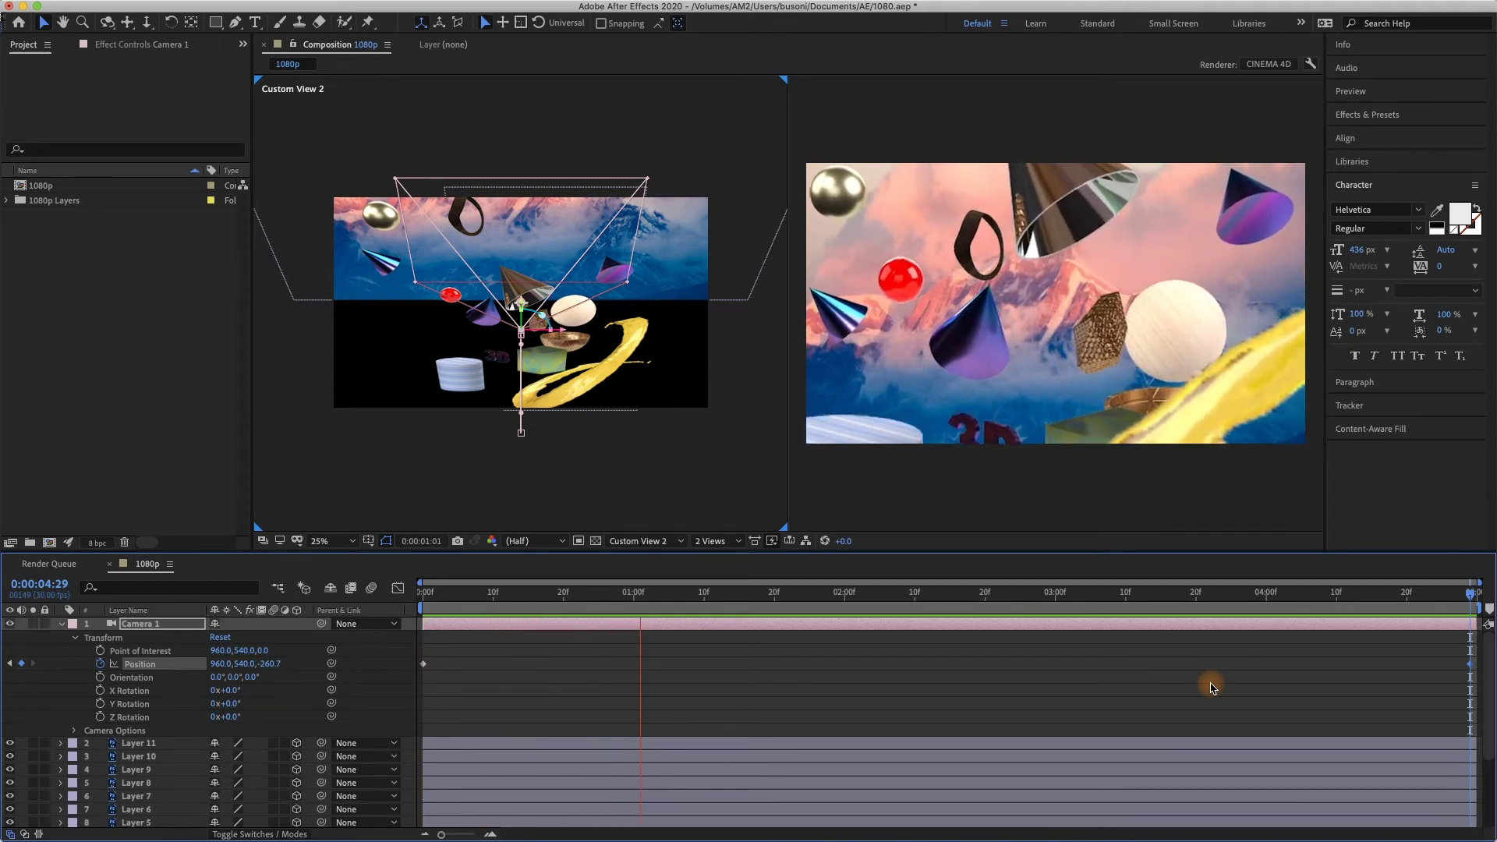
pyautogui.press('space')
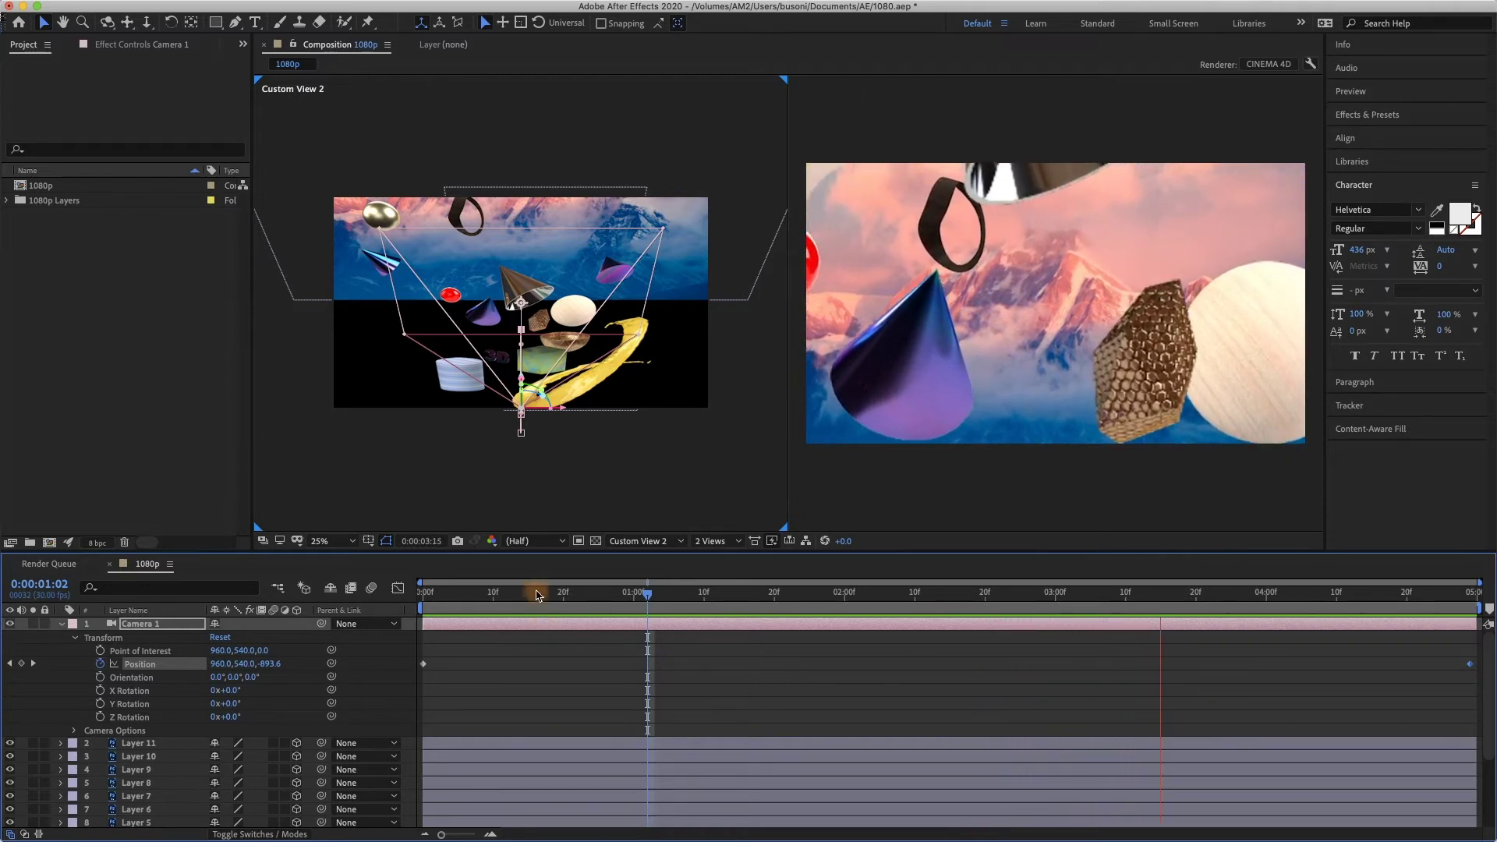
pyautogui.press('space')
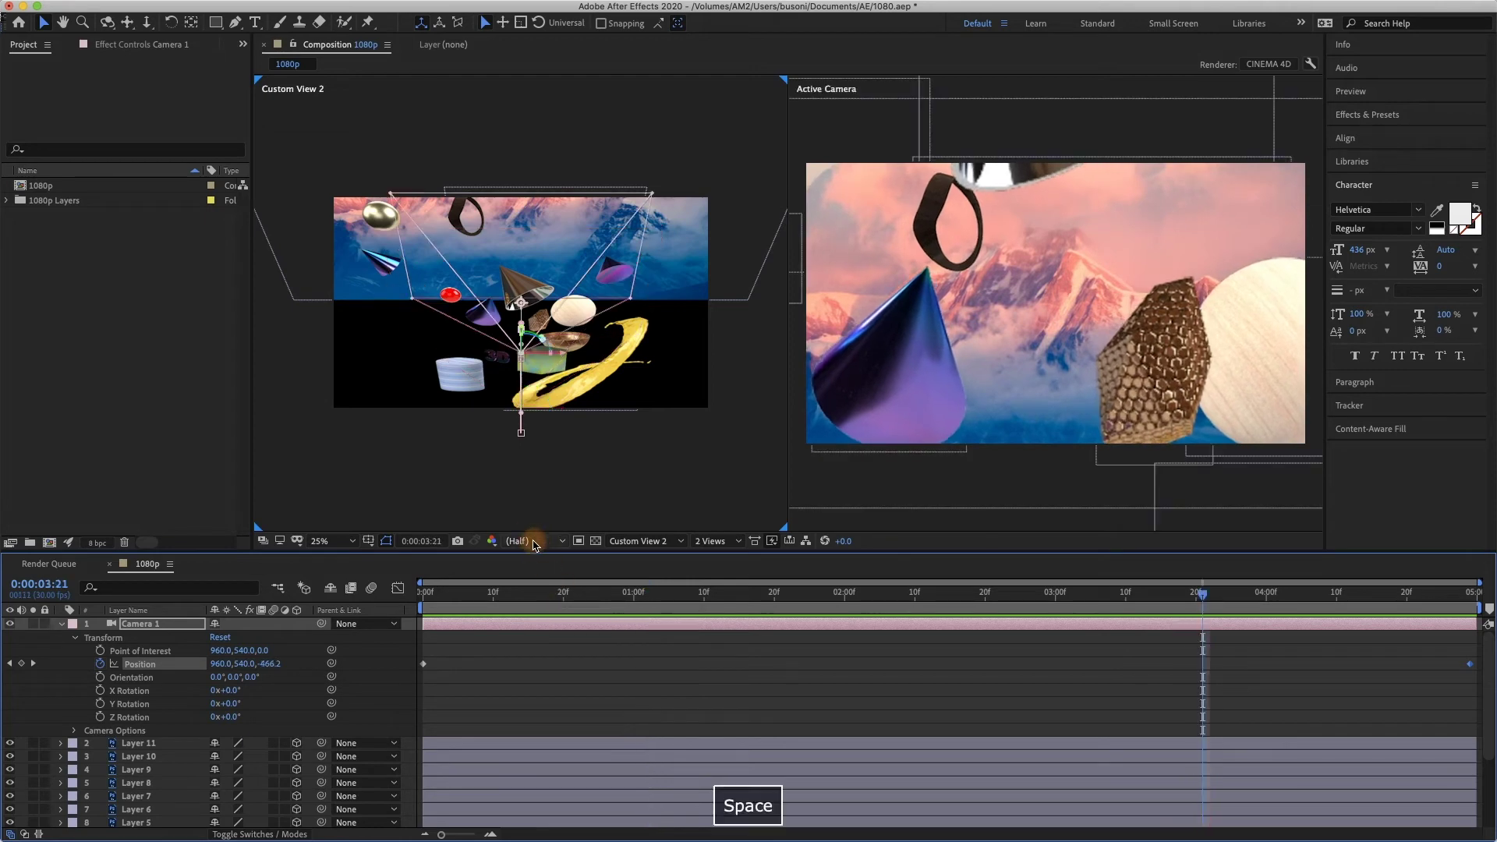
# Set the preview resolution to Full and review the camera move from the first frame
pyautogui.click(532, 541)
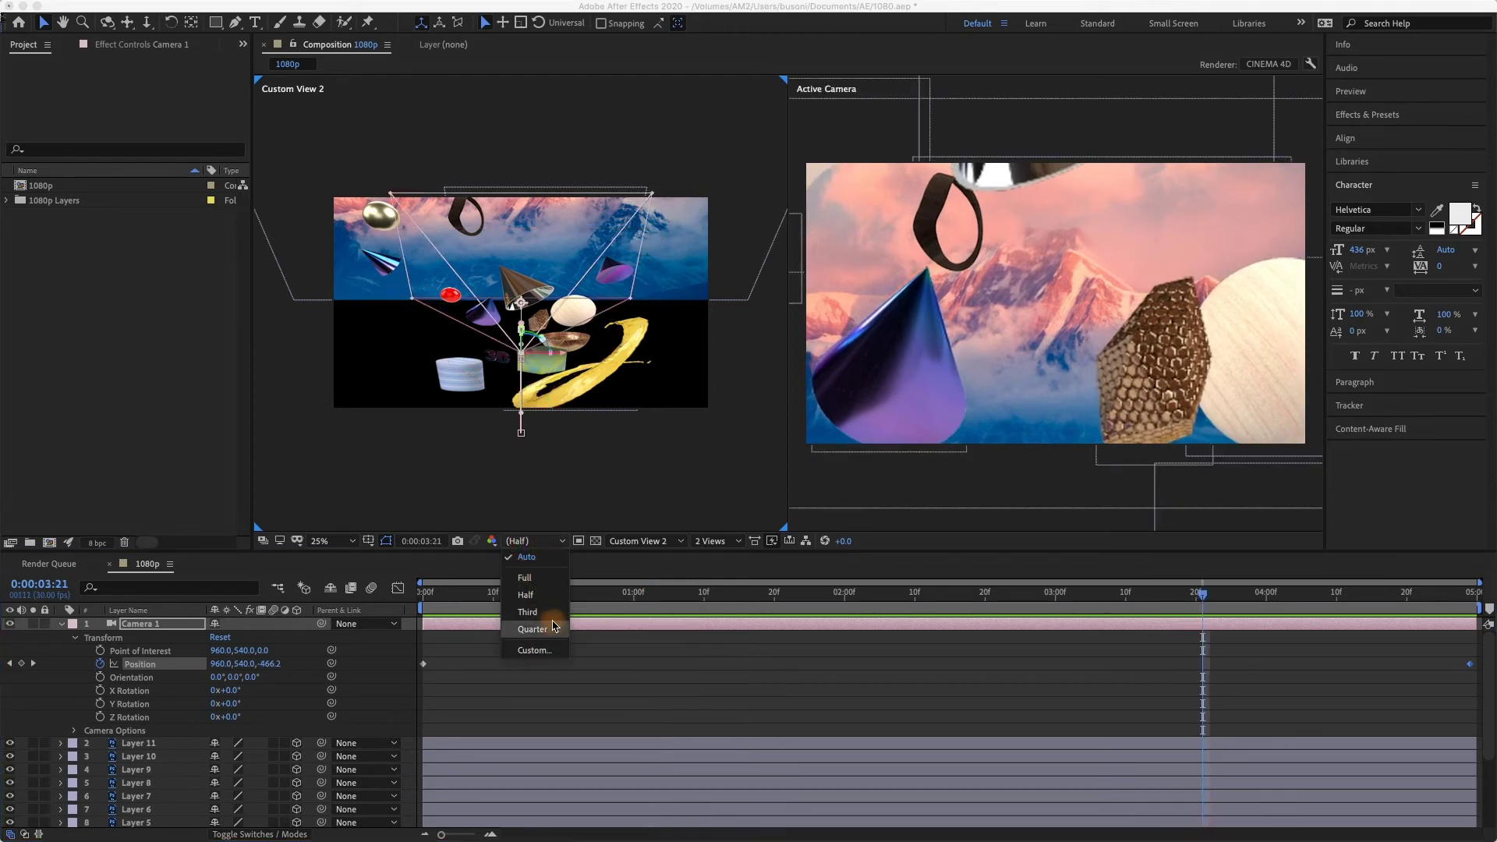
pyautogui.click(525, 578)
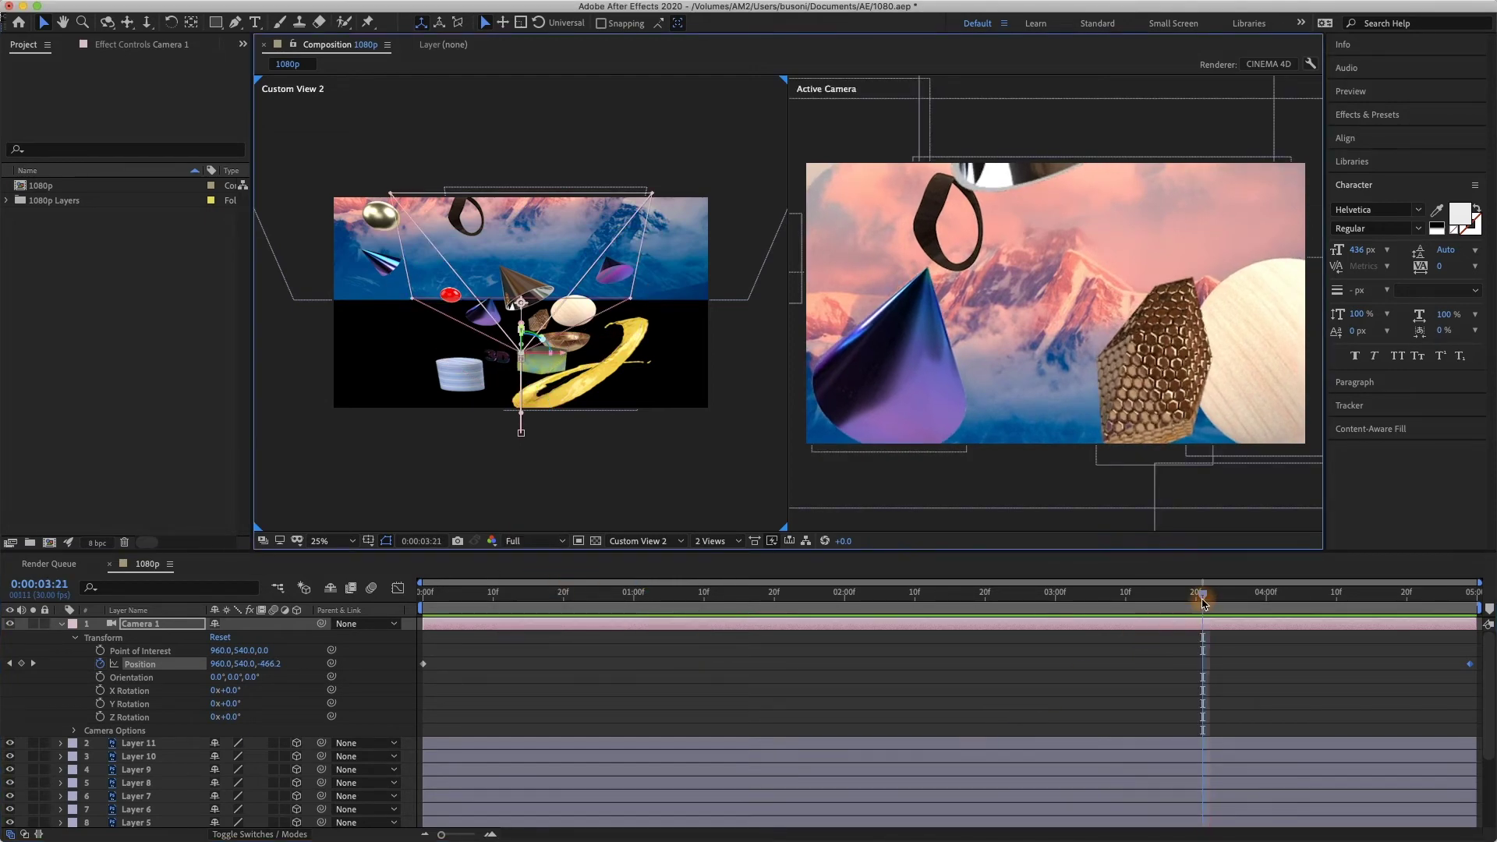
pyautogui.moveTo(1202, 616); pyautogui.dragTo(1424, 627)
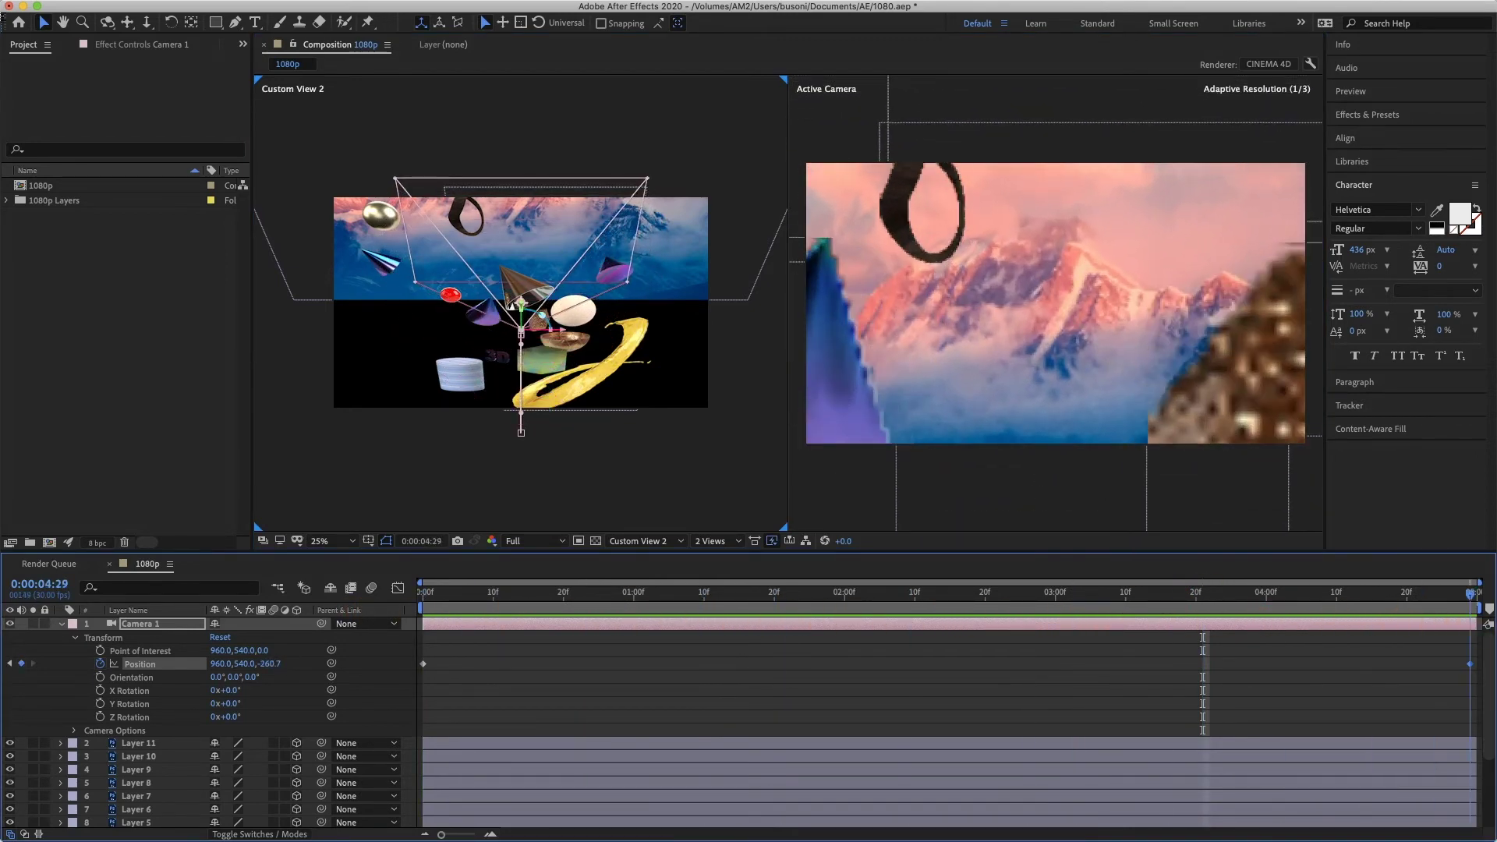
pyautogui.press('space')
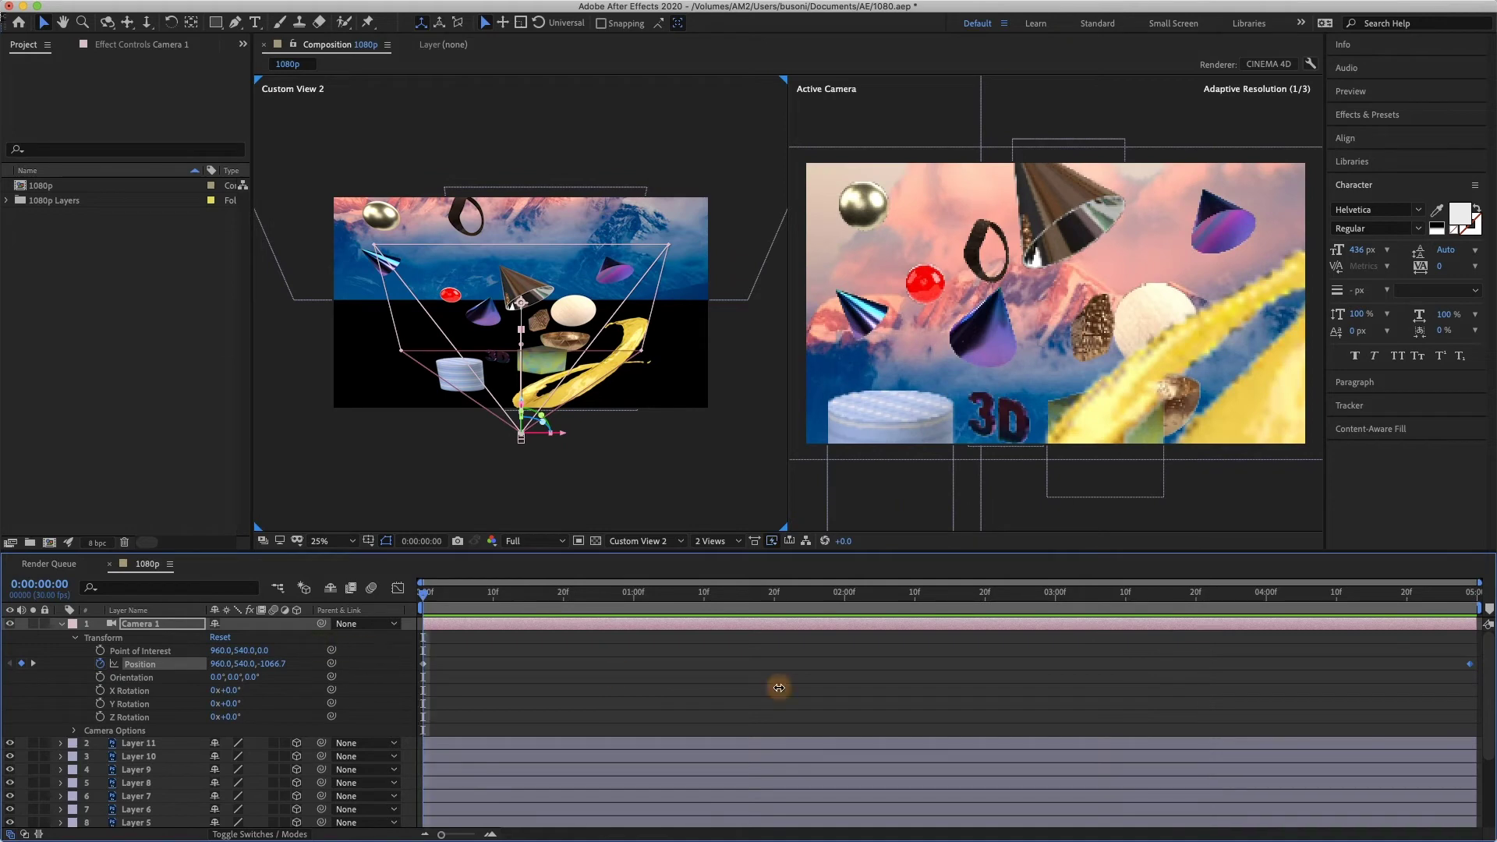
pyautogui.press('space')
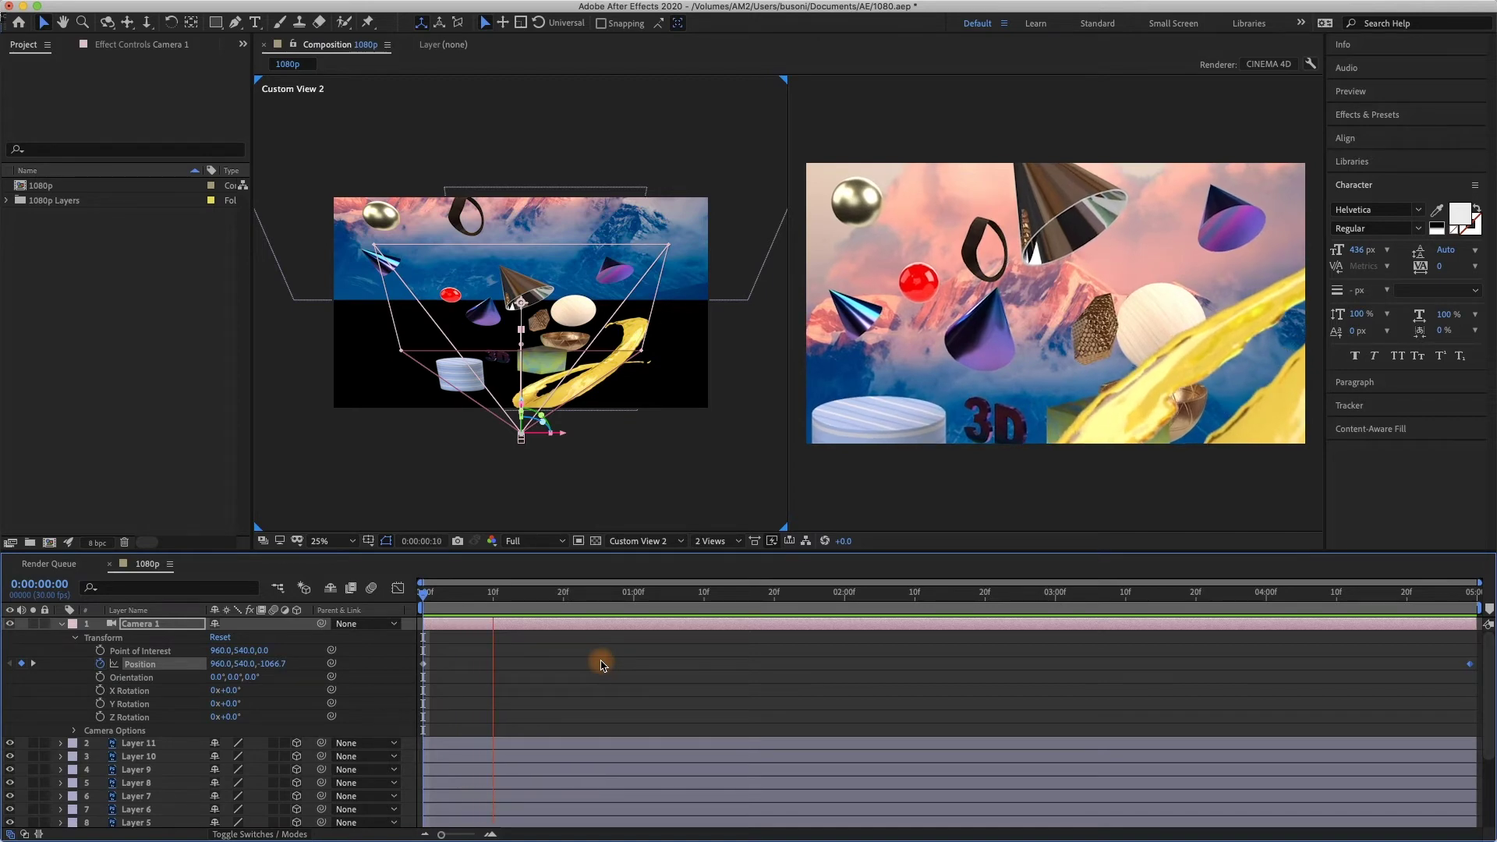
pyautogui.press('space')
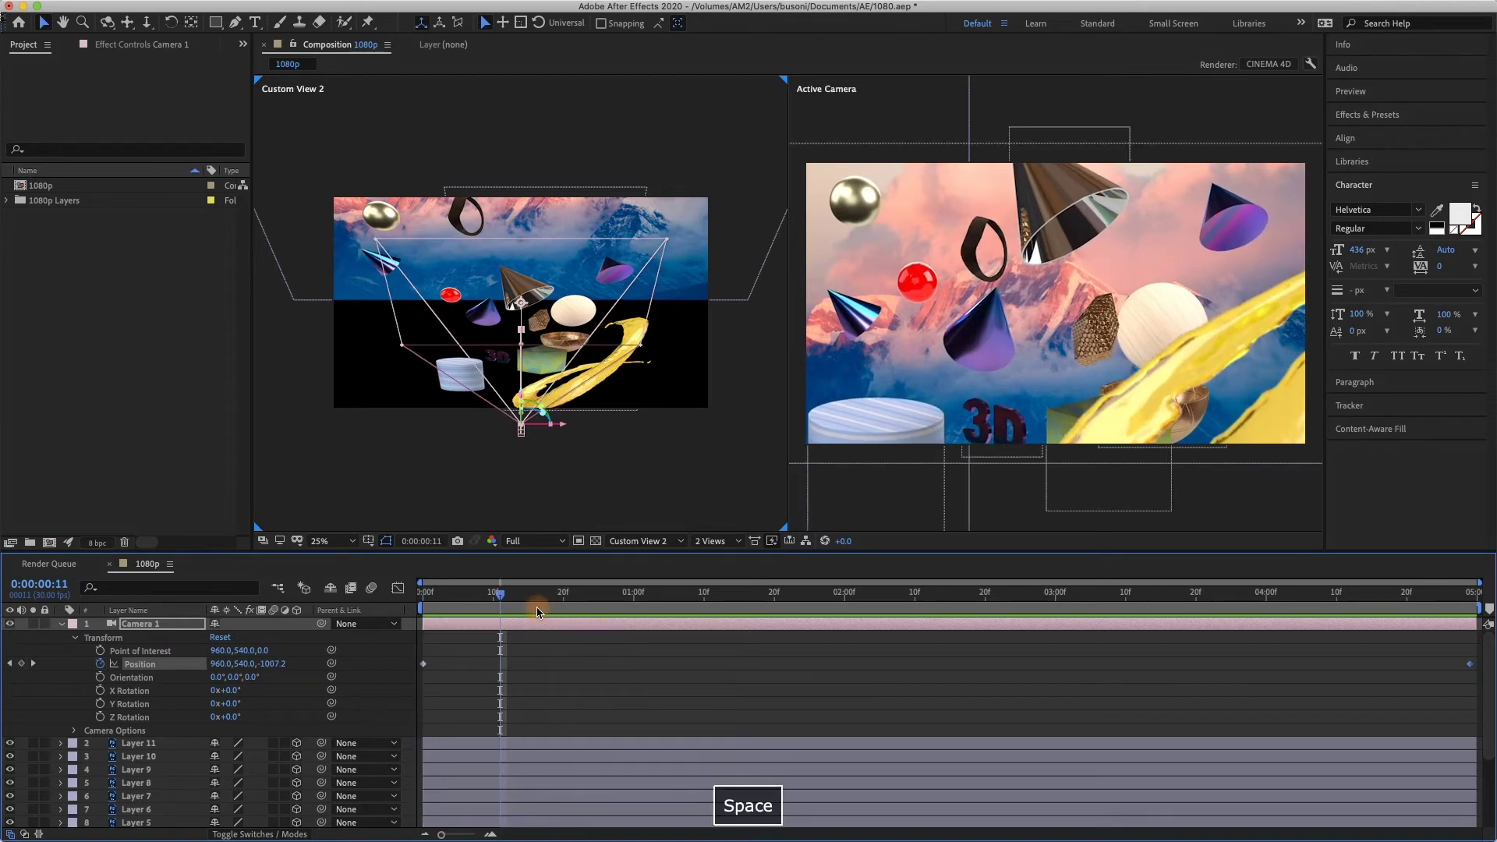
pyautogui.moveTo(537, 612); pyautogui.dragTo(335, 630)
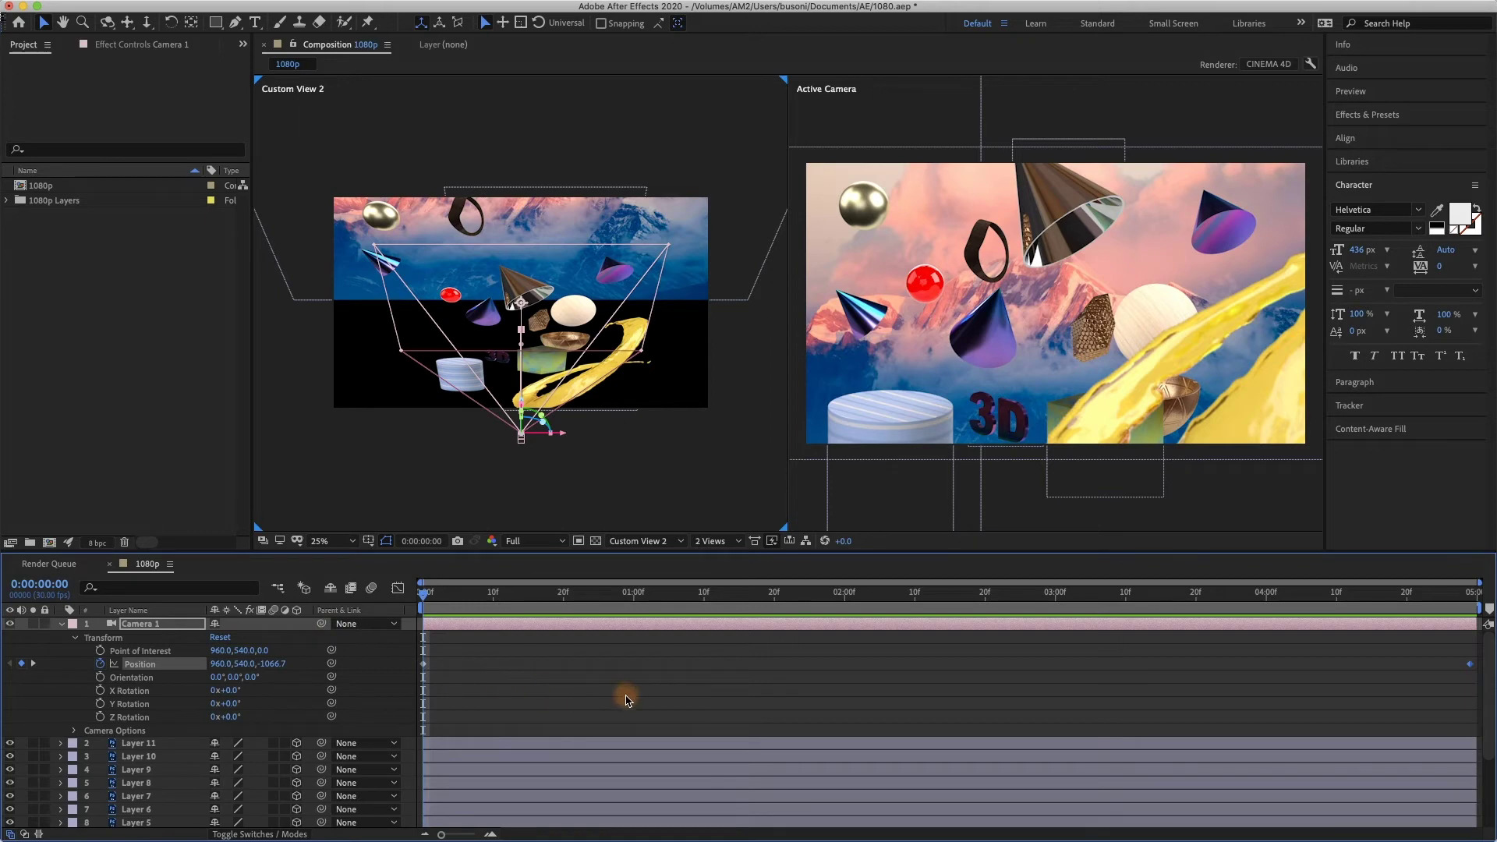
# Set Camera 1's Z position to 1258.3 at 0:00:04:29 and preview the faster camera move
pyautogui.moveTo(443, 606); pyautogui.dragTo(1494, 685)
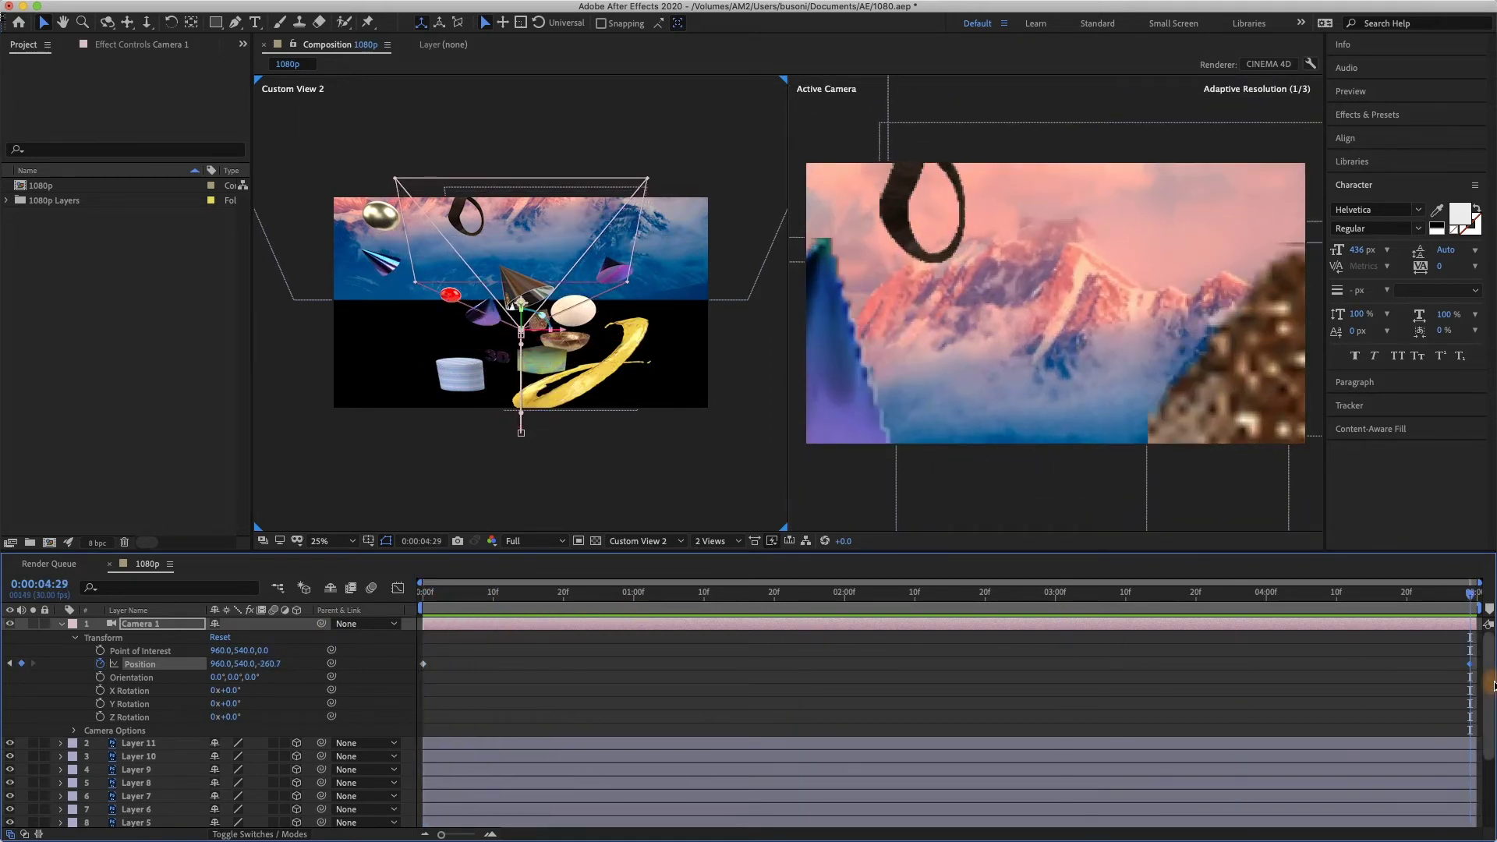
pyautogui.moveTo(254, 664); pyautogui.dragTo(1496, 726)
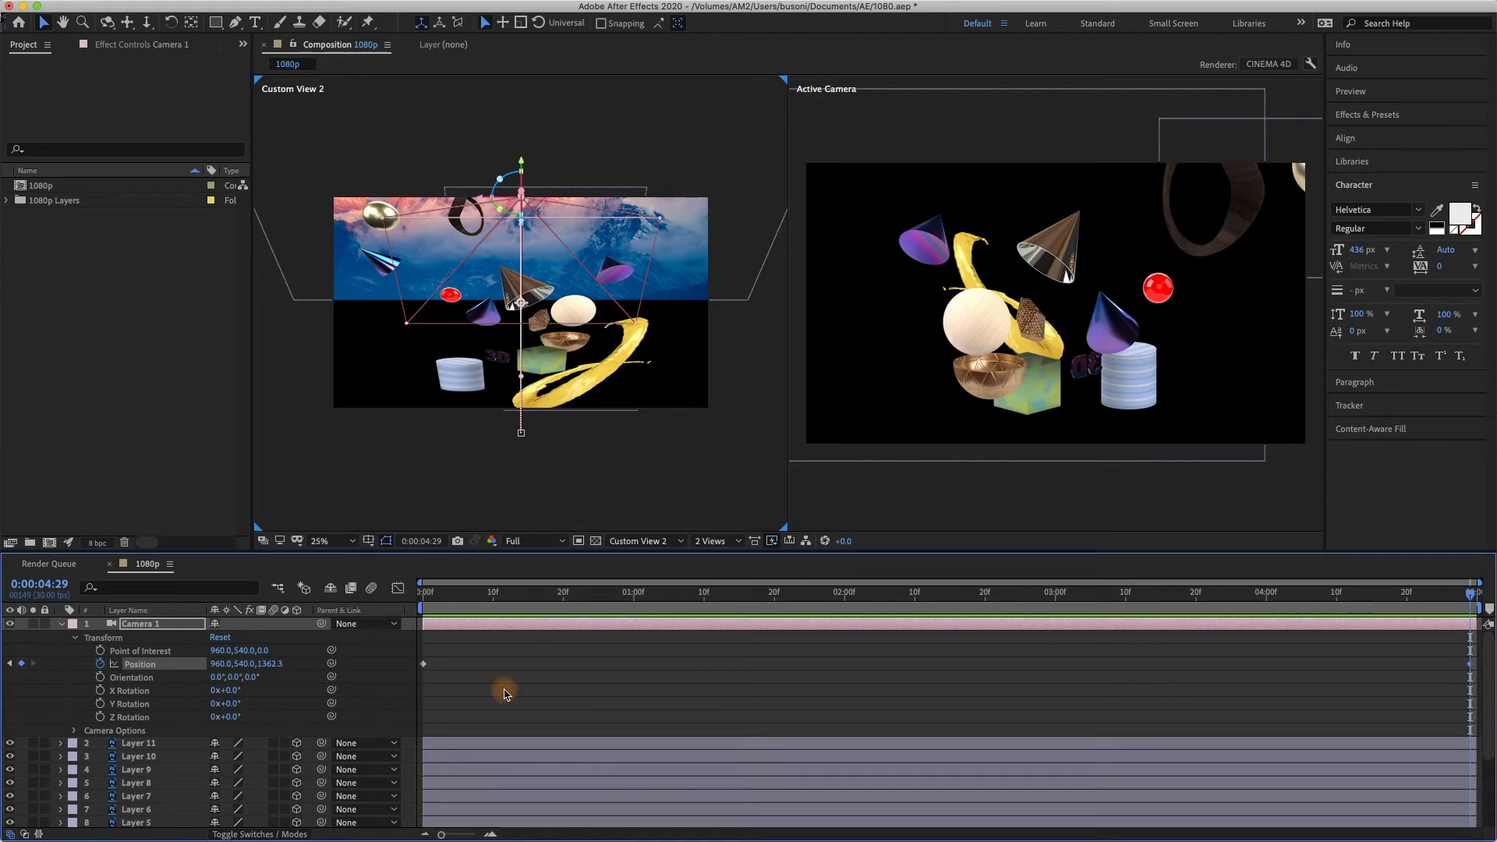
pyautogui.moveTo(266, 670); pyautogui.dragTo(225, 705)
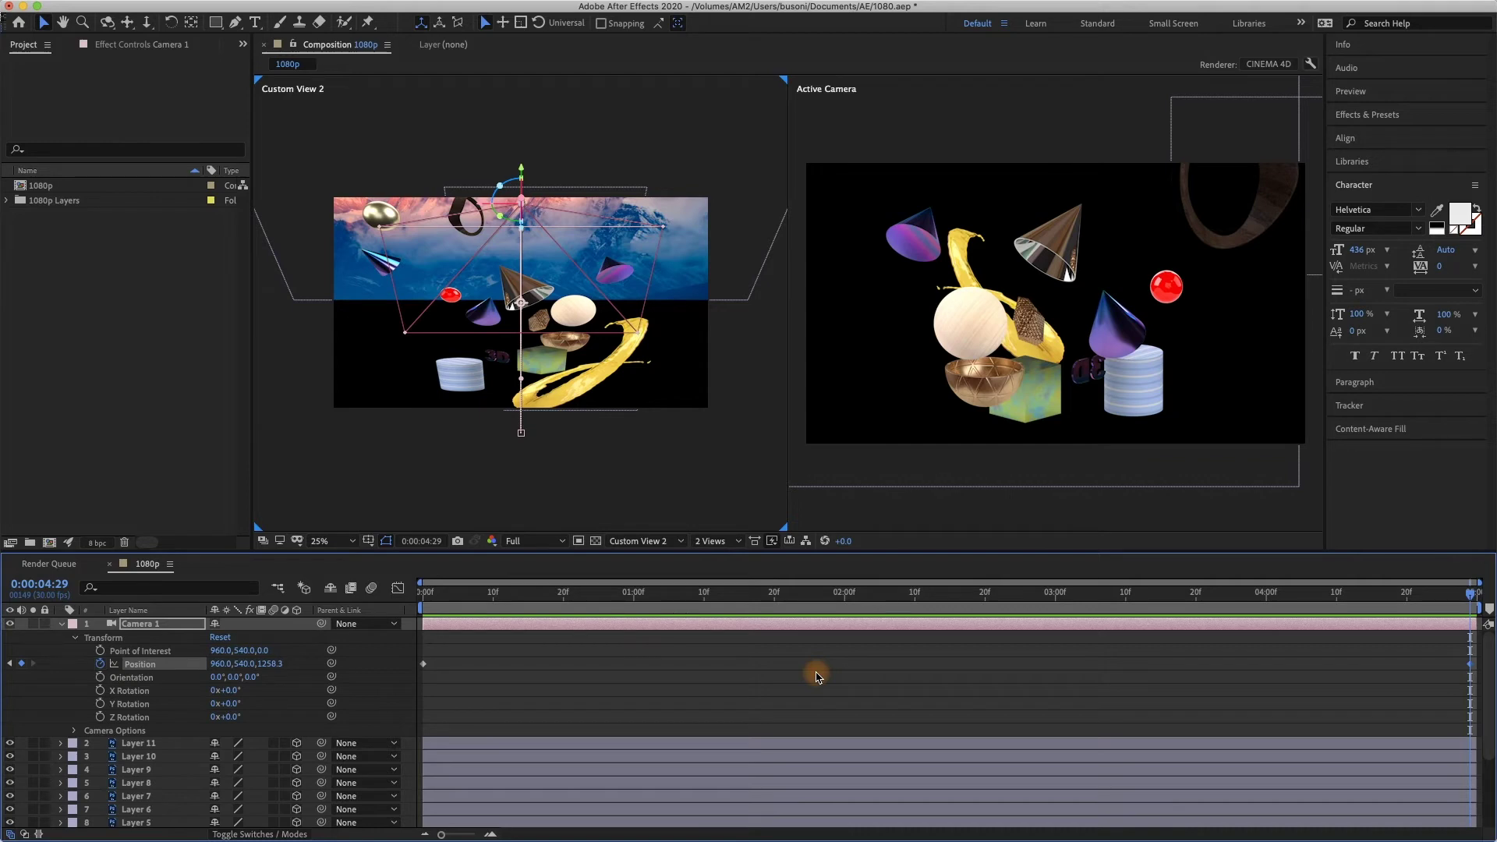
pyautogui.press('space')
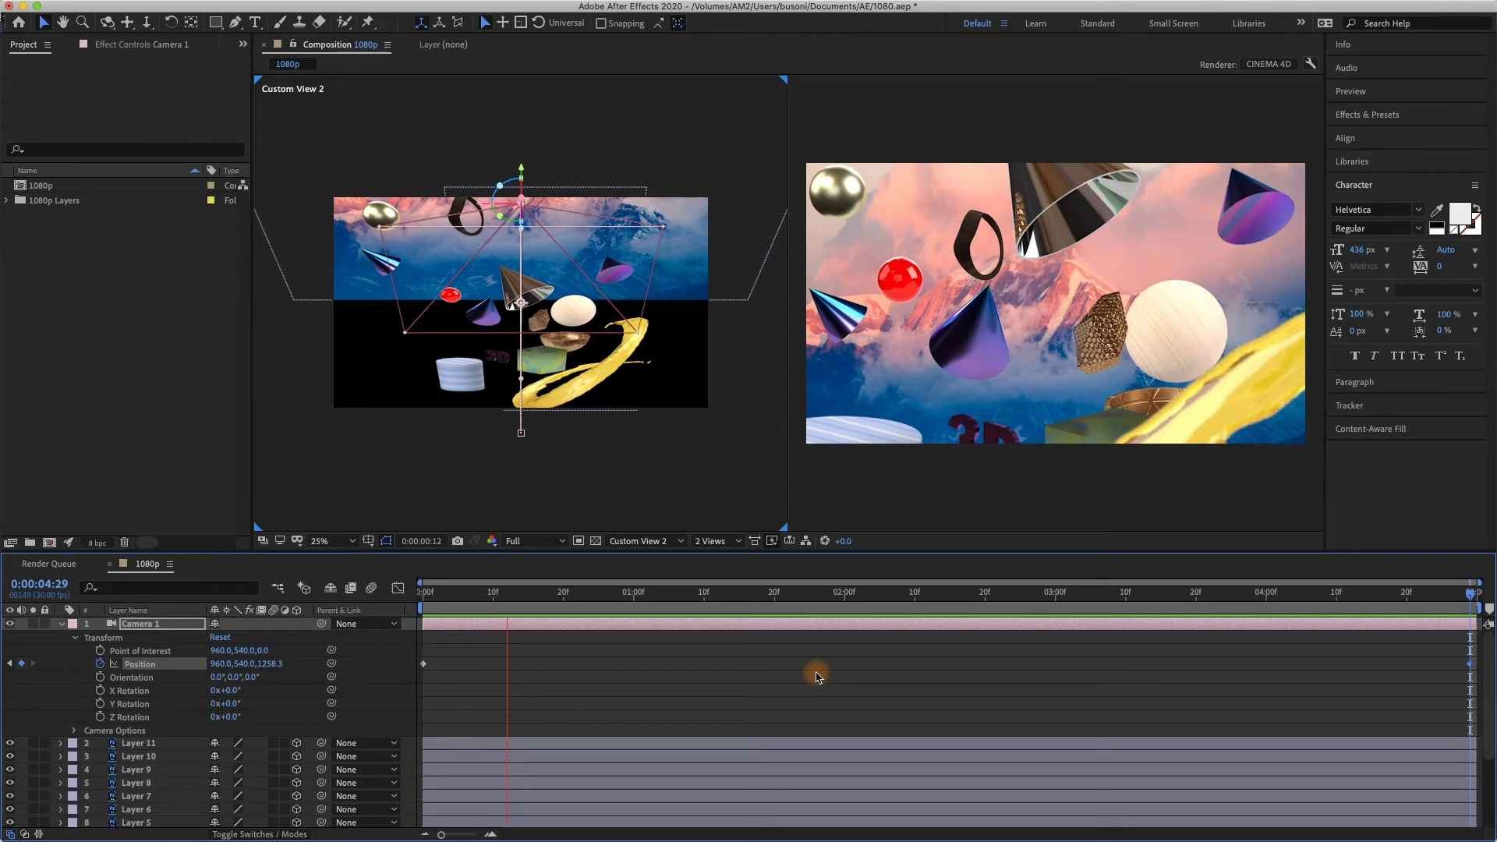
pyautogui.press('space')
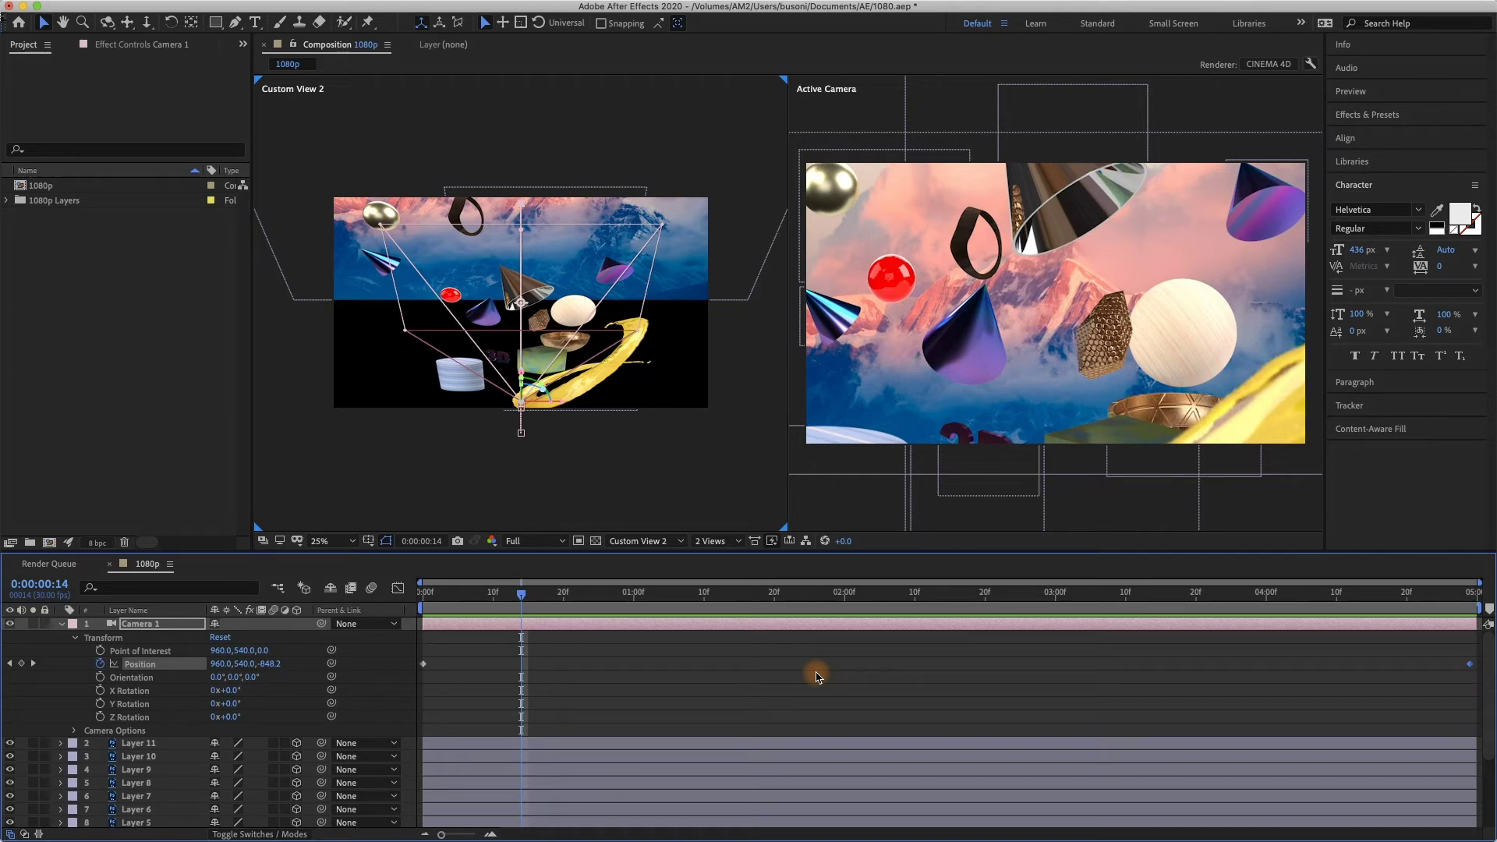
# Keyframe the blue metallic cone layer's Orientation at 0:00:00:00 and go to the last frame, 0:00:04:29
pyautogui.press('Home')
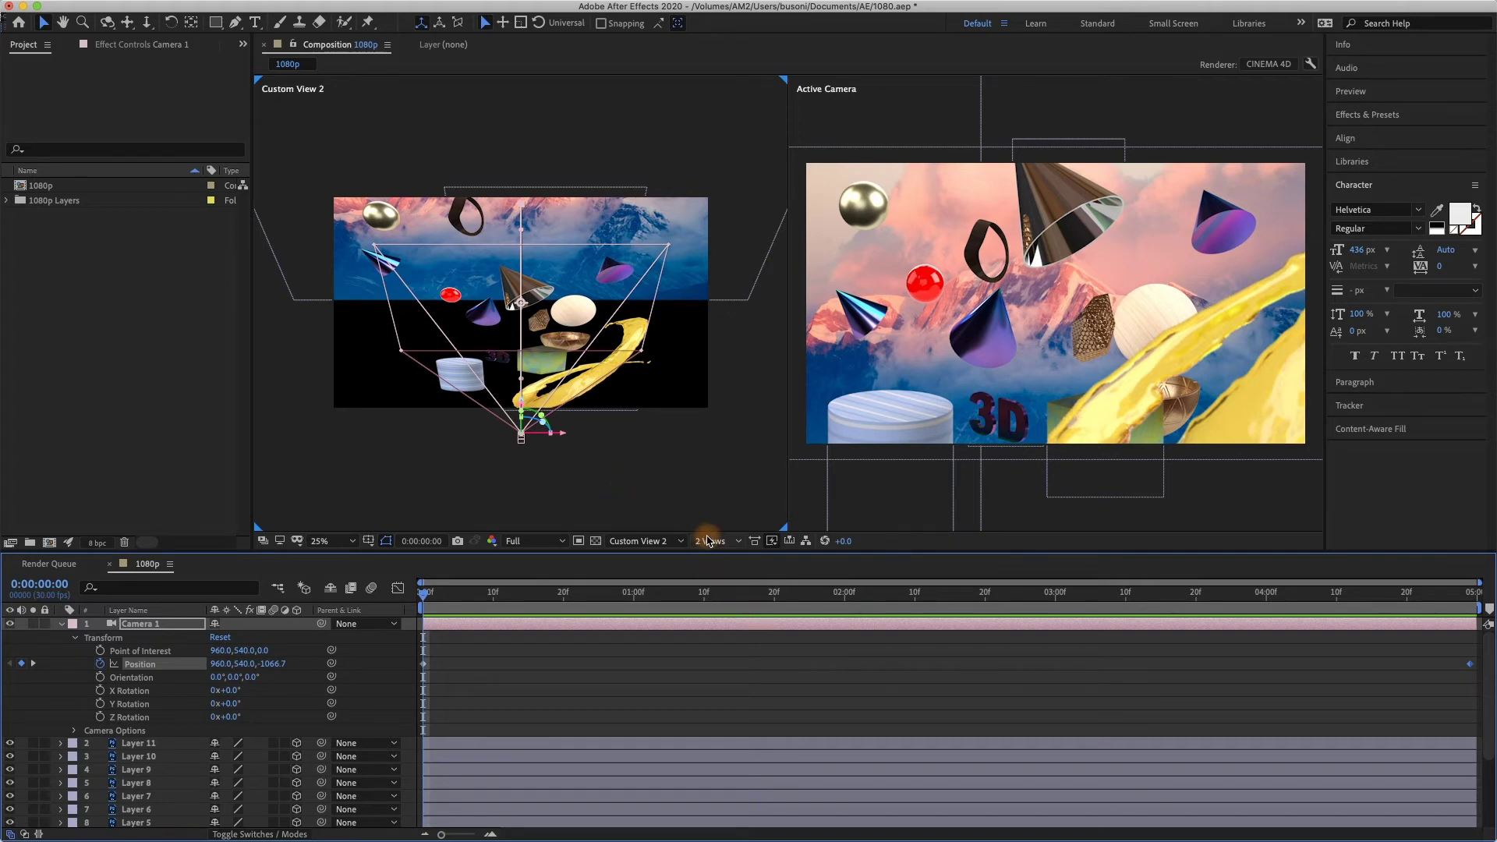
pyautogui.click(877, 326)
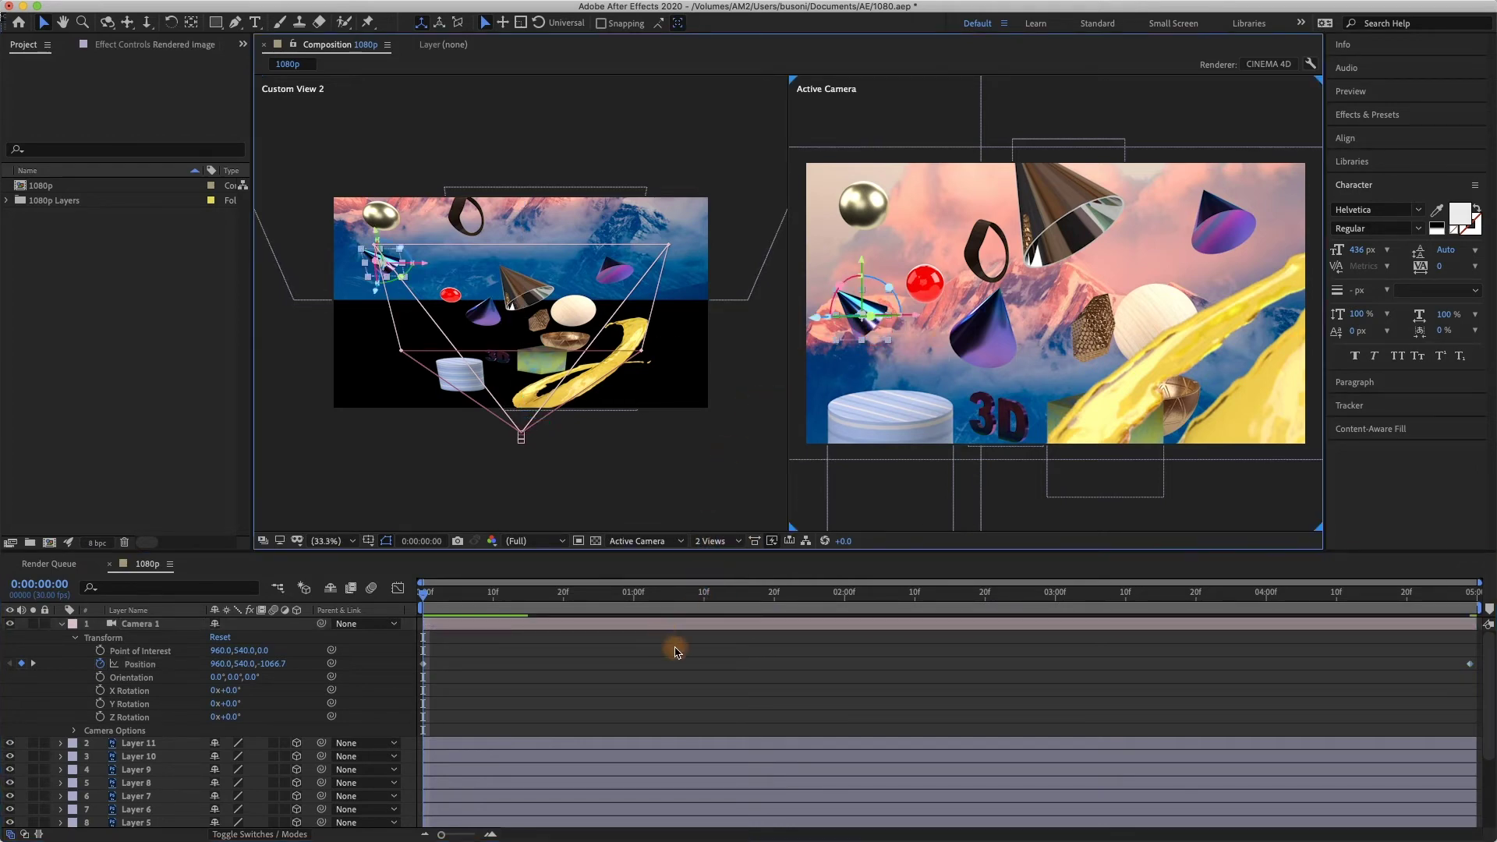
pyautogui.click(62, 625)
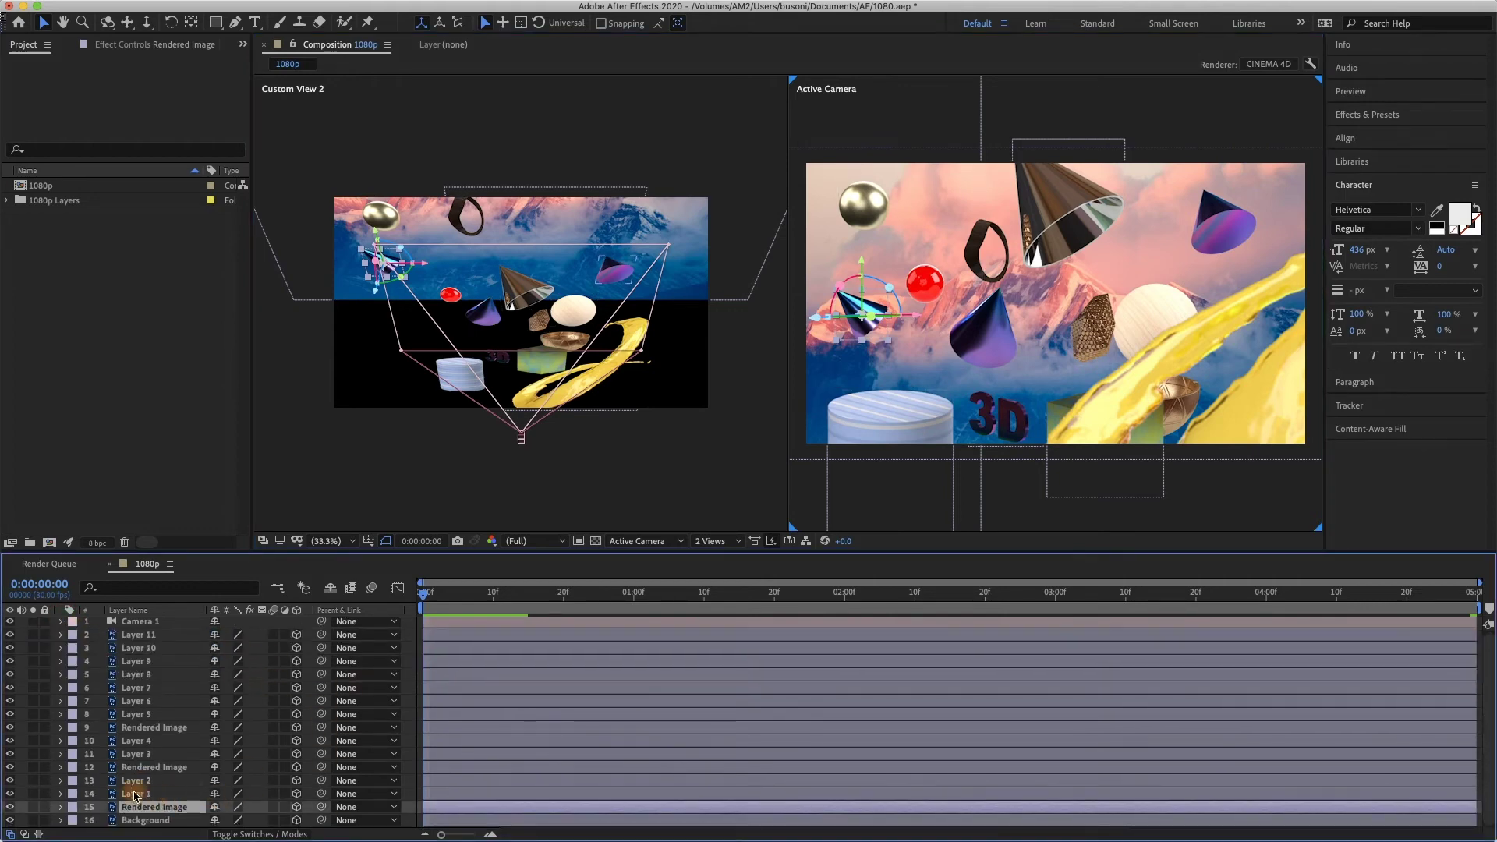
pyautogui.click(61, 807)
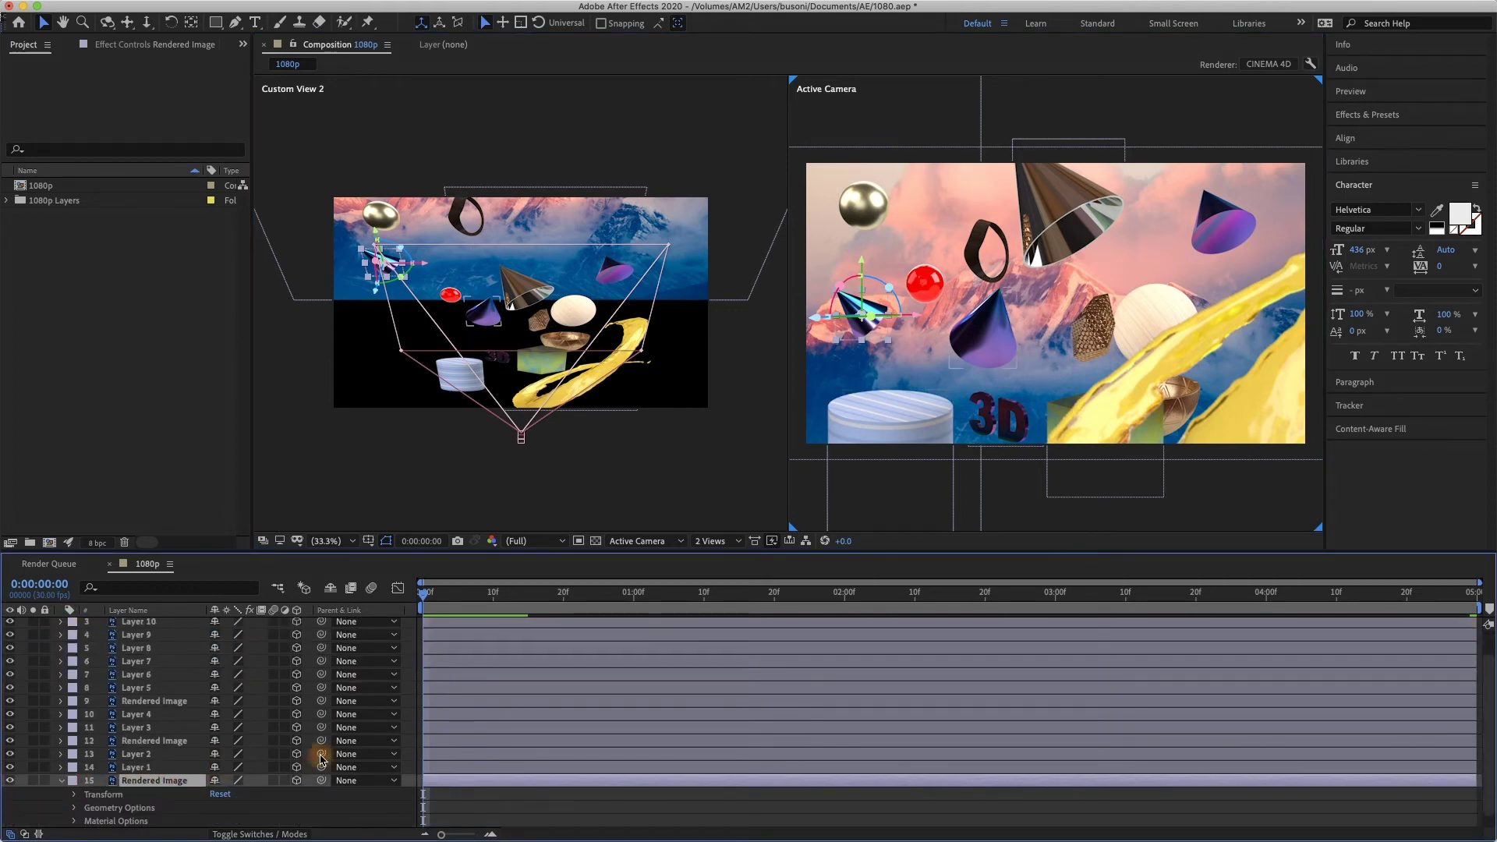
pyautogui.scroll(-1, 436, 760)
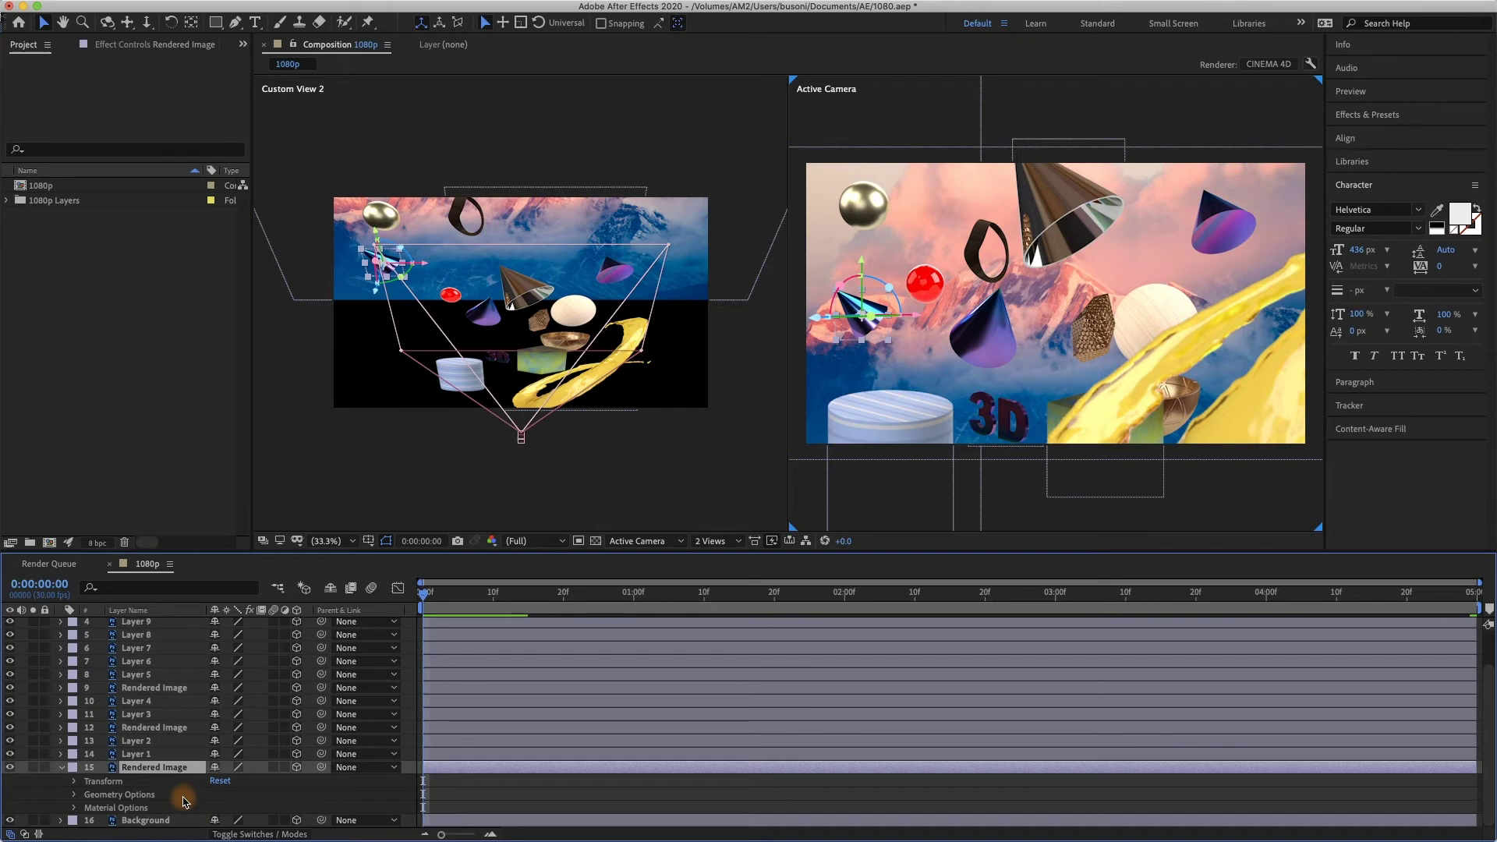
pyautogui.press('r')
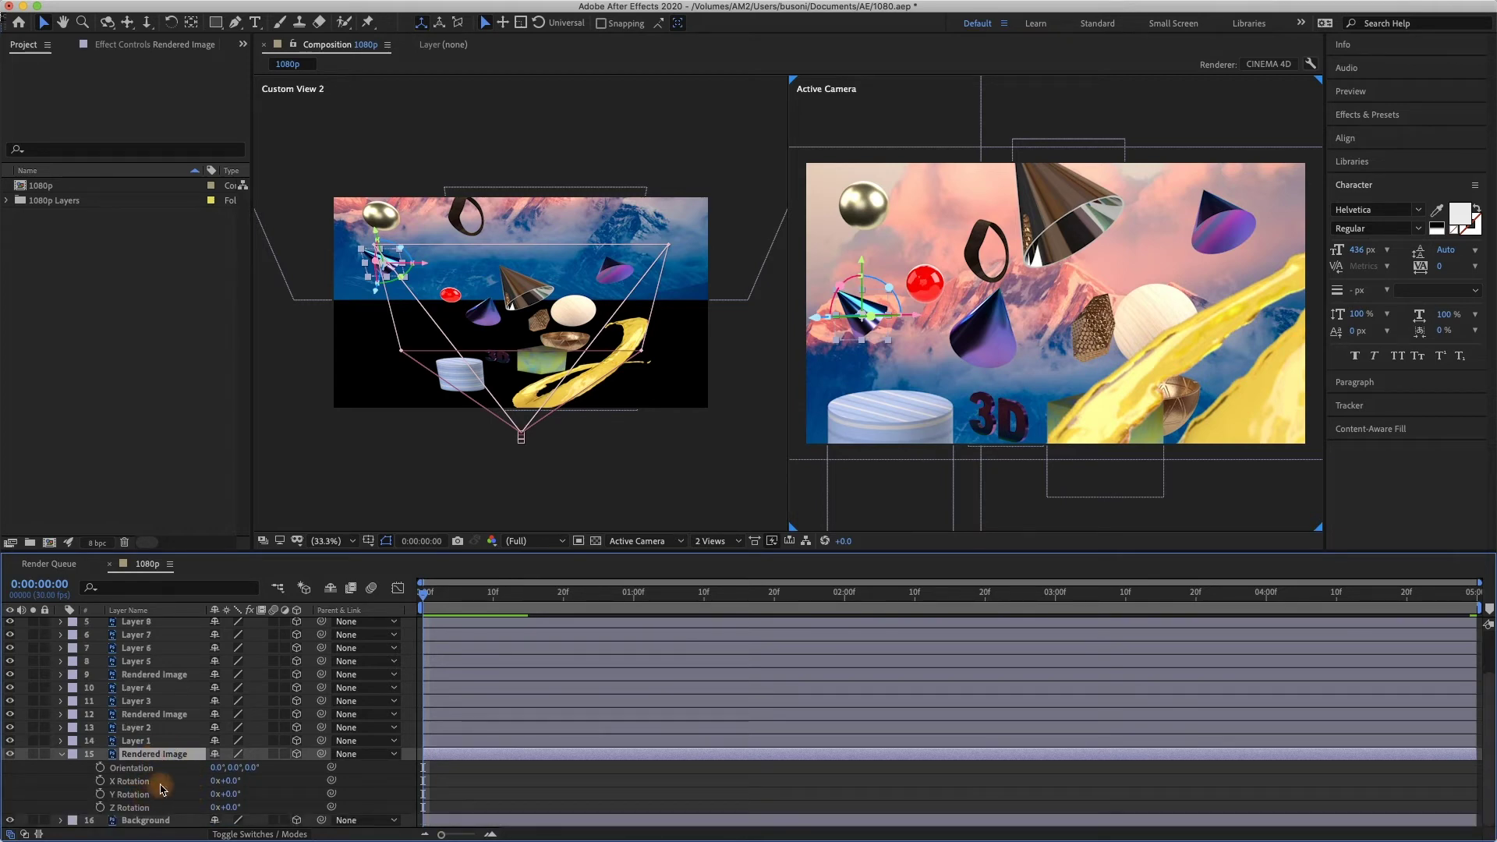
pyautogui.click(101, 769)
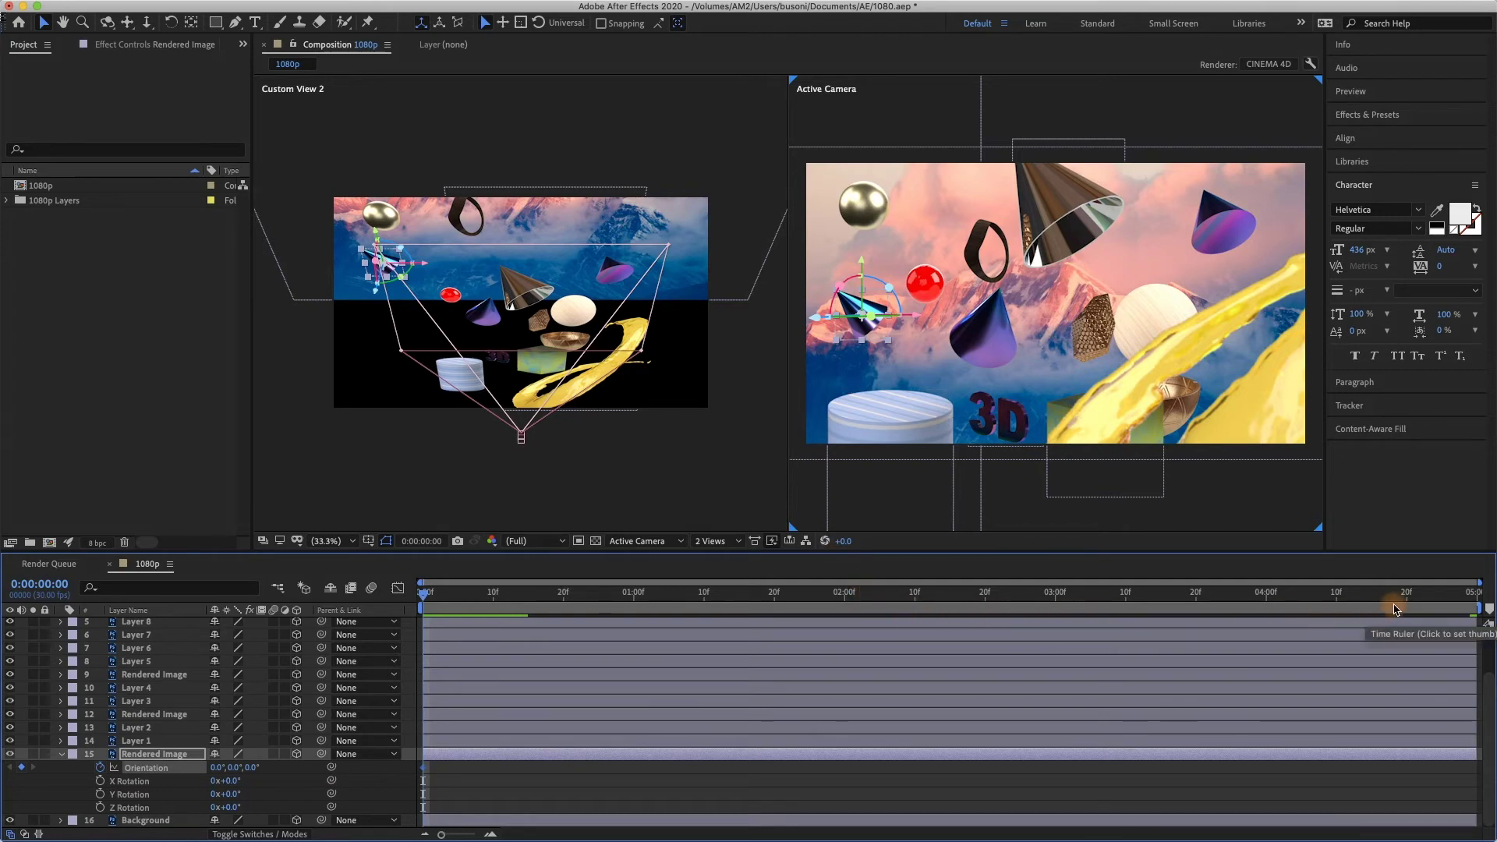
pyautogui.press('End')
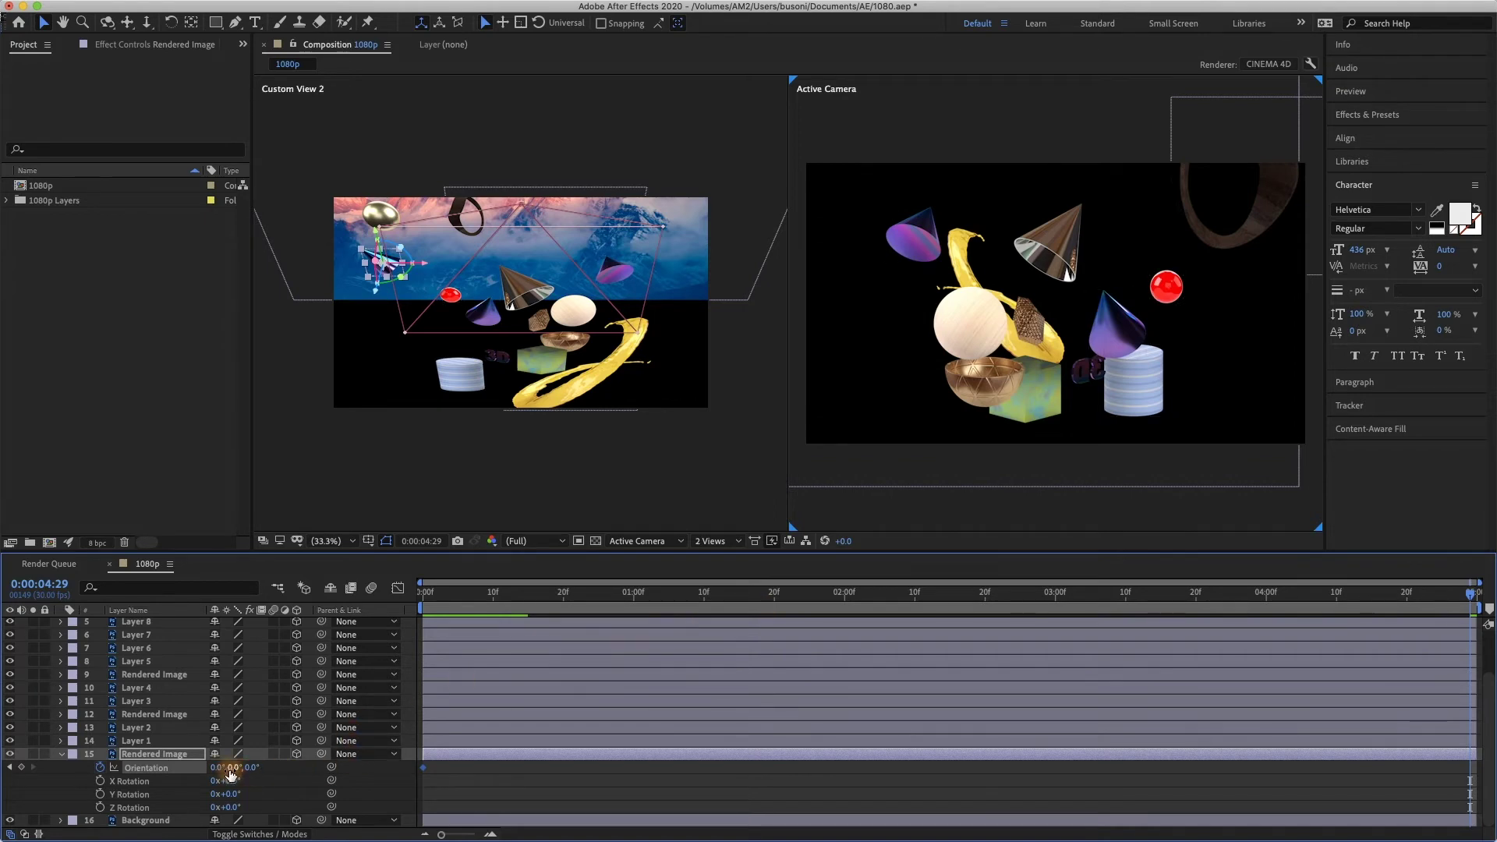
# Try out the blue cone's Orientation on the X, Y and Z axes in turn, undoing each change
pyautogui.moveTo(216, 768); pyautogui.dragTo(280, 767)
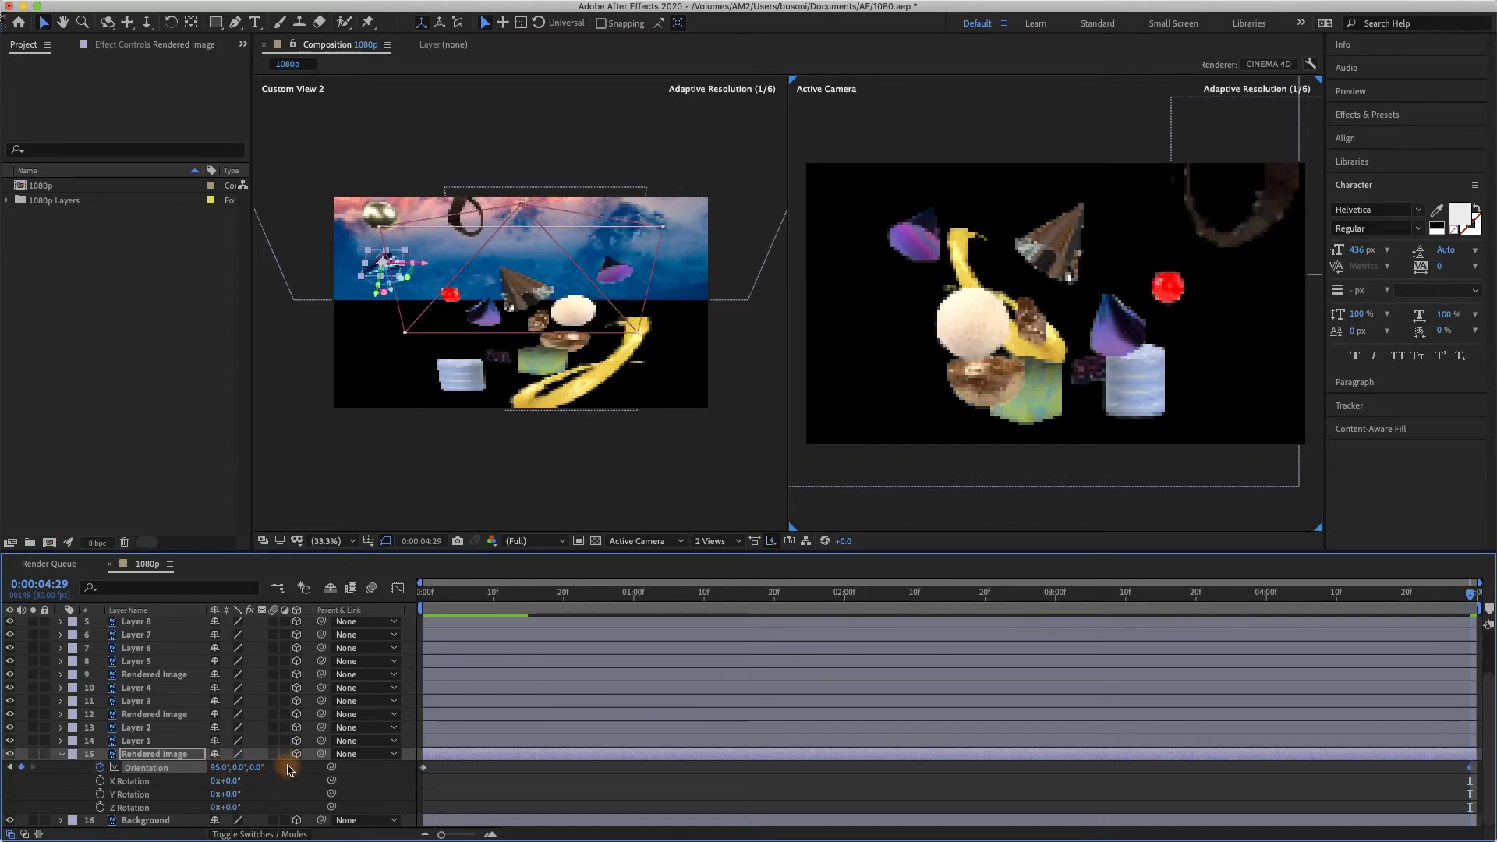
pyautogui.press('super+z')
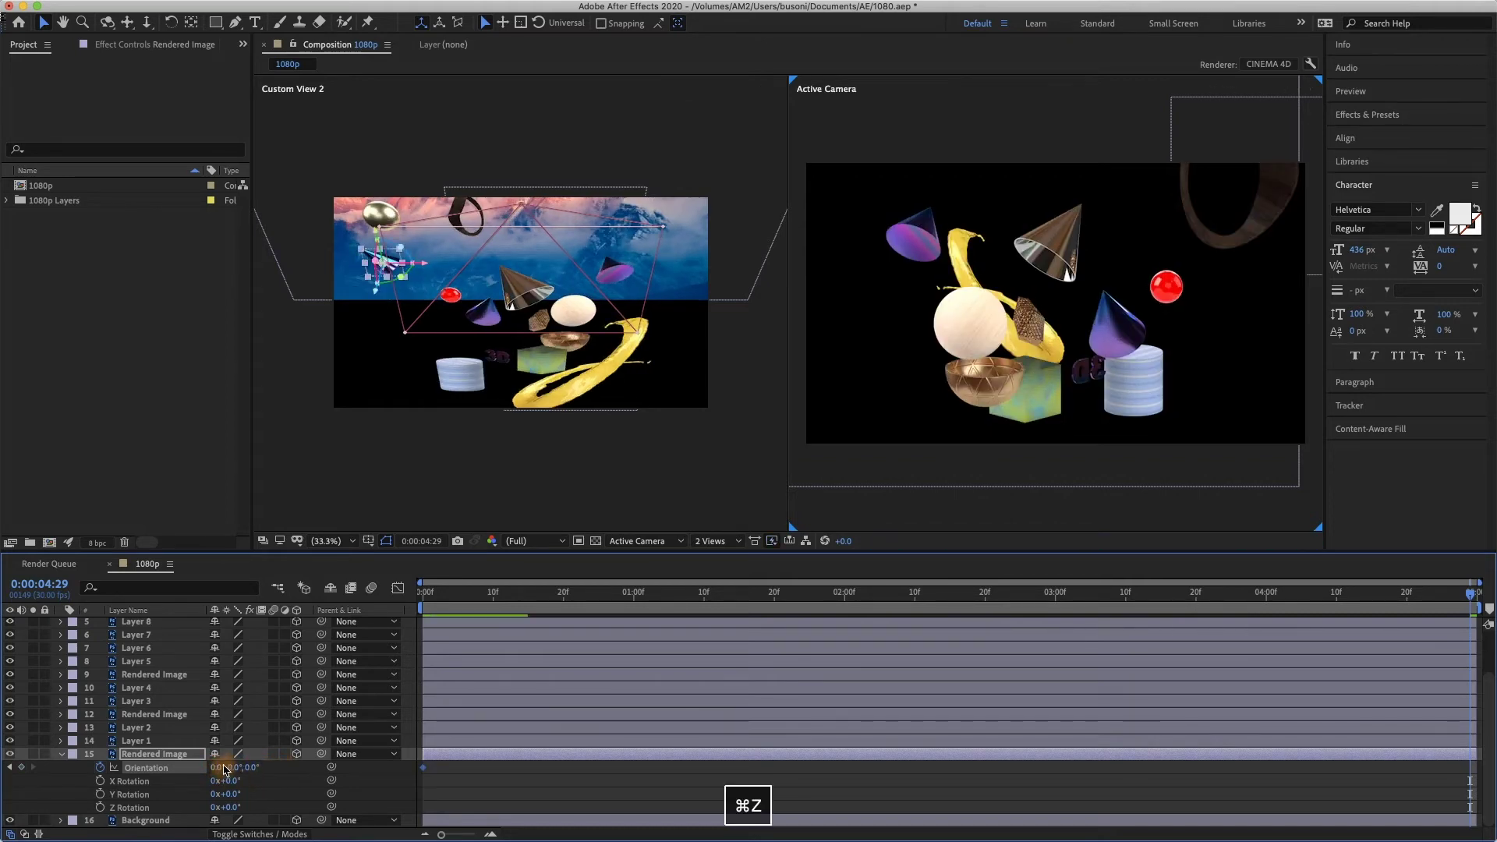
pyautogui.moveTo(234, 767); pyautogui.dragTo(254, 769)
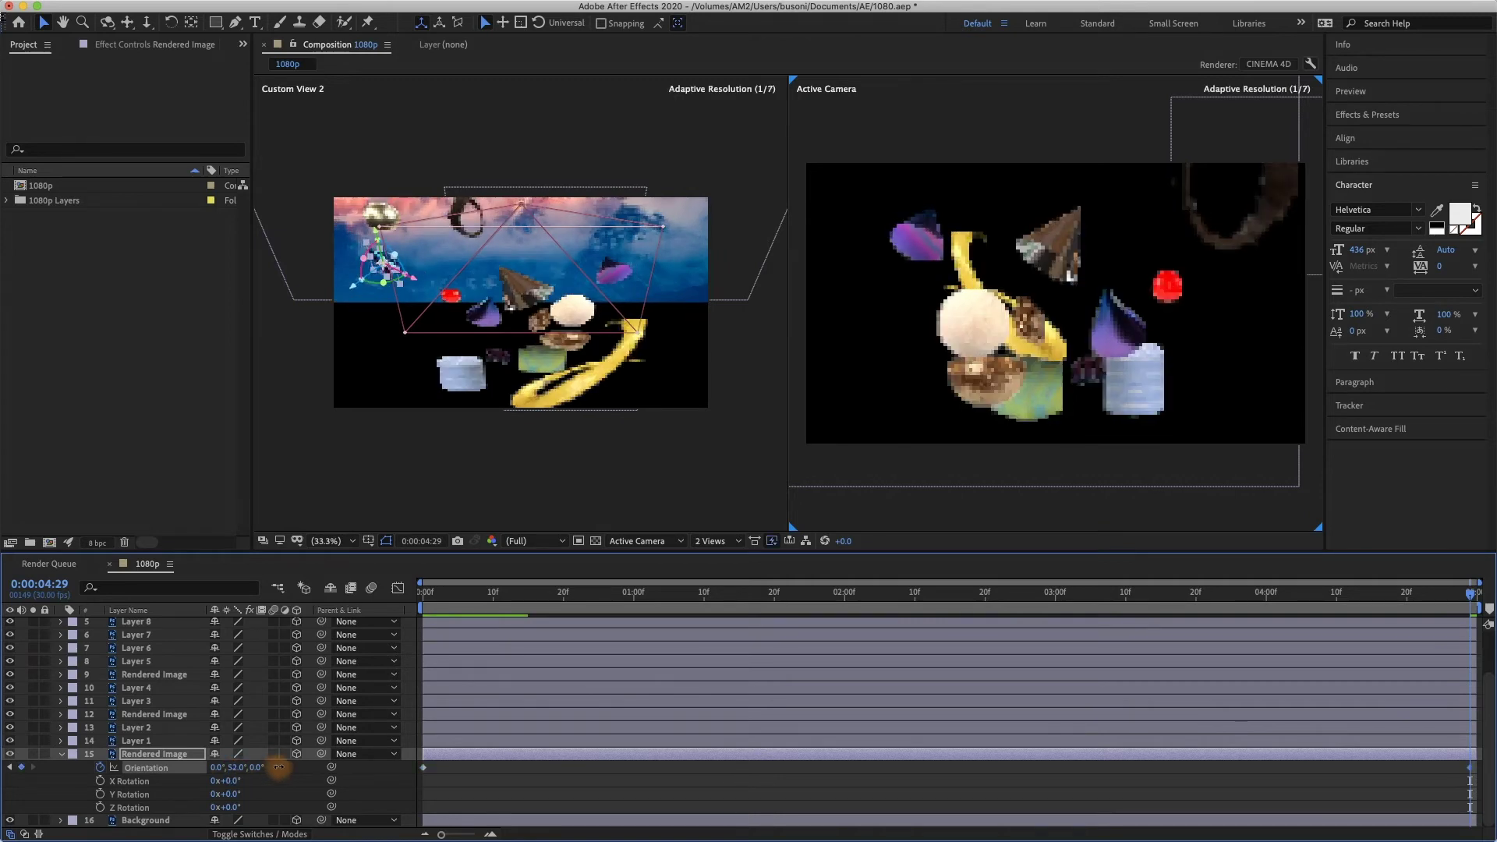
pyautogui.press('super+z')
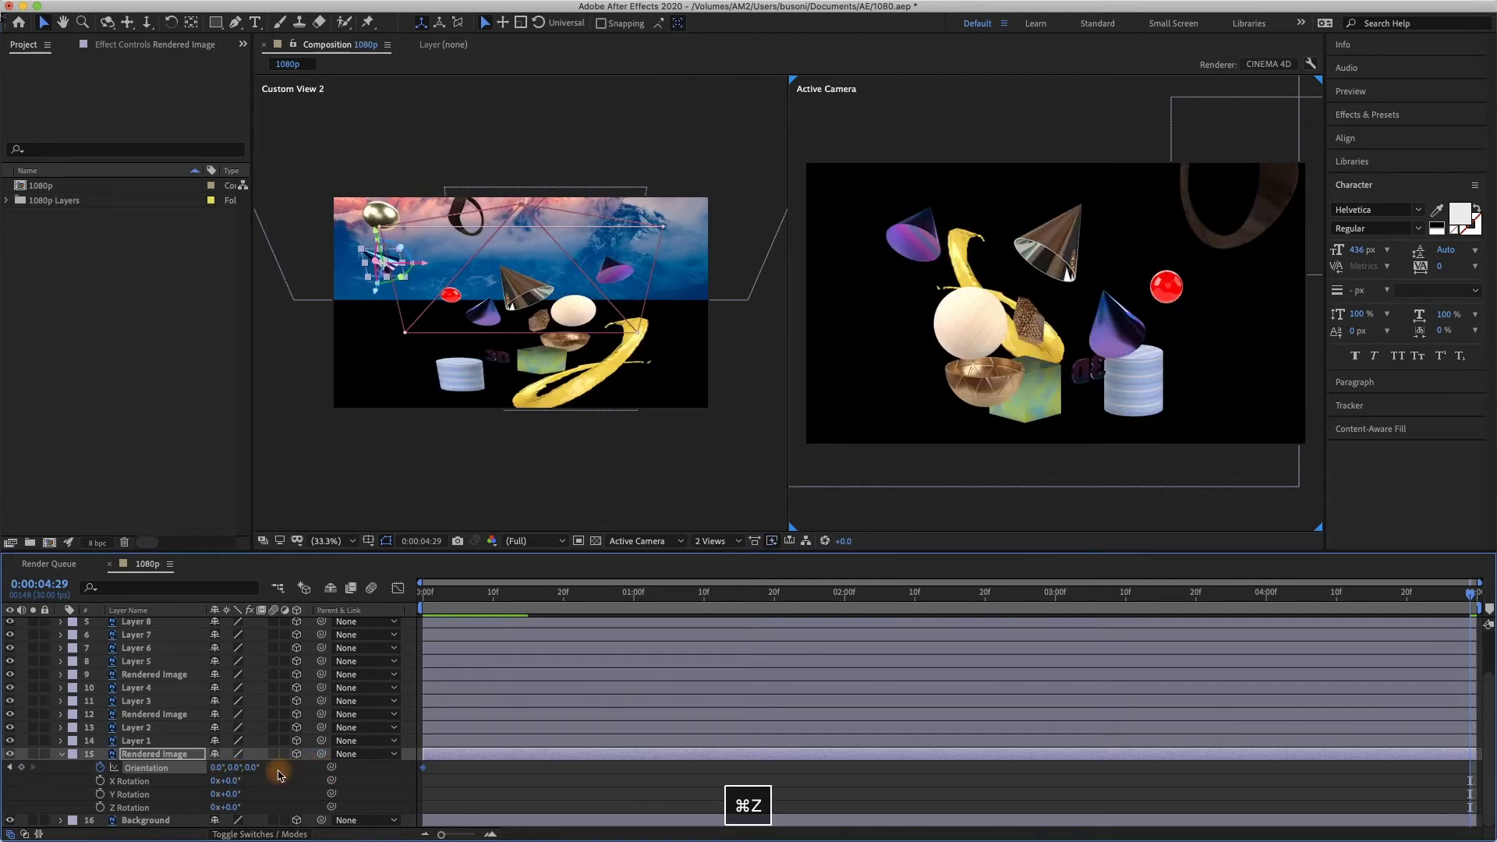
pyautogui.moveTo(260, 772); pyautogui.dragTo(297, 775)
pyautogui.press('super+z')
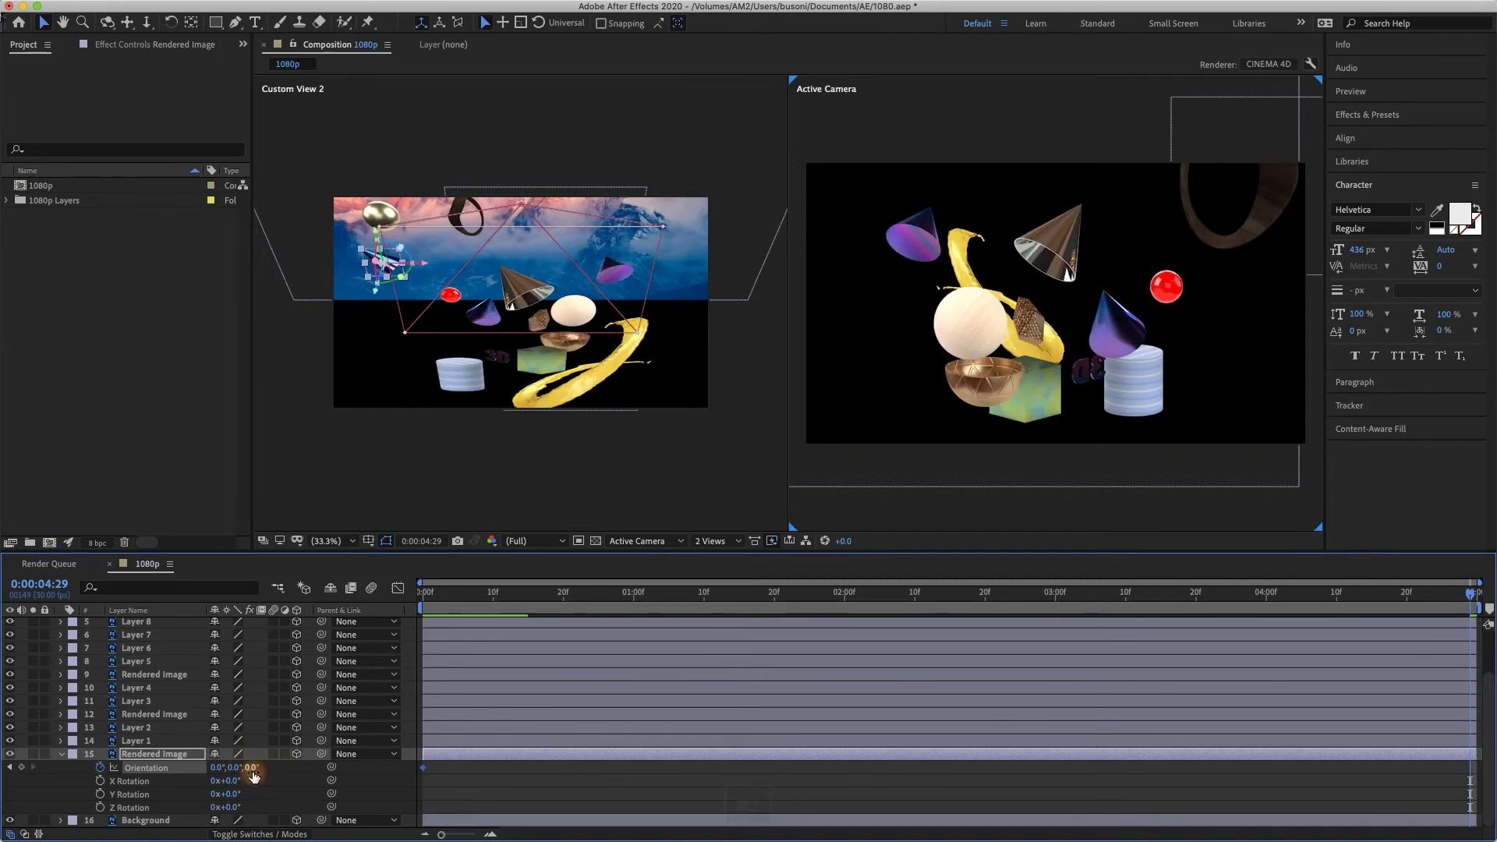
# Set the blue cone's Z orientation to 180° at 0:00:04:29 and preview the rotation
pyautogui.click(252, 770)
pyautogui.write('360')
pyautogui.press('Return')
pyautogui.click(254, 770)
pyautogui.write('0°,180')
pyautogui.press('Return')
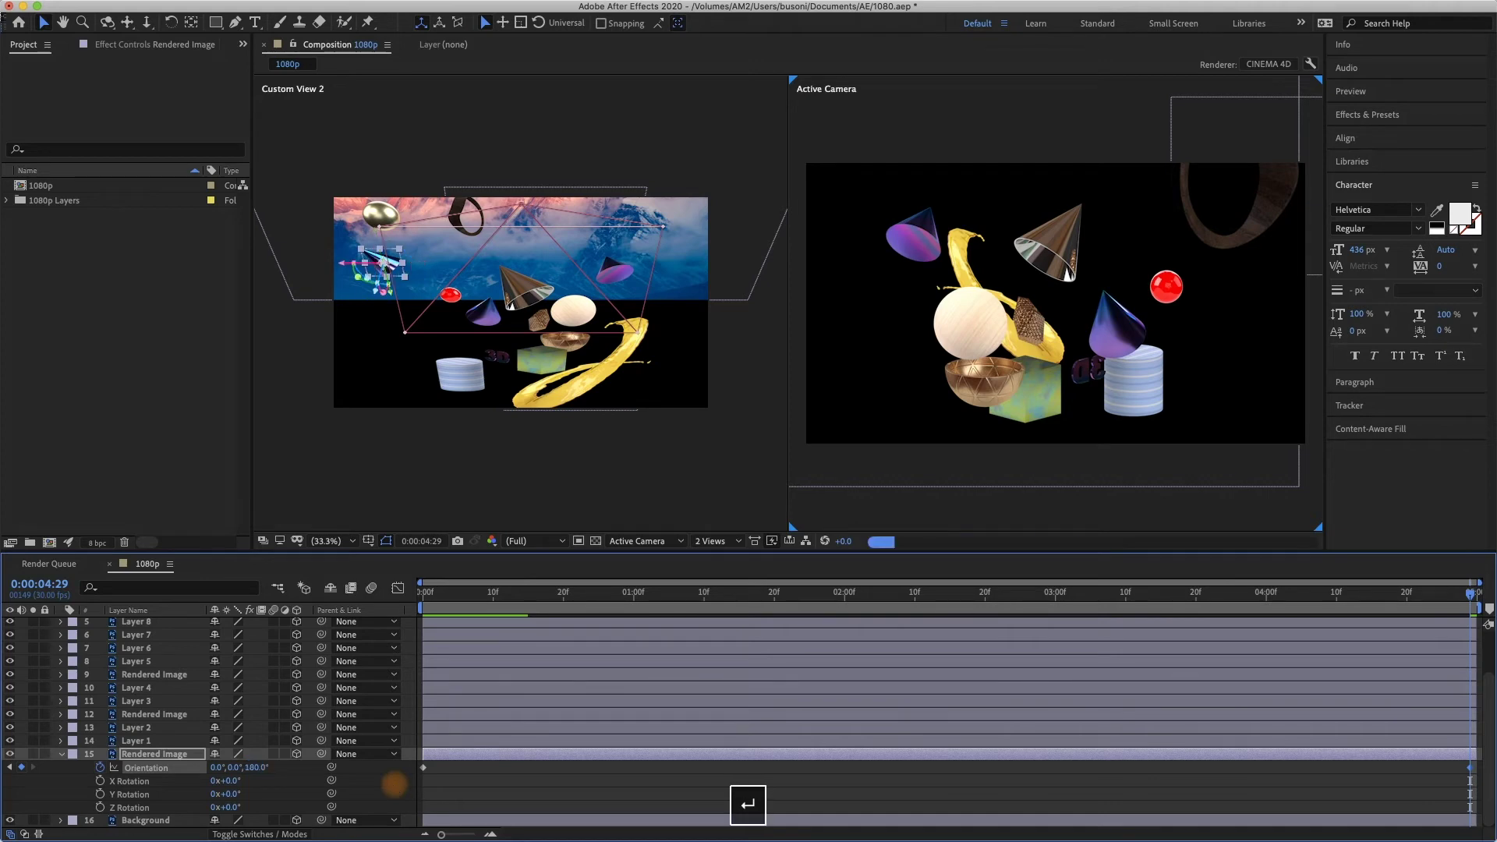
pyautogui.press('space')
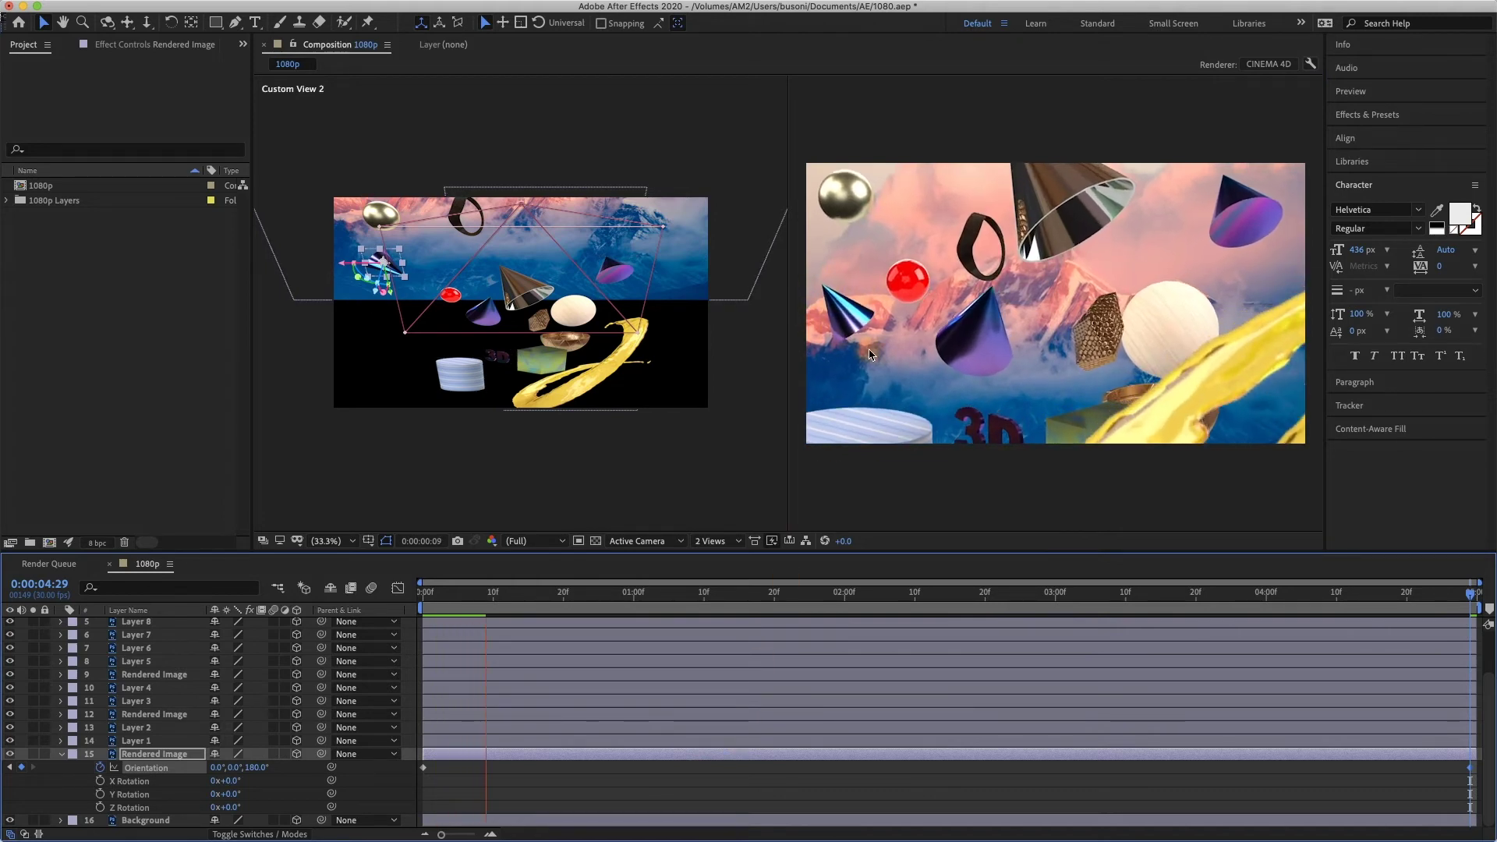
pyautogui.press('space')
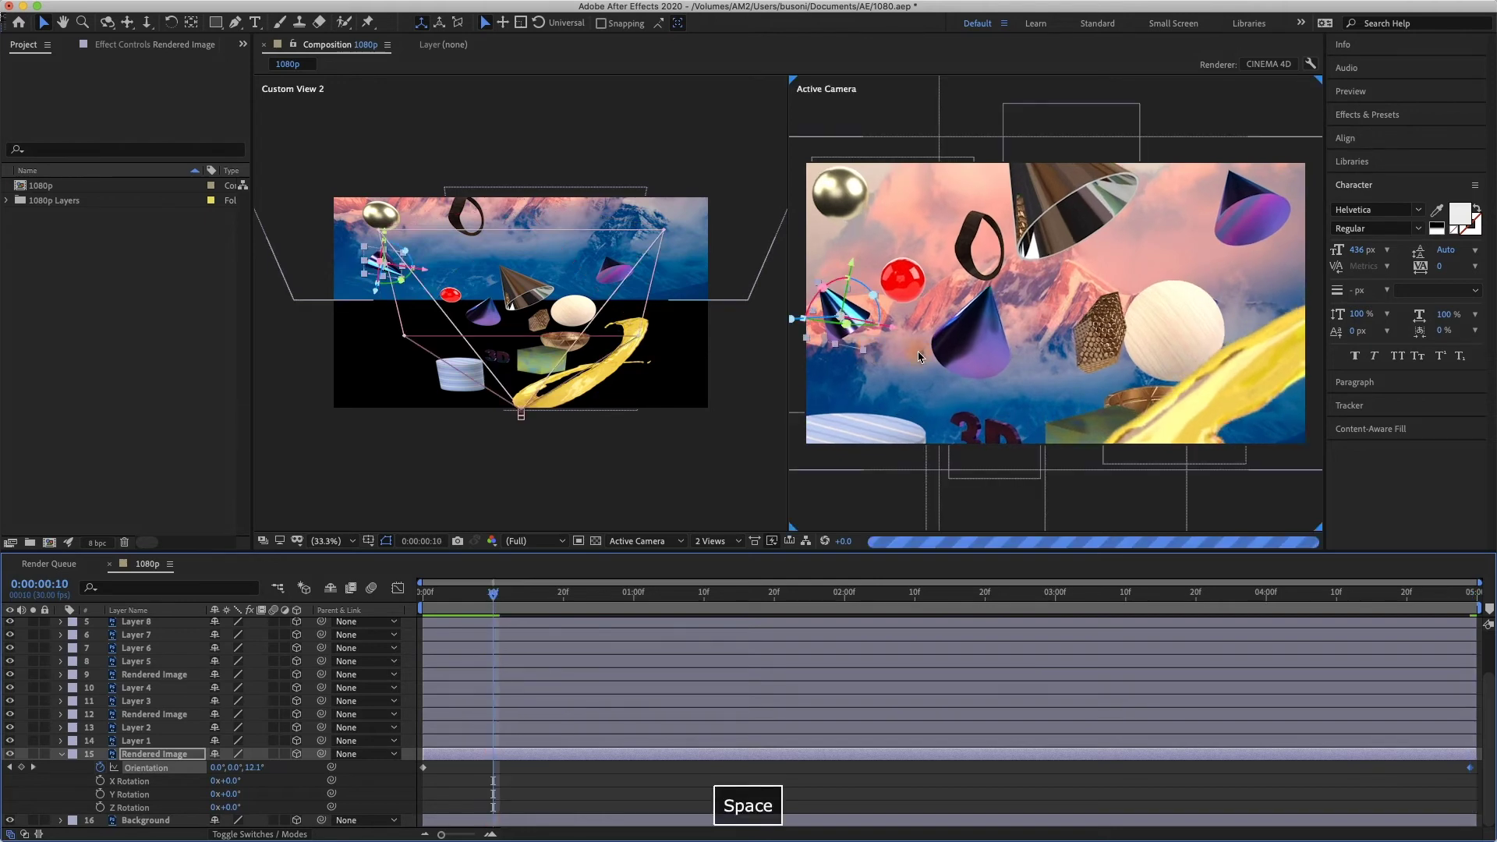
# Keyframe the Orientation of the purple cone on Layer 2 at the first frame
pyautogui.moveTo(774, 616); pyautogui.dragTo(226, 577)
pyautogui.click(970, 334)
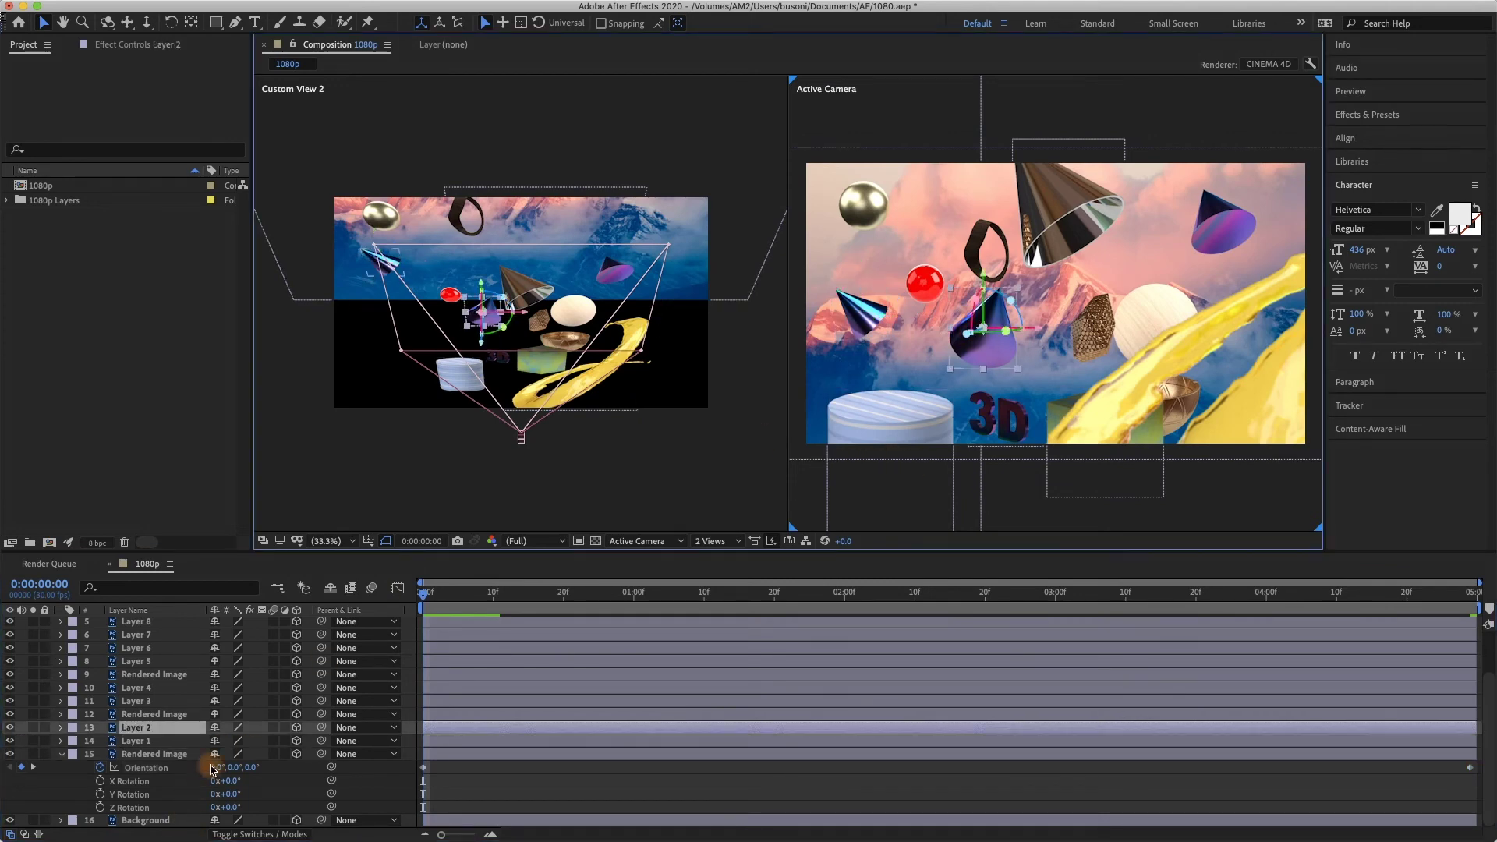
pyautogui.press('r')
pyautogui.click(251, 754)
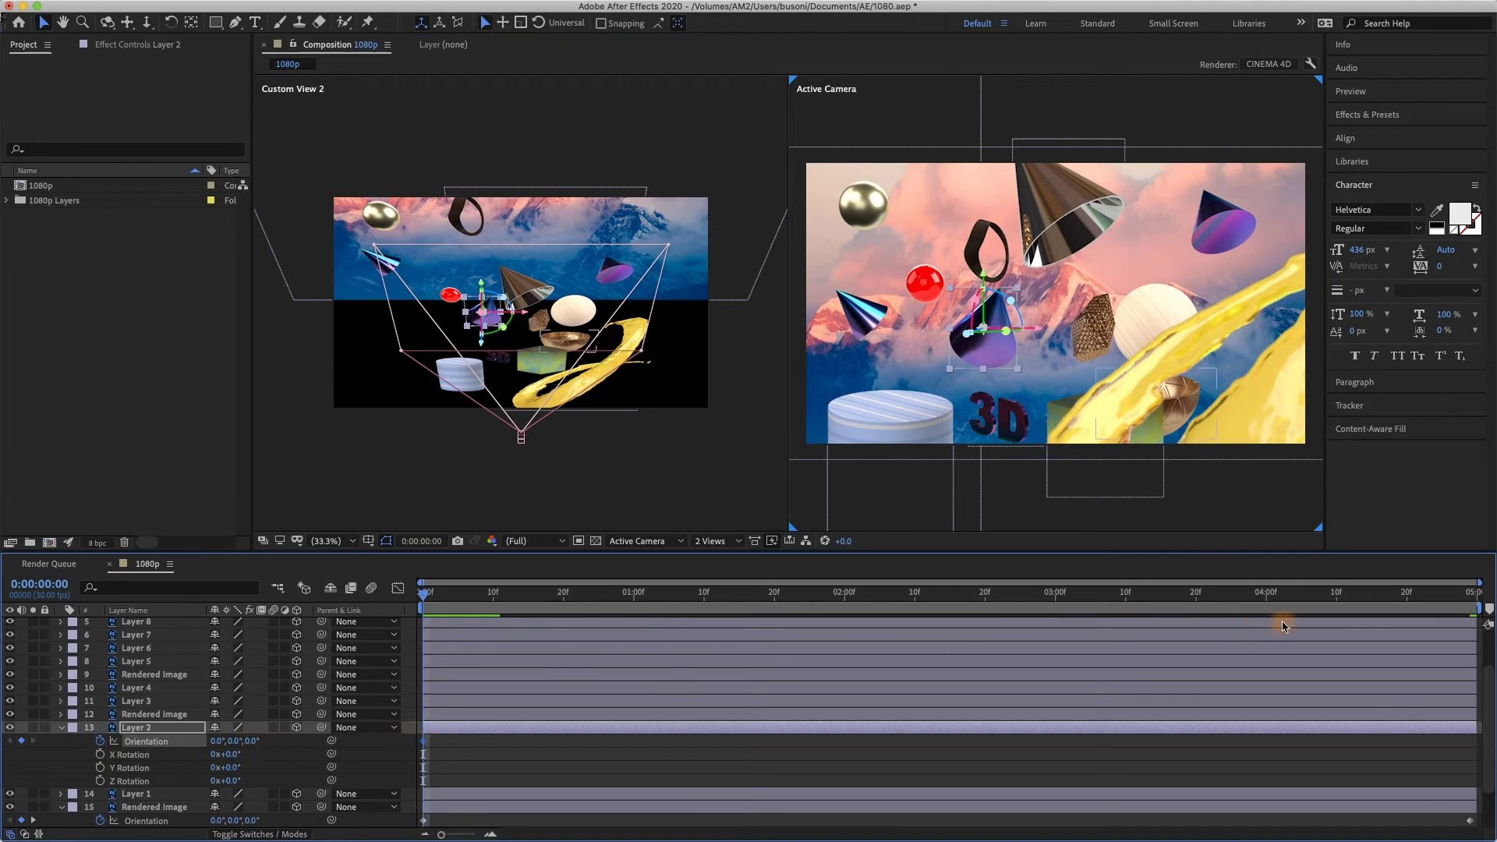
# Set Layer 2's Z orientation to 350° at 0:00:04:29 and preview the rotation
pyautogui.click(1478, 600)
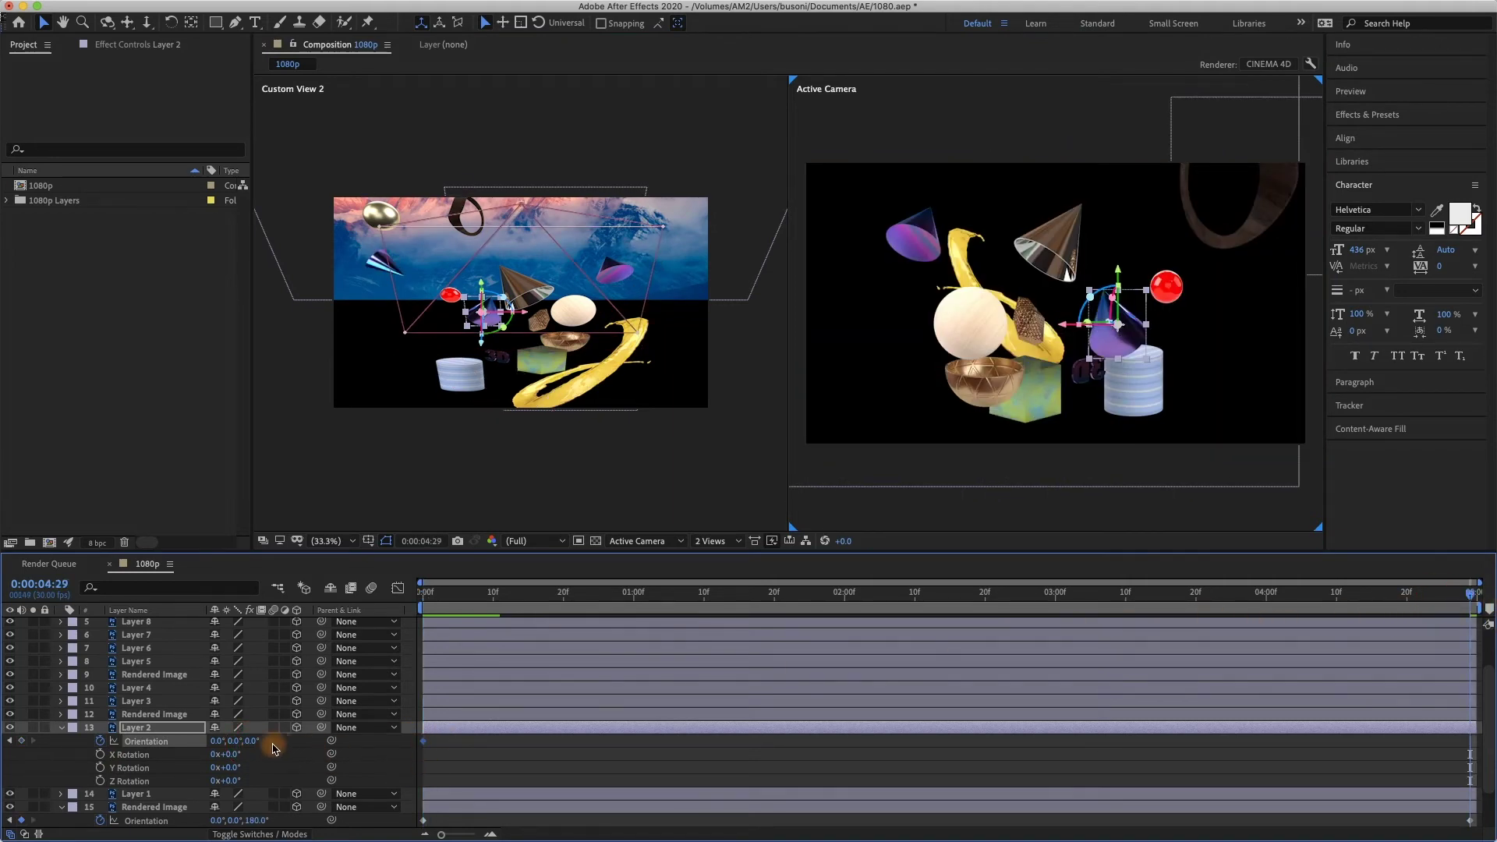
pyautogui.click(251, 742)
pyautogui.write('3')
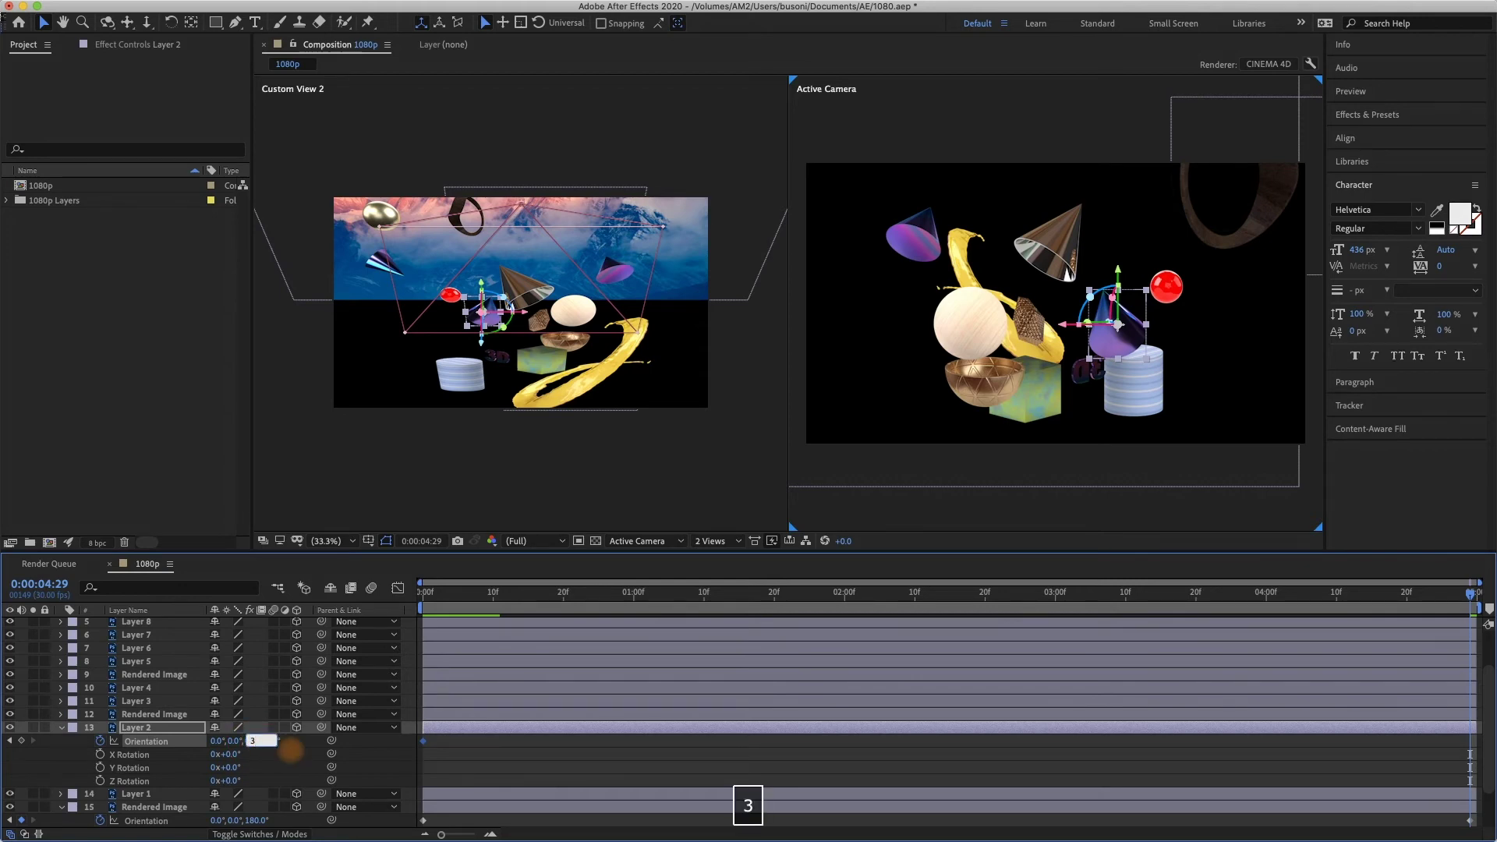
pyautogui.write('50')
pyautogui.press('Return')
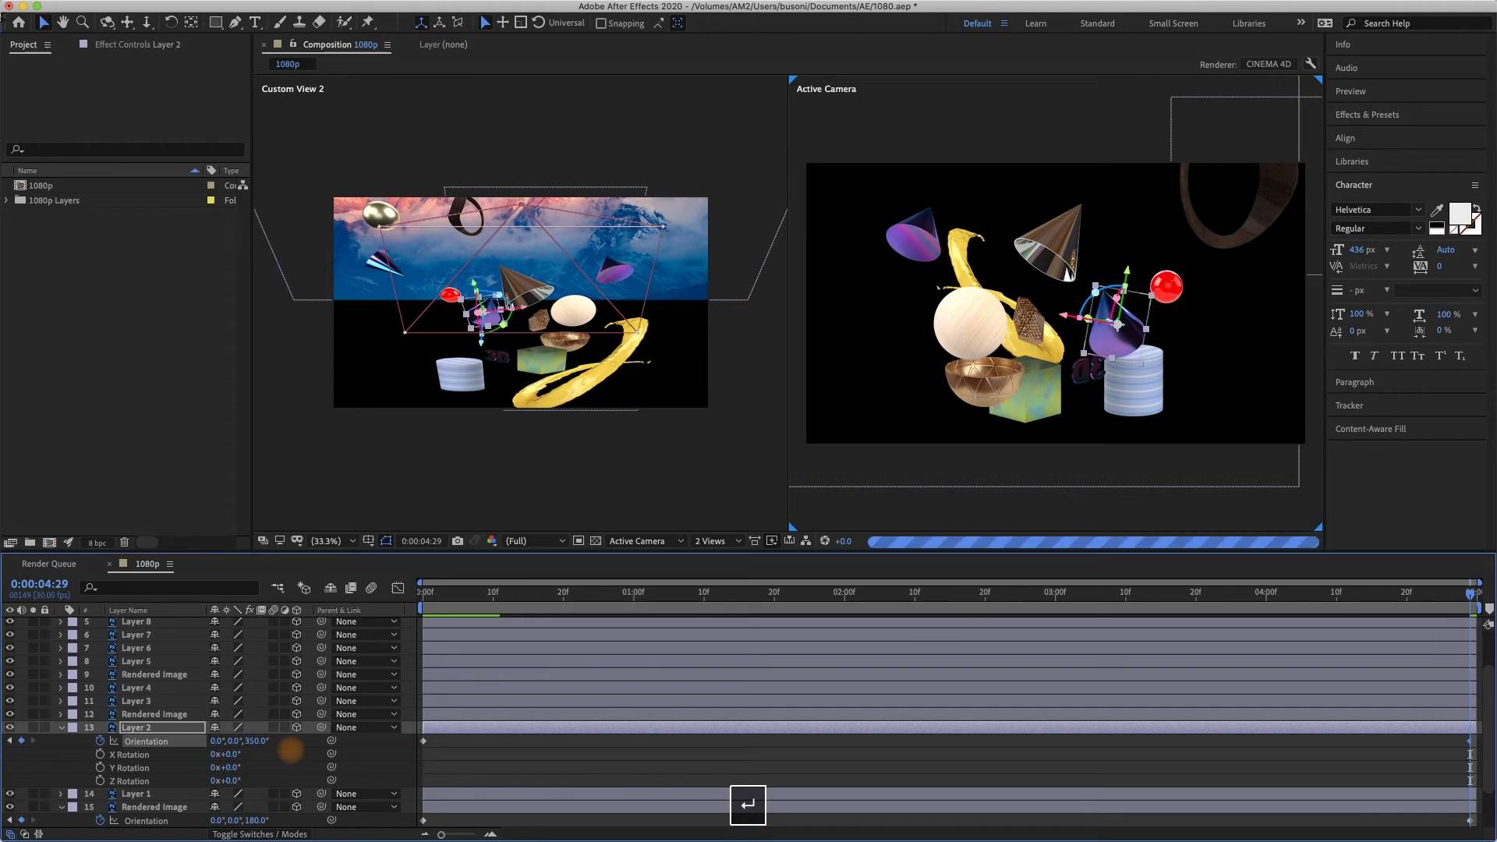
pyautogui.press('space')
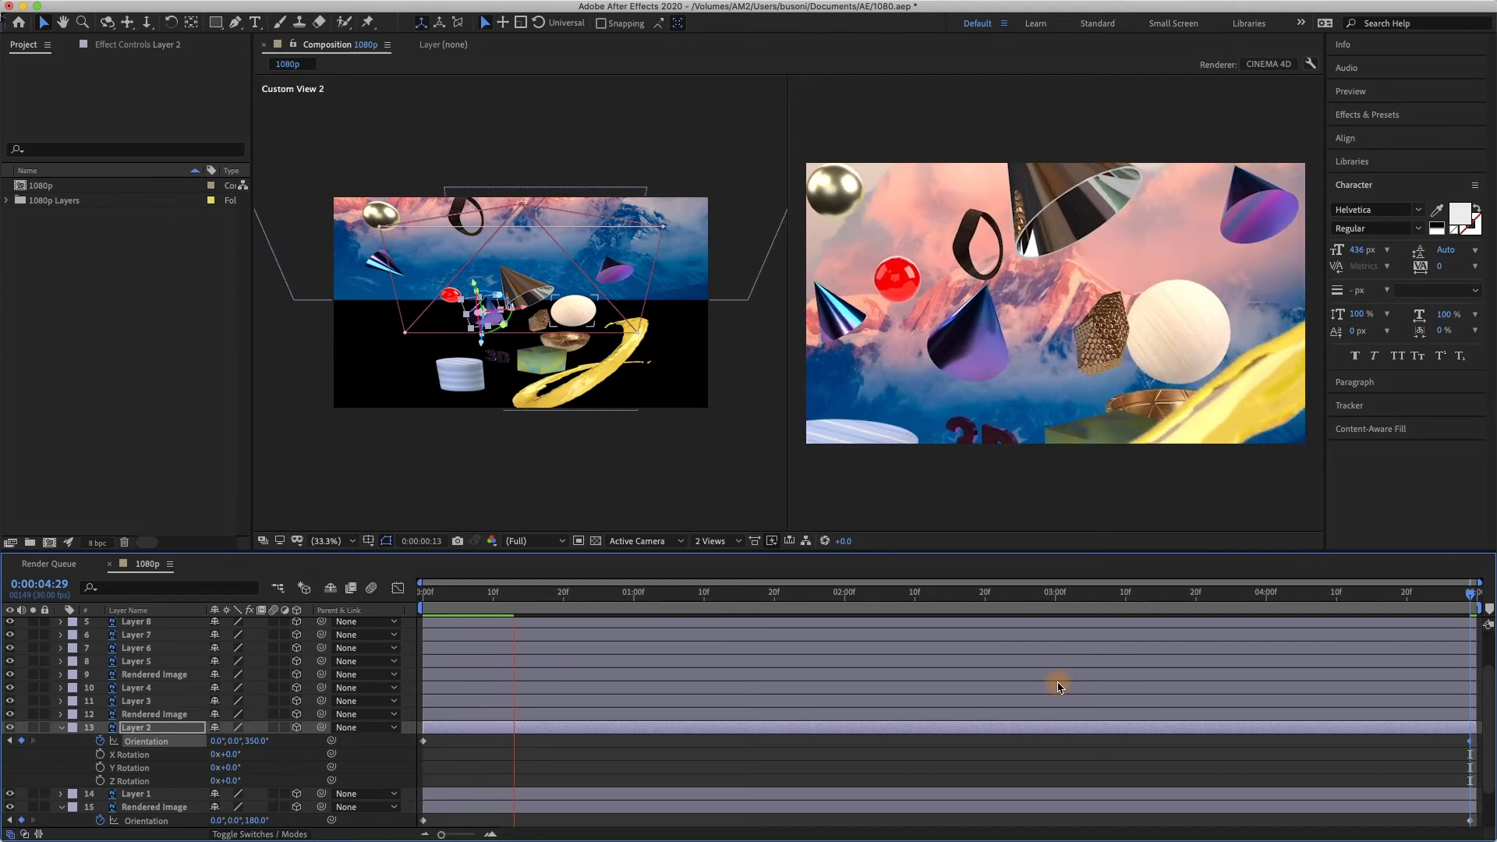
pyautogui.press('space')
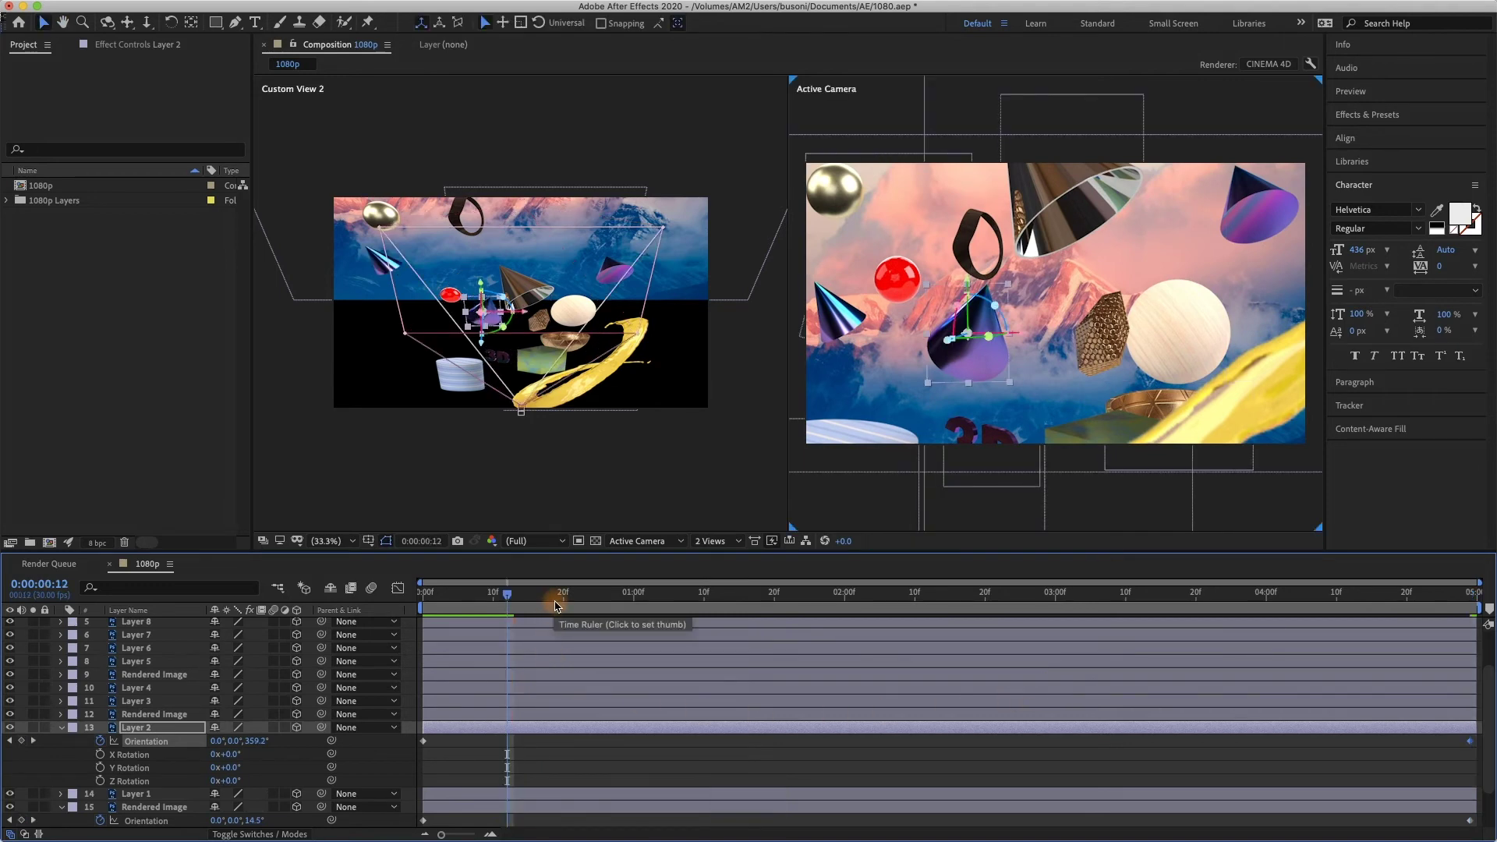
# Set the preview resolution to Third and scrub the animation from the first frame to 0:00:01:01
pyautogui.click(521, 540)
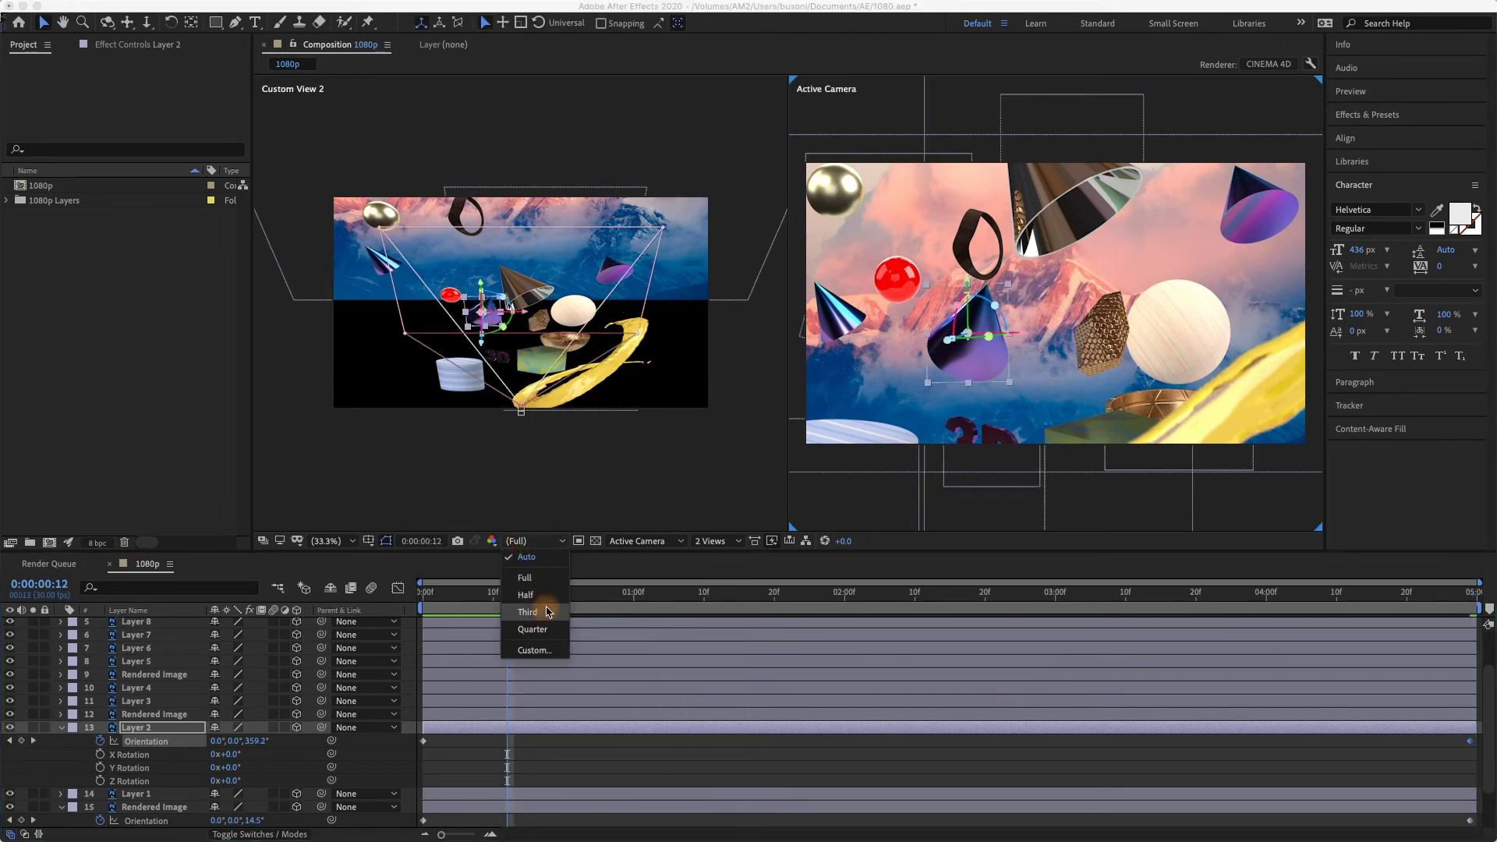
pyautogui.click(548, 612)
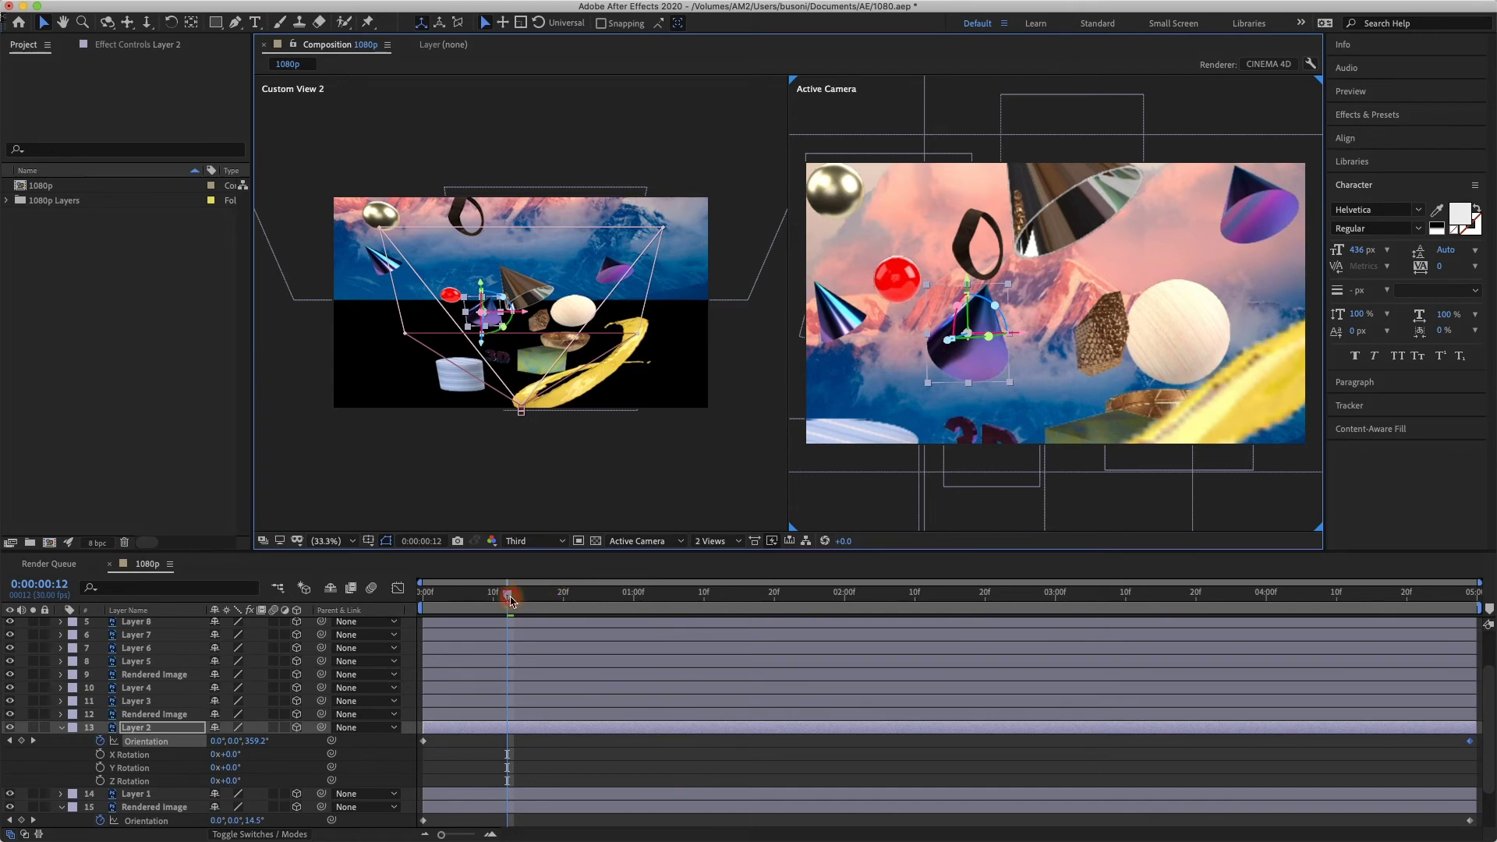
pyautogui.moveTo(511, 600); pyautogui.dragTo(345, 610)
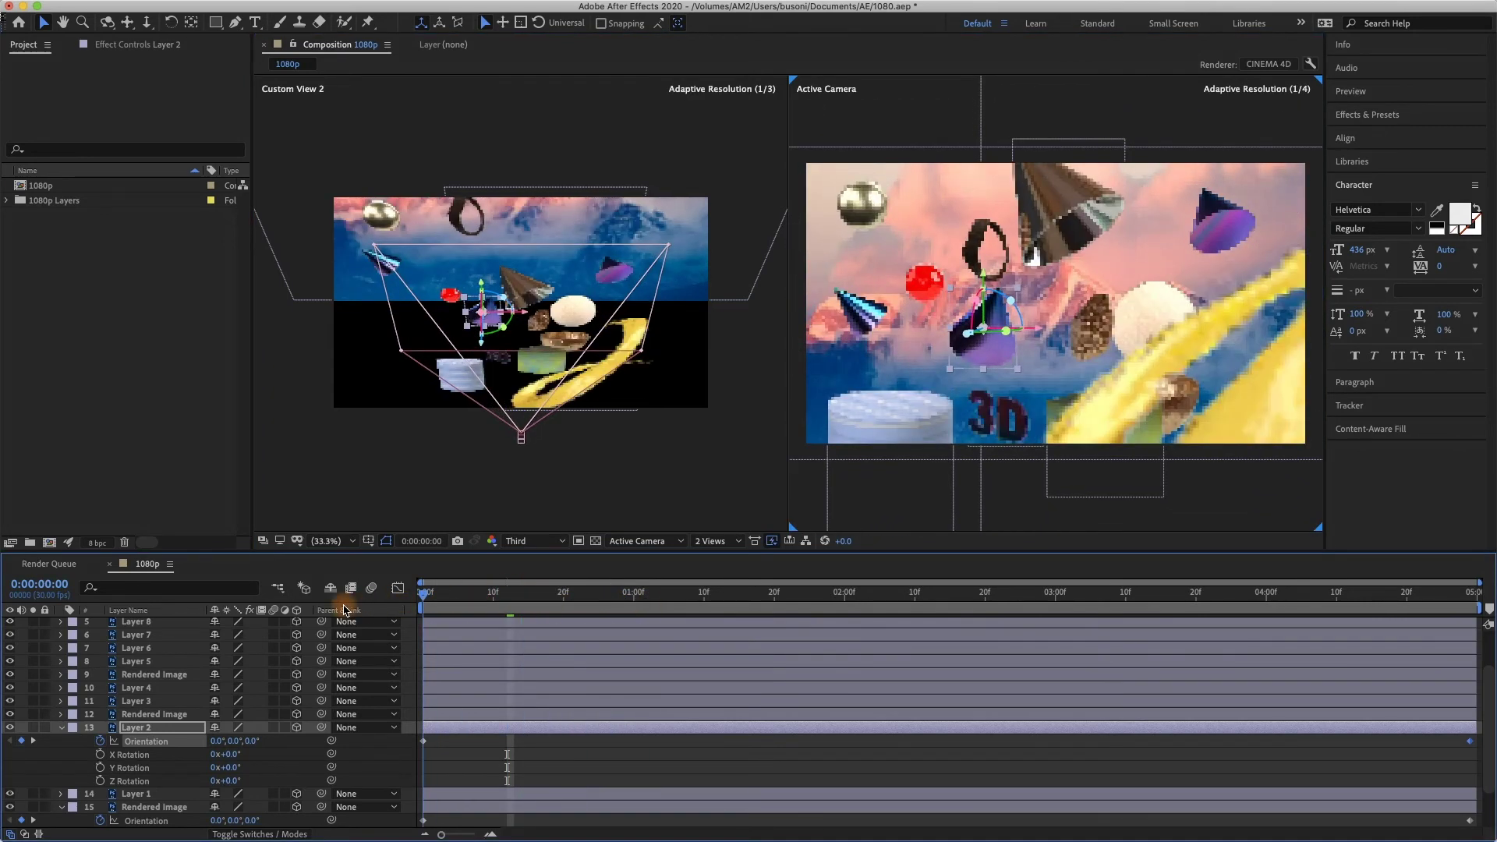
pyautogui.click(496, 771)
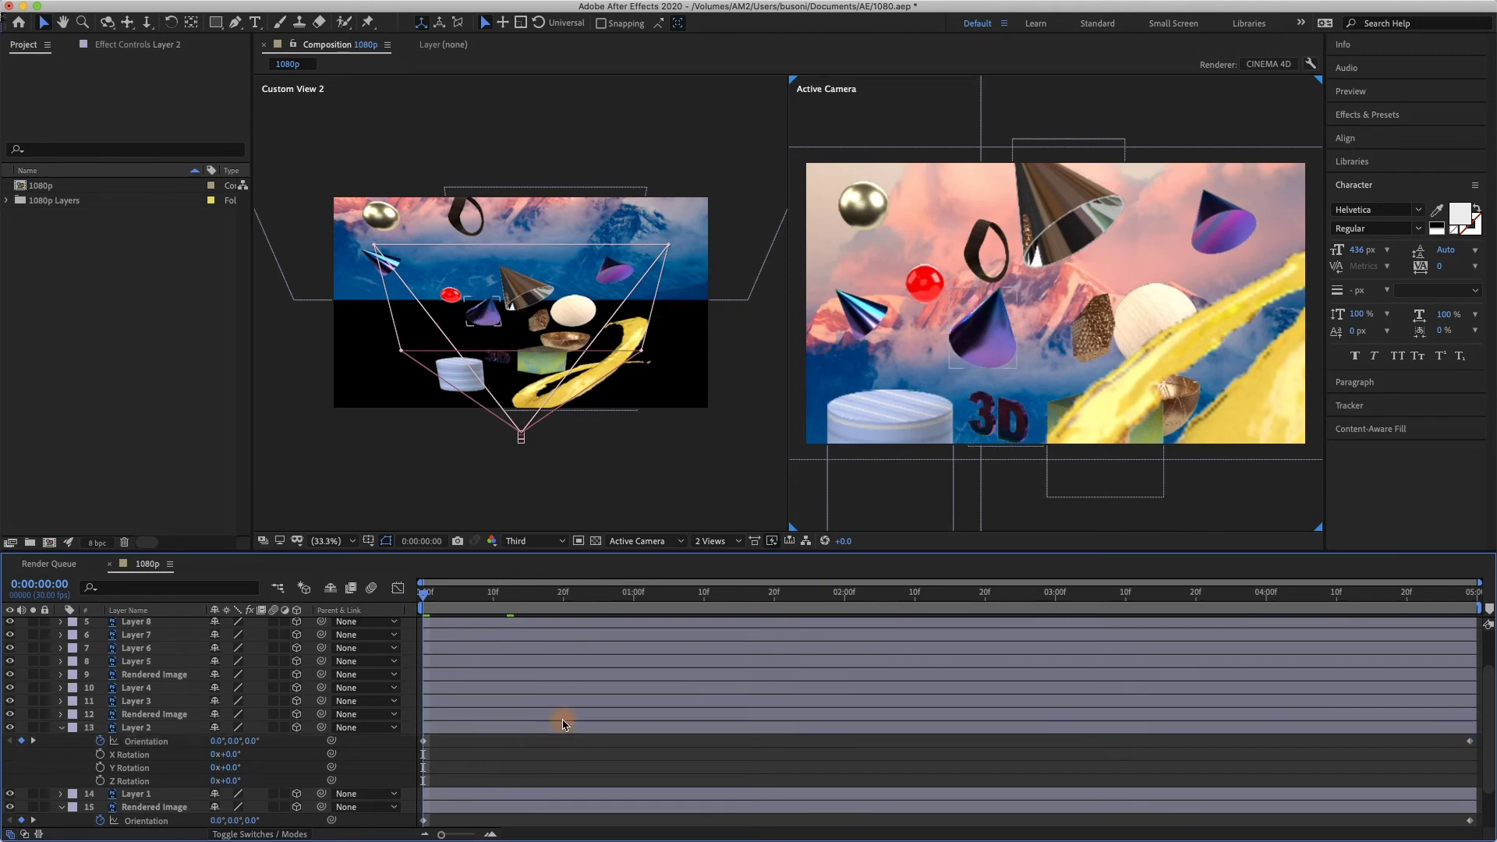
pyautogui.moveTo(453, 600); pyautogui.dragTo(641, 602)
# Try adjusting the purple cone's Z orientation at 0:00:01:01 and undo the change
pyautogui.click(948, 394)
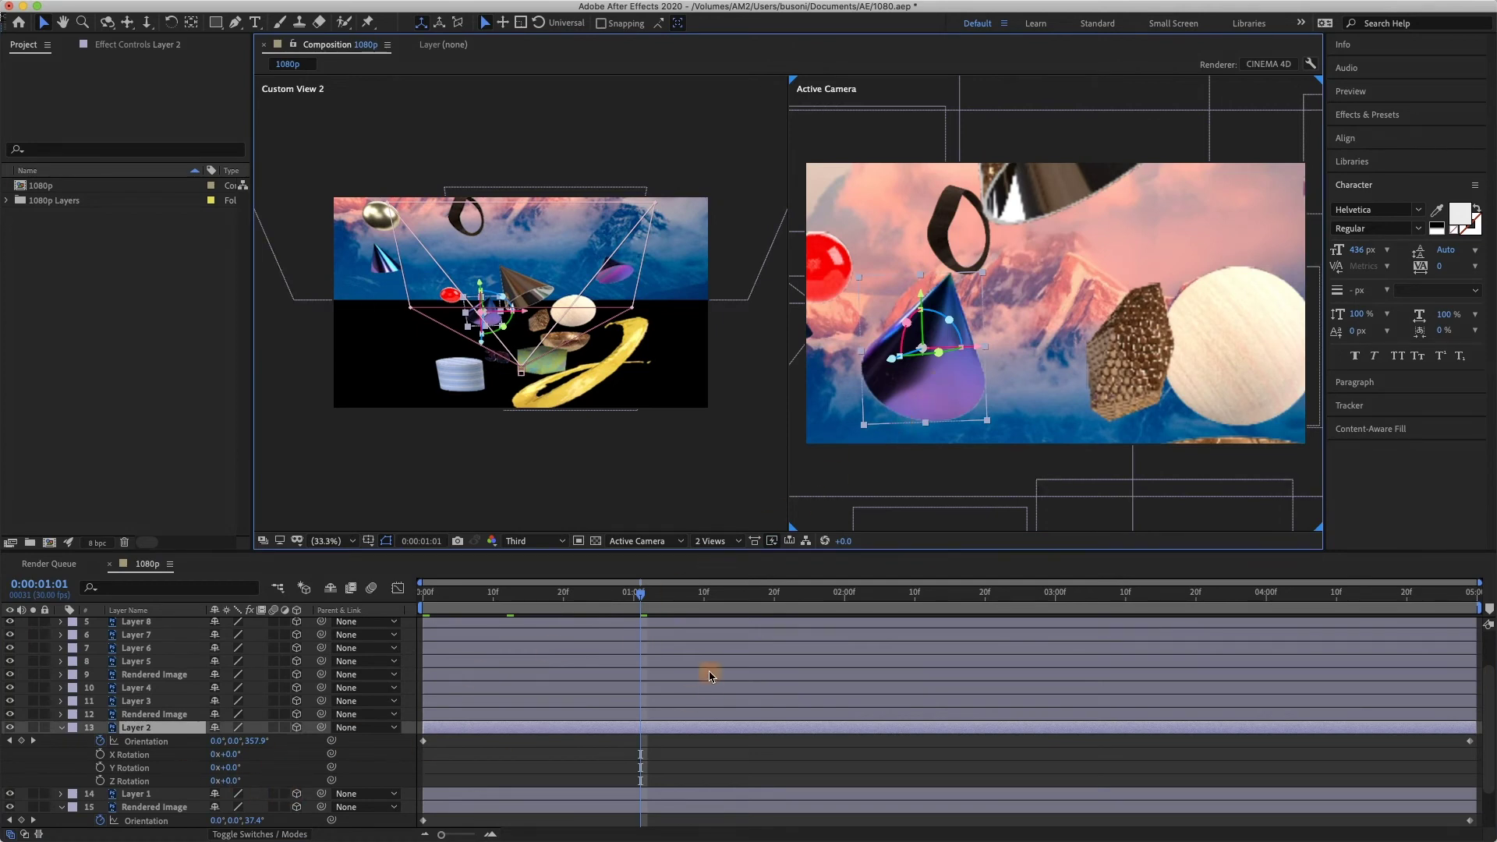
pyautogui.moveTo(257, 744); pyautogui.dragTo(296, 751)
pyautogui.press('super+z')
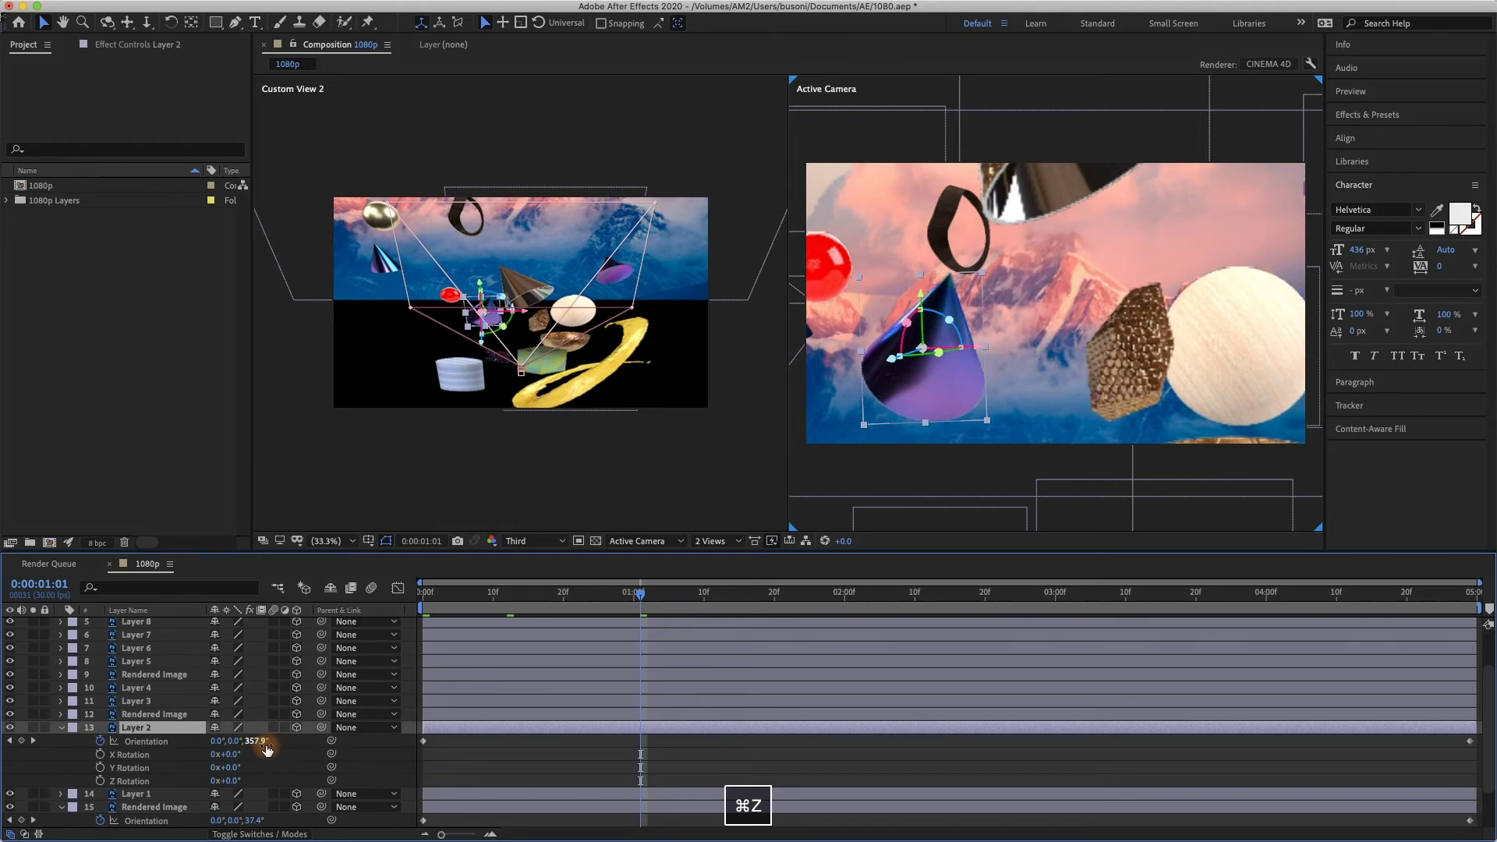
# Set Layer 2's Z orientation to 180° at 0:00:04:29 and preview the purple cone's rotation
pyautogui.press('pagedown')
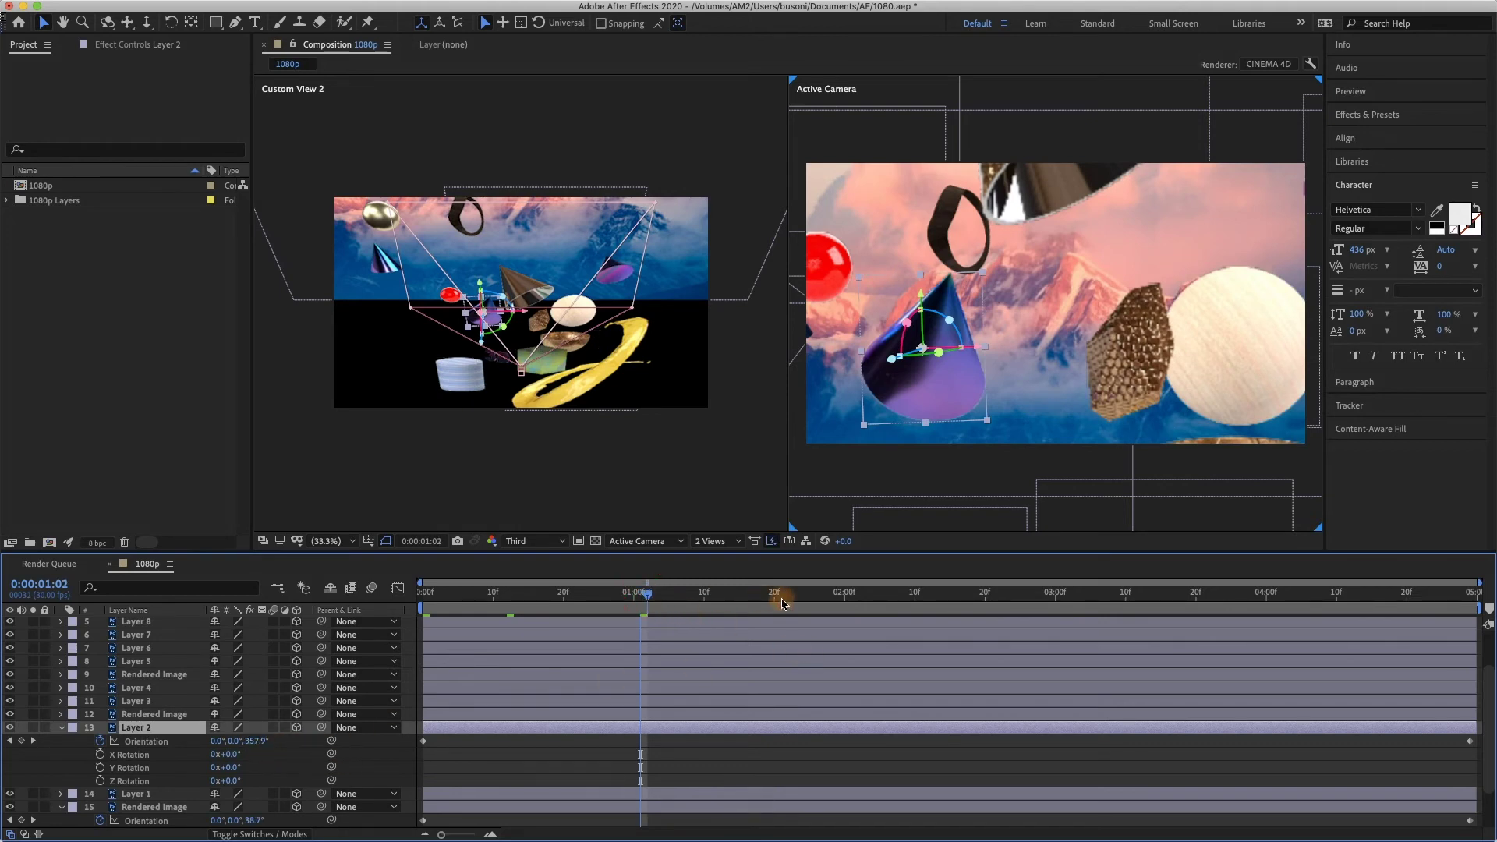
pyautogui.moveTo(783, 603); pyautogui.dragTo(1440, 635)
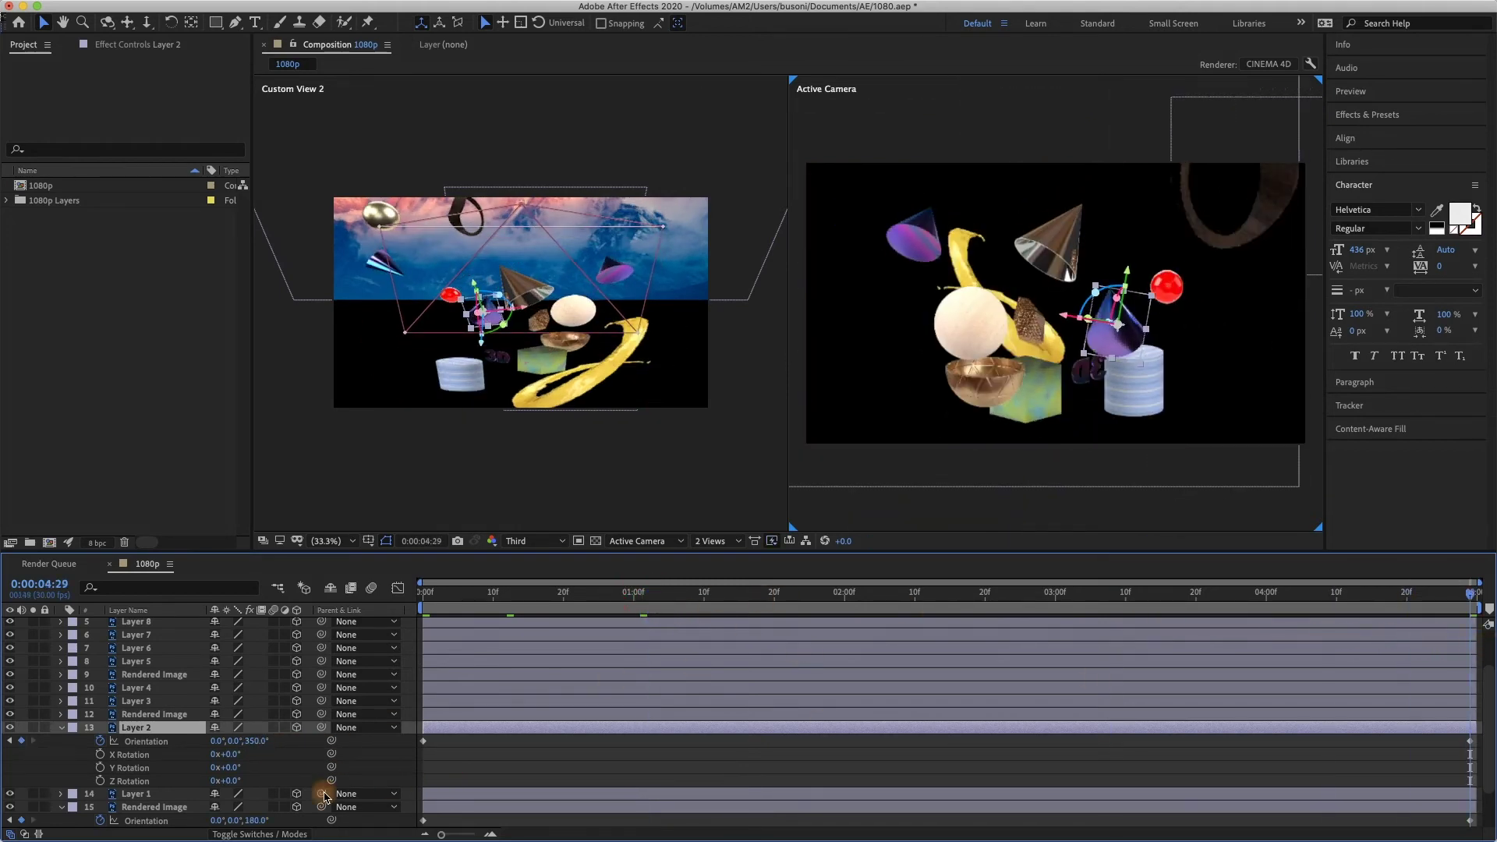
pyautogui.click(257, 742)
pyautogui.write('180')
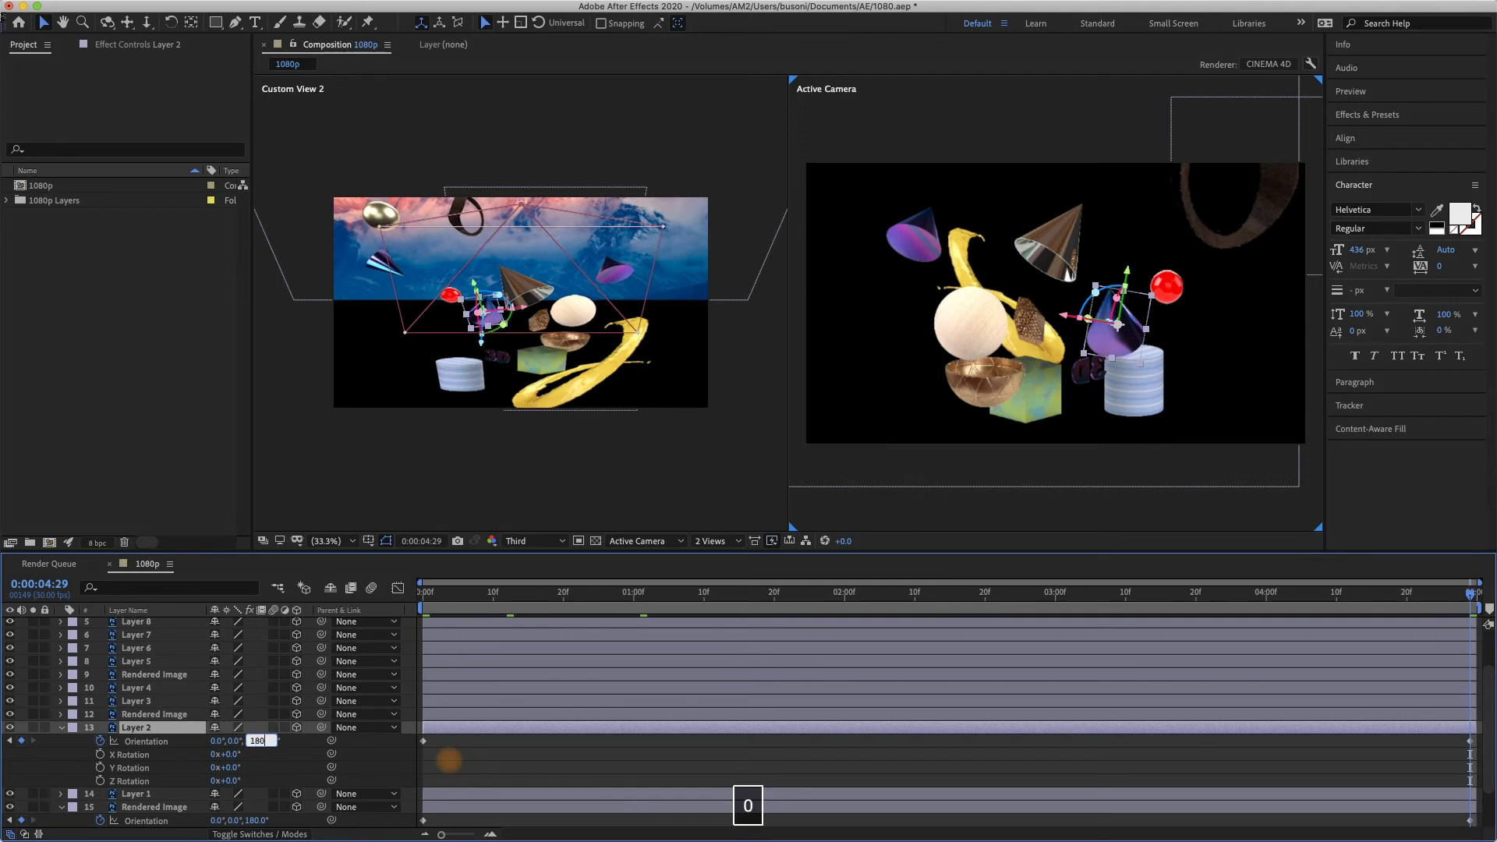
pyautogui.press('Return')
pyautogui.press('space')
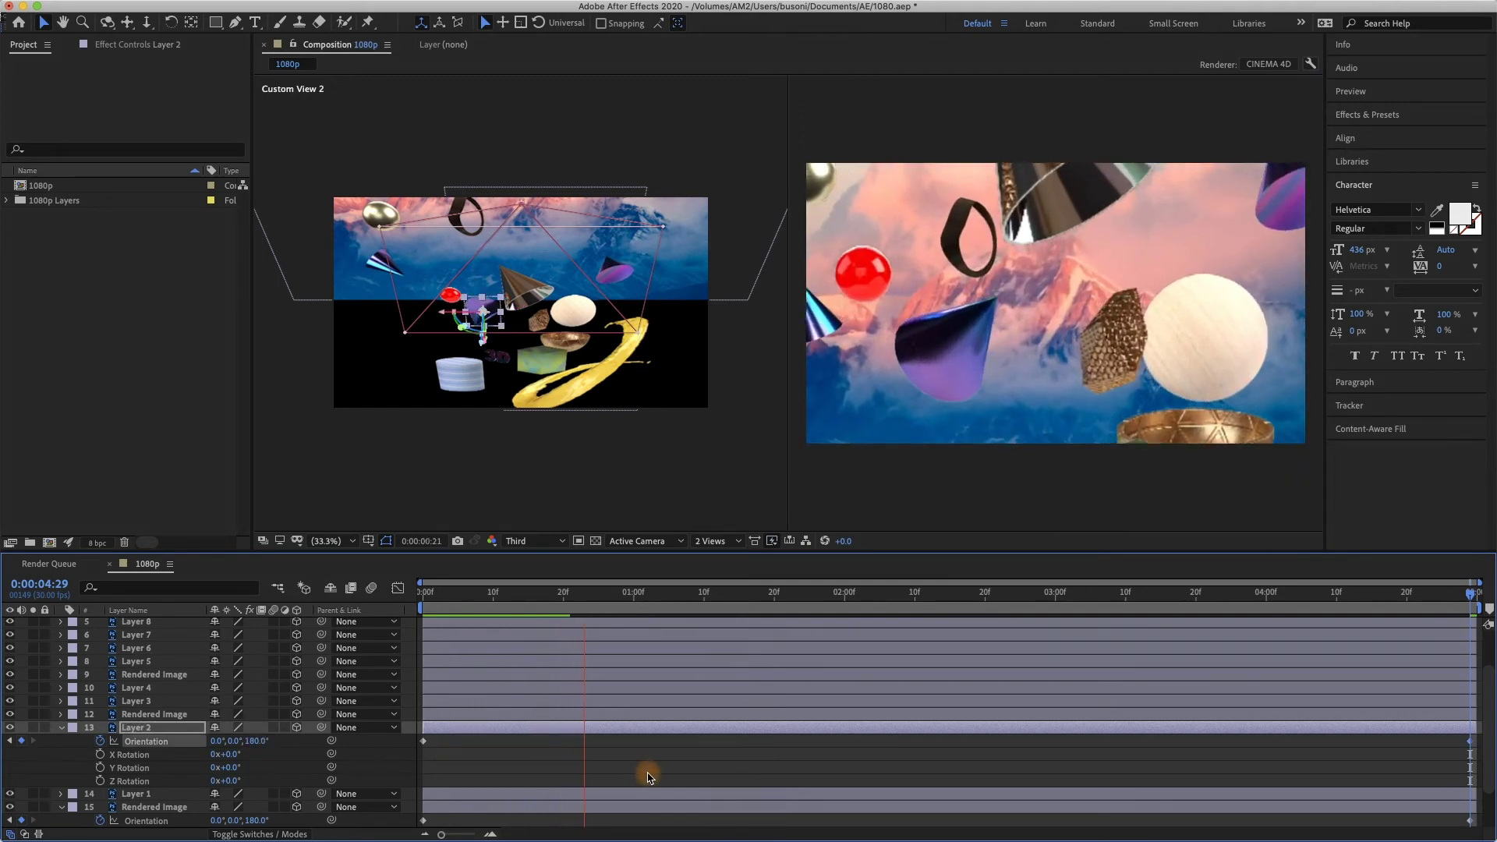
pyautogui.press('space')
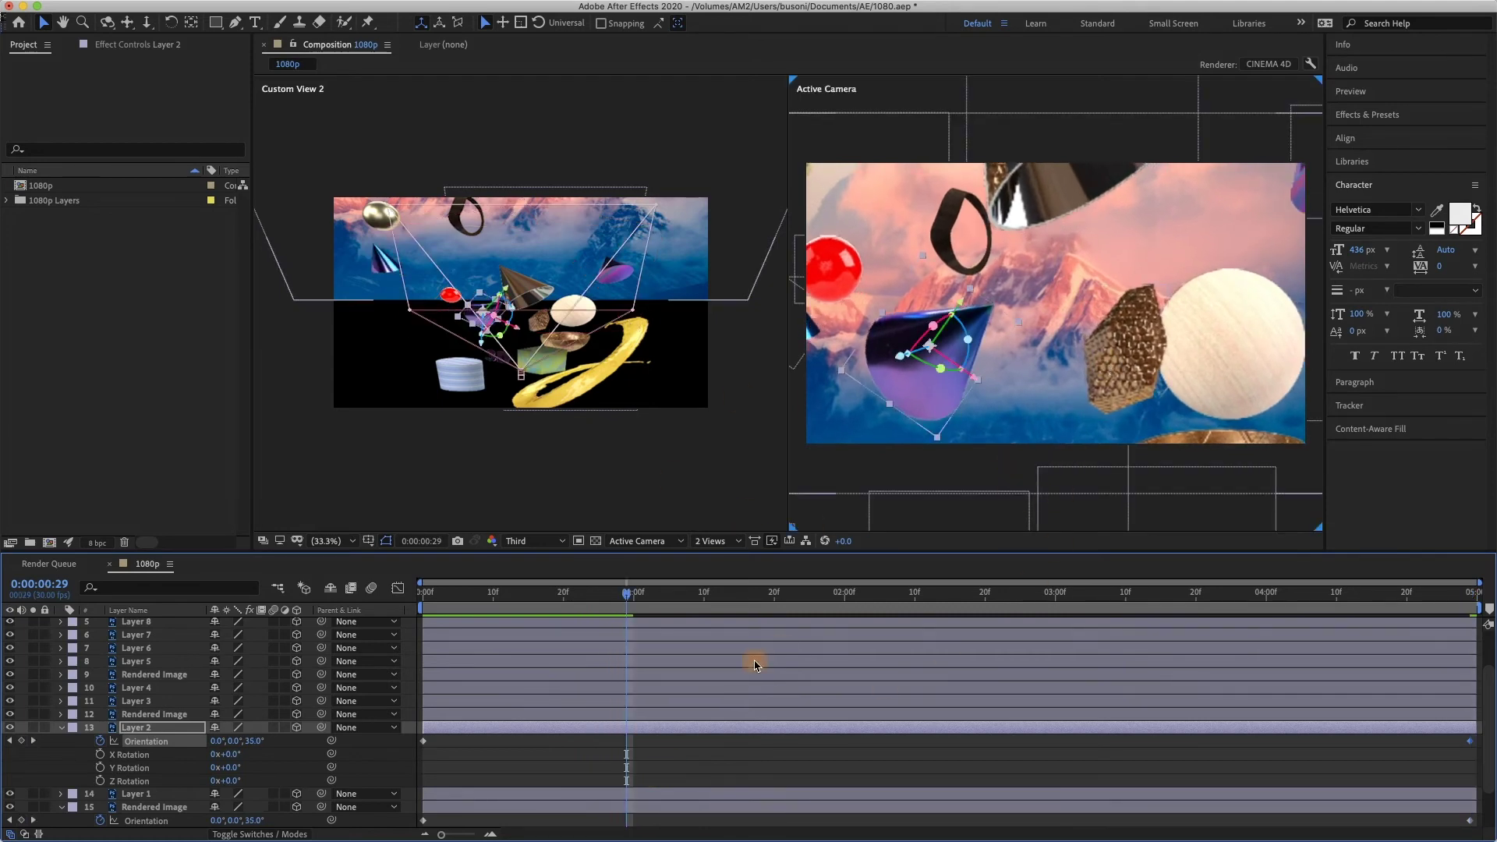
pyautogui.click(980, 270)
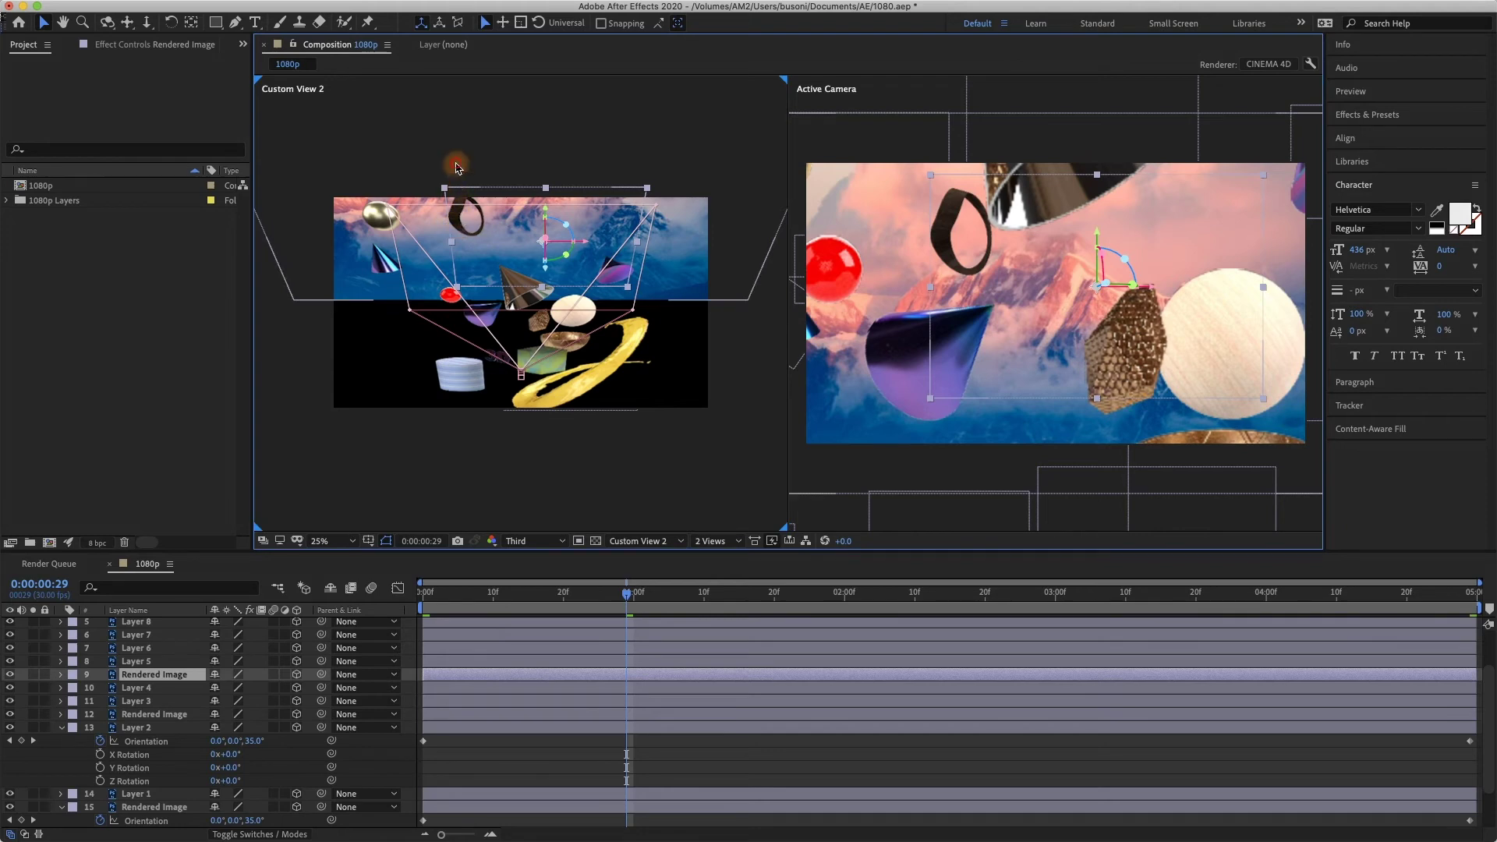
pyautogui.click(475, 223)
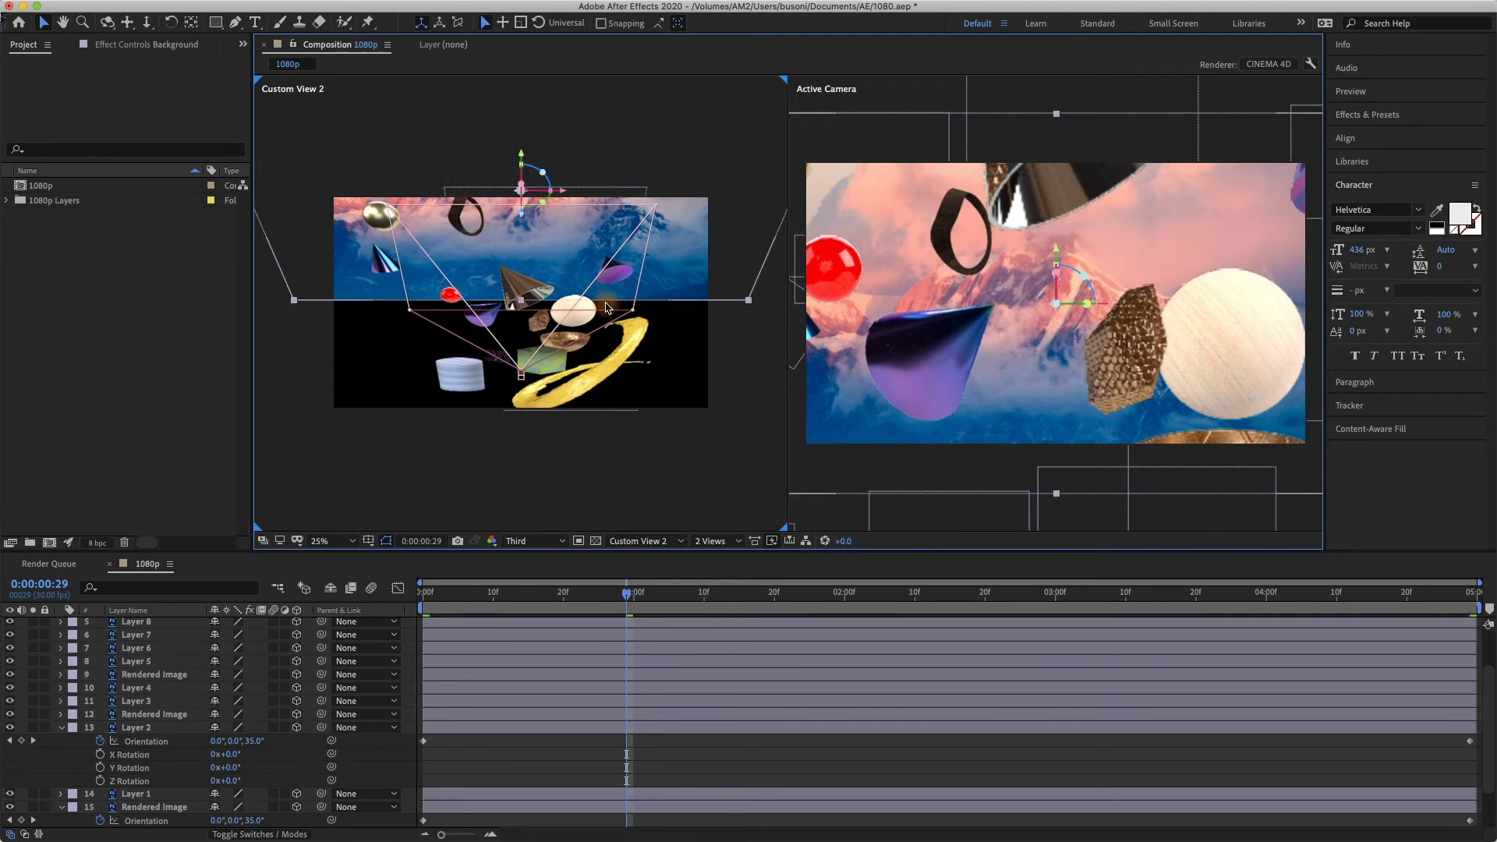
pyautogui.click(1126, 380)
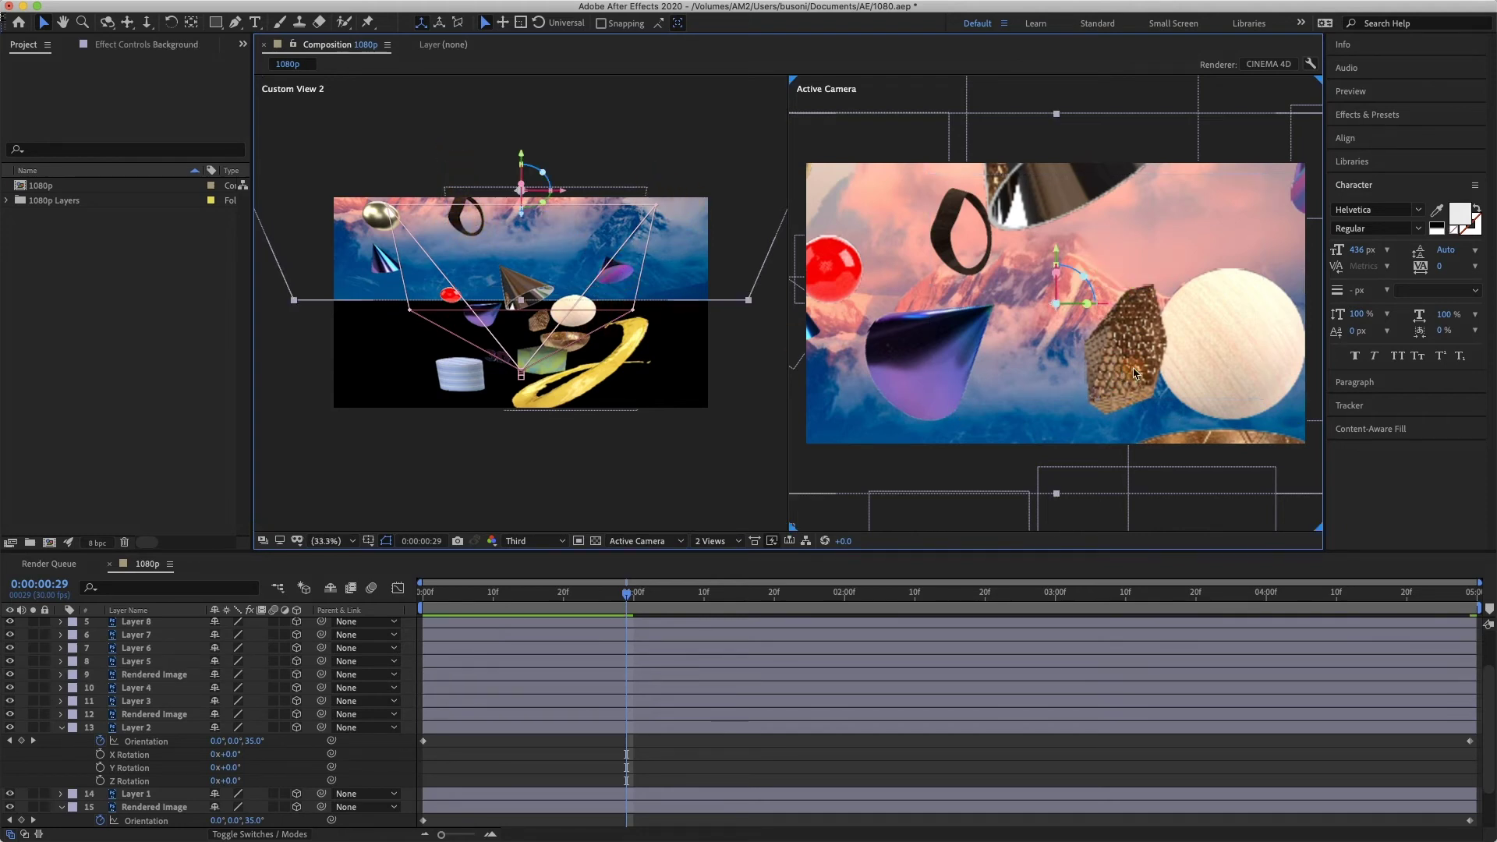
# At the first frame, select the red sphere's Layer 3 and start keyframing its Orientation
pyautogui.moveTo(919, 594); pyautogui.dragTo(324, 594)
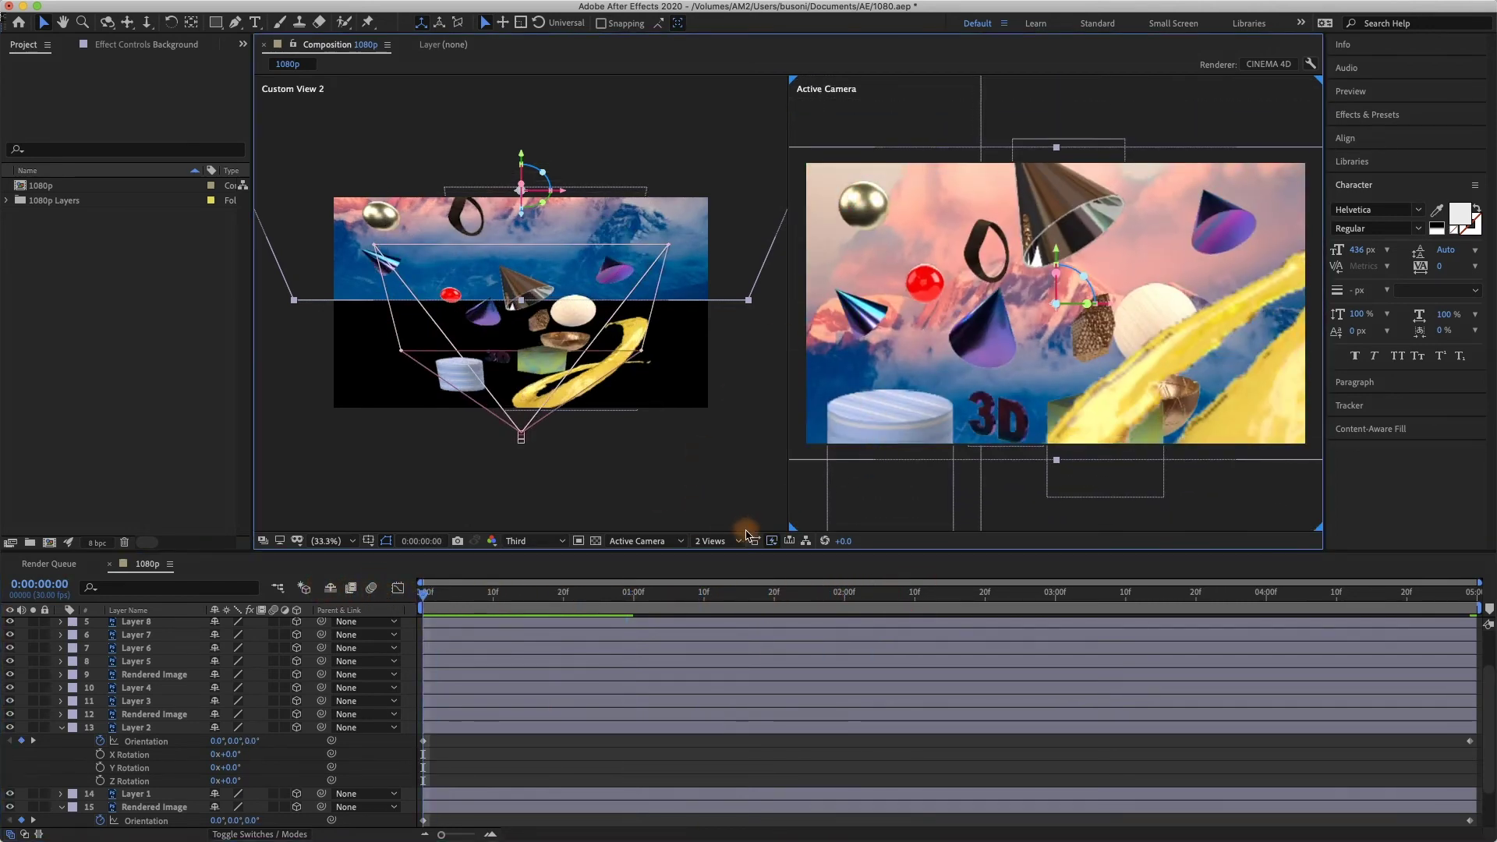
pyautogui.click(885, 499)
pyautogui.press('shift+super+a')
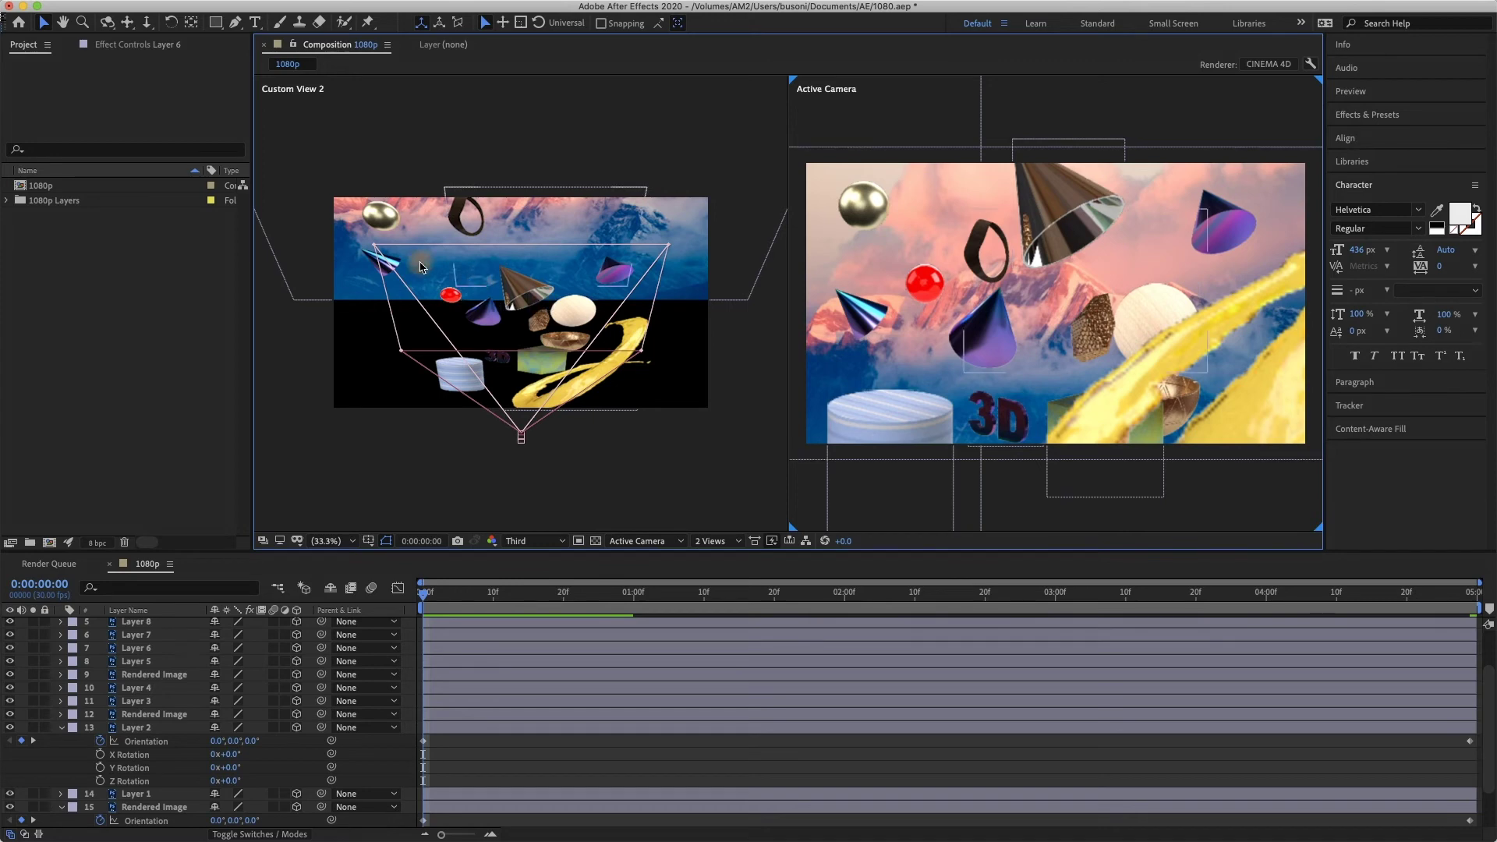
pyautogui.click(388, 222)
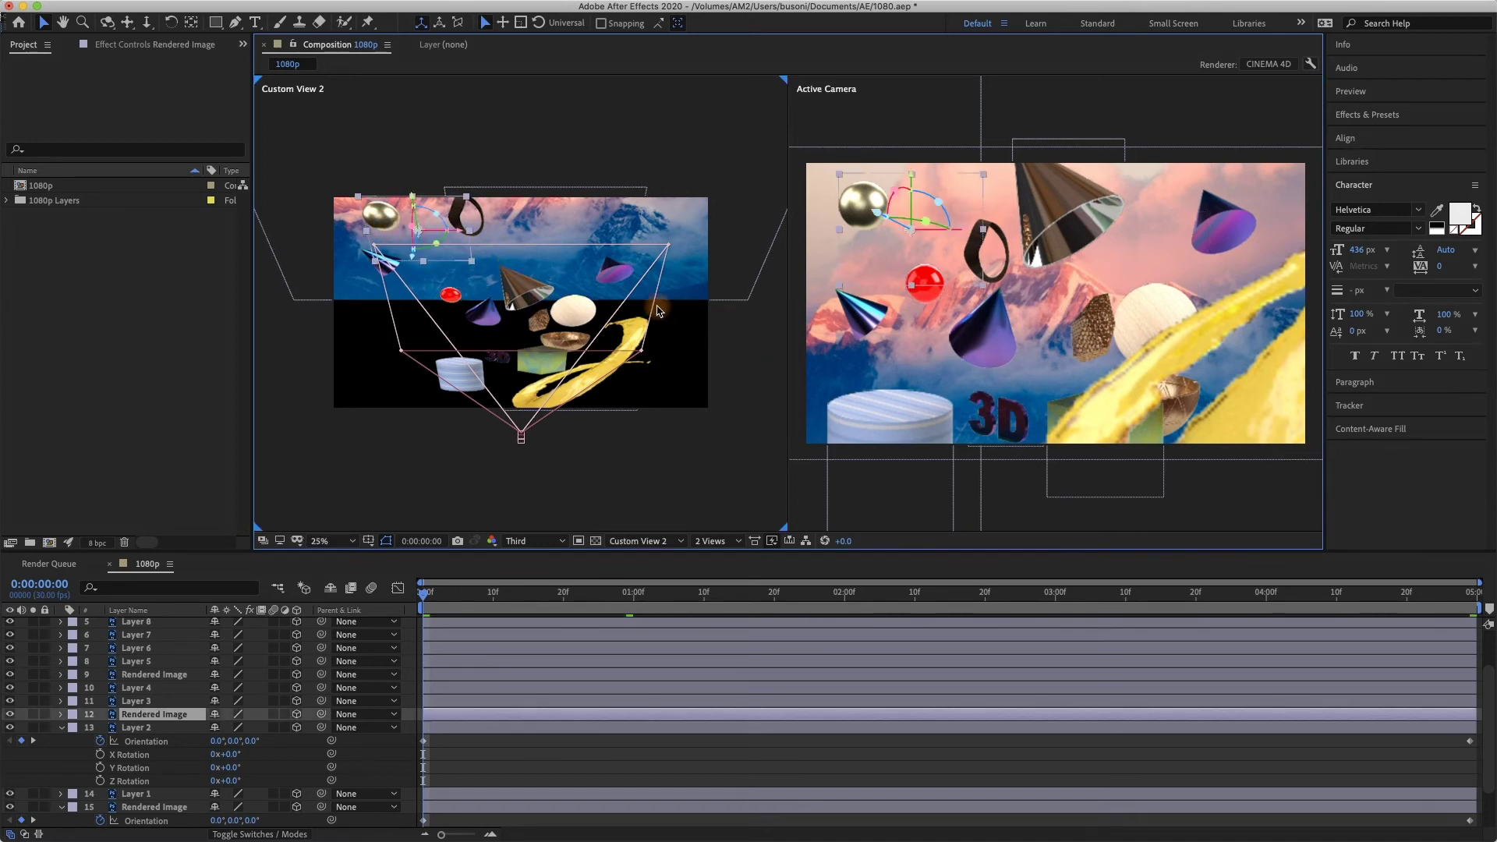
pyautogui.click(461, 304)
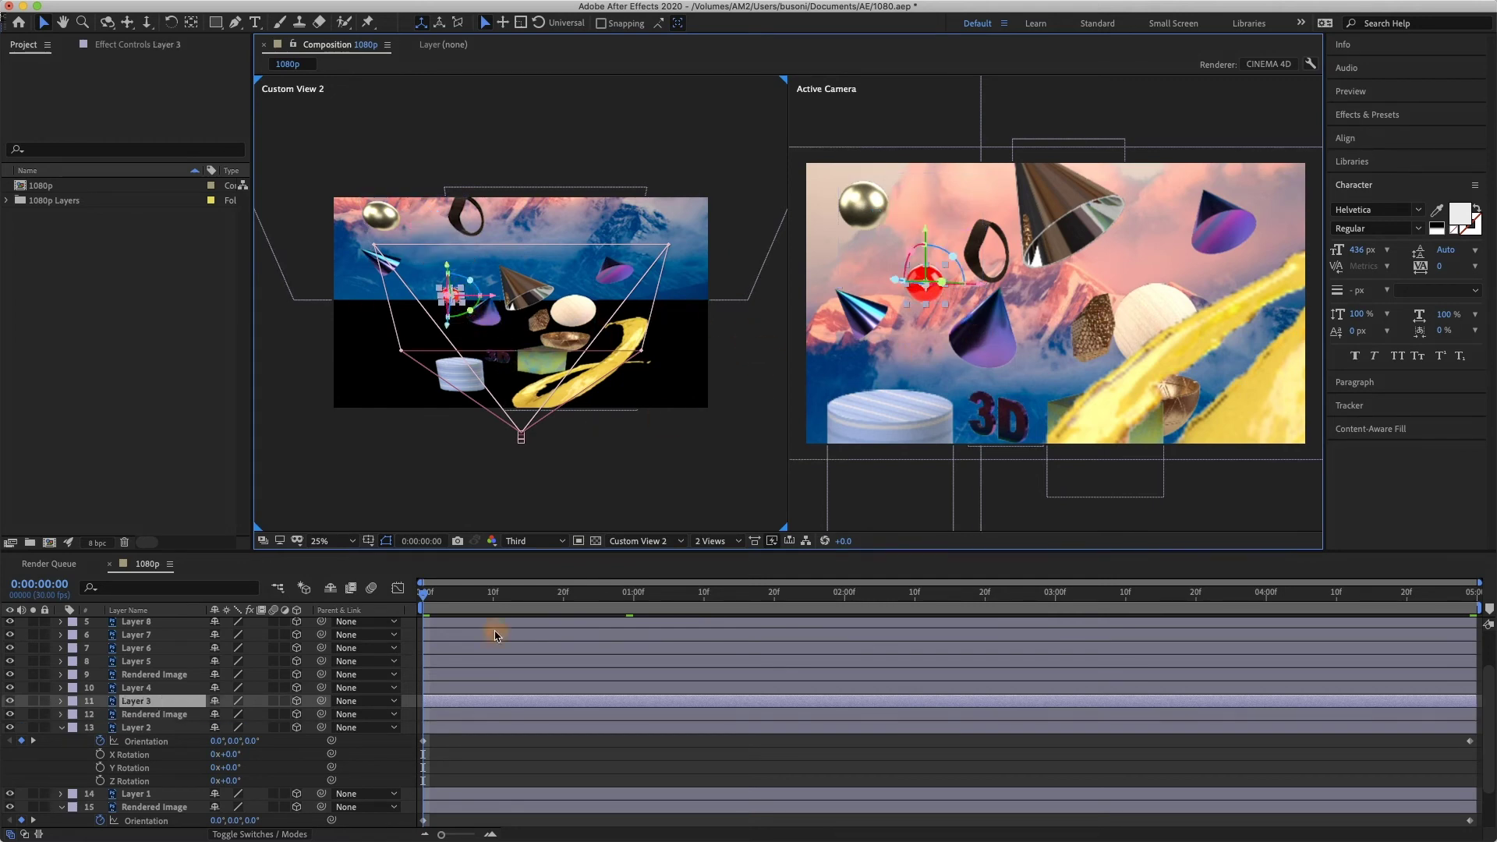
pyautogui.press('r')
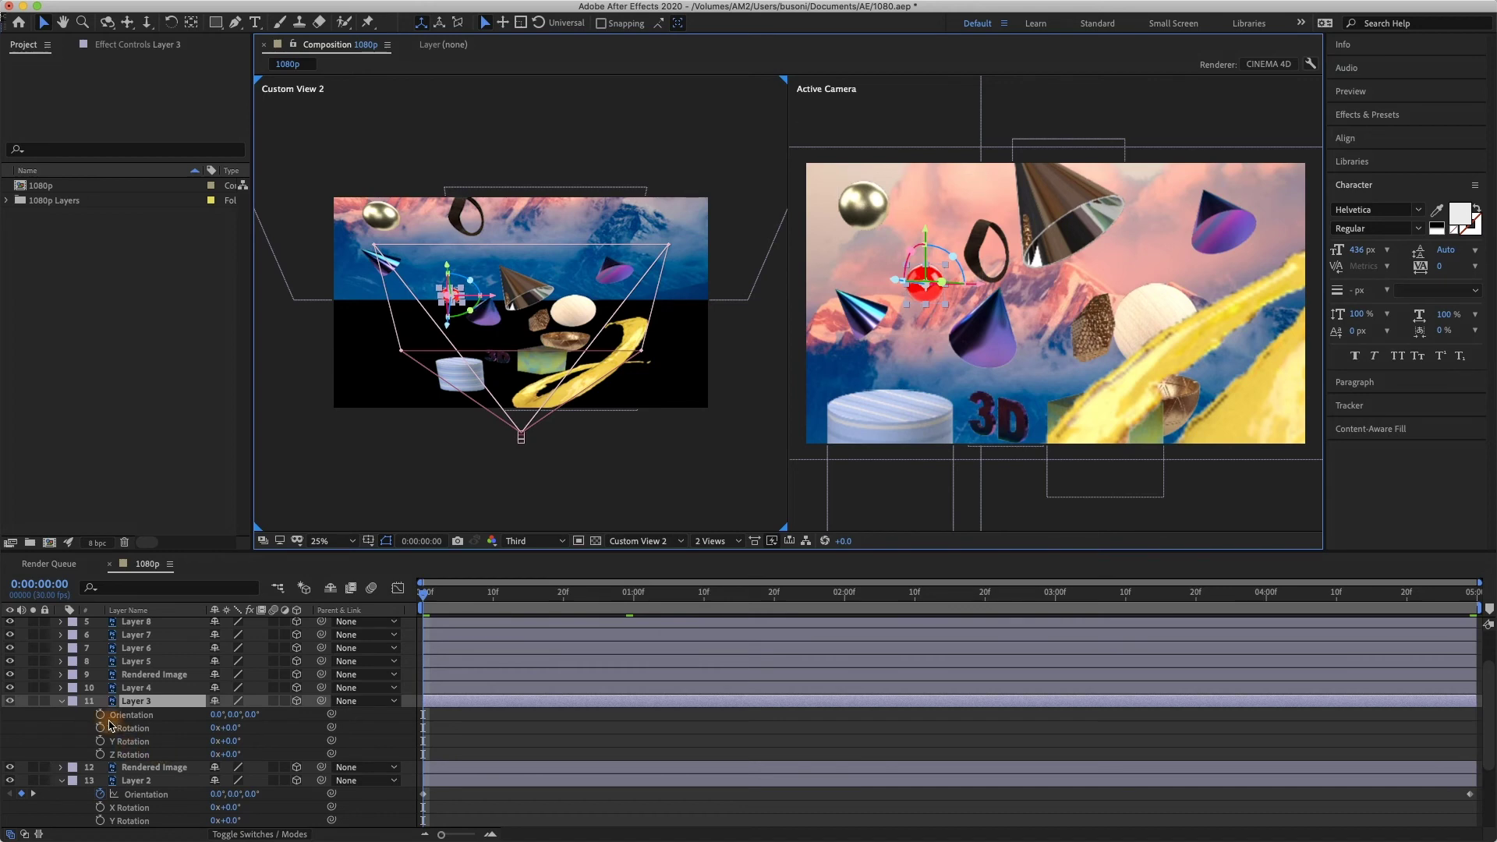
pyautogui.moveTo(260, 723); pyautogui.dragTo(368, 722)
pyautogui.press('super+z')
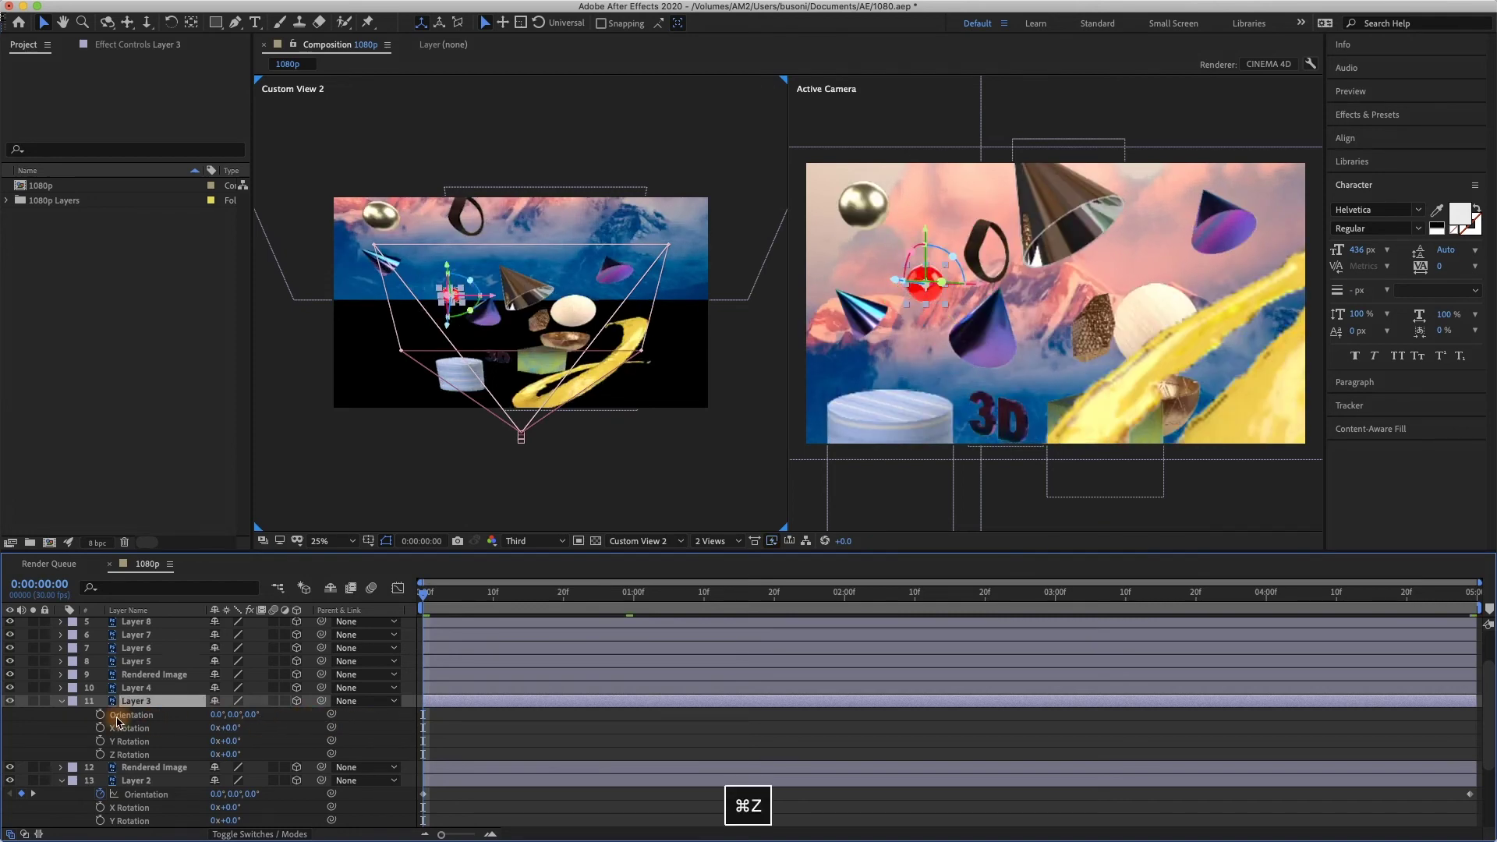
pyautogui.click(114, 715)
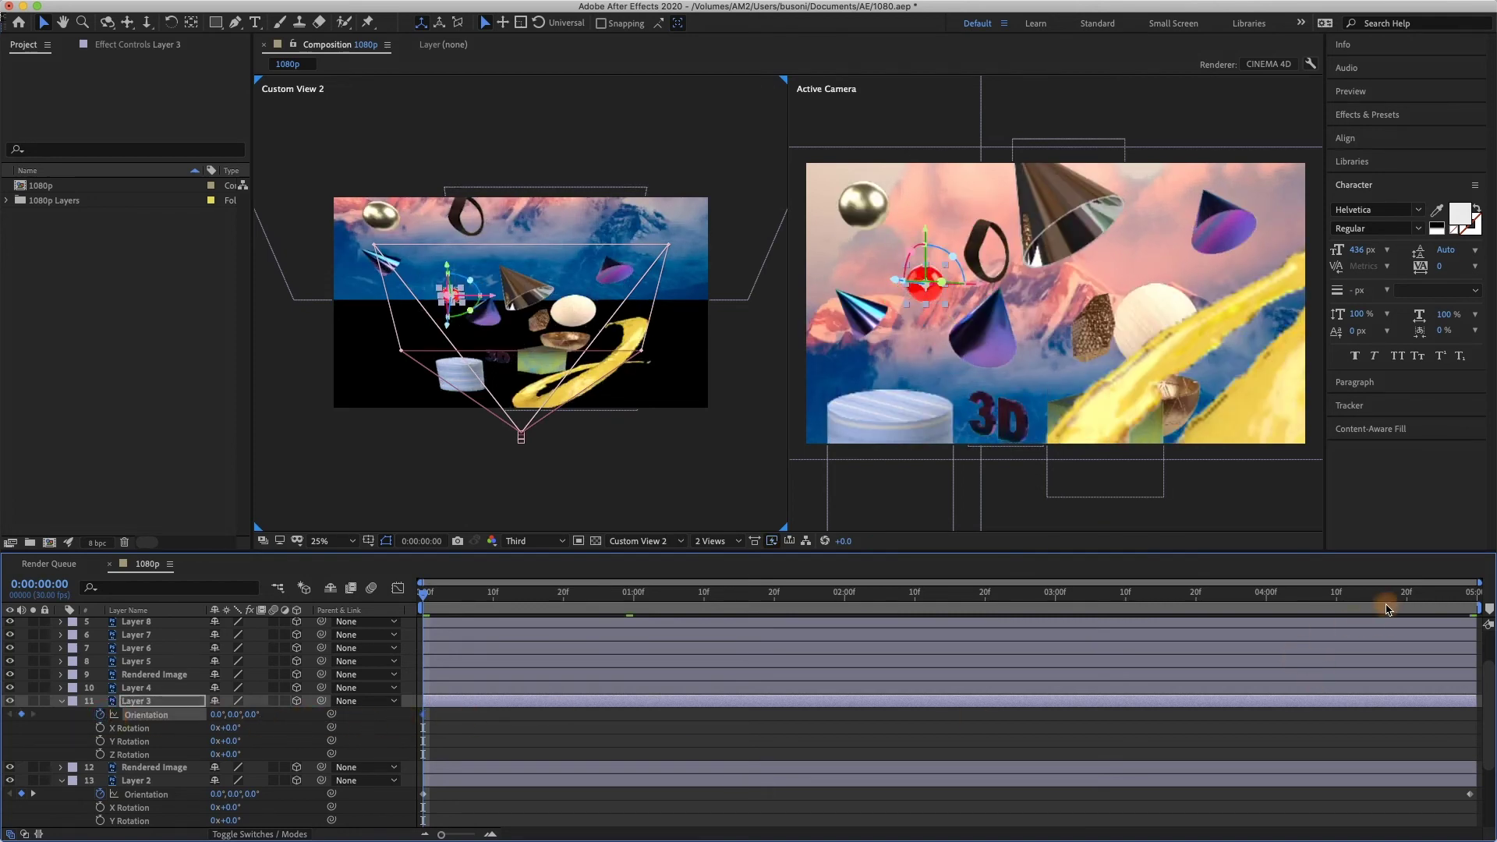
# Set Layer 3's Z orientation to 180° at 0:00:04:29 and preview the red sphere's rotation
pyautogui.click(1466, 599)
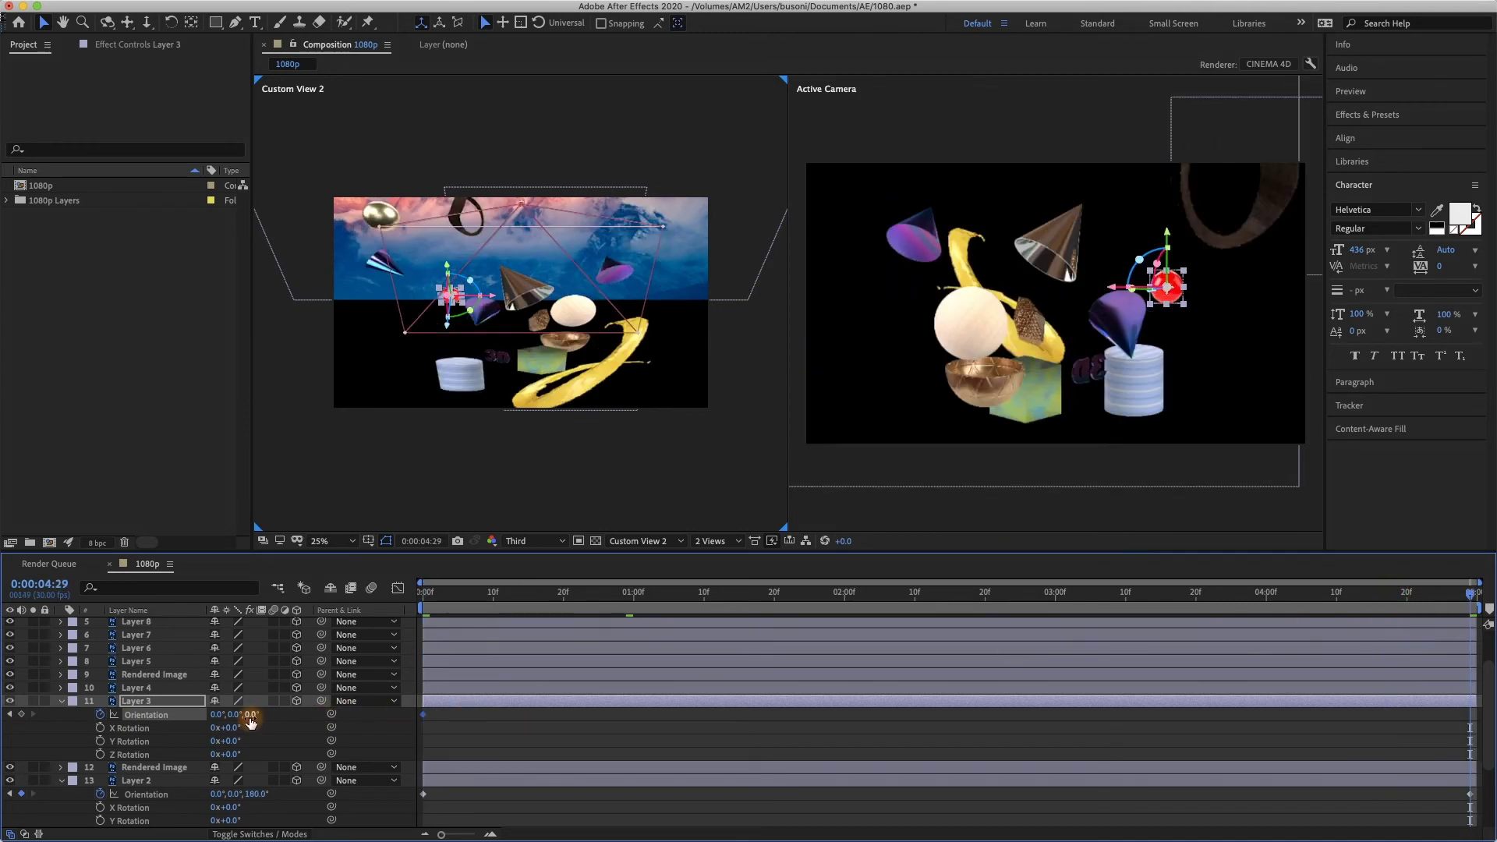
pyautogui.click(251, 715)
pyautogui.write('1')
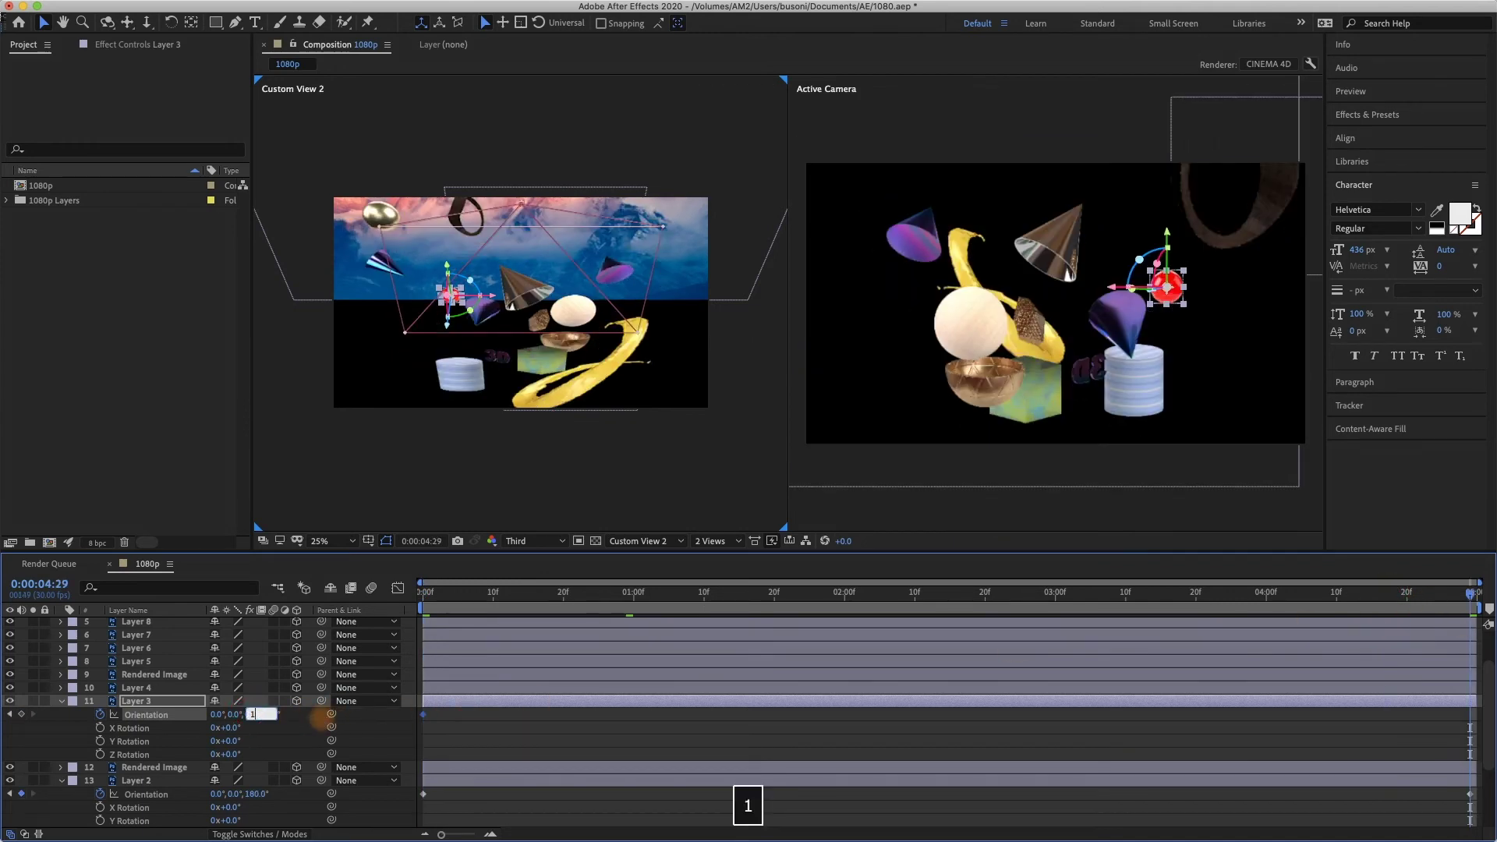
pyautogui.write('80')
pyautogui.press('Return')
pyautogui.press('space')
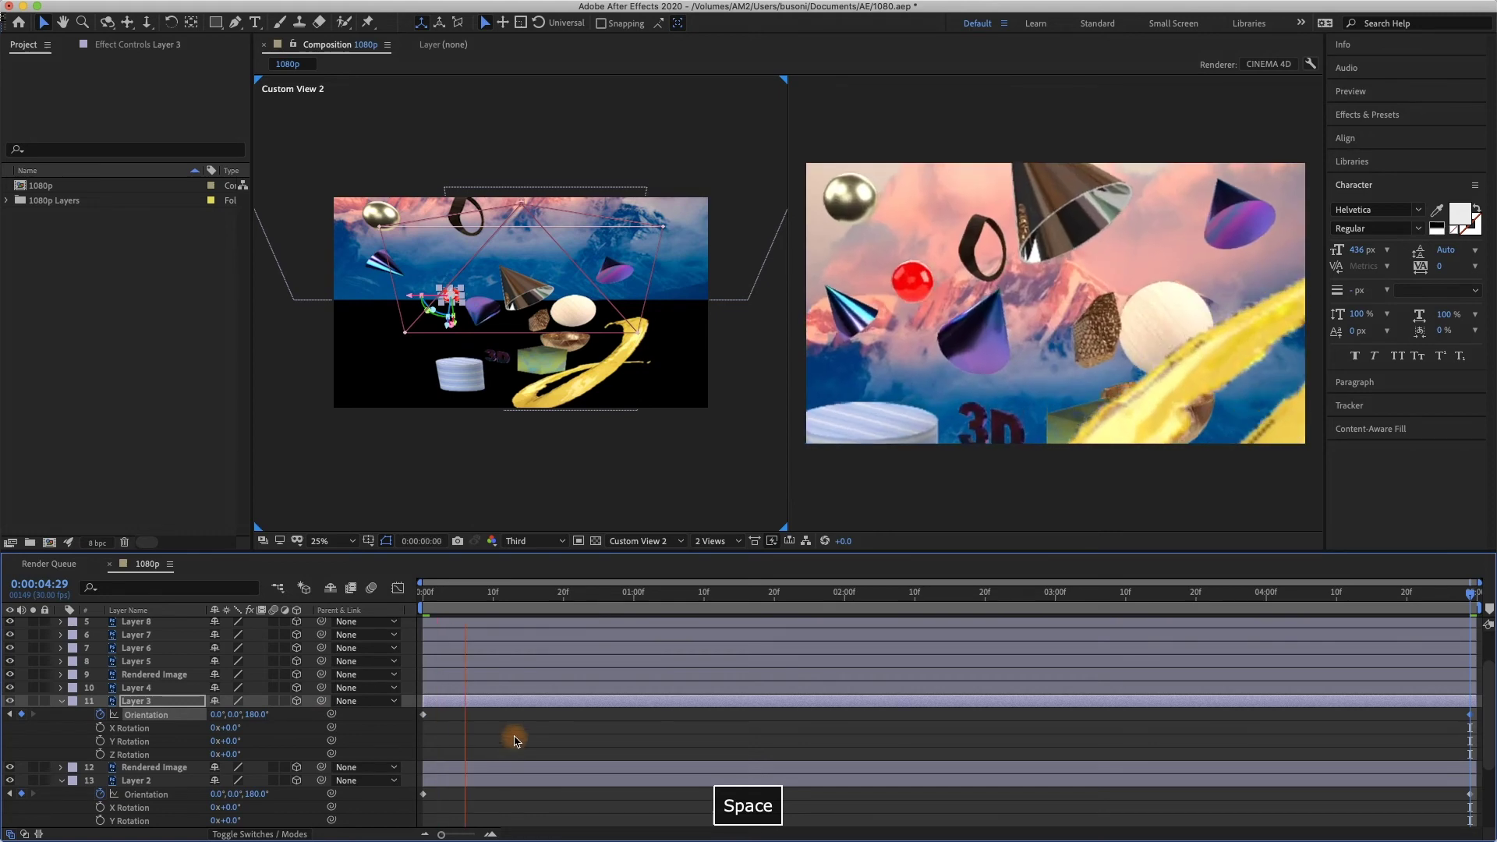
pyautogui.press('space')
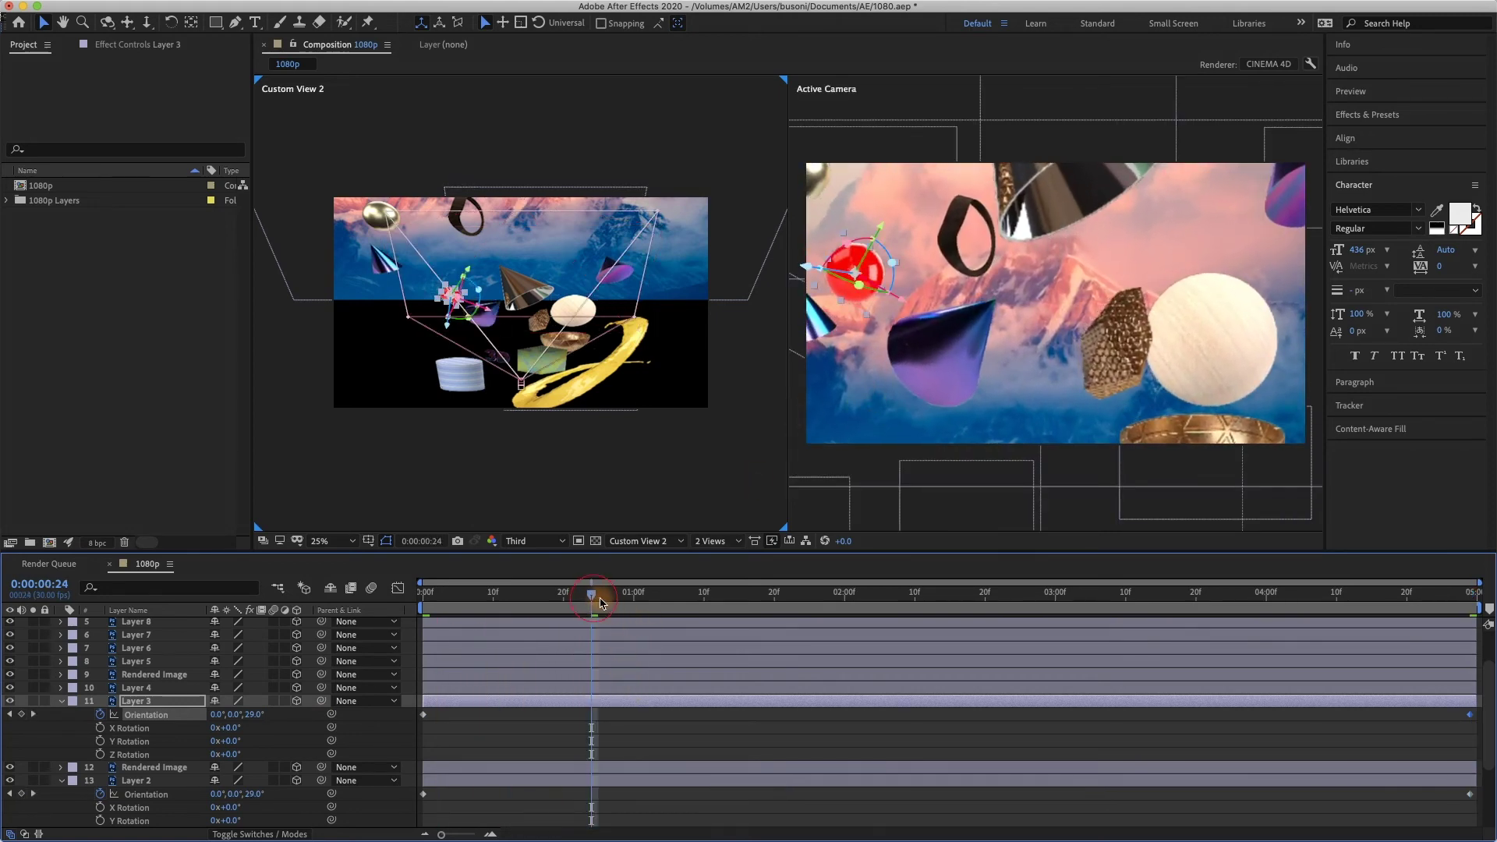
pyautogui.moveTo(601, 603); pyautogui.dragTo(635, 601)
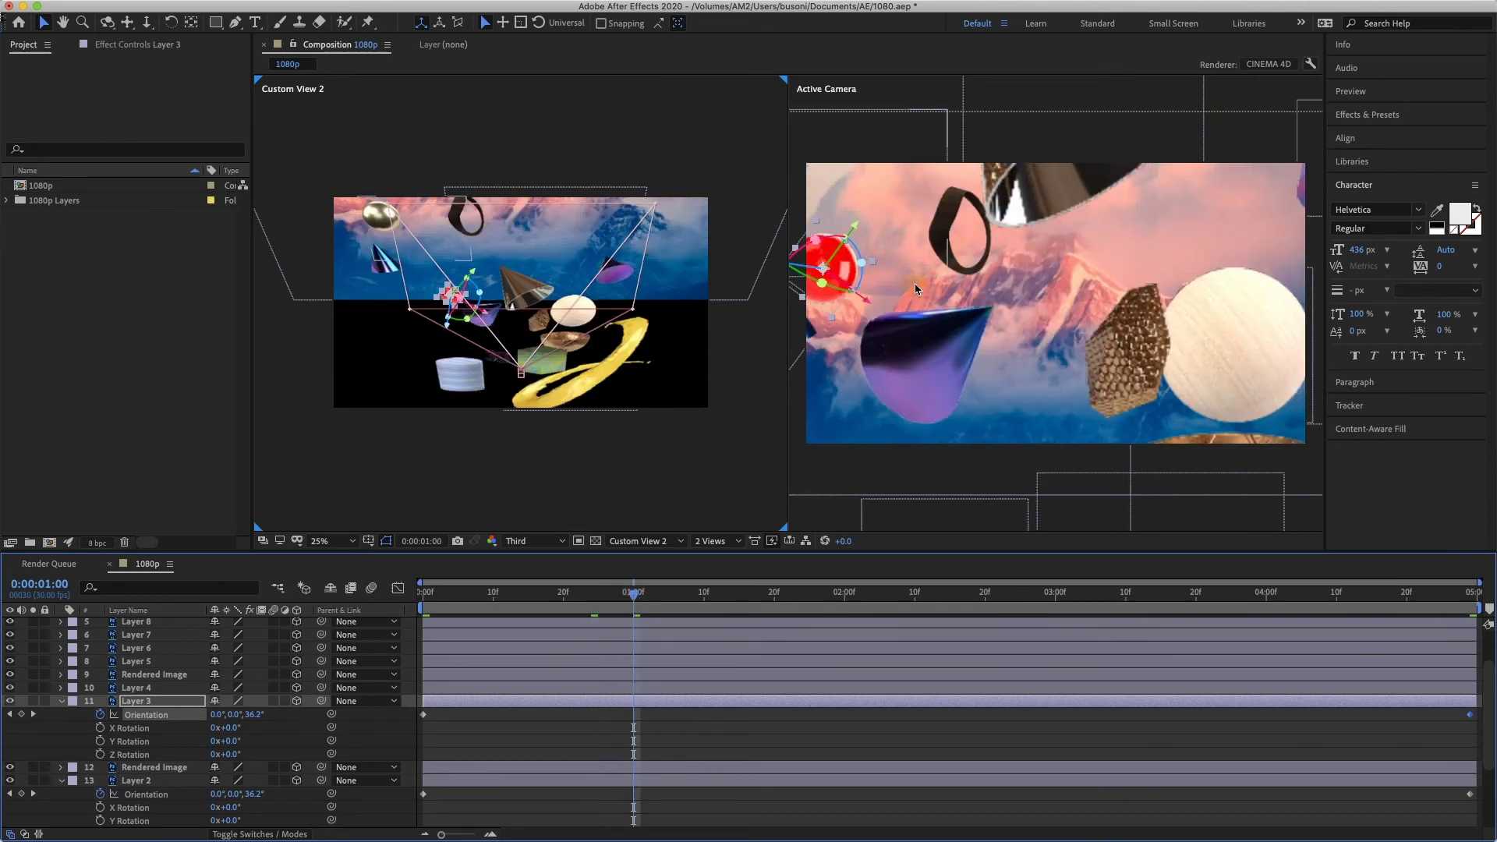
# Rotate the black ring's Rendered Image layer about its Z axis to about 349.1° and activate the Pan Behind tool
pyautogui.click(471, 229)
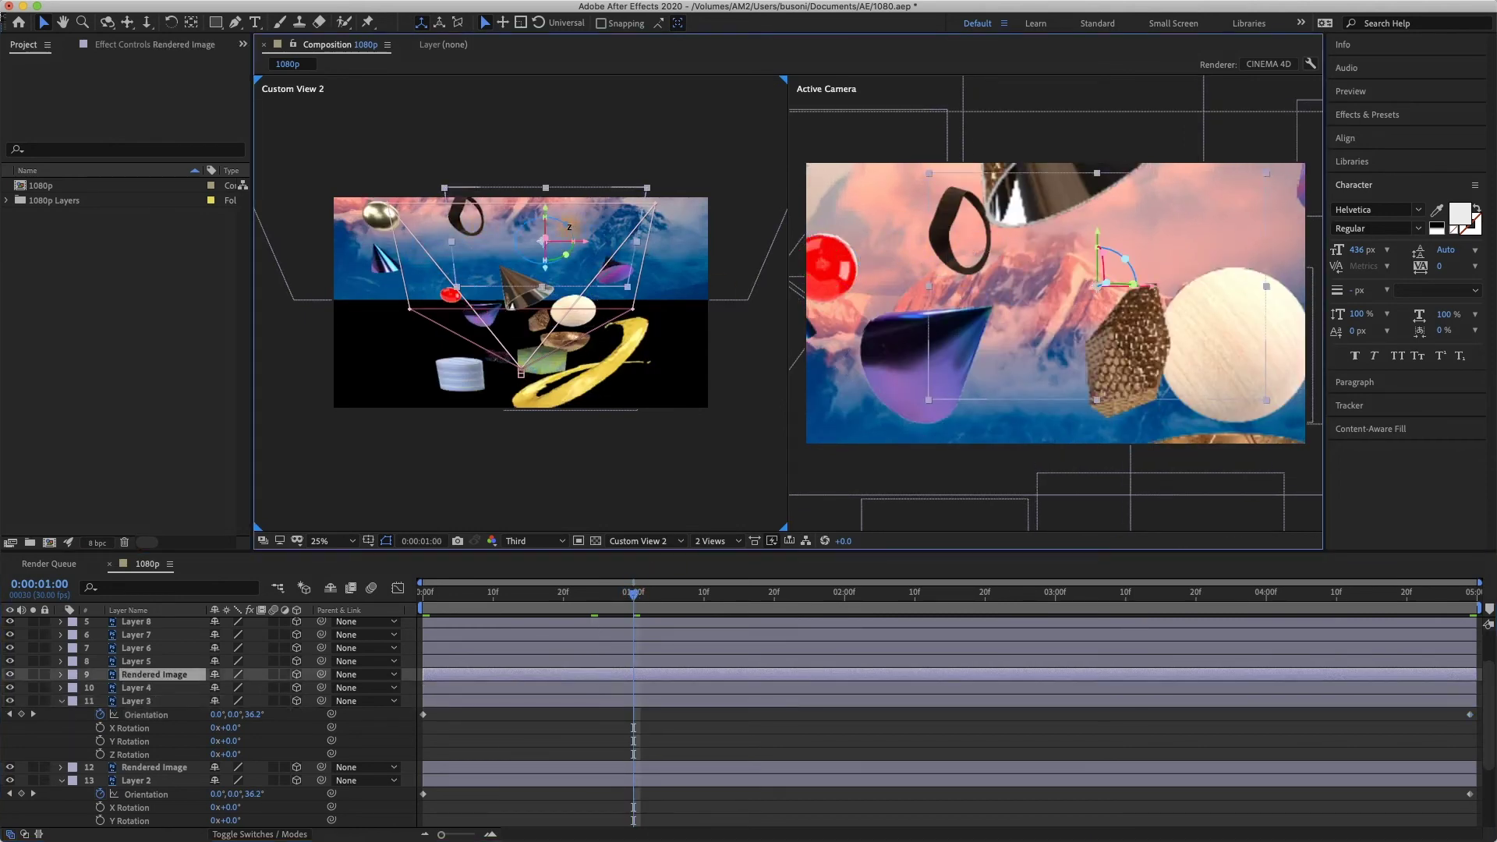
pyautogui.moveTo(566, 226); pyautogui.dragTo(499, 243)
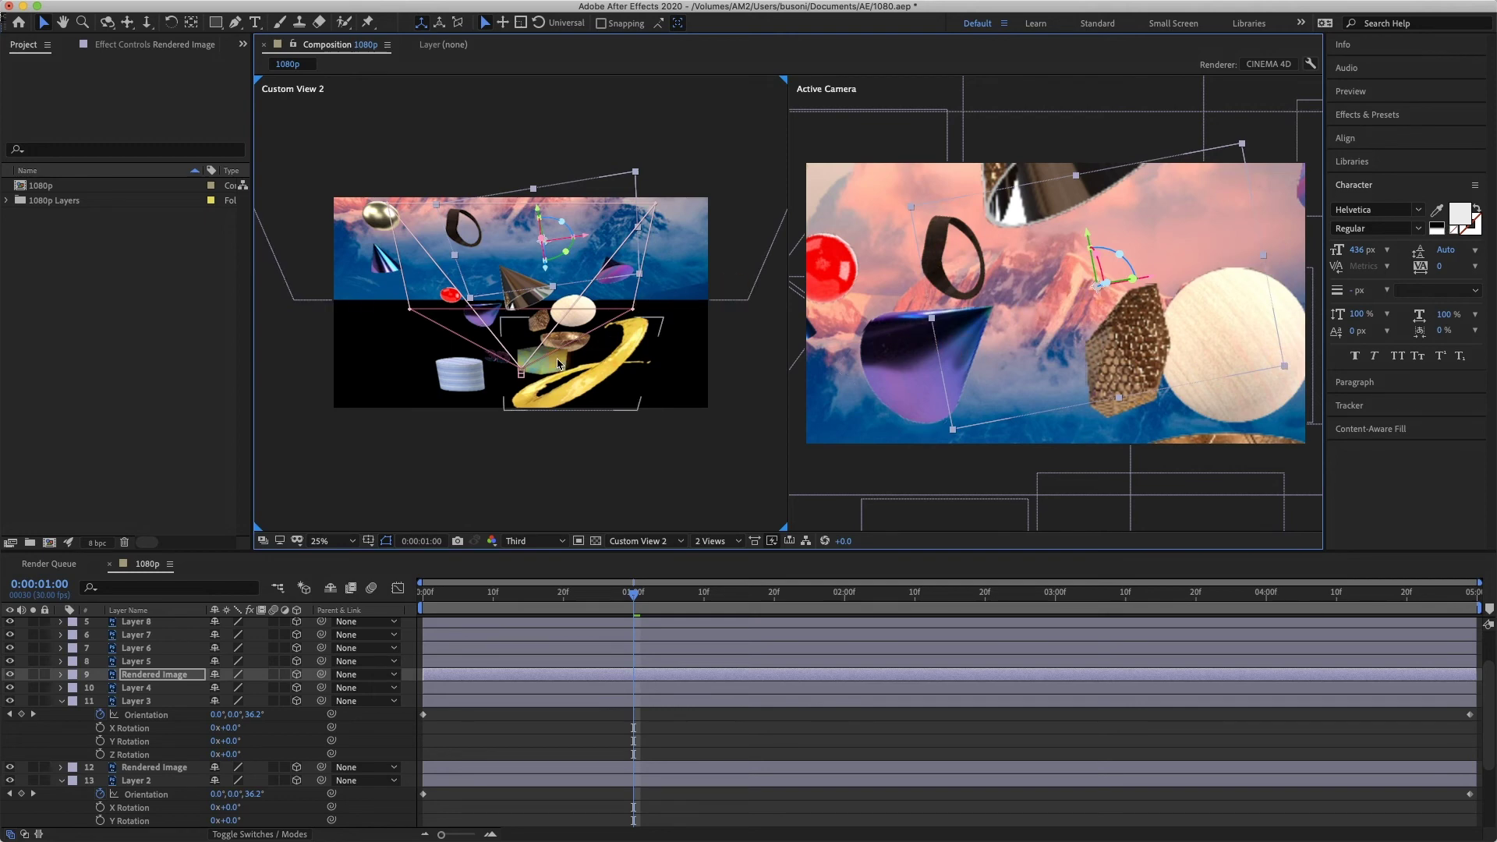
pyautogui.press('y')
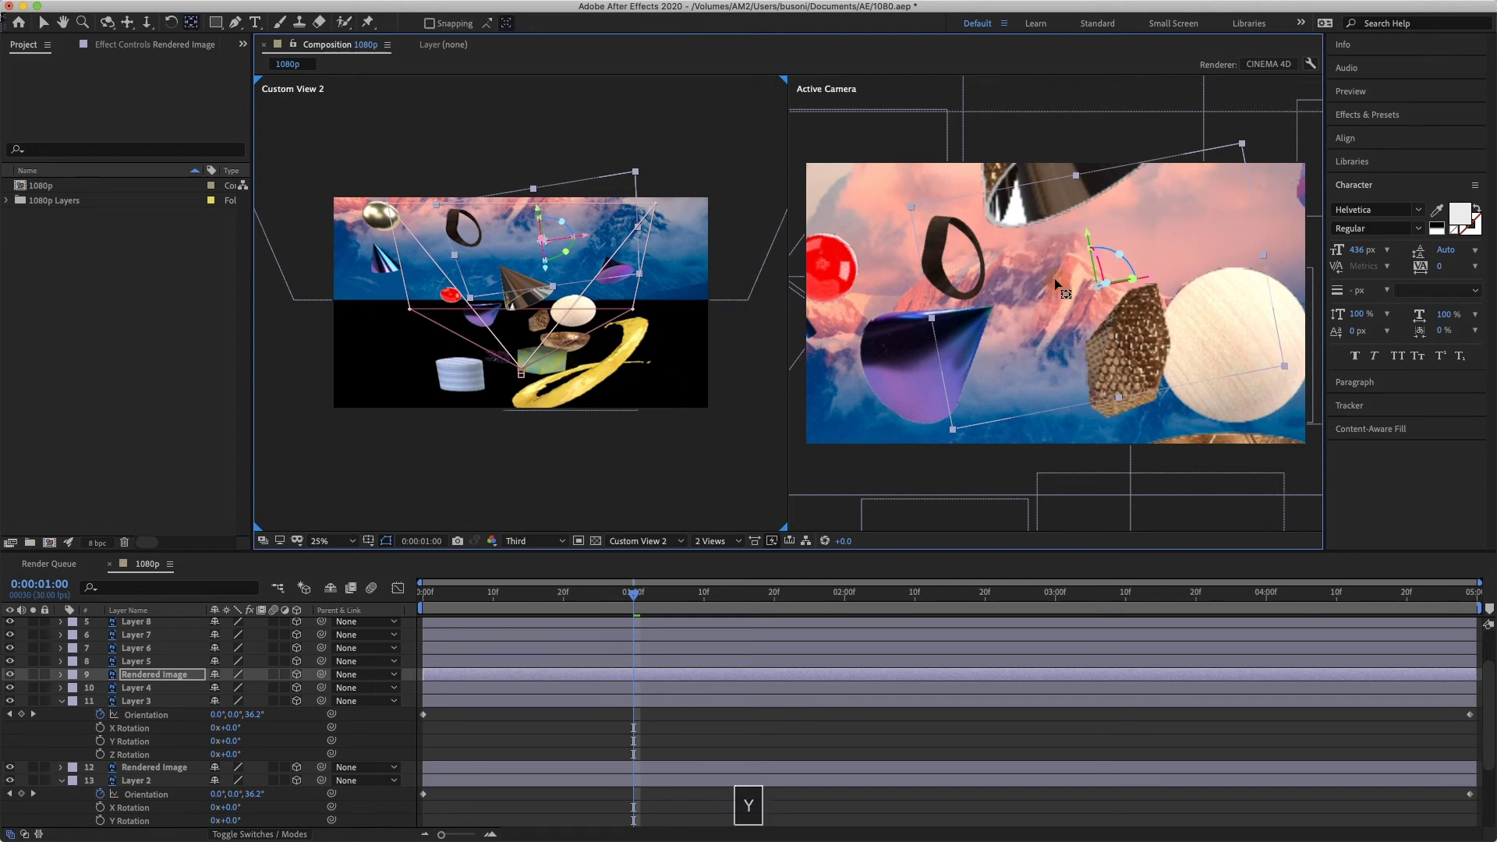
pyautogui.click(994, 259)
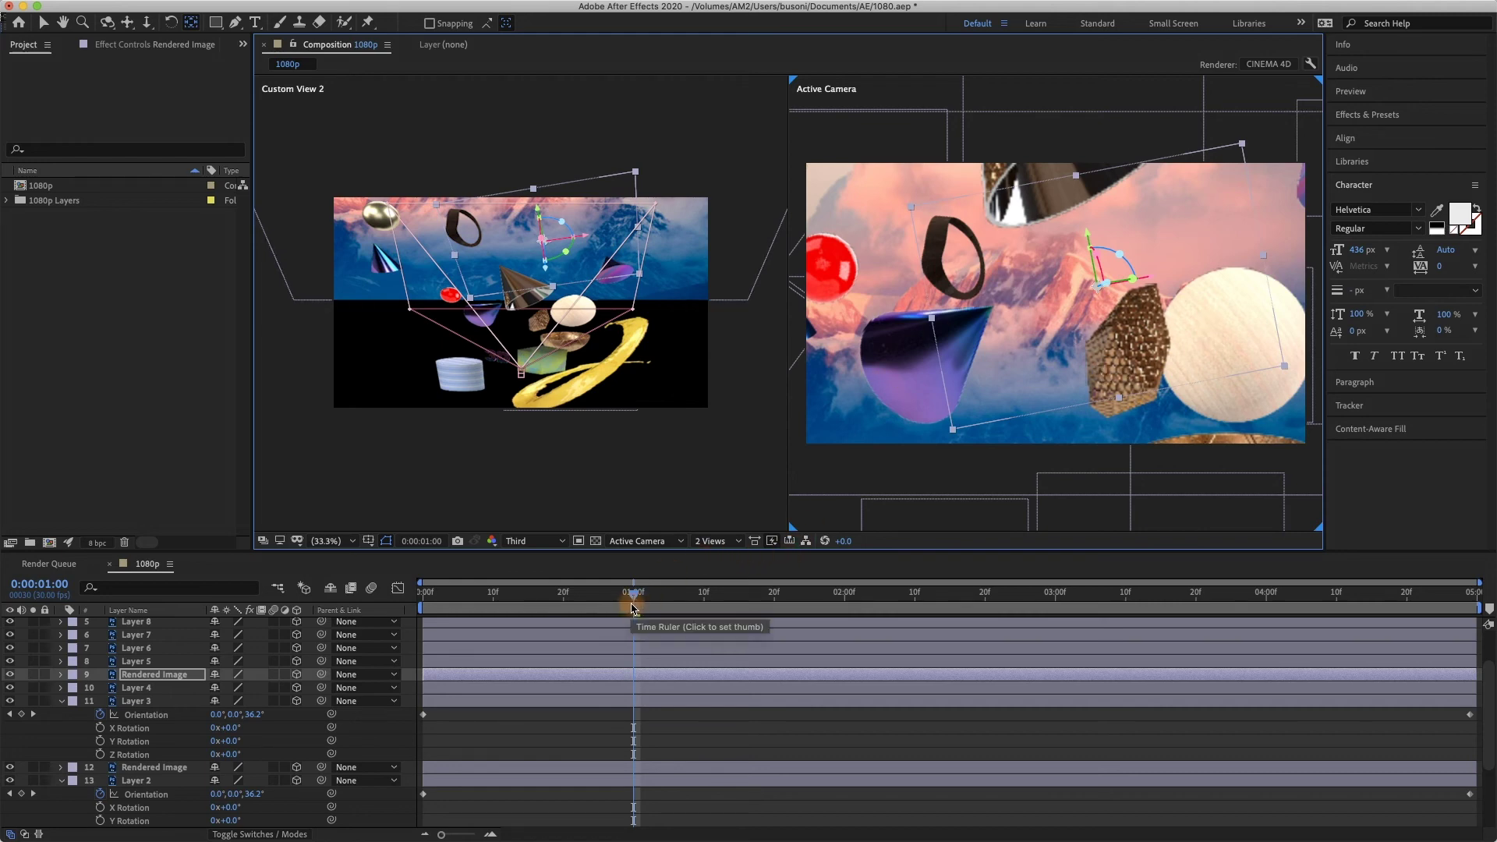
# Set starting Position and Orientation keyframes for the black ring's layer at the first frame
pyautogui.moveTo(633, 601); pyautogui.dragTo(423, 596)
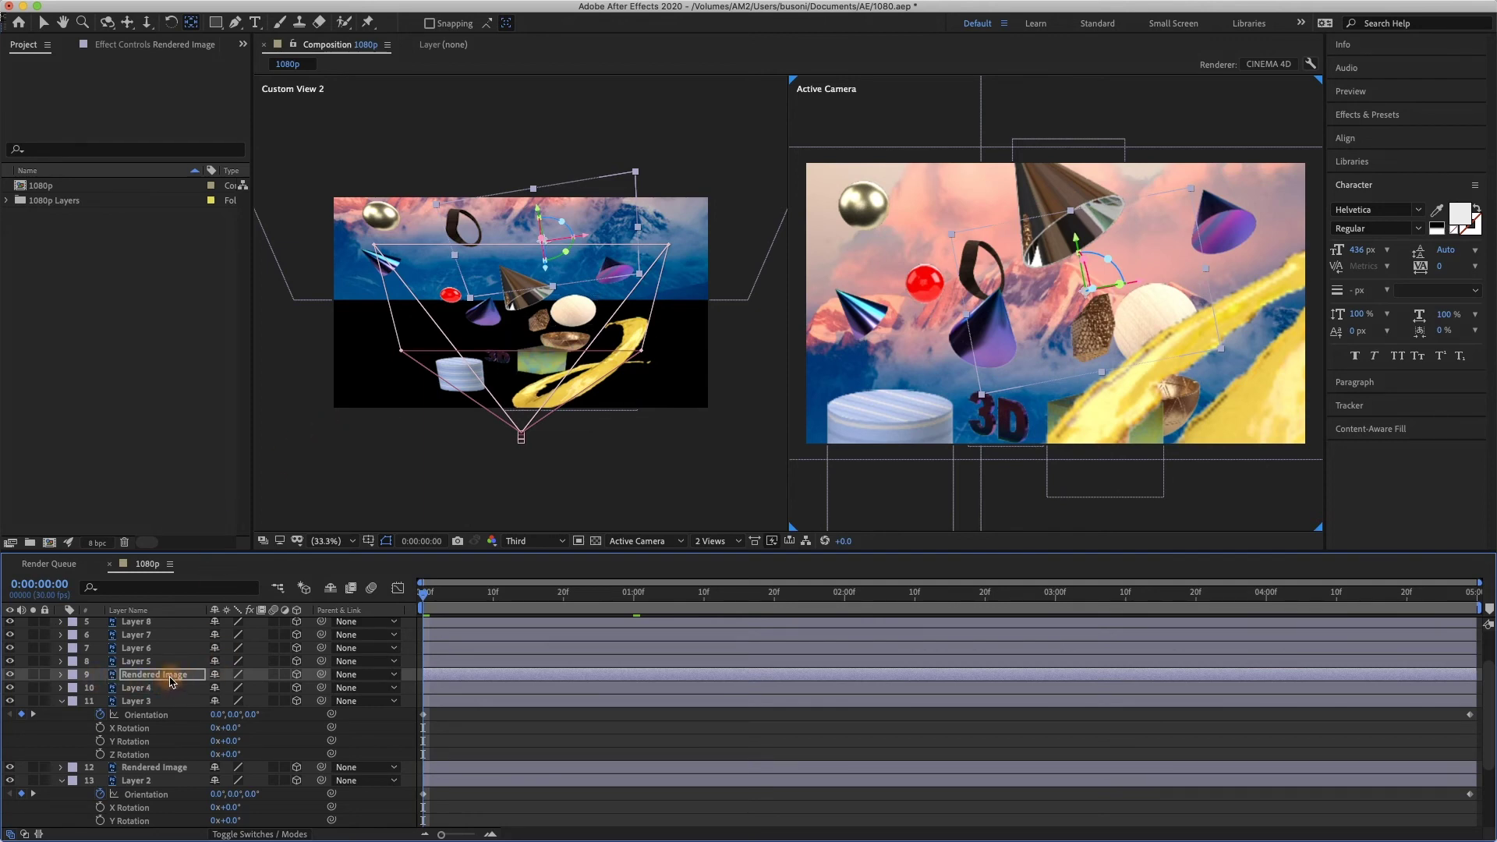
pyautogui.press('p')
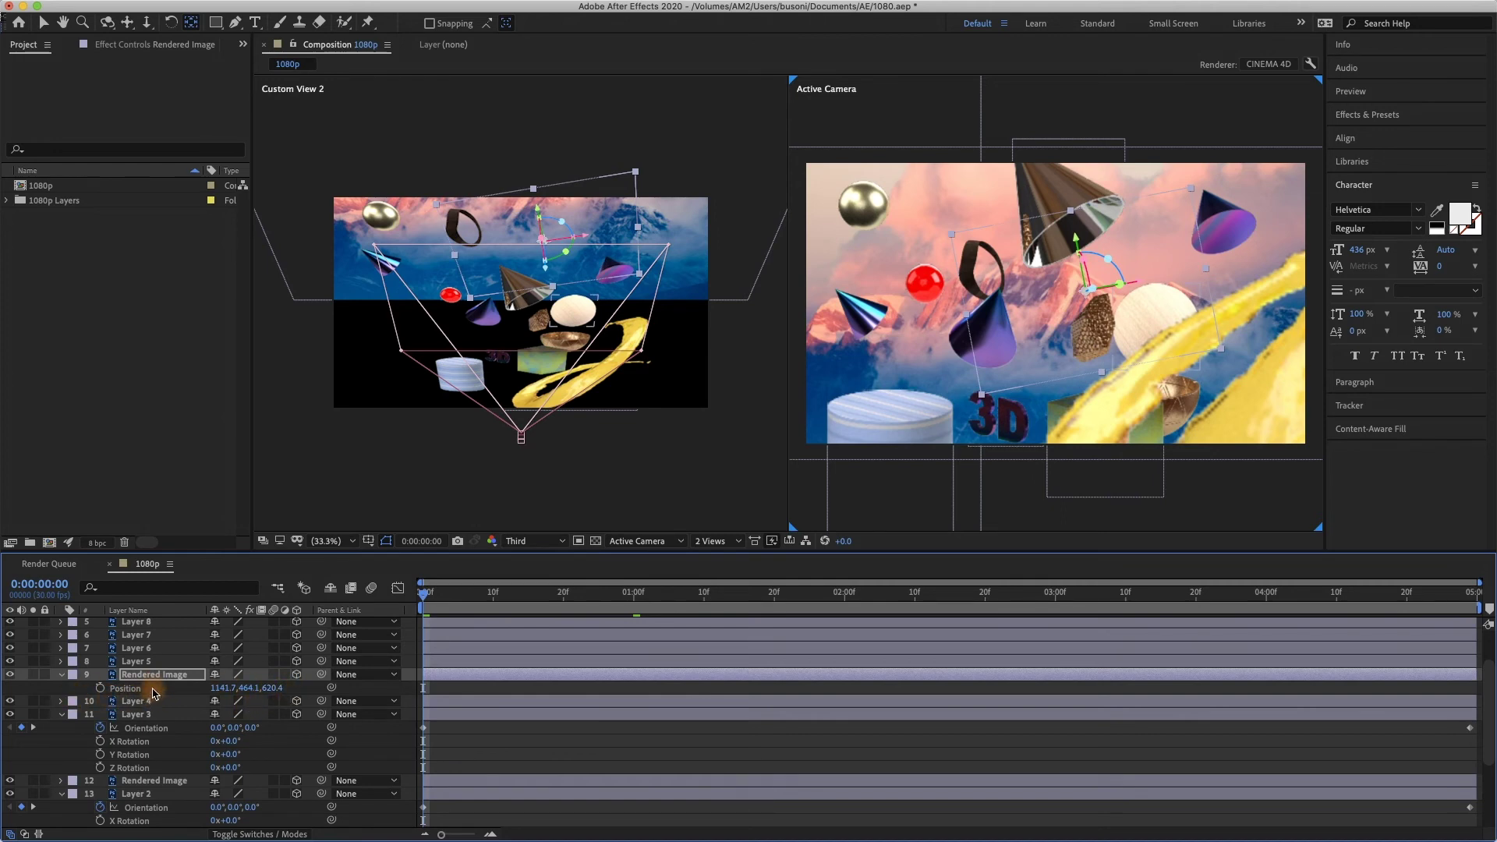
pyautogui.press('r')
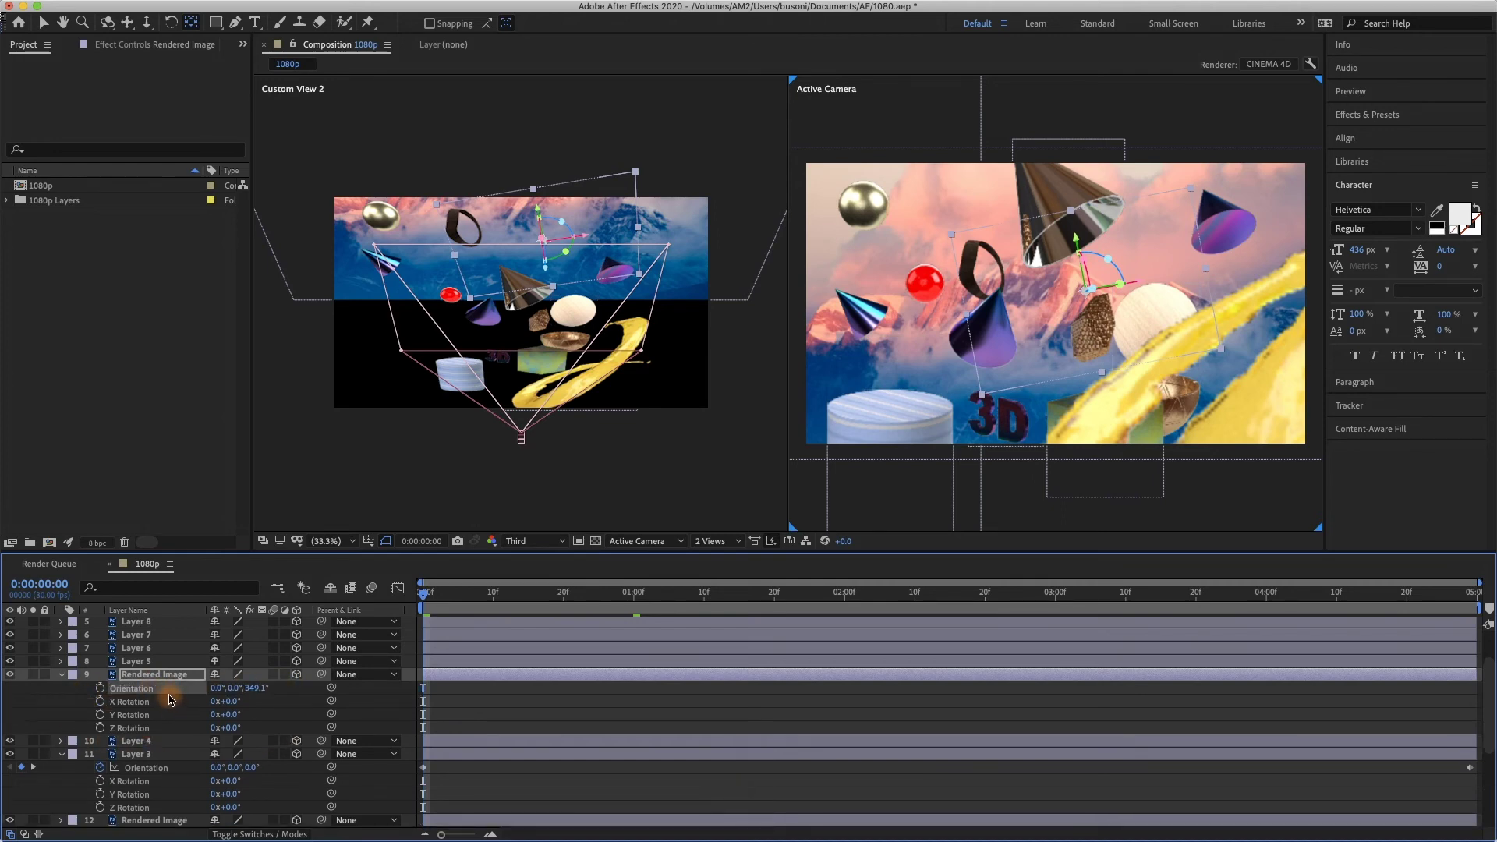
pyautogui.press('p')
pyautogui.hotkey('shift', 'r')
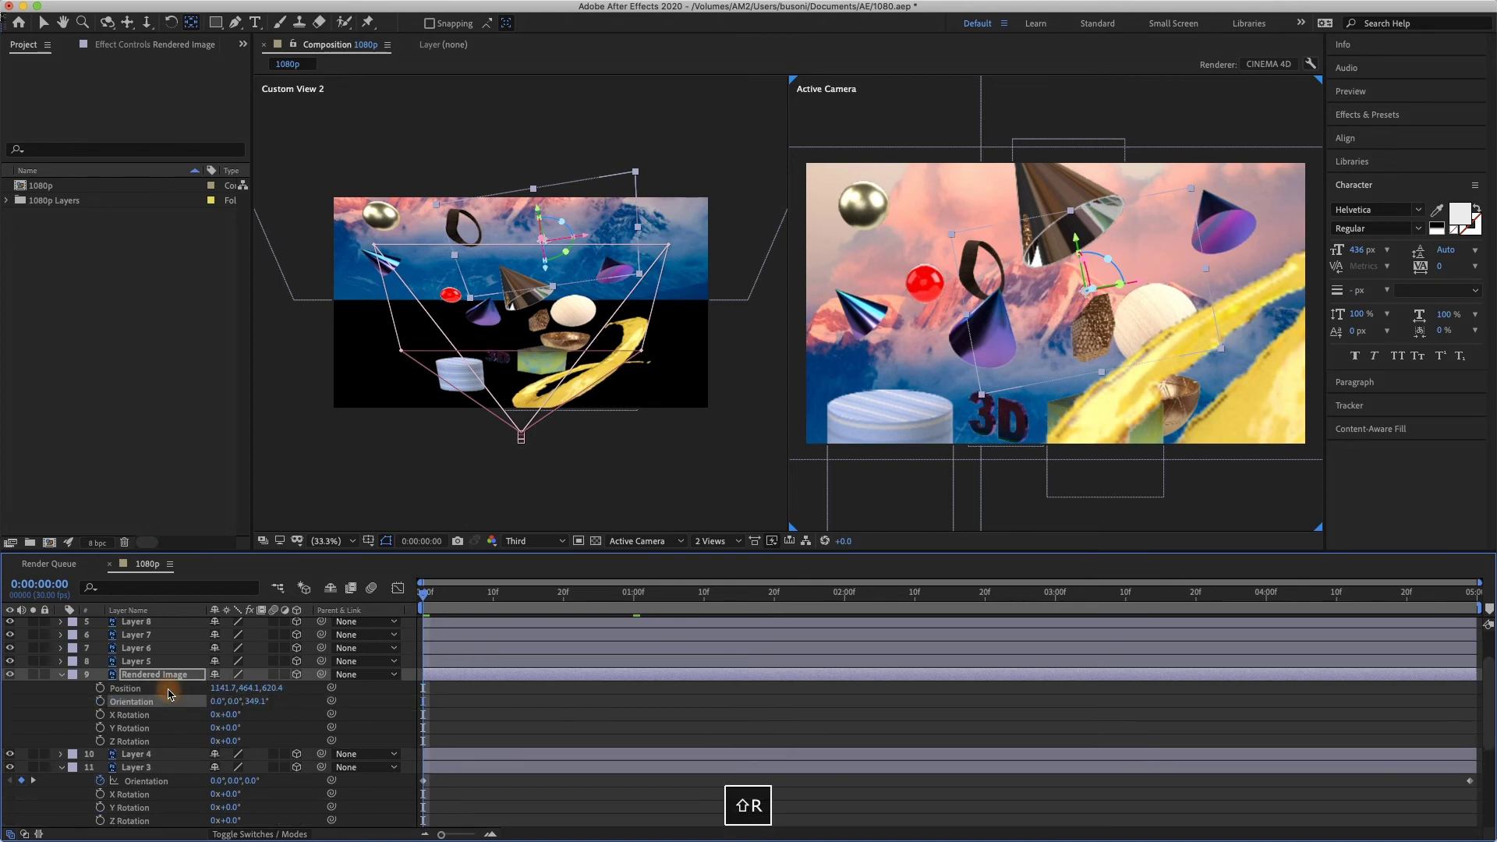
pyautogui.click(100, 701)
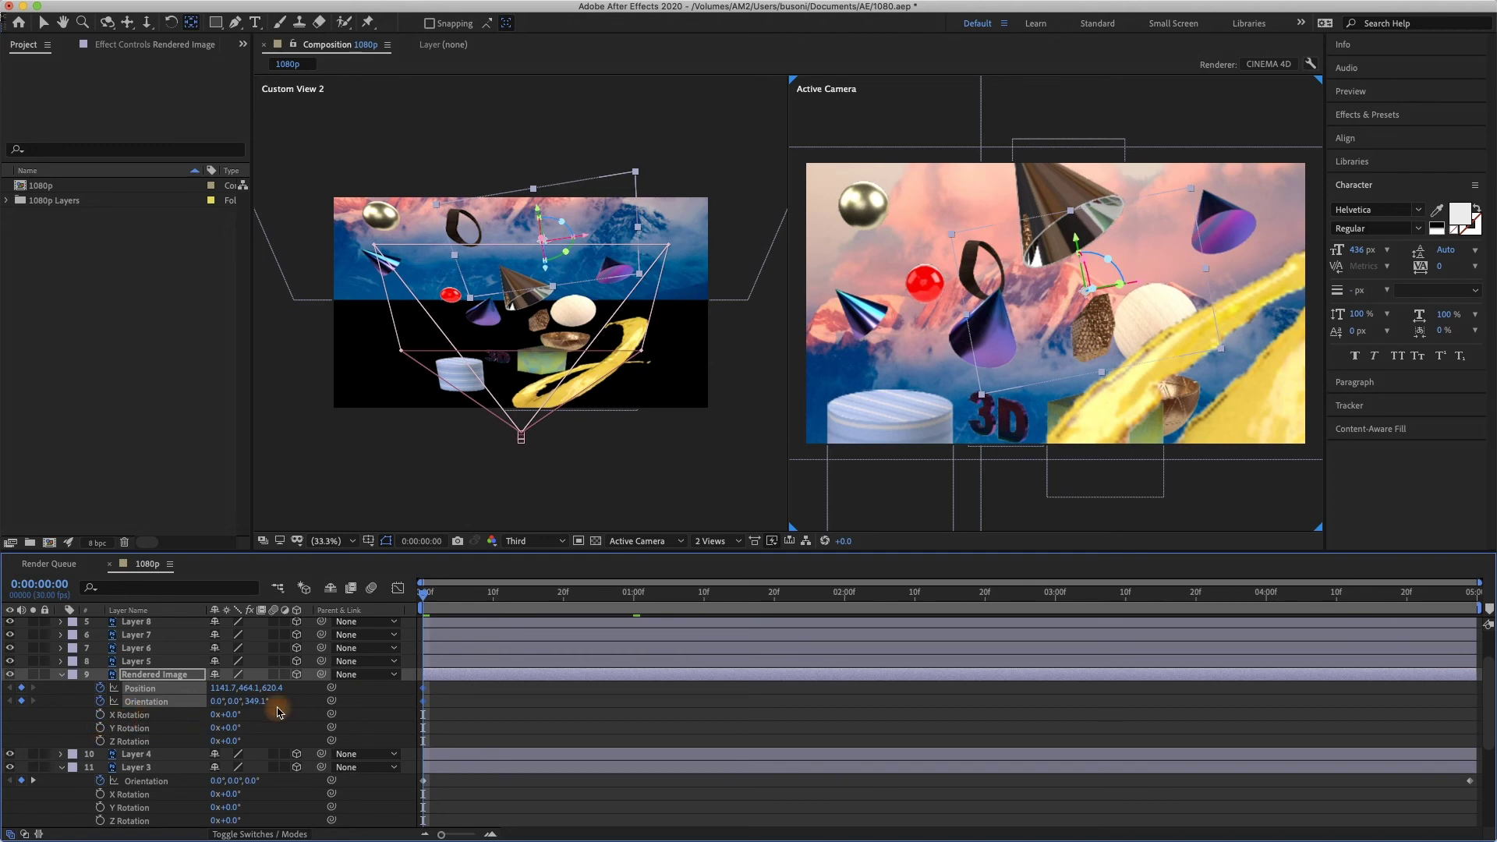
# At 0:00:01:26, set the black ring's Z orientation to 332.1° and its Position to 1491.7, 497.1, 762.4
pyautogui.moveTo(425, 594); pyautogui.dragTo(818, 609)
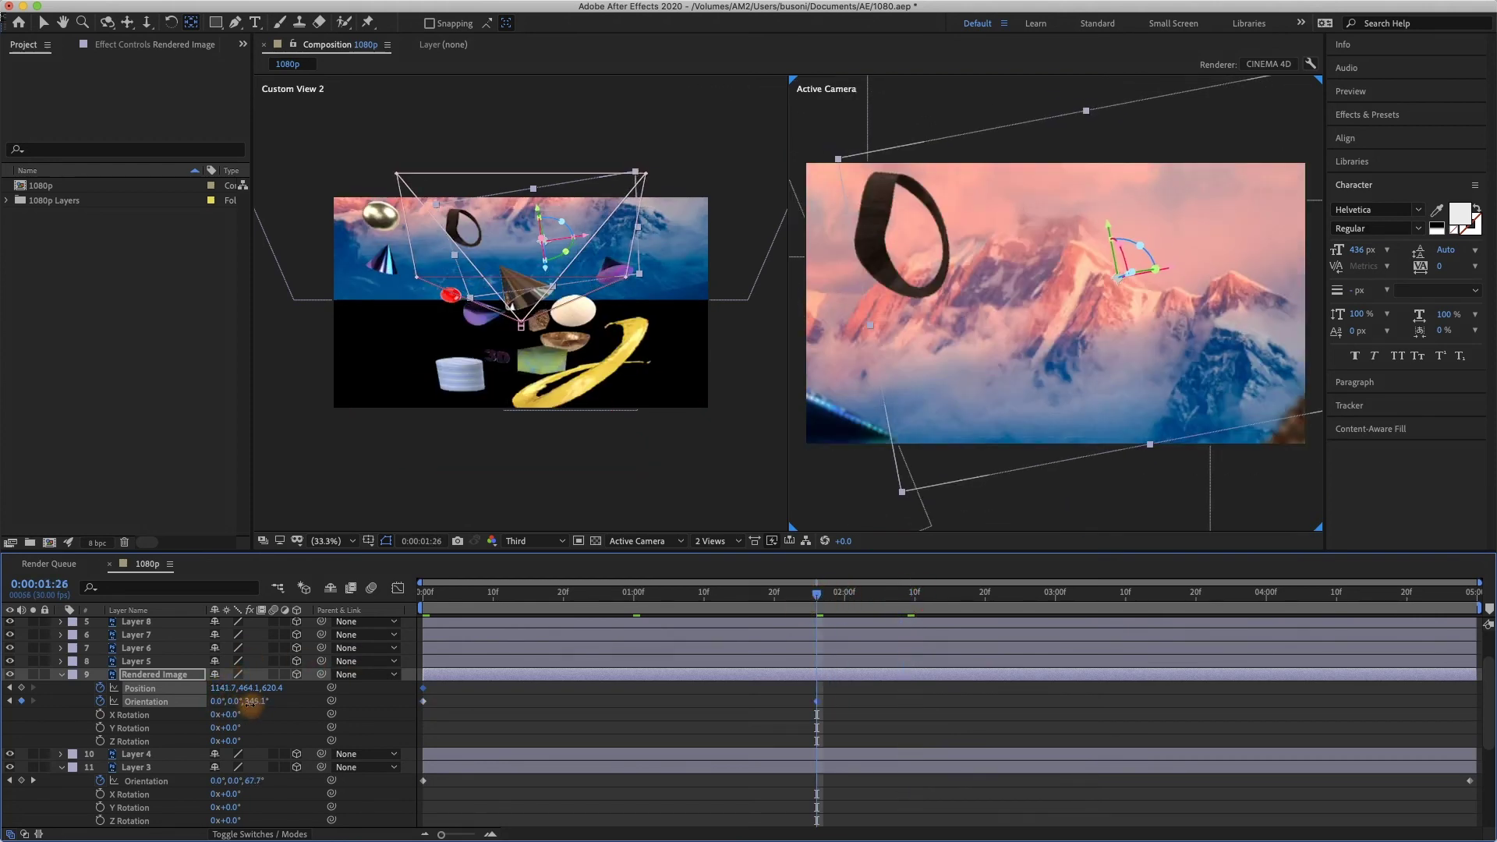
pyautogui.moveTo(248, 702); pyautogui.dragTo(394, 698)
pyautogui.moveTo(269, 689); pyautogui.dragTo(543, 719)
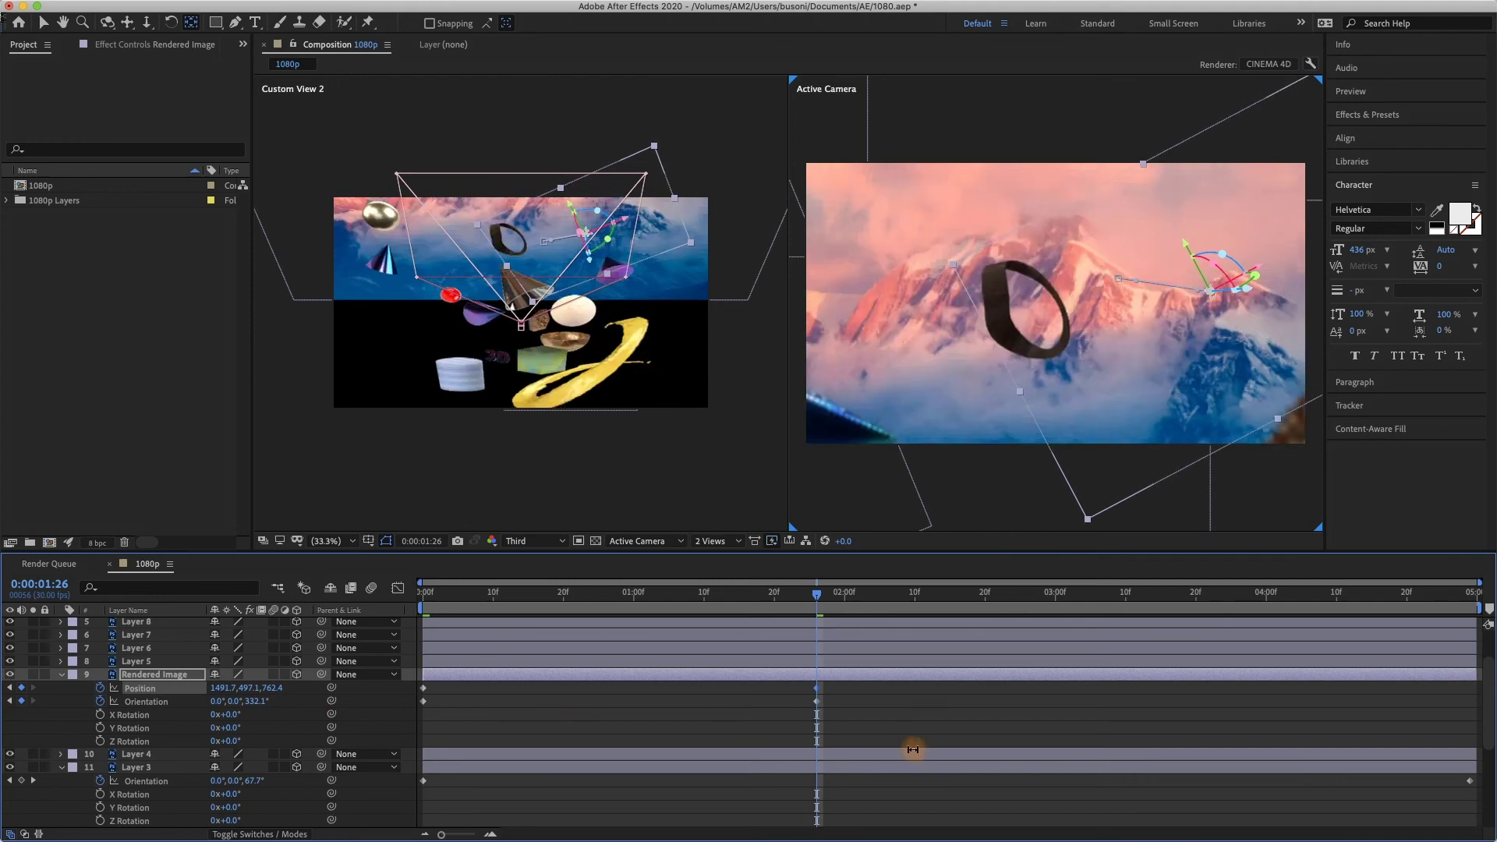
# Move the black ring's second Position and Orientation keyframes to the end of the timeline and preview the slower motion
pyautogui.moveTo(783, 610)
pyautogui.mouseDown()
pyautogui.moveTo(762, 606)
pyautogui.moveTo(795, 605)
pyautogui.mouseUp()
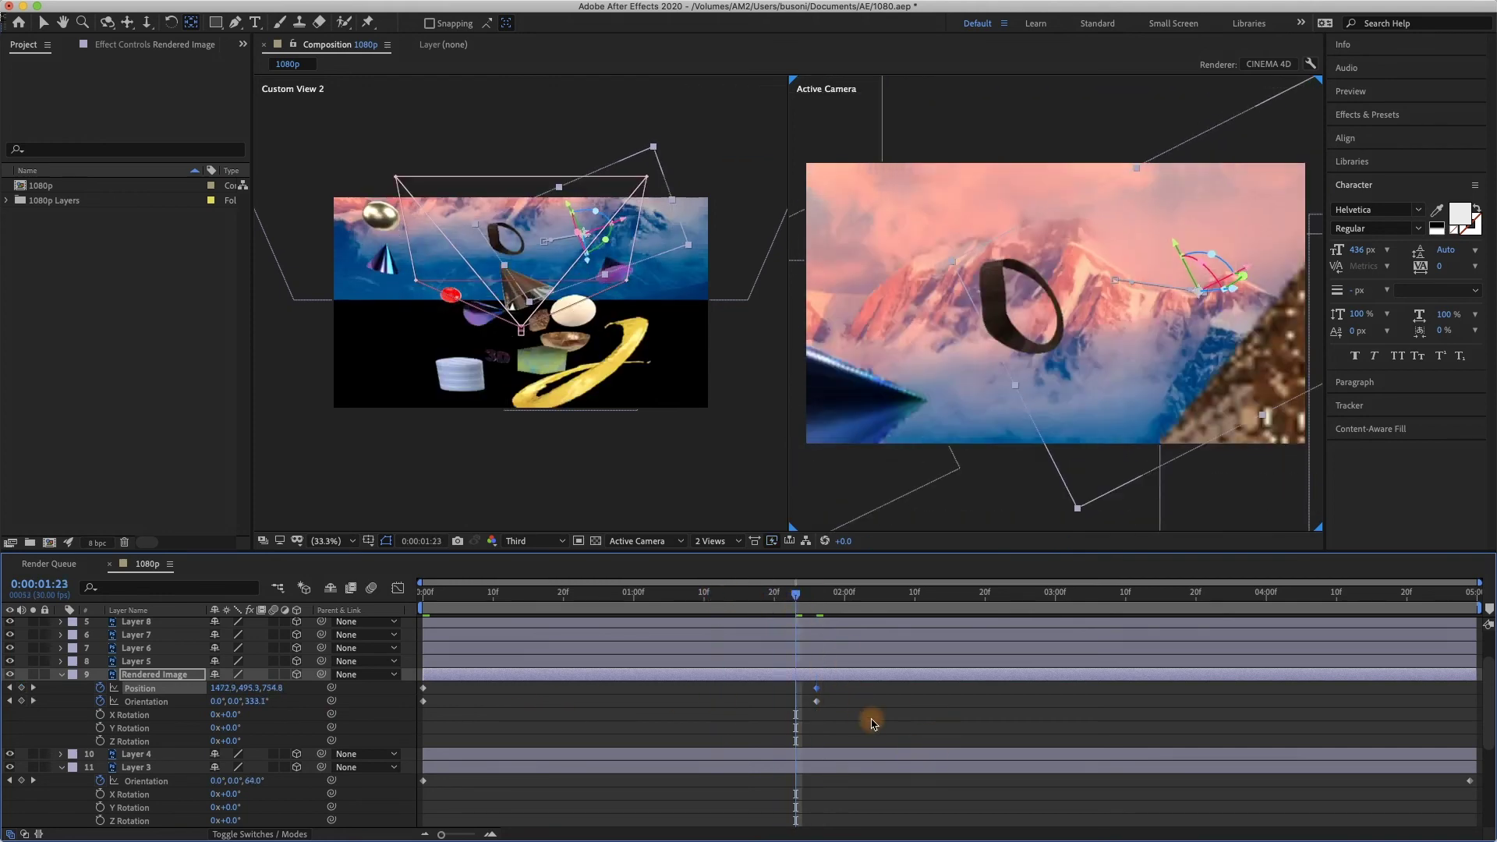
pyautogui.moveTo(870, 717); pyautogui.dragTo(797, 685)
pyautogui.press('Delete')
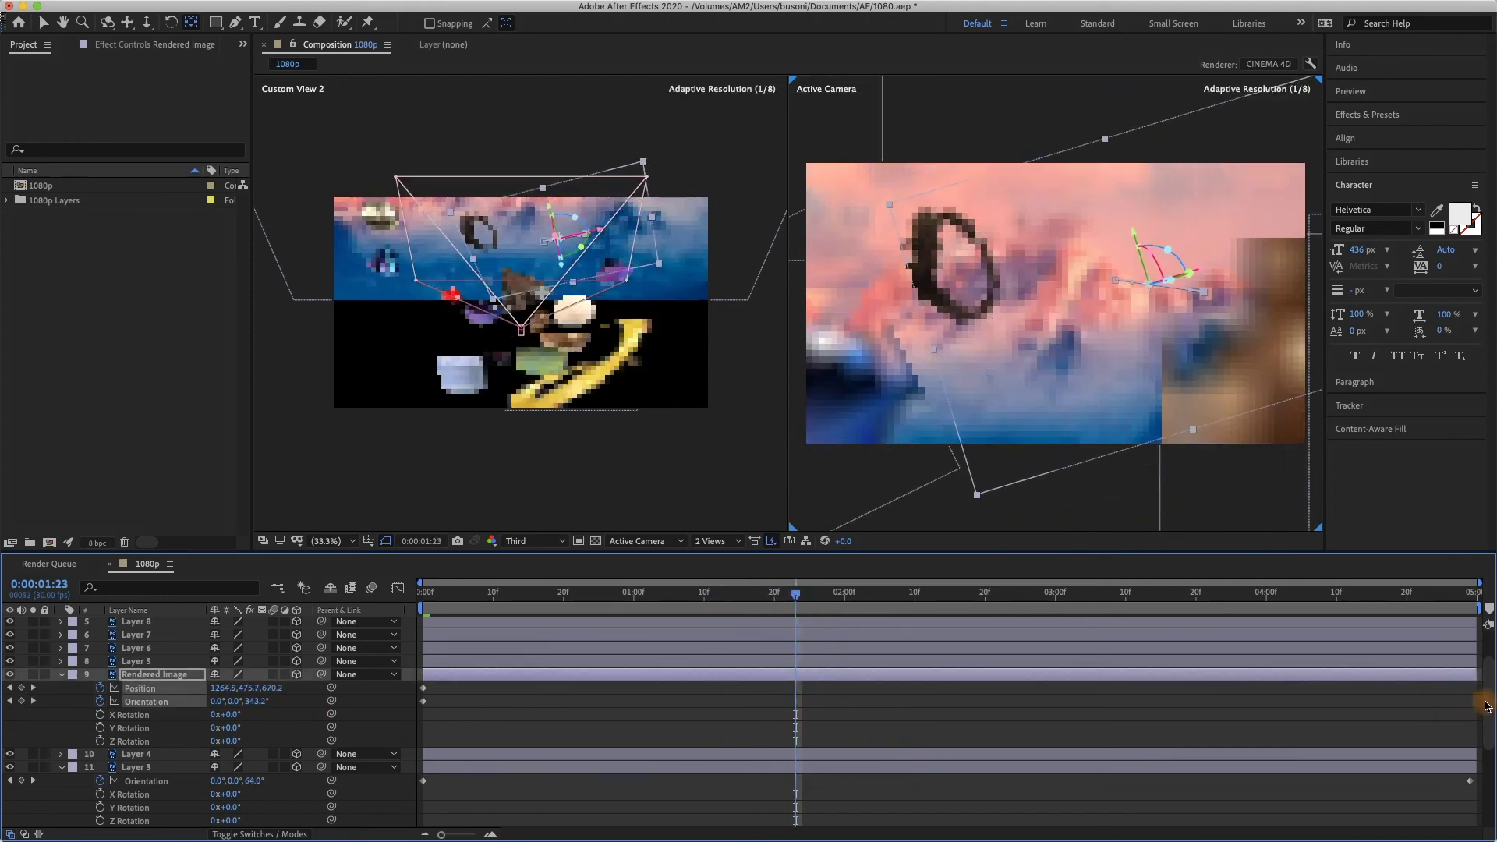
pyautogui.press('super+z')
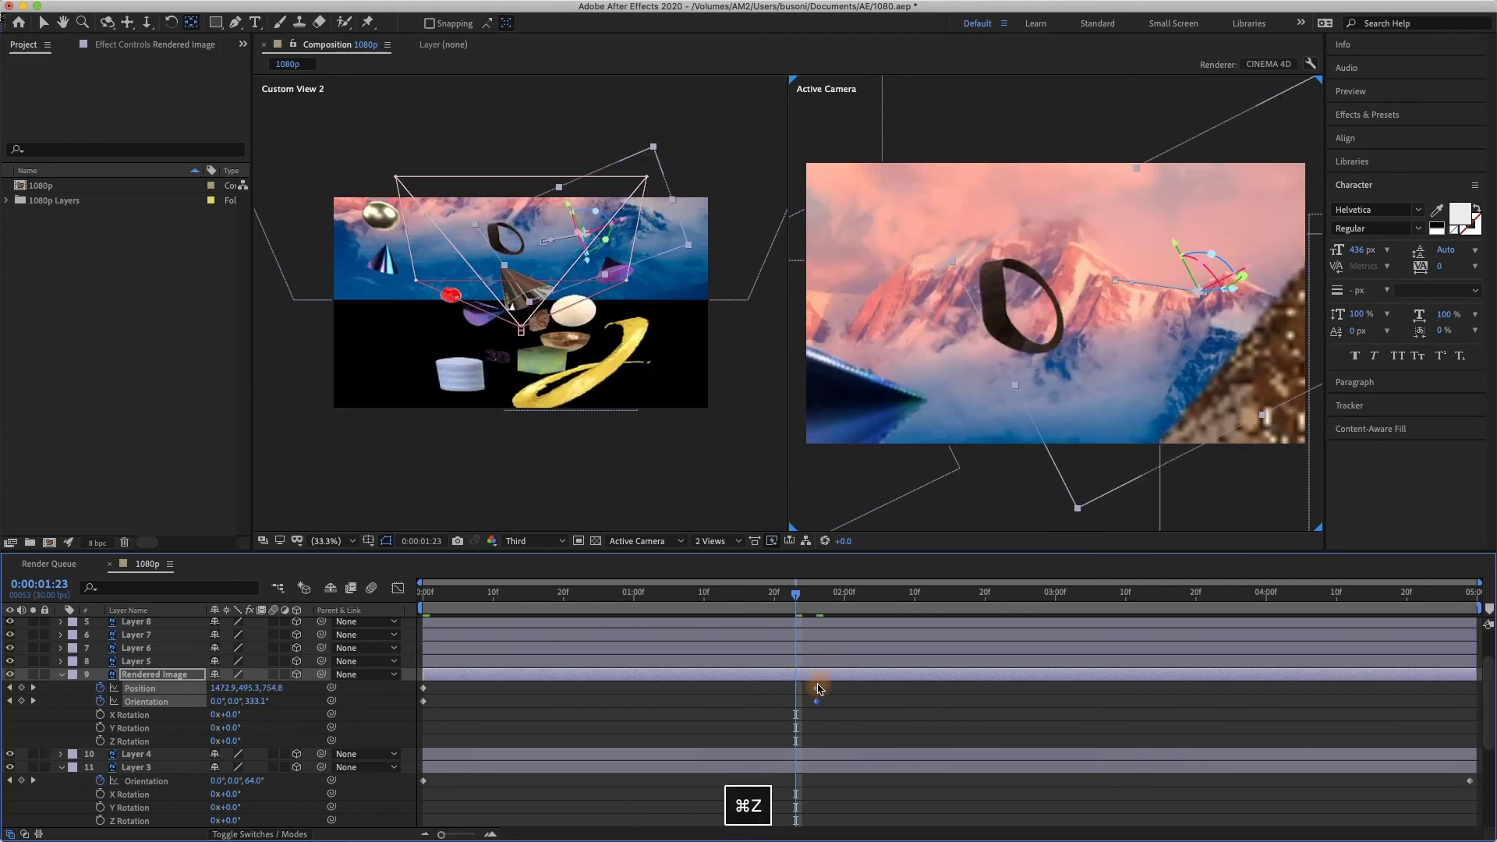
pyautogui.moveTo(819, 690); pyautogui.dragTo(1478, 702)
pyautogui.press('space')
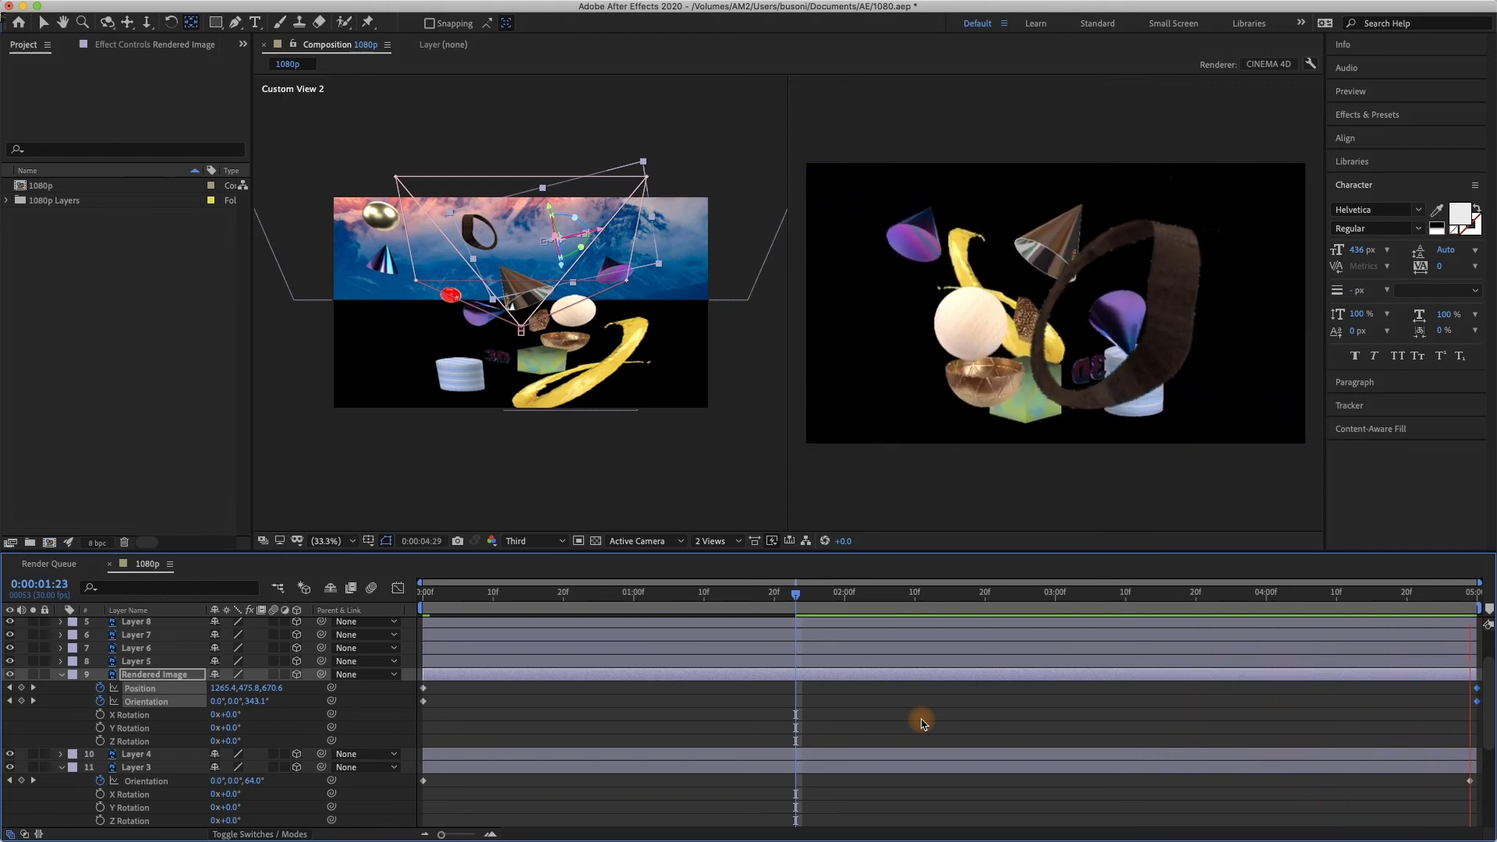
pyautogui.press('space')
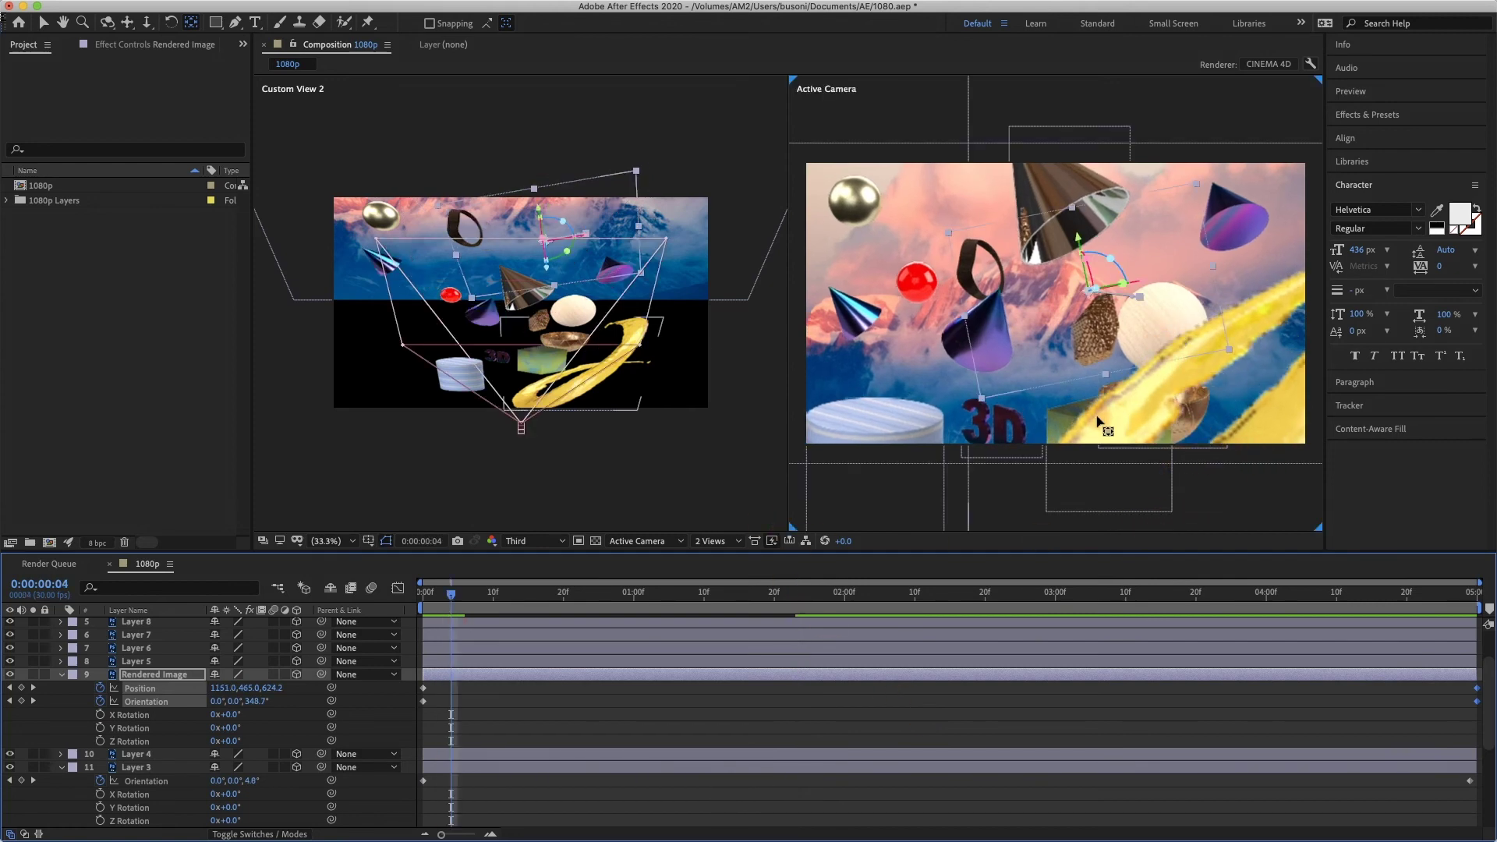
# At the first frame, reveal the rotation properties of the wooden sphere's Layer 4 and try out its X Rotation
pyautogui.click(887, 467)
pyautogui.moveTo(1142, 607); pyautogui.dragTo(360, 597)
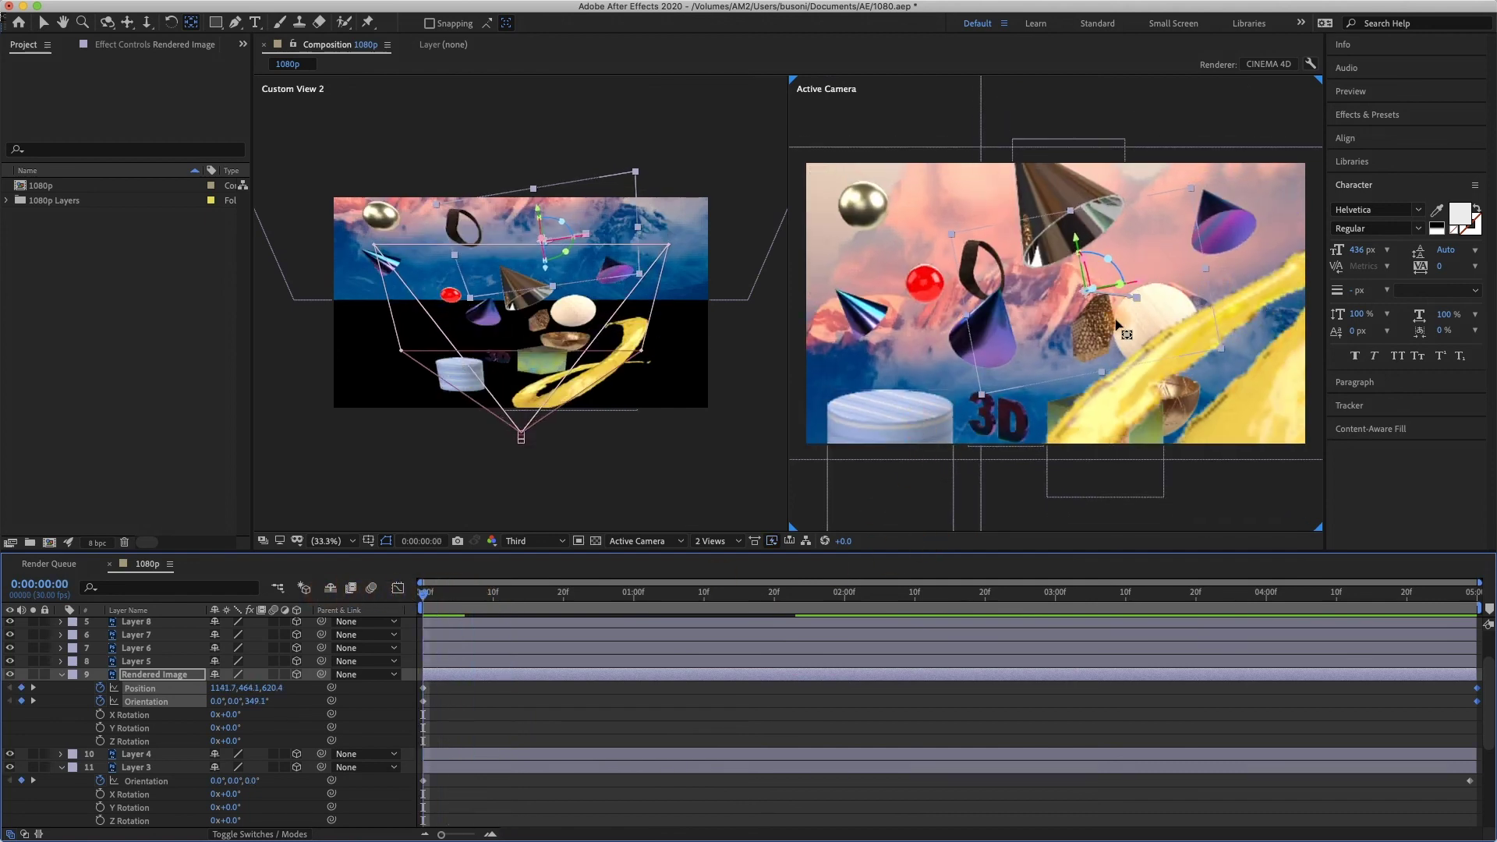
pyautogui.click(581, 314)
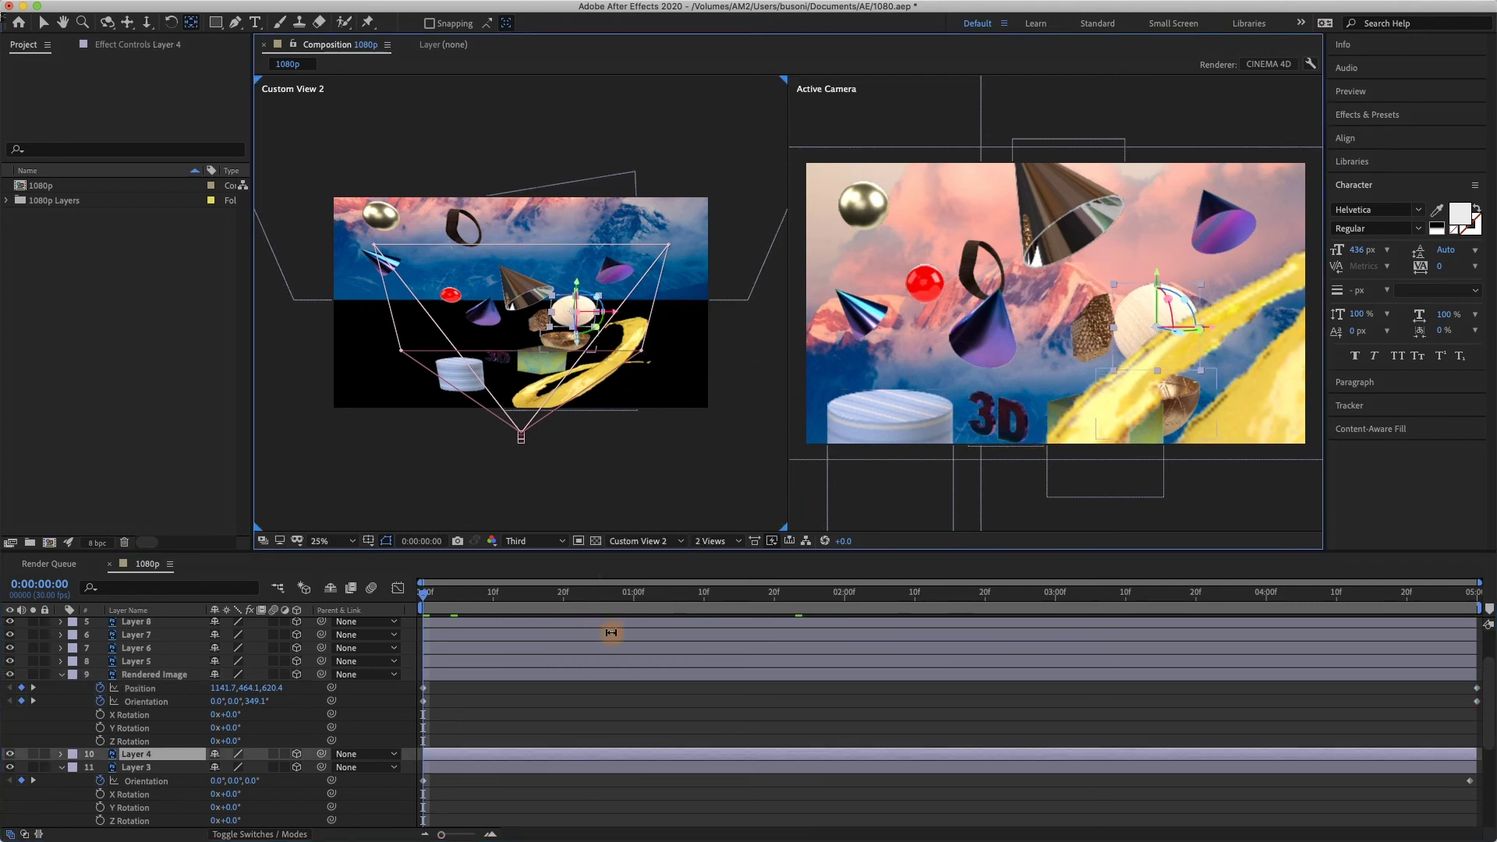
pyautogui.press('r')
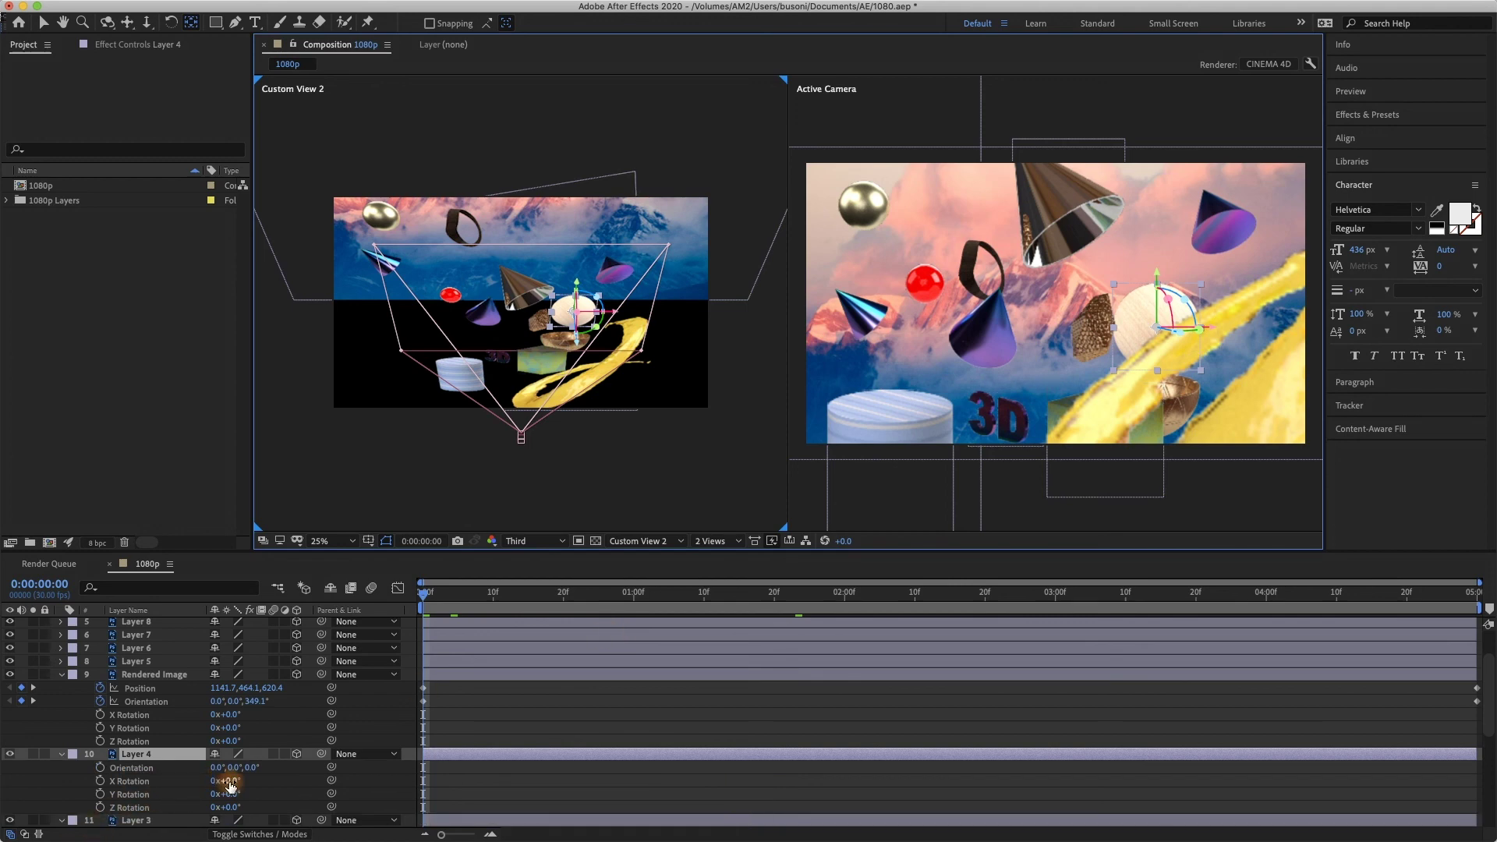
pyautogui.moveTo(237, 785); pyautogui.dragTo(344, 785)
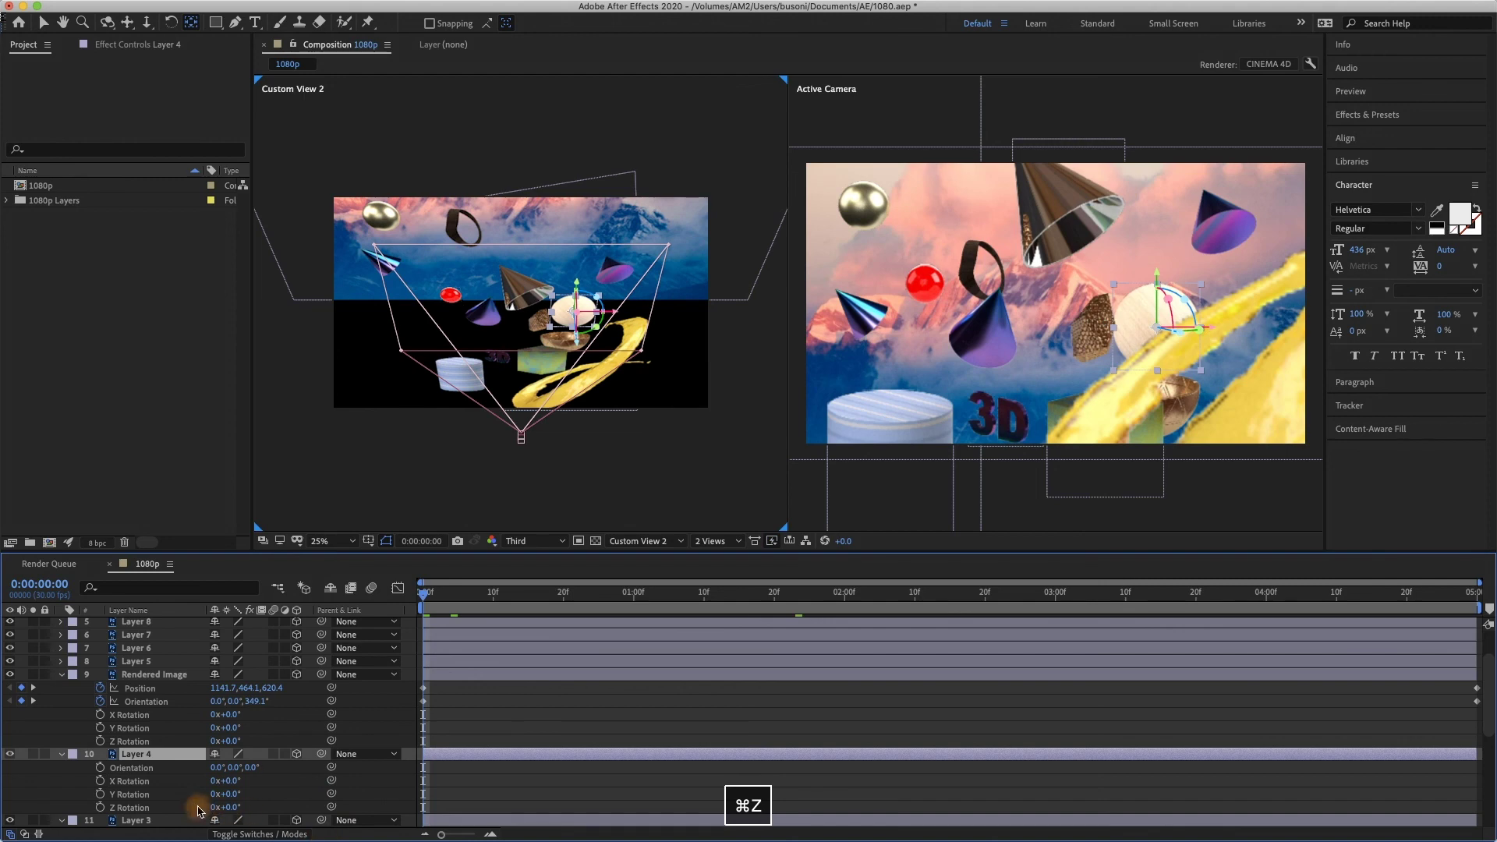
# Keyframe the wooden sphere's X Rotation from 0x+0.0° at the first frame to one full revolution at 0:00:04:29, and preview the spin
pyautogui.click(101, 783)
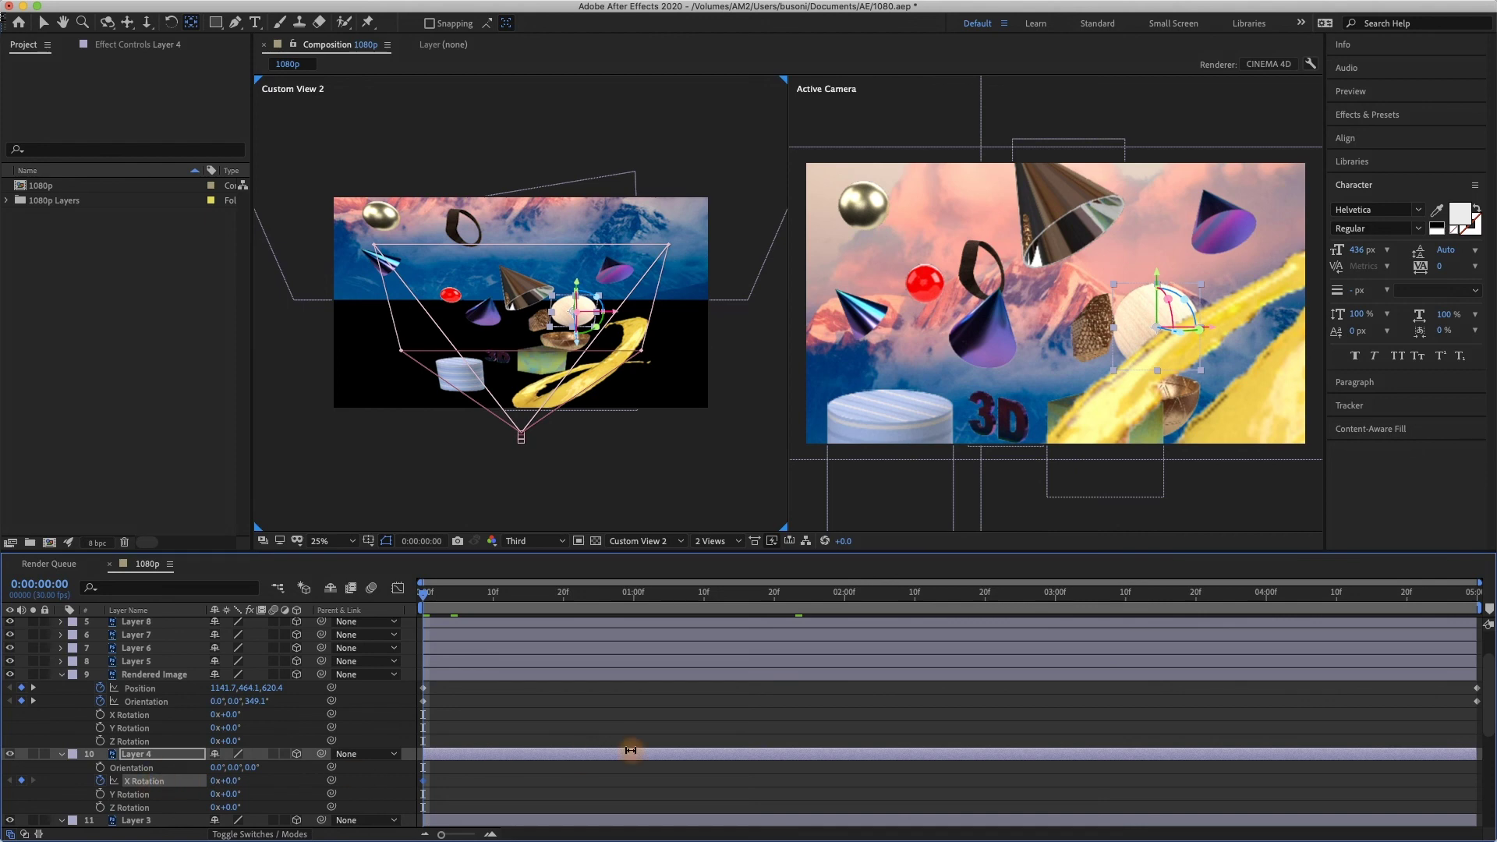
pyautogui.press('End')
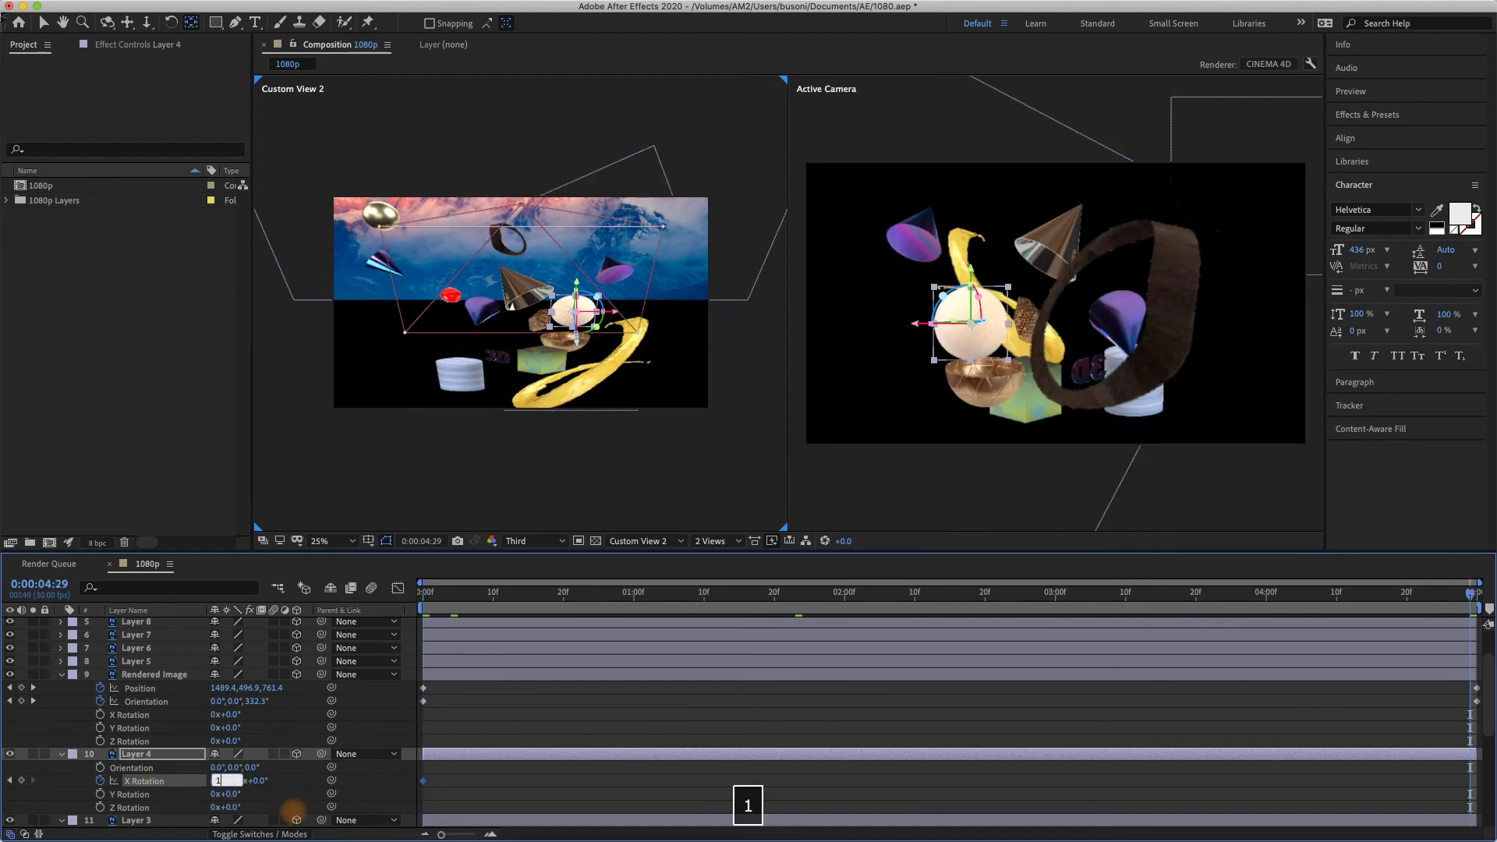
pyautogui.press('space')
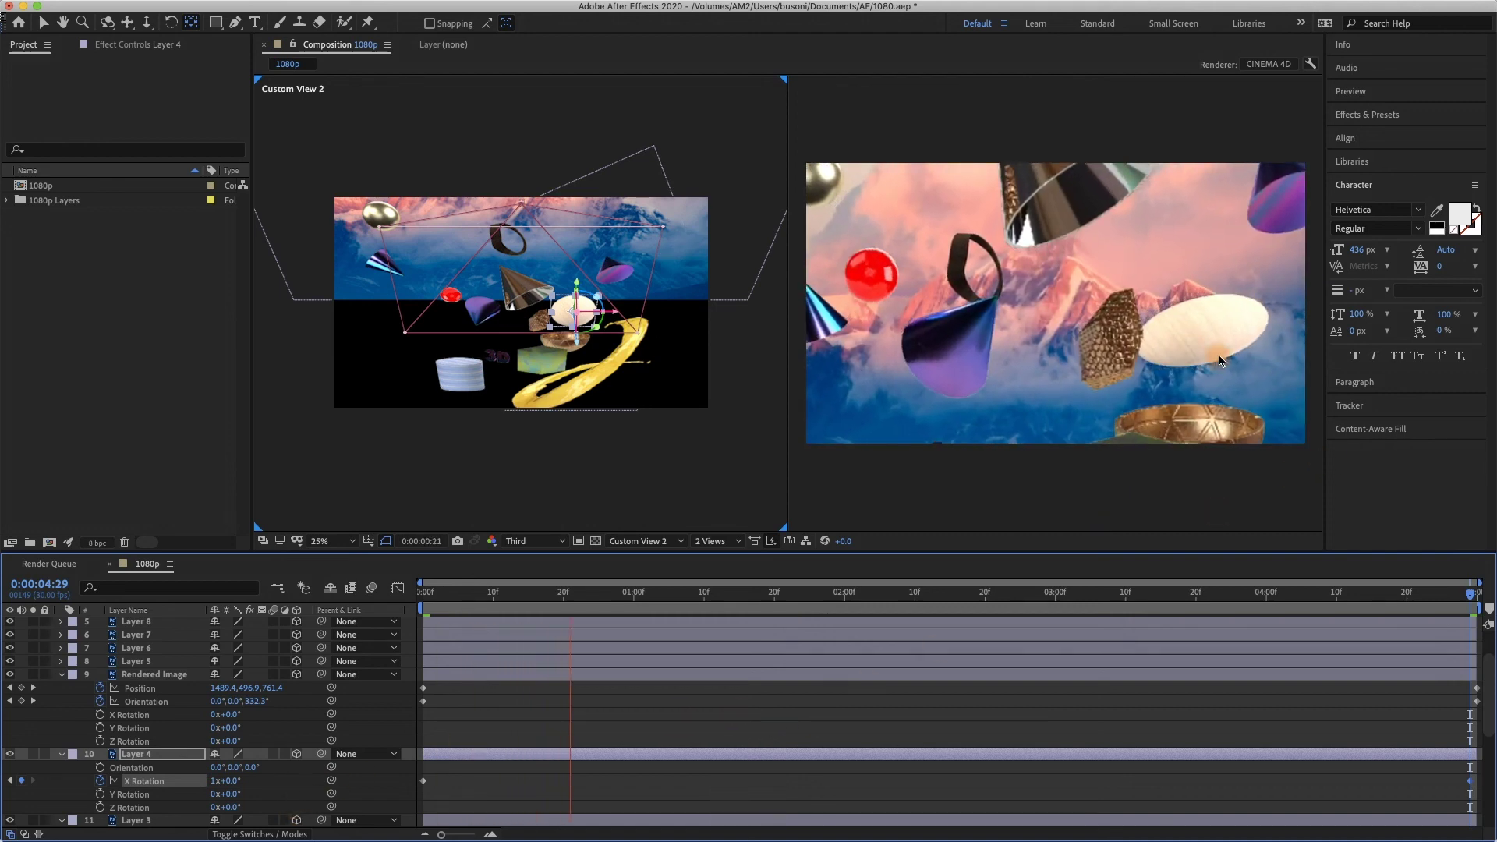
pyautogui.press('space')
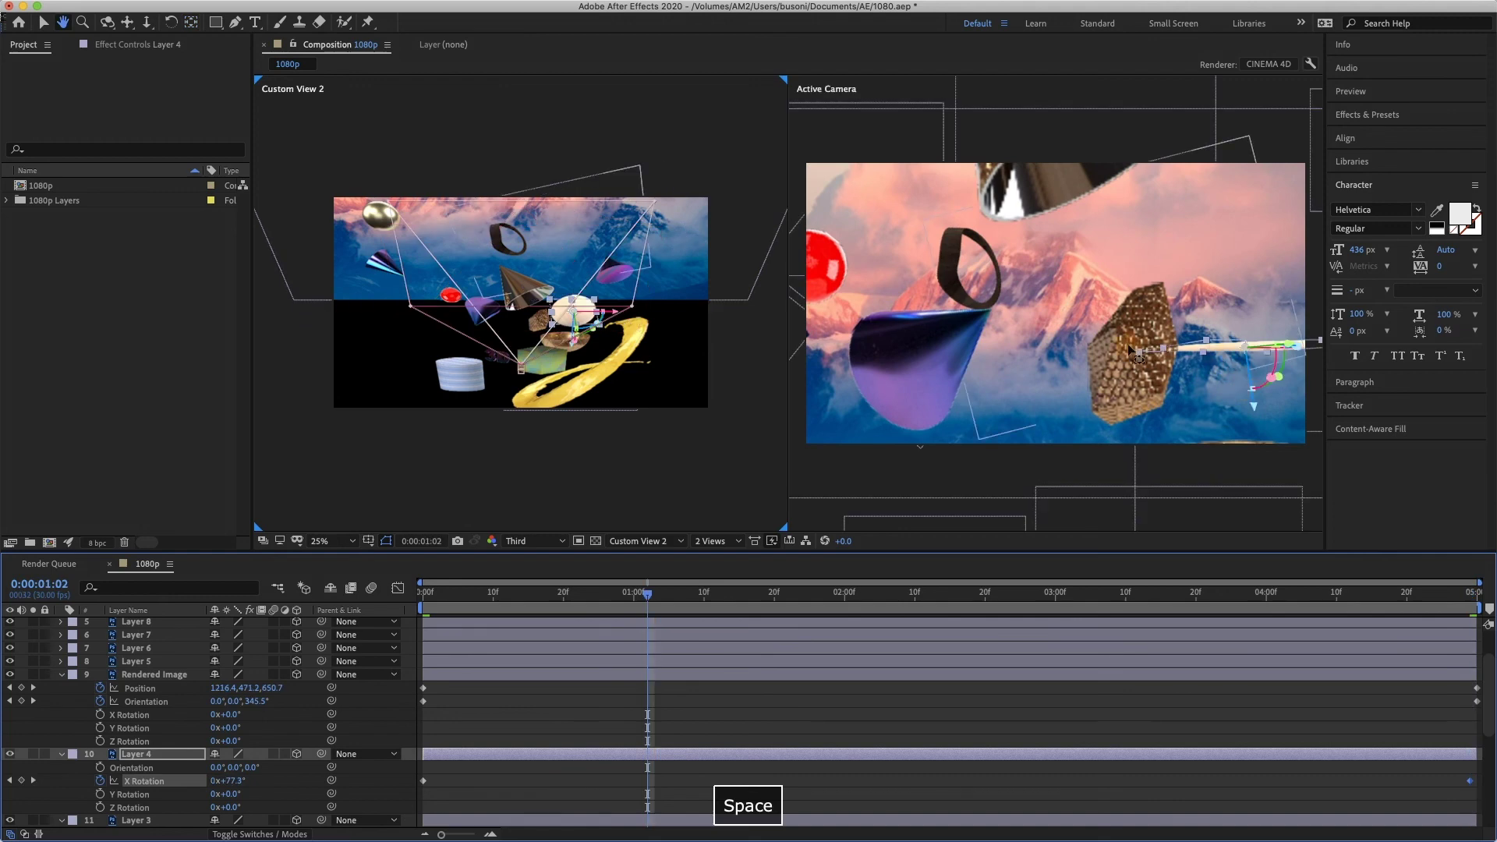
# Reveal the rotation properties of the honeycomb-textured object's layer and set a starting Y Rotation keyframe at the first frame
pyautogui.click(1108, 382)
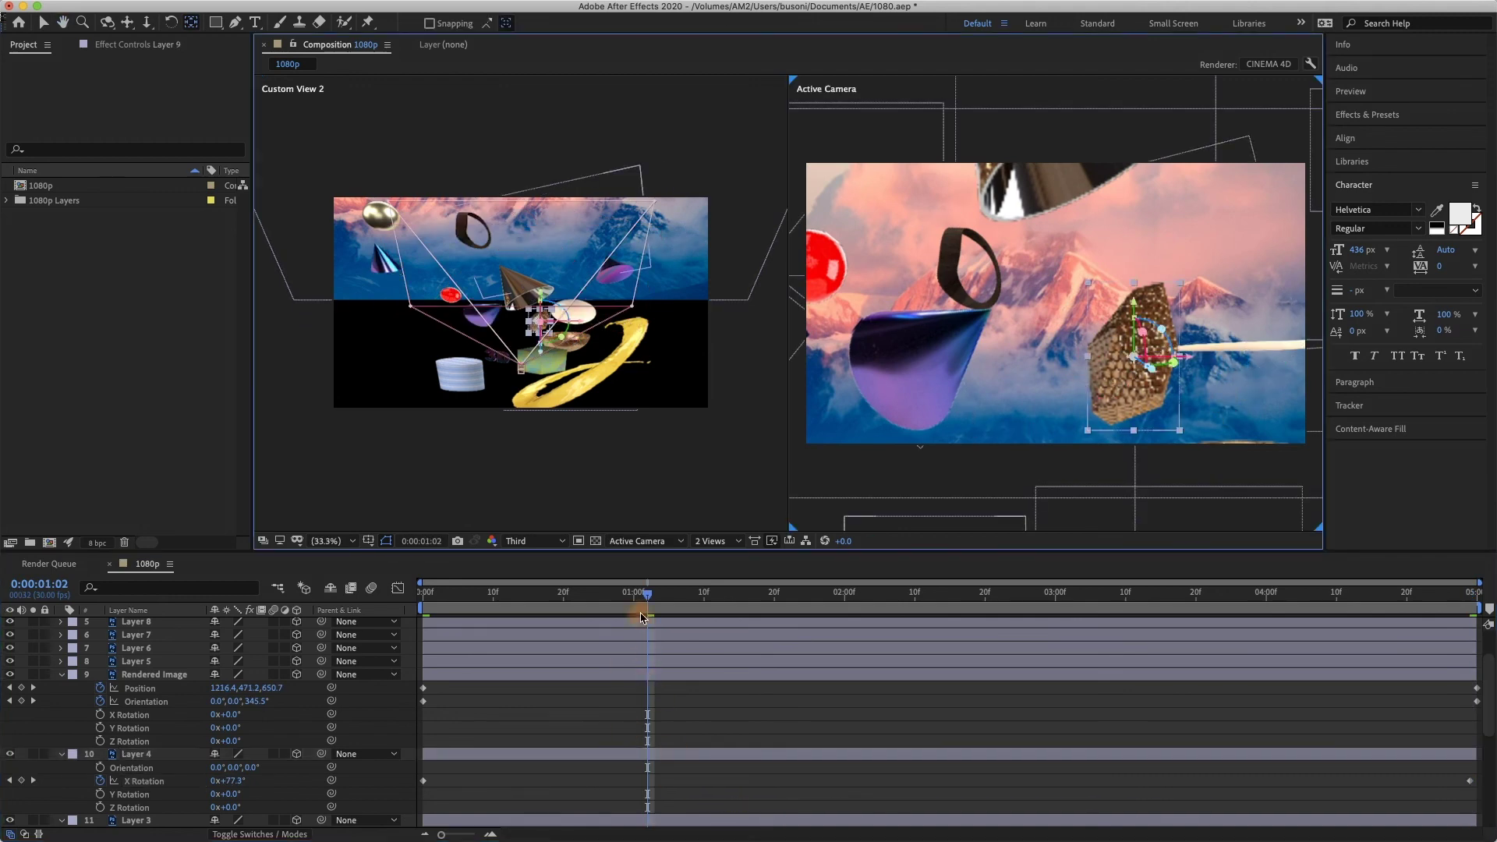
pyautogui.moveTo(647, 604); pyautogui.dragTo(263, 599)
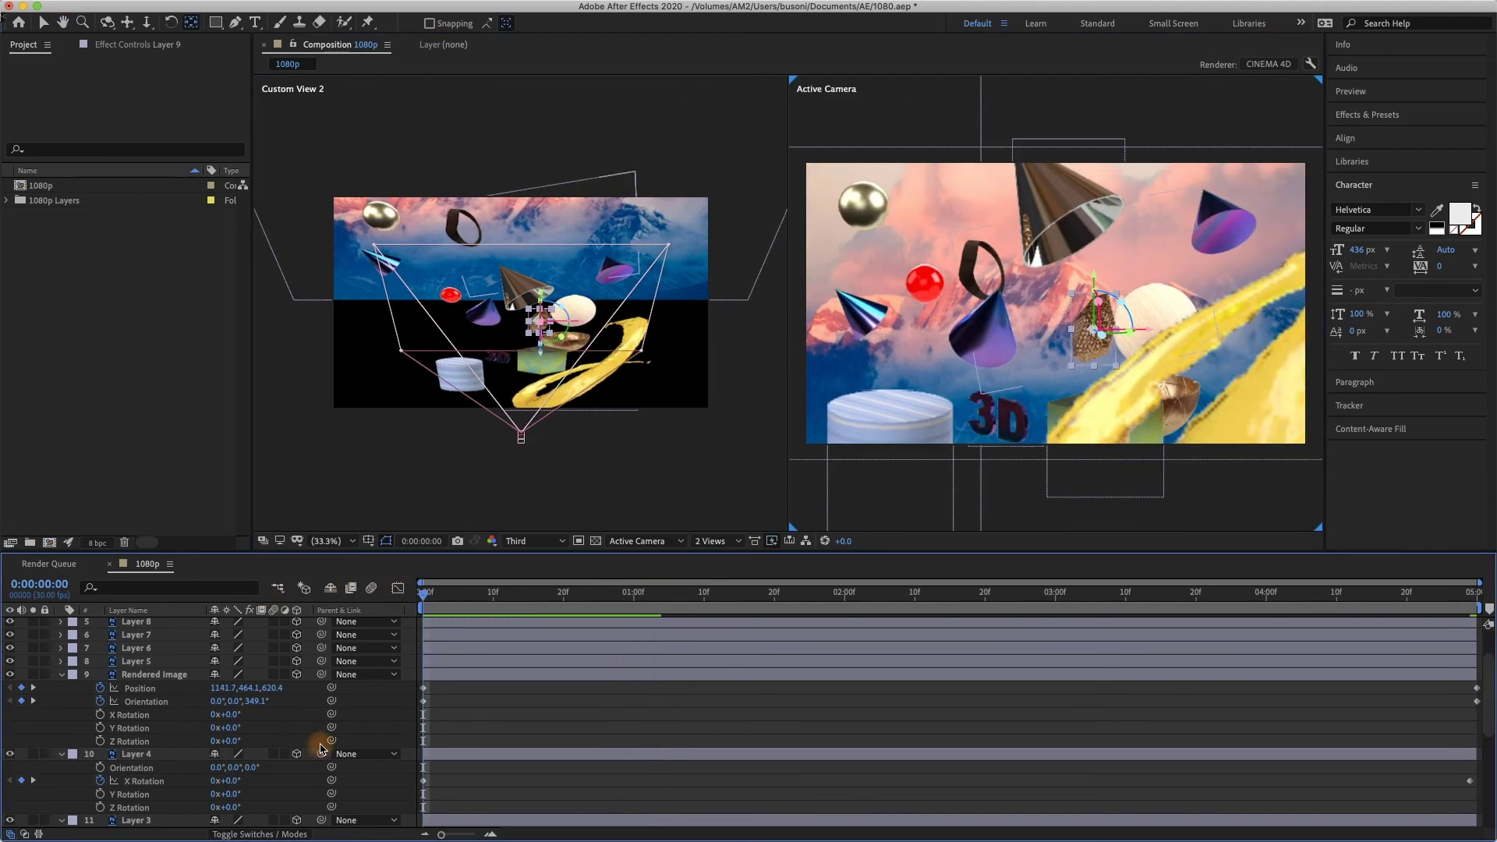
pyautogui.press('r')
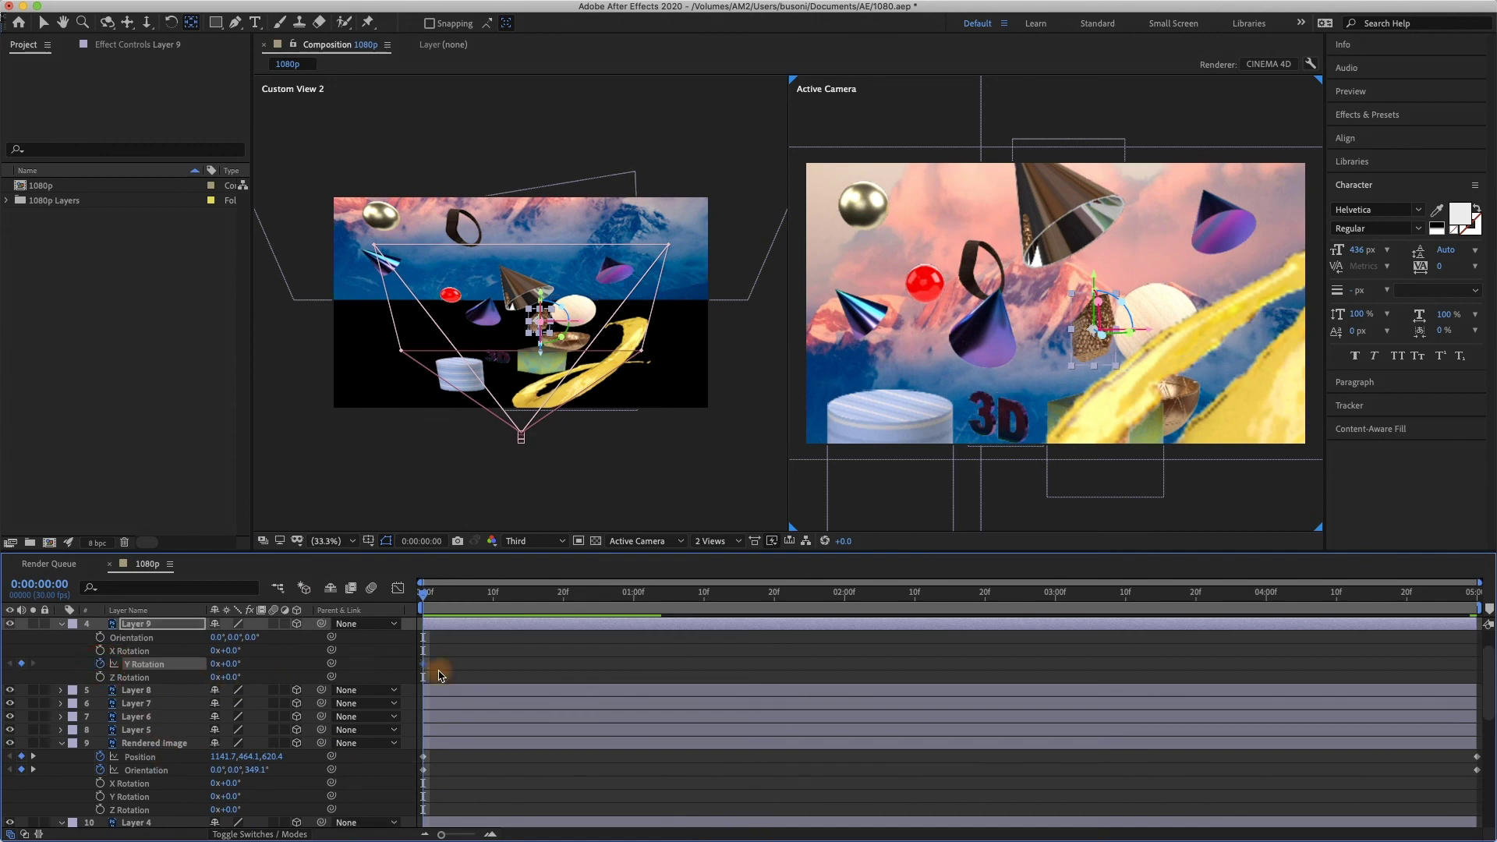
# Set the honeycomb object's Y Rotation to one full revolution at 0:00:04:29, preview the animation, and return to the first frame
pyautogui.press('End')
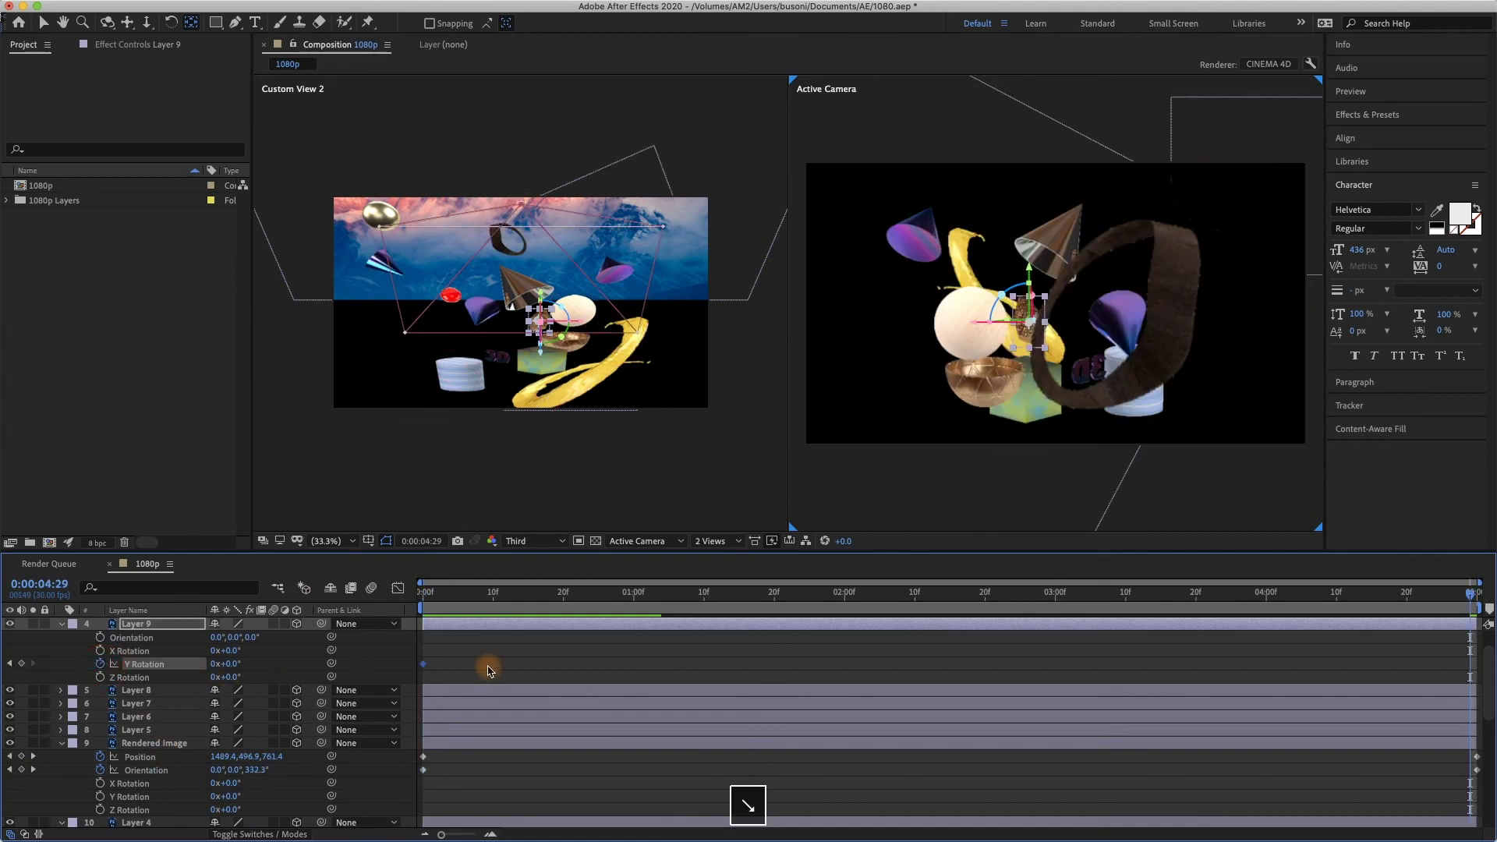
pyautogui.click(215, 669)
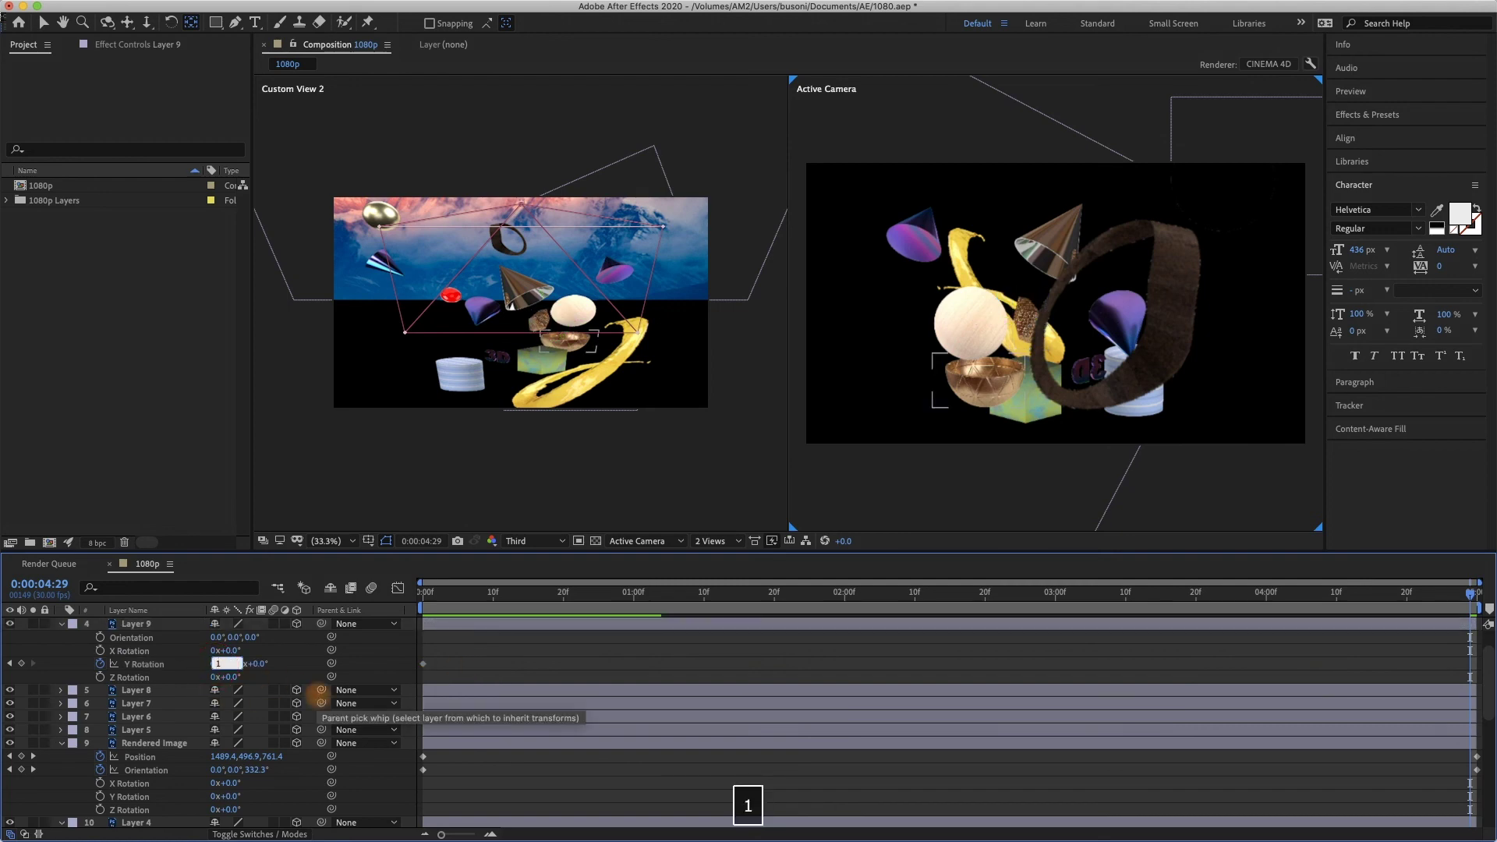
pyautogui.write('1')
pyautogui.press('Return')
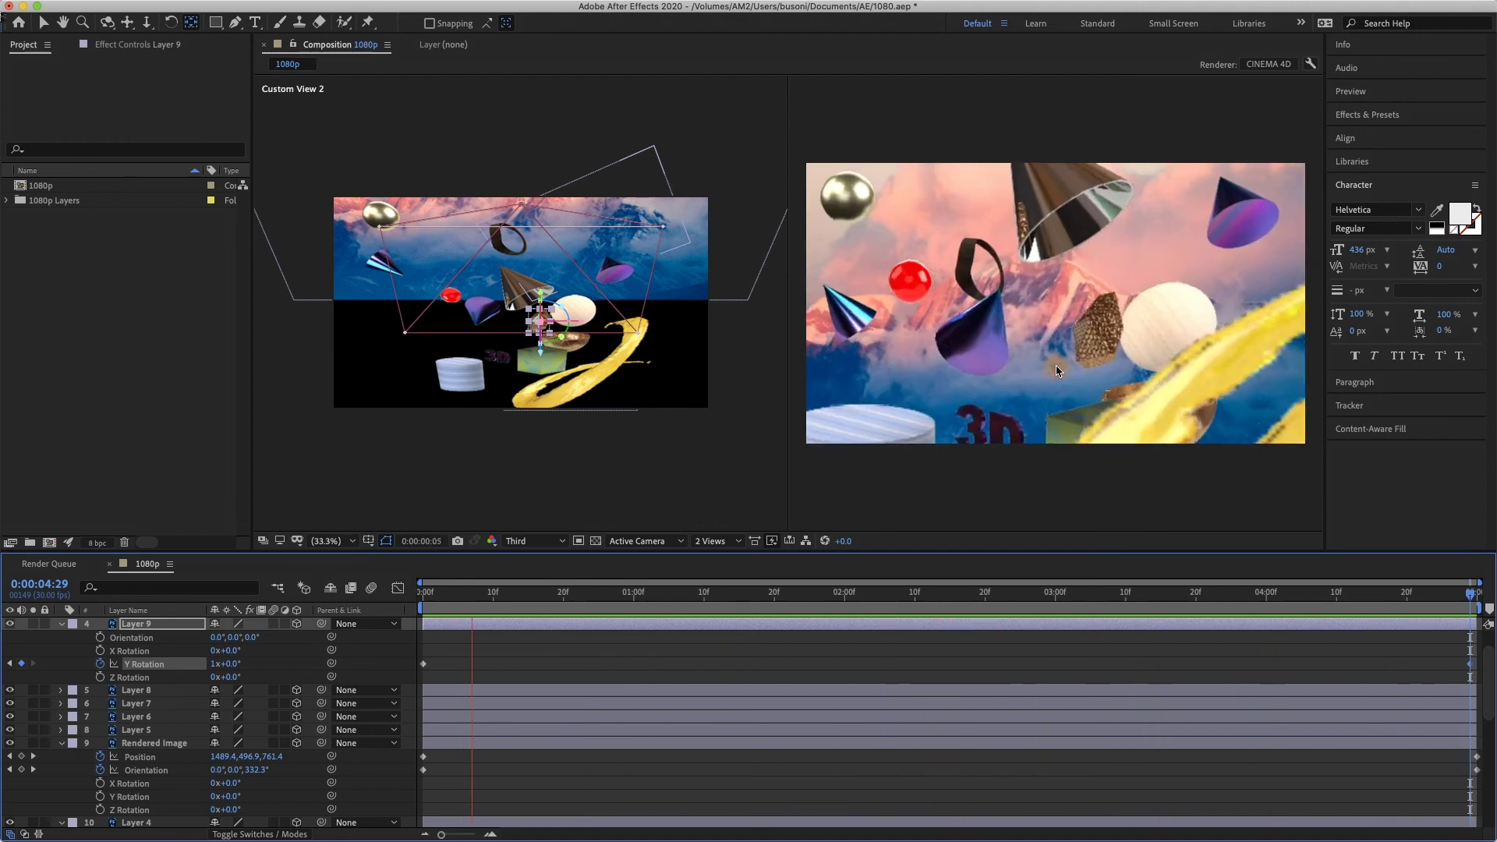
pyautogui.press('space')
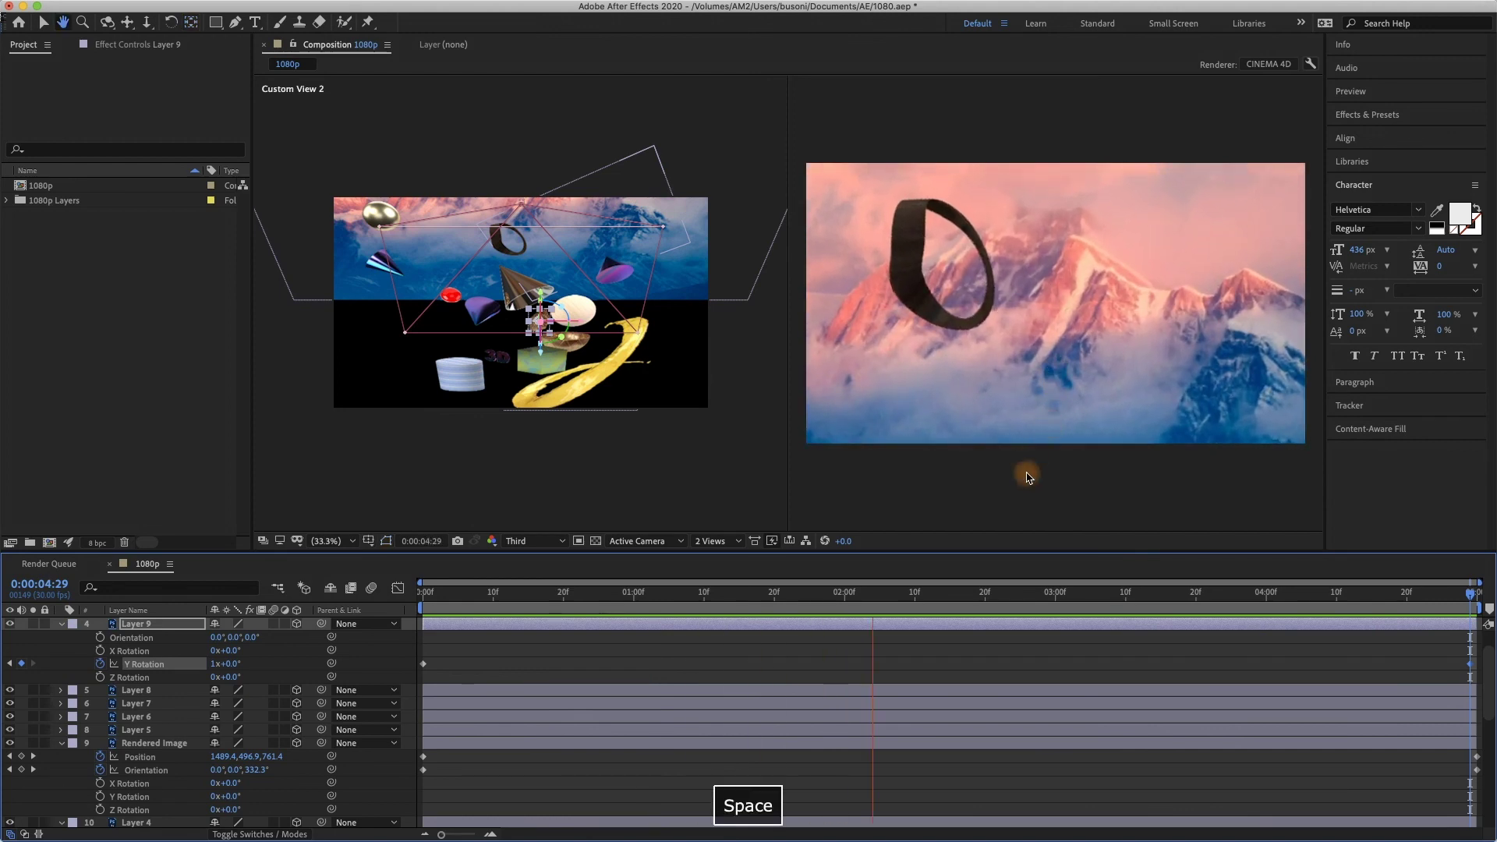
pyautogui.moveTo(909, 593); pyautogui.dragTo(364, 630)
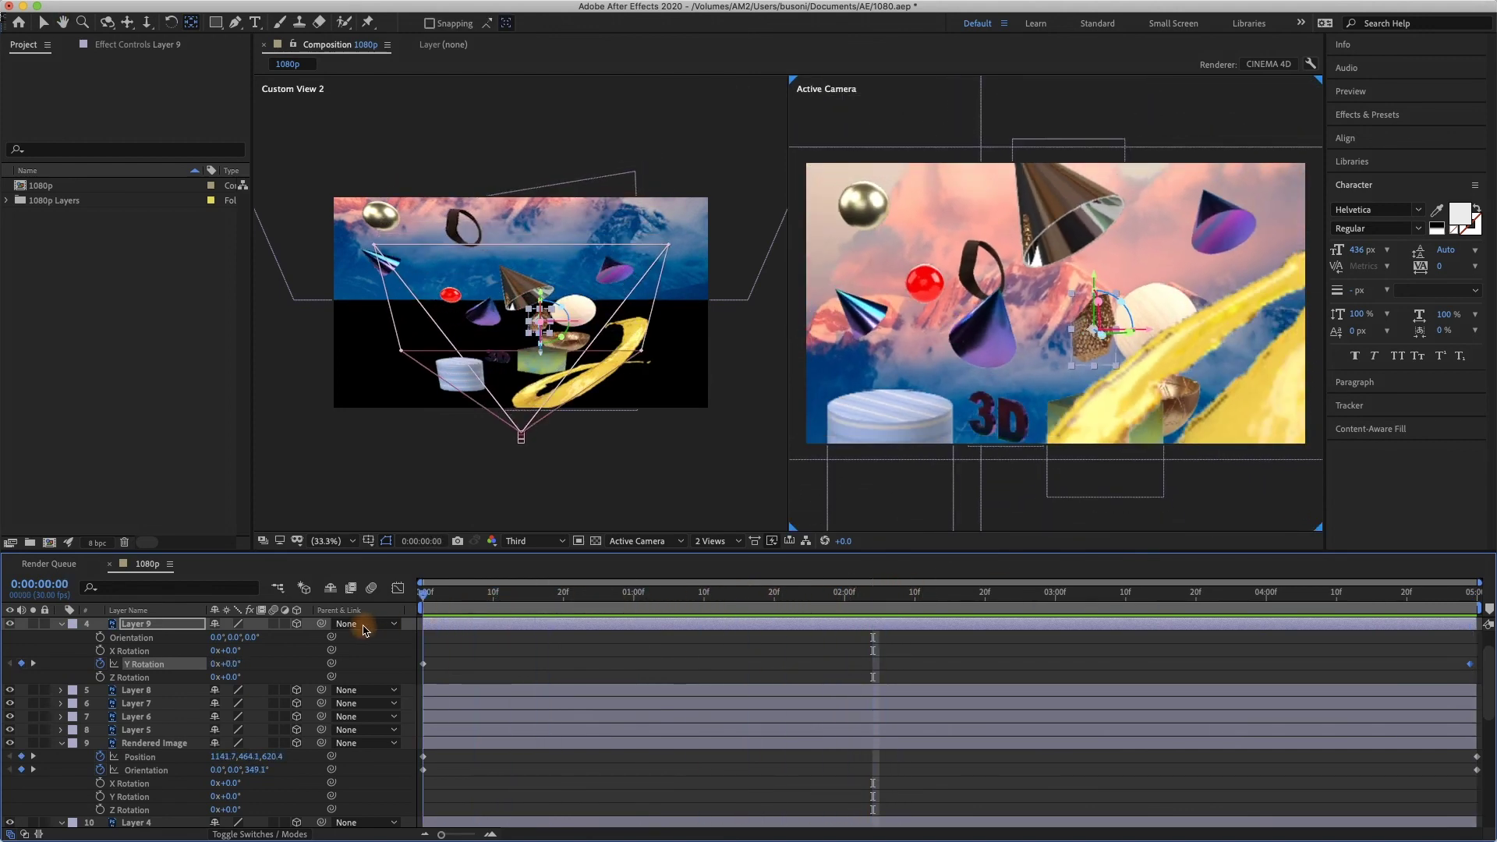